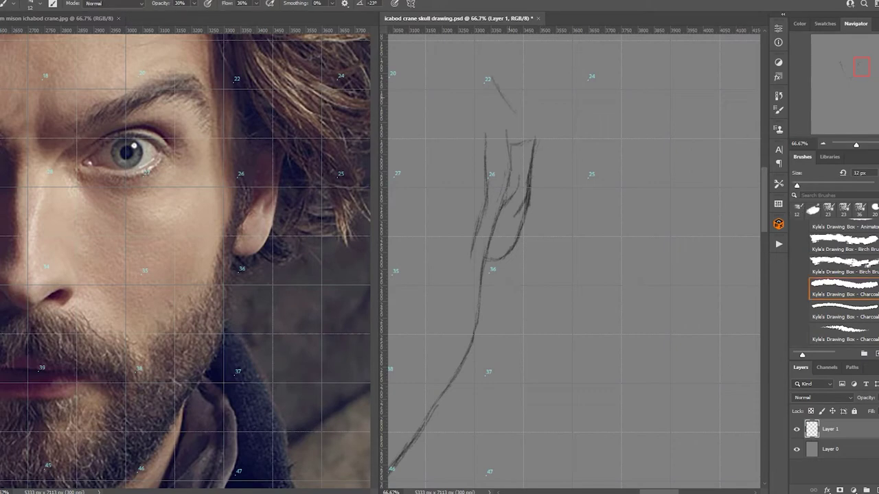
Sketch the wavy hair strands beside the ear and along the upper jaw, following the reference photo.
left_click_drag(490, 78, 638, 216)
left_click_drag(604, 192, 542, 234)
left_click_drag(494, 275, 643, 252)
Sketch the lower jaw curve, the coat and shirt collars beside the neck, and the thumb outline of the raised hand.
scroll(573, 261, "down", 5)
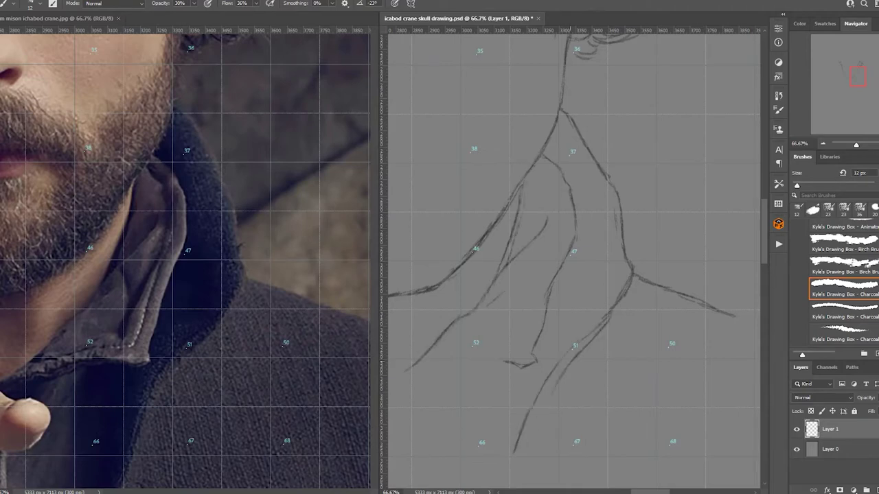
scroll(573, 261, "left", 5)
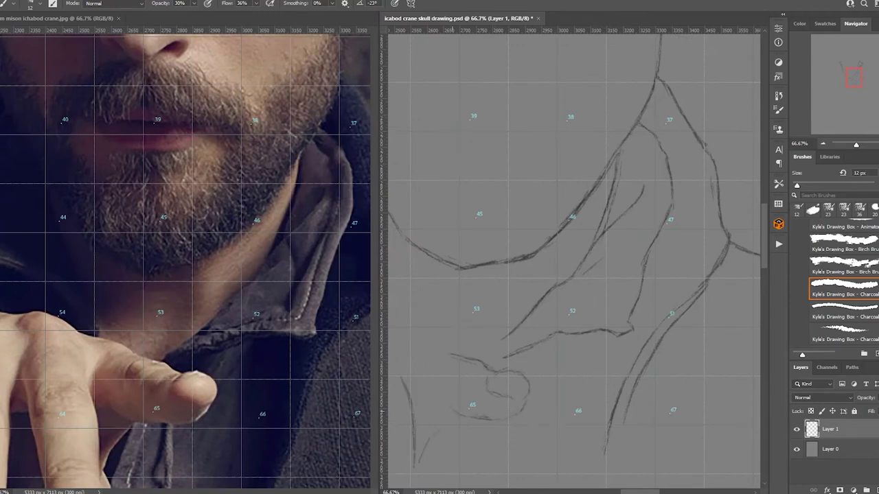
scroll(573, 261, "left", 5)
scroll(573, 261, "down", 2)
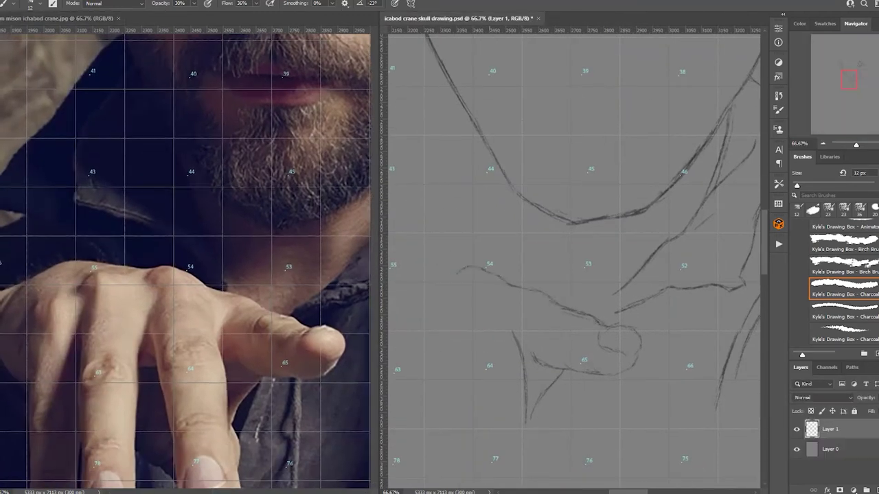
Sketch the raised coat collar on the shadowed side of the neck, including its pointed tip and inner lapel edge.
scroll(573, 261, "left", 6)
scroll(573, 261, "up", 6)
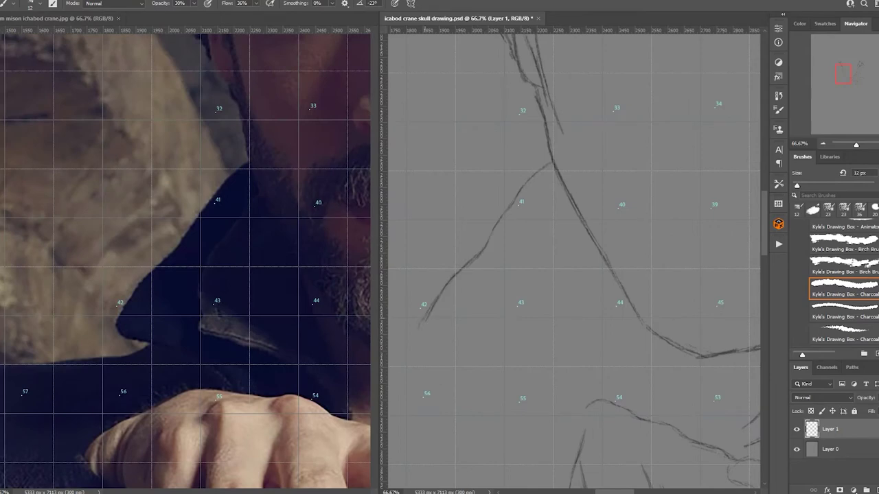
left_click_drag(398, 360, 453, 346)
scroll(453, 346, "left", 1)
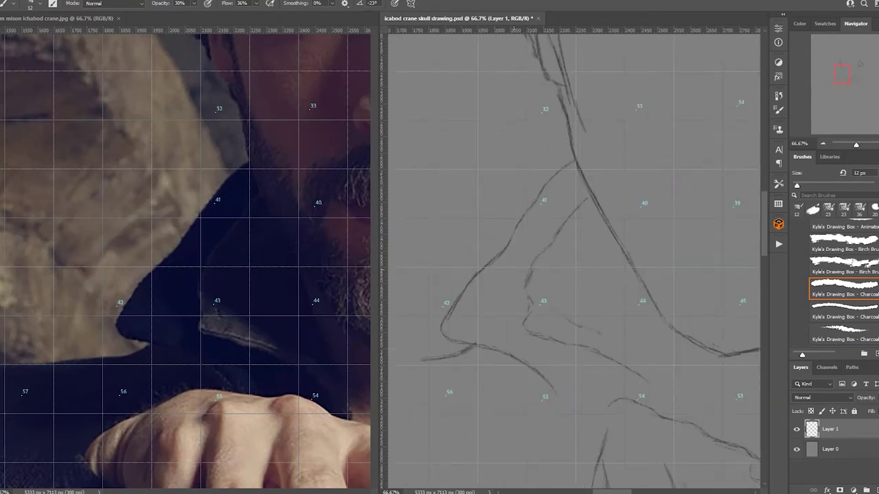
Sketch the back of the raised hand, its wrist, and the diagonal inner edge of the sleeve below it.
scroll(573, 260, "left", 4)
scroll(573, 261, "down", 5)
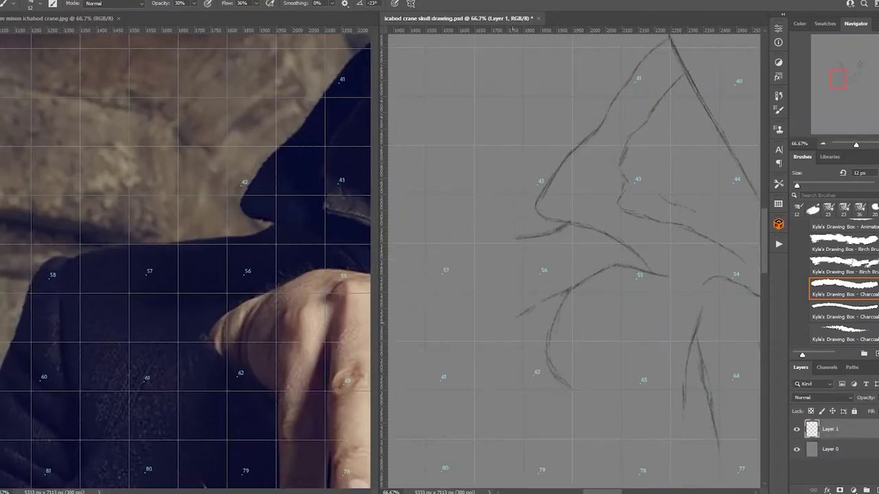
left_click_drag(490, 342, 421, 409)
scroll(573, 261, "left", 4)
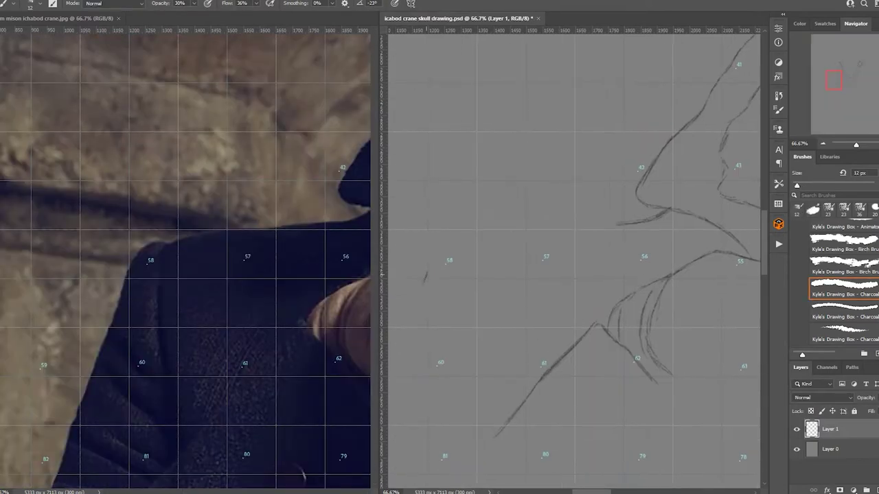
Sketch the shoulder line on the raised-hand side, the fold beneath it, and the outer edge of the upper sleeve.
left_click_drag(424, 280, 624, 223)
left_click_drag(459, 259, 477, 395)
scroll(476, 394, "down", 6)
scroll(476, 394, "left", 5)
left_click_drag(494, 268, 488, 275)
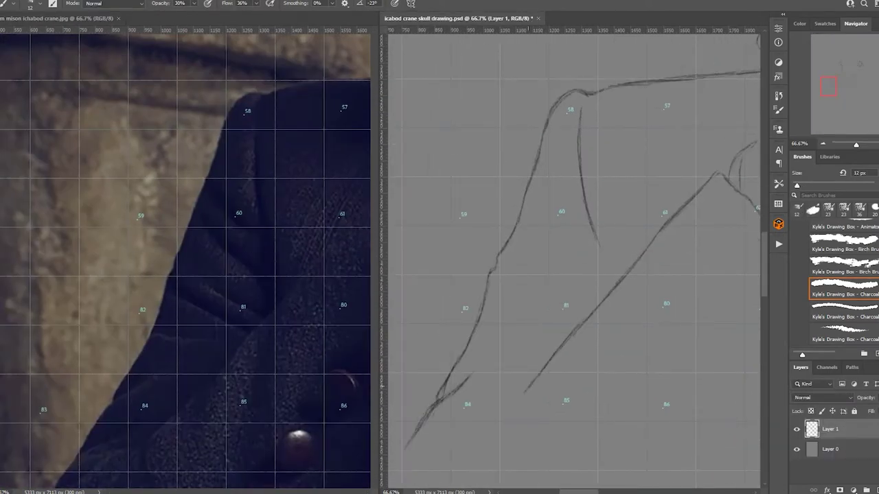
Sketch the outer contour of the same sleeve down around the elbow, with fold lines just inside its edge.
scroll(573, 261, "down", 10)
scroll(573, 261, "left", 4)
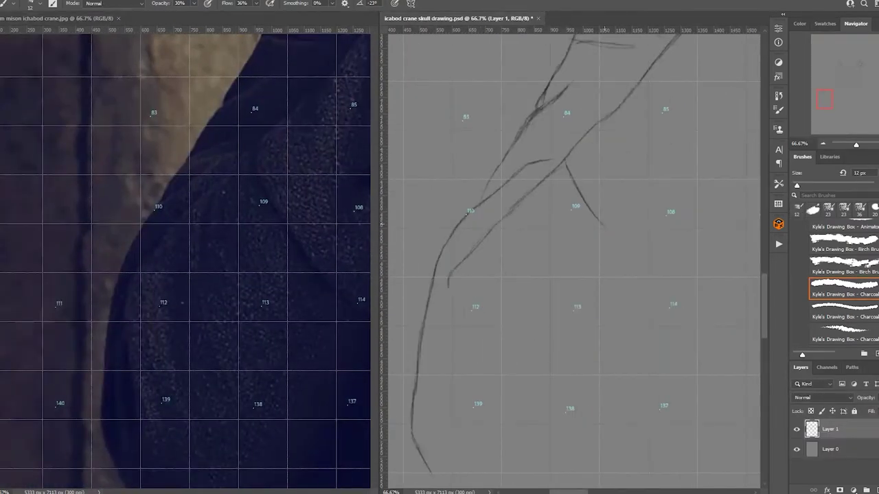
scroll(423, 456, "down", 5)
mouse_move(433, 329)
left_mouse_down()
mouse_move(423, 456)
mouse_move(569, 401)
left_mouse_up()
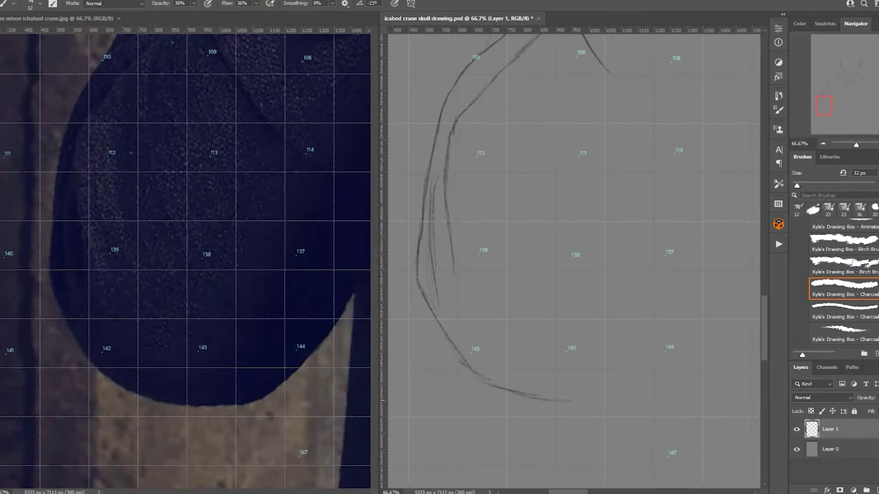
Complete the curve under the elbow and sketch the long side edge of the coat beside it.
scroll(573, 261, "right", 3)
left_click_drag(599, 282, 588, 471)
scroll(573, 261, "down", 8)
scroll(573, 261, "right", 2)
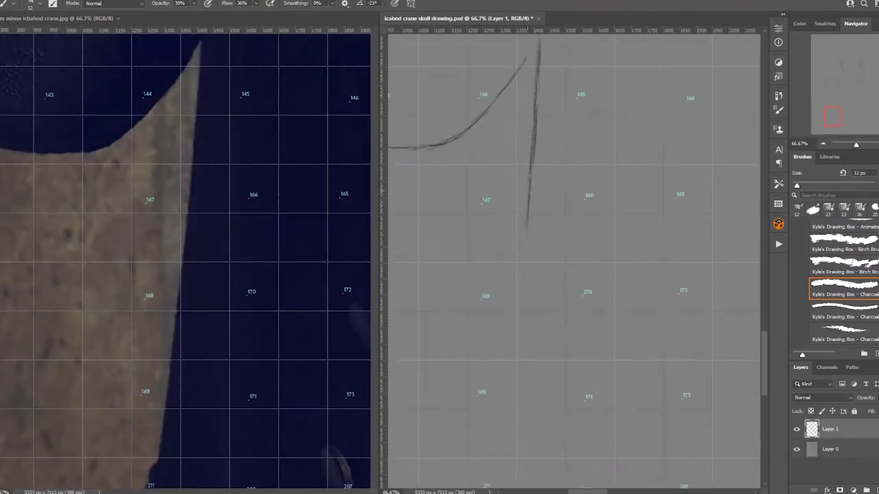
left_click_drag(530, 192, 494, 462)
Sketch the two oval coat buttons and the double diagonal coat front edge running to the canvas bottom.
scroll(573, 261, "down", 7)
scroll(573, 261, "left", 1)
scroll(573, 260, "right", 3)
scroll(574, 261, "up", 1)
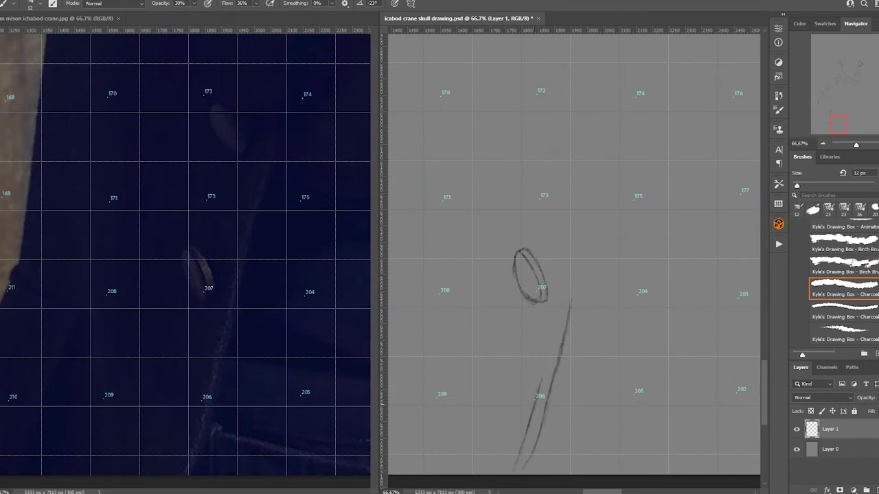
left_click_drag(601, 129, 571, 256)
Sketch the garment's lower hem, two round front buttons with buttonholes, the placket edge, and nearby fabric folds.
scroll(573, 261, "right", 2)
scroll(573, 260, "down", 1)
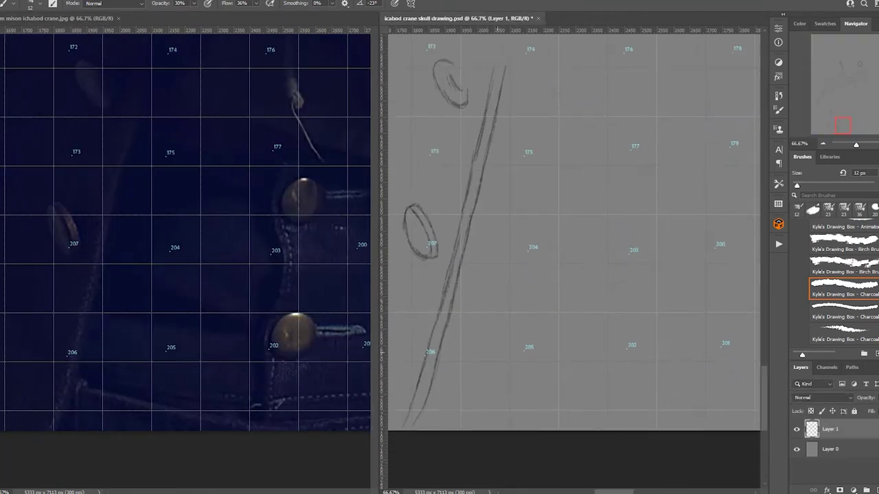
left_click_drag(528, 412, 685, 415)
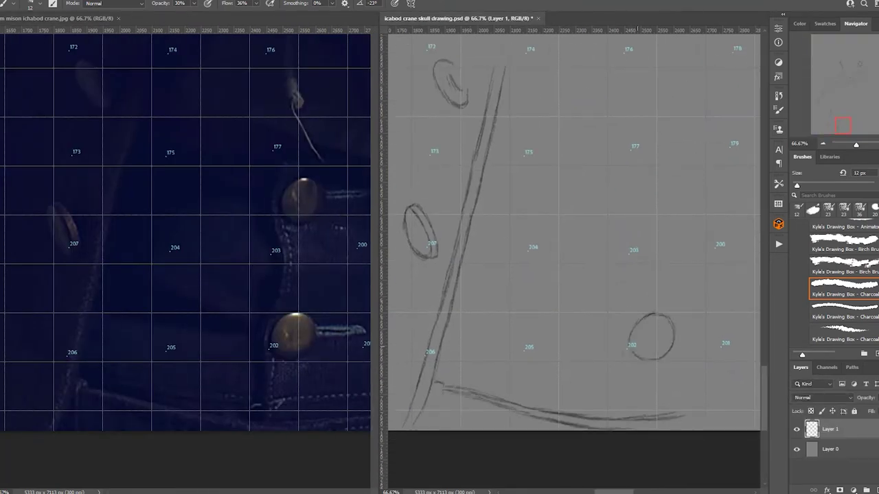
left_click_drag(516, 277, 608, 325)
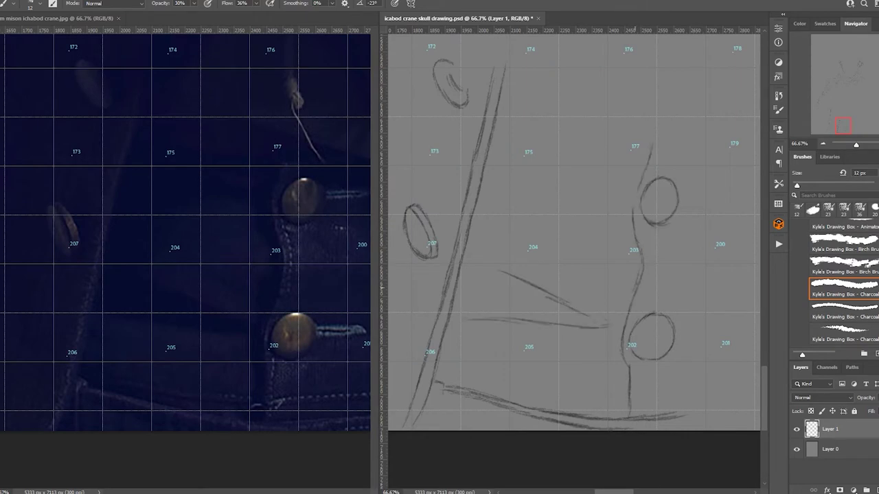
scroll(573, 261, "right", 2)
scroll(573, 260, "right", 3)
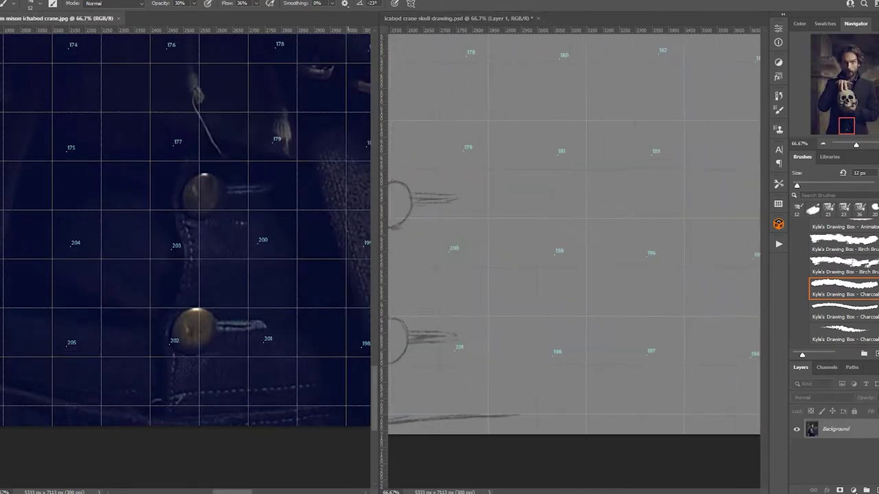
Sketch the opposite coat front edge with small detail marks, then the coat's outer side and its lower folds.
scroll(573, 261, "up", 1)
left_click_drag(435, 167, 514, 404)
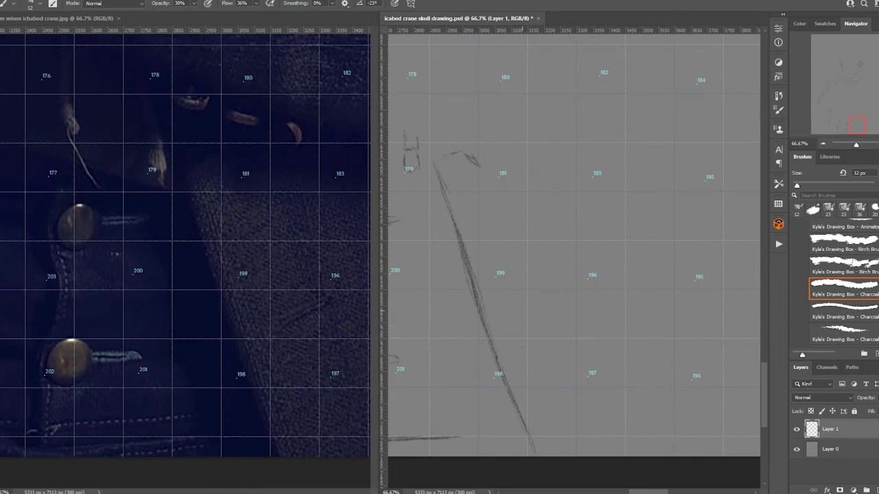
scroll(583, 316, "right", 3)
scroll(584, 315, "down", 1)
mouse_move(542, 302)
left_mouse_down()
mouse_move(587, 322)
mouse_move(652, 389)
left_mouse_up()
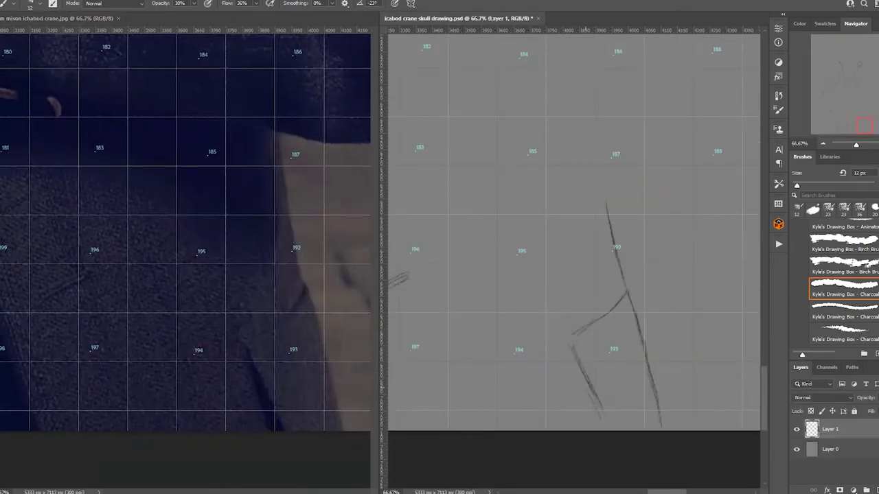
Sketch the rounded bottom of the other sleeve, its elbow contour, inner corner, and the curved folds around the bend.
scroll(573, 261, "right", 2)
scroll(573, 261, "up", 3)
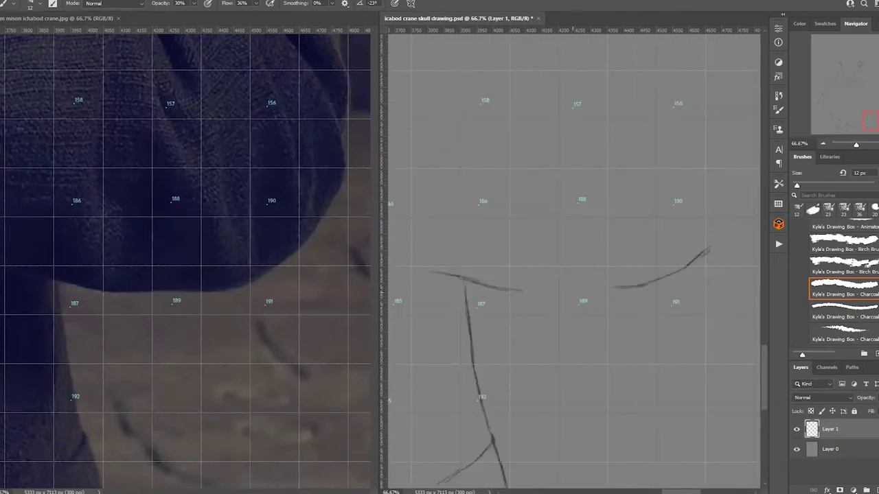
scroll(573, 261, "right", 2)
scroll(574, 261, "up", 3)
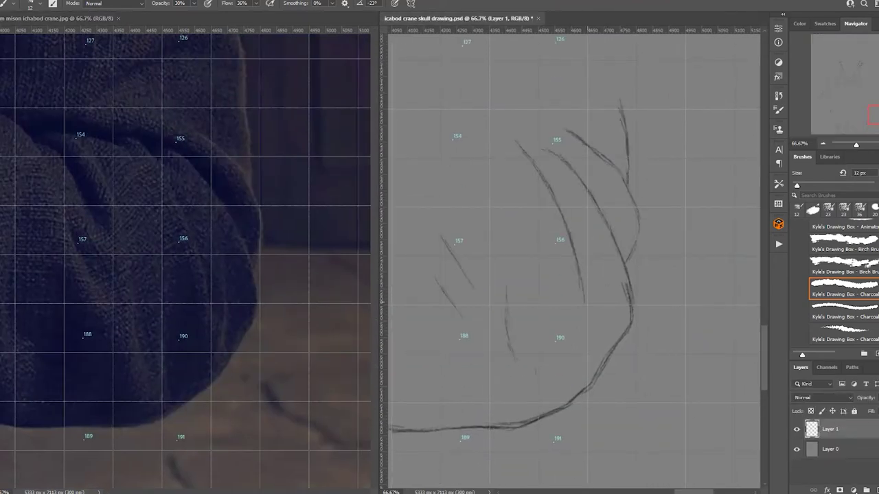
scroll(574, 261, "left", 2)
scroll(573, 261, "up", 3)
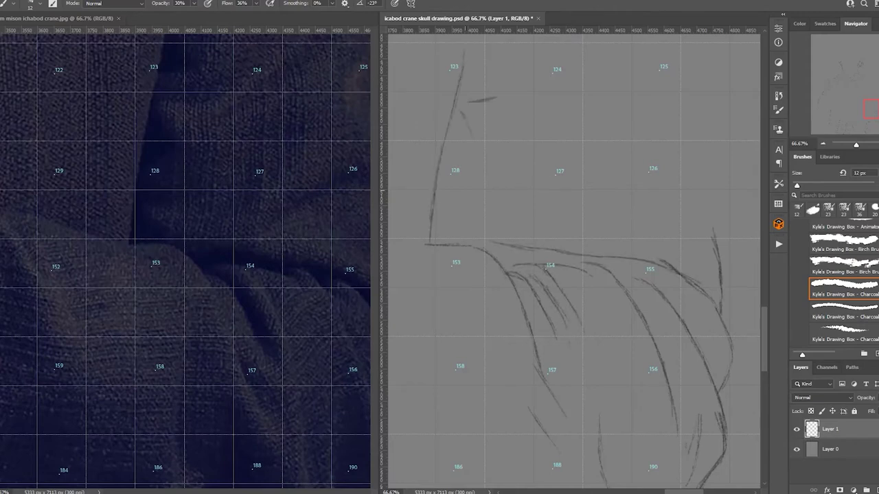
Sketch the upper sleeve's outer contour, long inner edge, and diagonal fabric creases above the elbow.
scroll(573, 261, "right", 2)
scroll(573, 261, "up", 3)
scroll(573, 261, "left", 2)
scroll(573, 261, "up", 3)
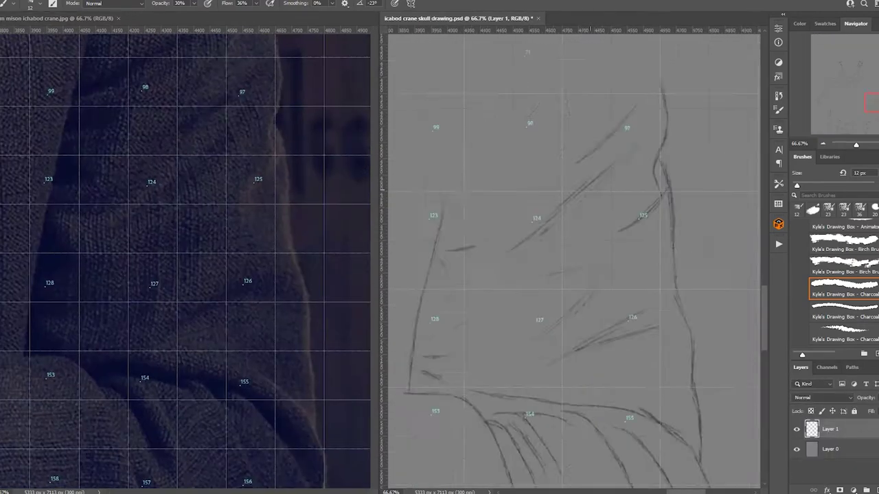
mouse_move(533, 59)
left_mouse_down()
mouse_move(490, 206)
mouse_move(439, 467)
left_mouse_up()
left_click_drag(489, 247, 571, 211)
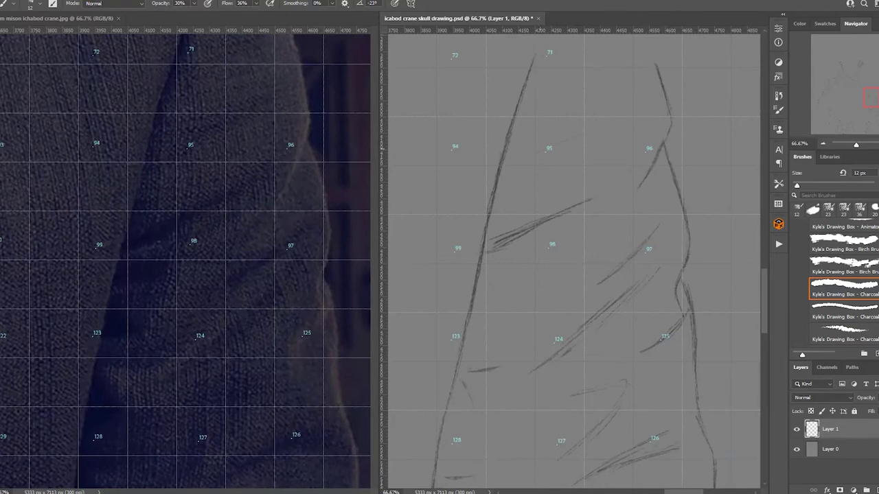
Extend the sleeve edges up to the rounded shoulder cap and sketch the sloping shoulder line toward the collar.
scroll(573, 260, "up", 6)
scroll(573, 261, "right", 2)
left_click_drag(528, 136, 474, 295)
scroll(573, 261, "left", 2)
scroll(573, 261, "up", 1)
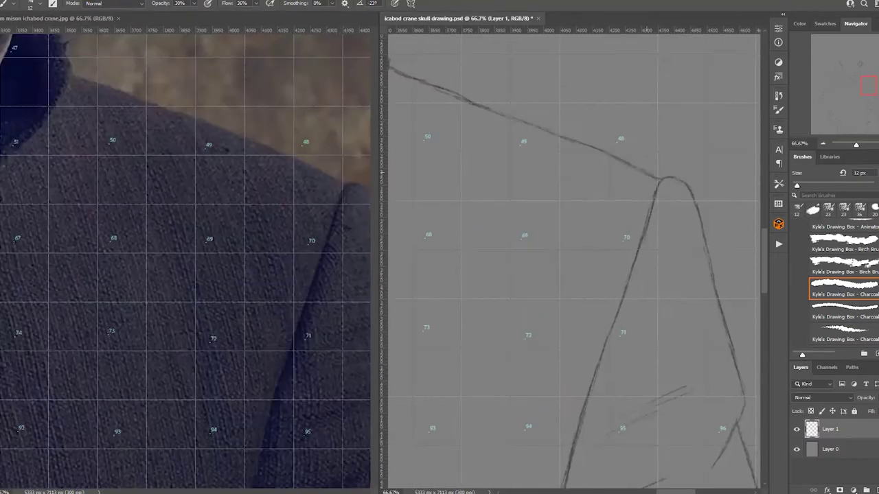
Sketch both eye sockets and the nasal cavity of the skull, reducing the brush size to 12 px.
left_click_drag(456, 230, 453, 262)
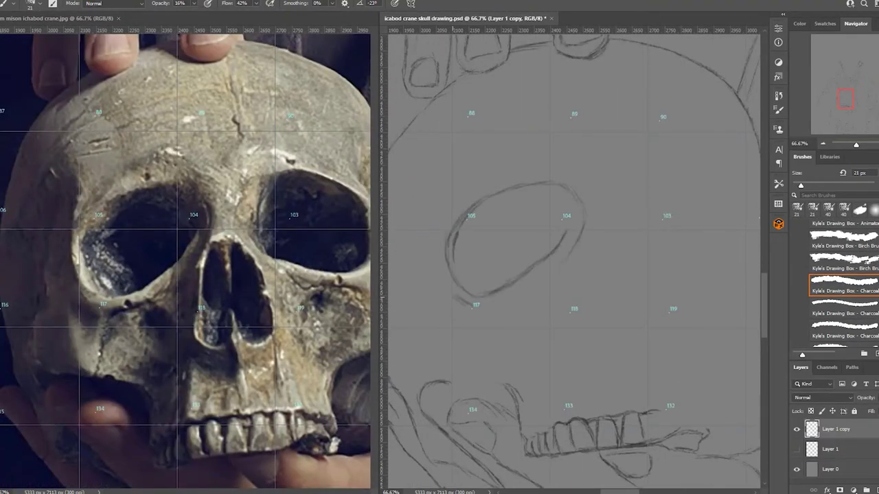
left_click_drag(453, 301, 549, 274)
key("bracketleft")
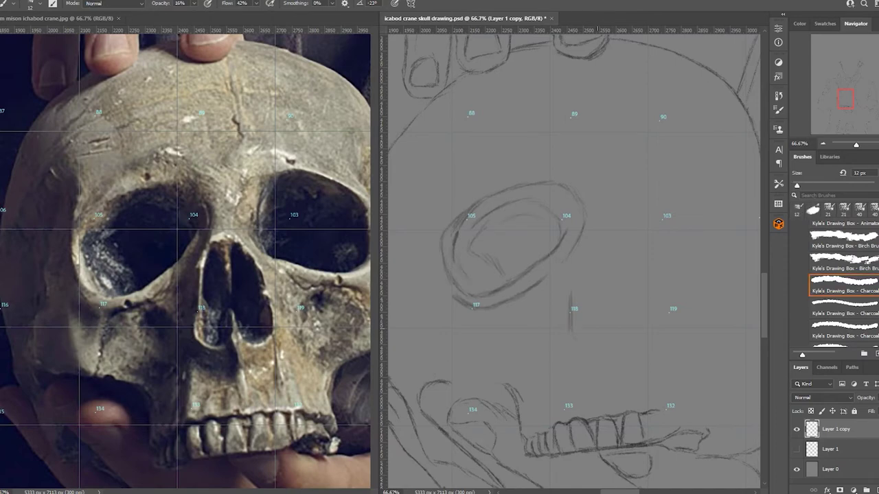
scroll(574, 260, "right", 2)
left_click_drag(587, 226, 695, 218)
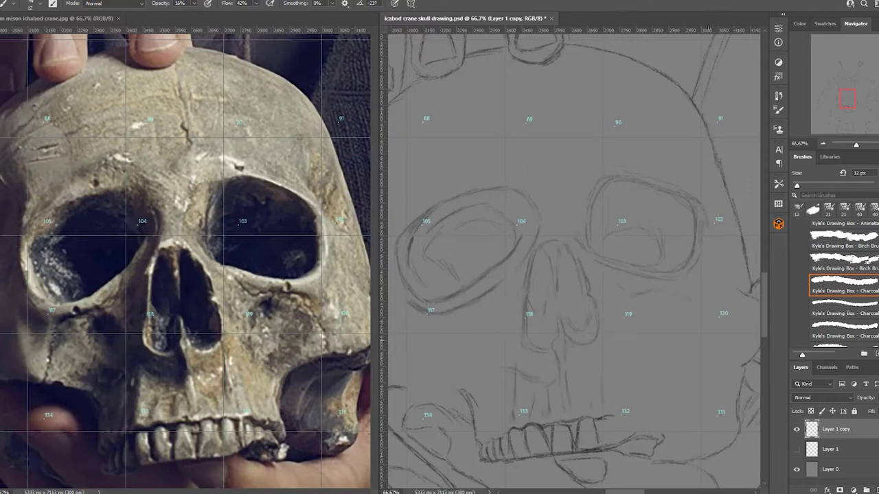
Sketch the skull's remaining teeth, cheekbone and jaw contours, and the brow lines around the eye socket.
scroll(569, 261, "right", 2)
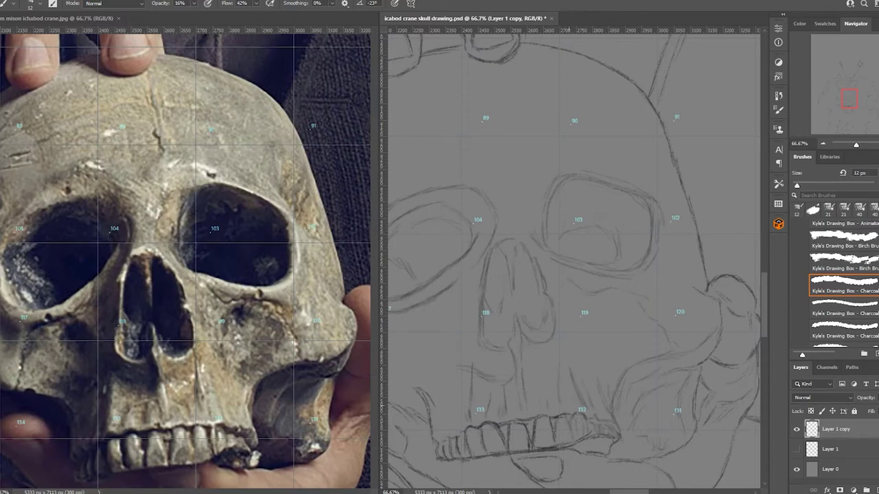
scroll(574, 316, "left", 5)
scroll(570, 261, "right", 2)
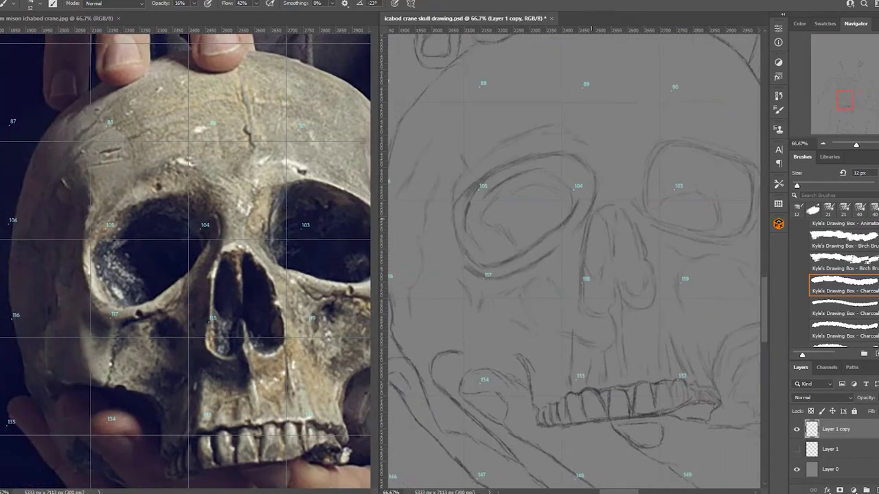
Sketch the hanging cords and round coat buttons, and darken the skull's nasal contours.
scroll(573, 261, "down", 10)
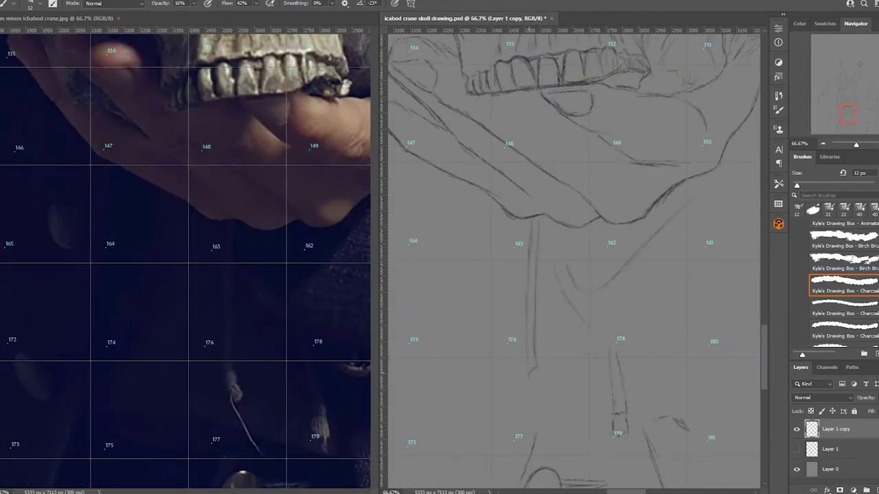
scroll(574, 261, "left", 3)
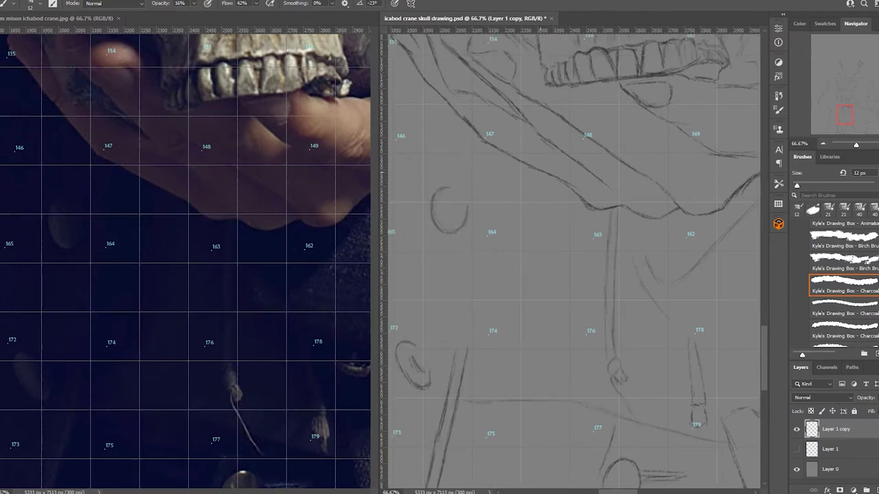
scroll(574, 261, "up", 8)
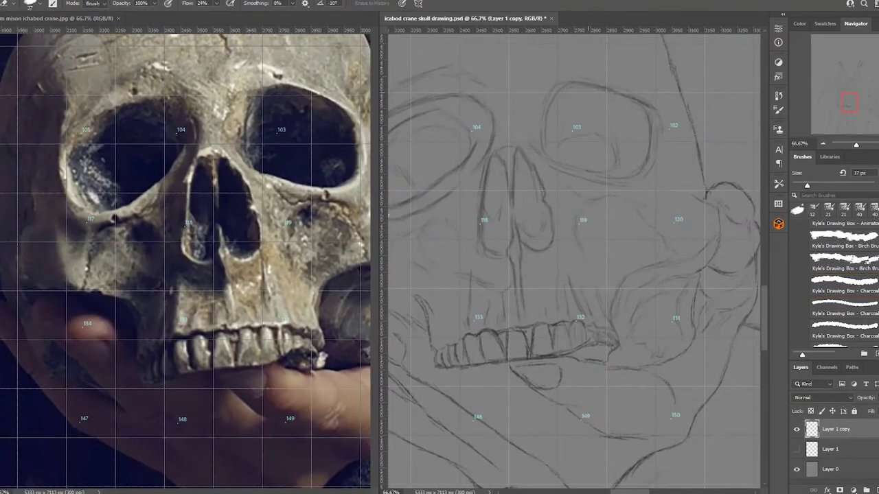
scroll(573, 260, "left", 10)
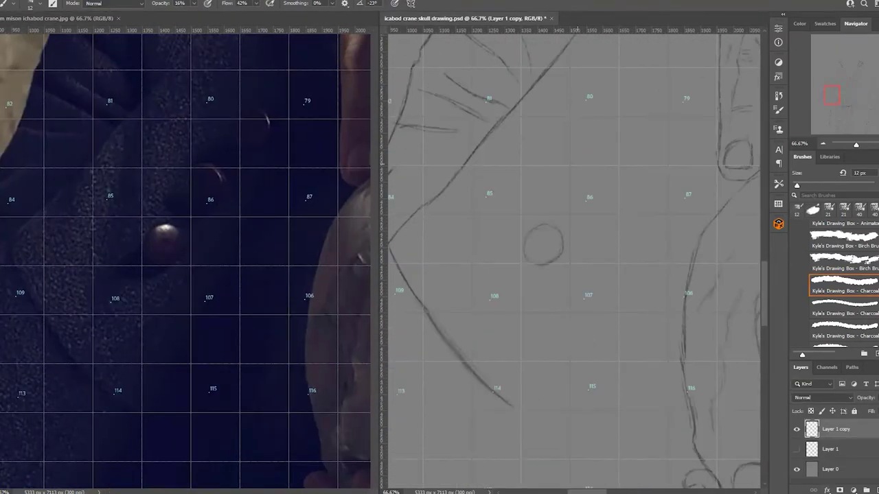
Sketch curved hair strands beside the shadowed temple and extend the forehead hairline upward.
scroll(573, 261, "up", 10)
scroll(573, 261, "right", 3)
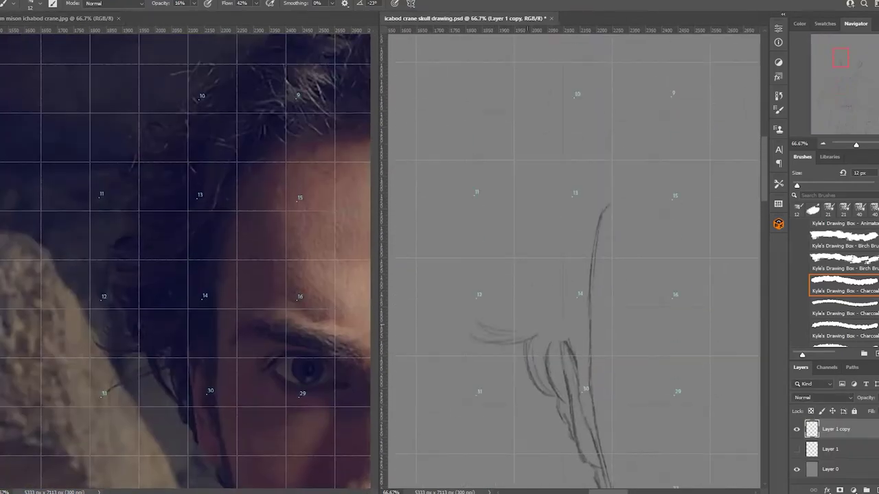
left_click_drag(501, 232, 527, 217)
left_click_drag(487, 171, 555, 167)
left_click_drag(488, 207, 541, 199)
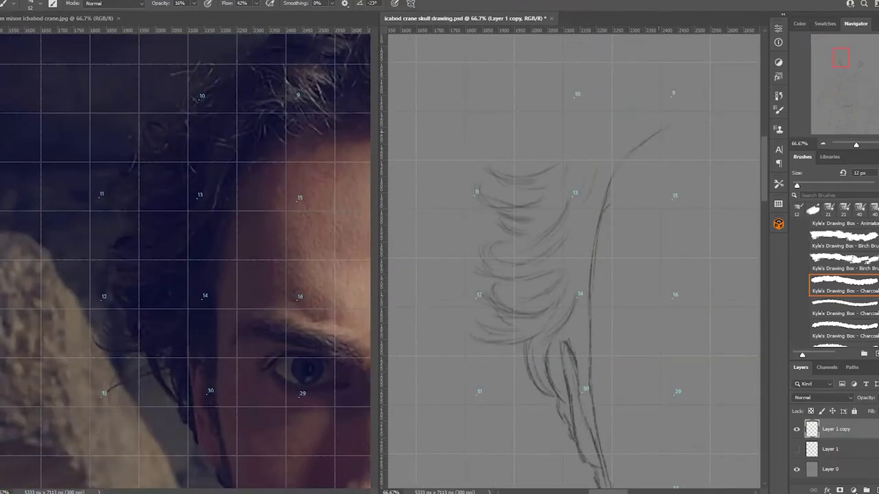
Sketch flowing hair strands over the crown and down beside the forehead, ending in flicked-out curls above the ear.
scroll(573, 261, "up", 5)
scroll(573, 261, "right", 10)
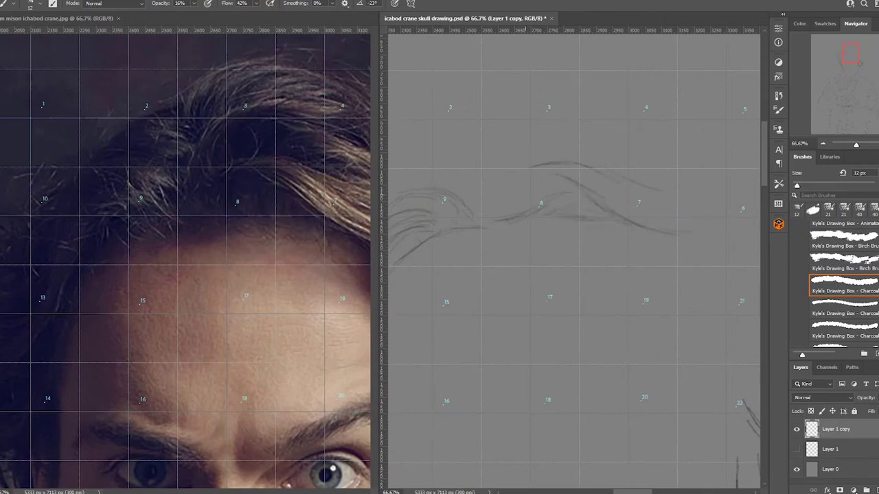
scroll(570, 261, "right", 5)
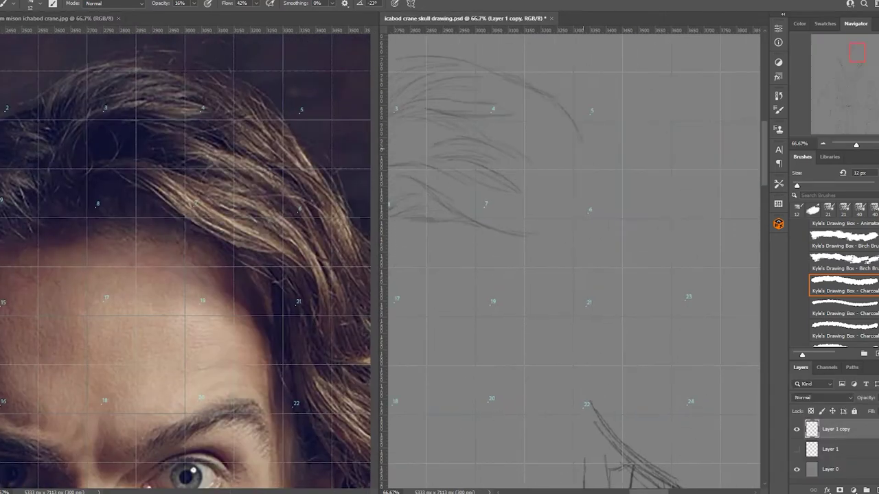
scroll(570, 261, "right", 4)
scroll(570, 261, "down", 2)
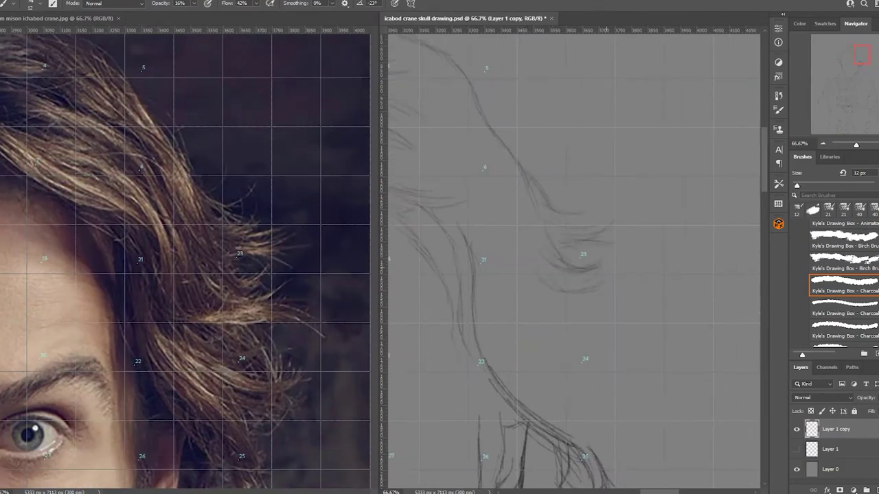
left_click_drag(636, 301, 530, 322)
left_click_drag(489, 180, 463, 214)
left_click_drag(512, 231, 483, 317)
left_click_drag(640, 361, 526, 387)
left_click_drag(589, 368, 516, 436)
left_click_drag(644, 378, 546, 411)
scroll(573, 261, "down", 3)
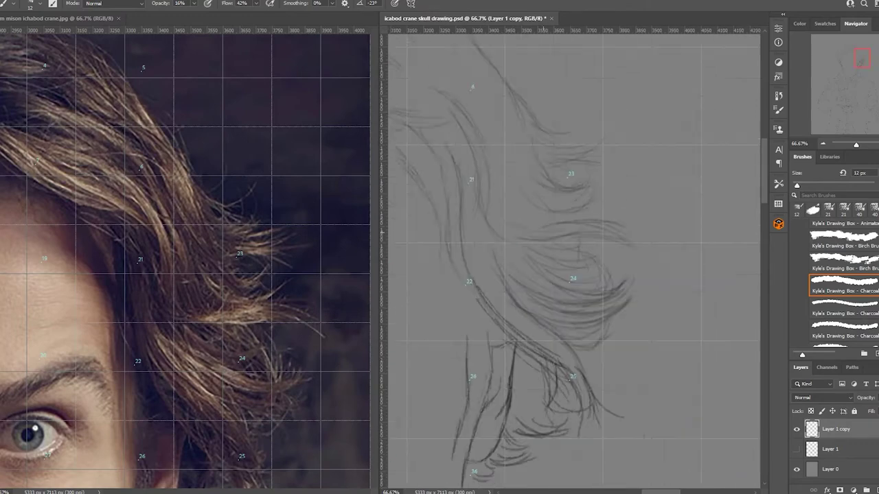
Sketch the nose bridge and the brightly lit eye with its lids, iris, pupil and hatched eyebrow.
key("ctrl+plus")
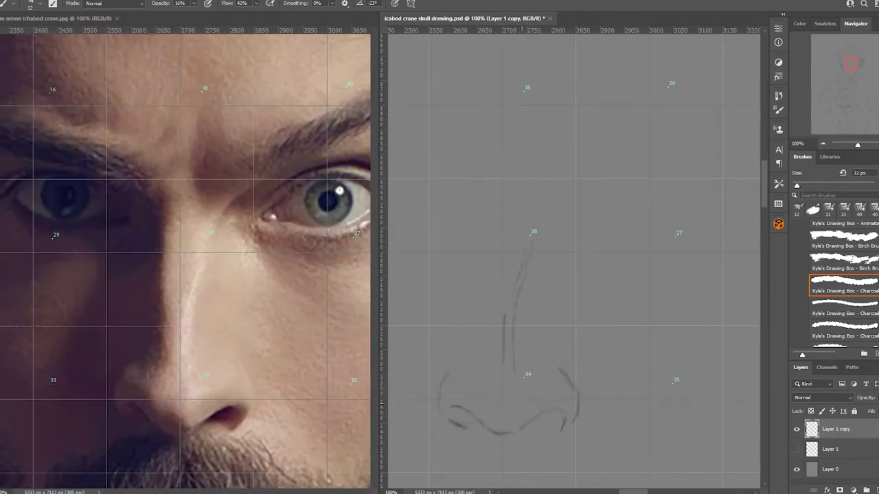
left_click_drag(489, 288, 485, 323)
mouse_move(545, 209)
left_mouse_down()
mouse_move(643, 169)
mouse_move(720, 196)
left_mouse_up()
left_click_drag(606, 184, 716, 180)
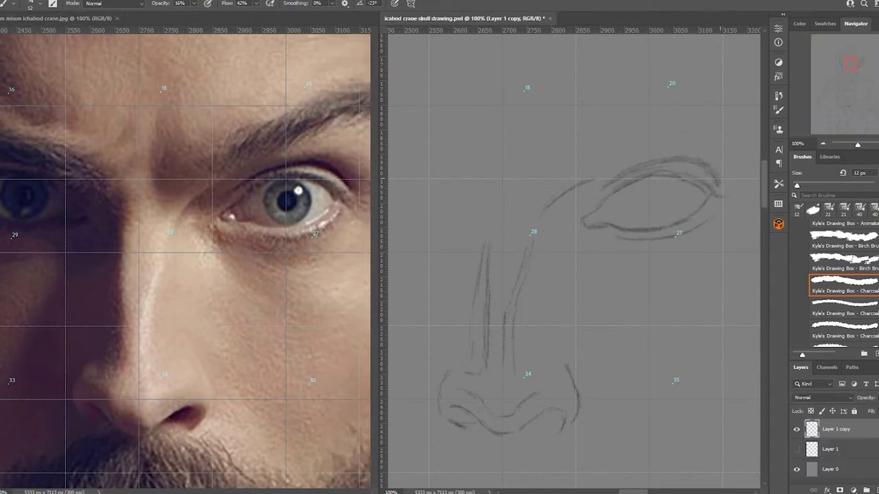
left_click_drag(564, 168, 683, 108)
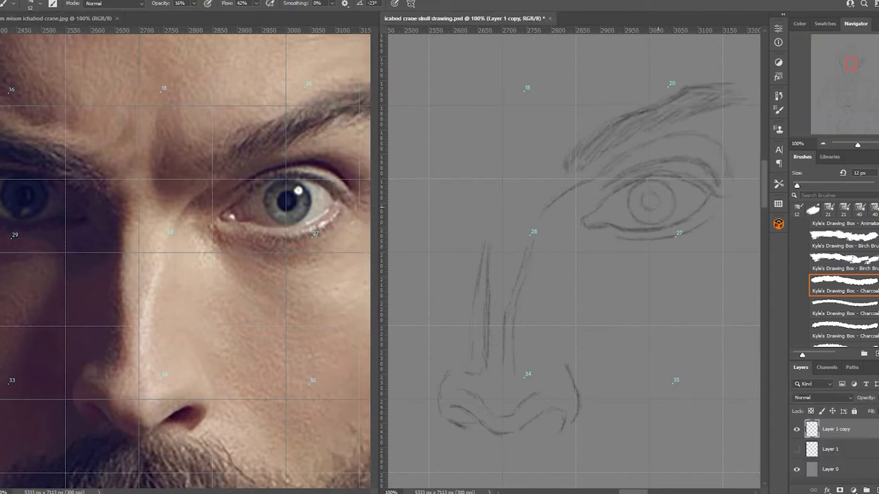
left_click_drag(685, 186, 631, 182)
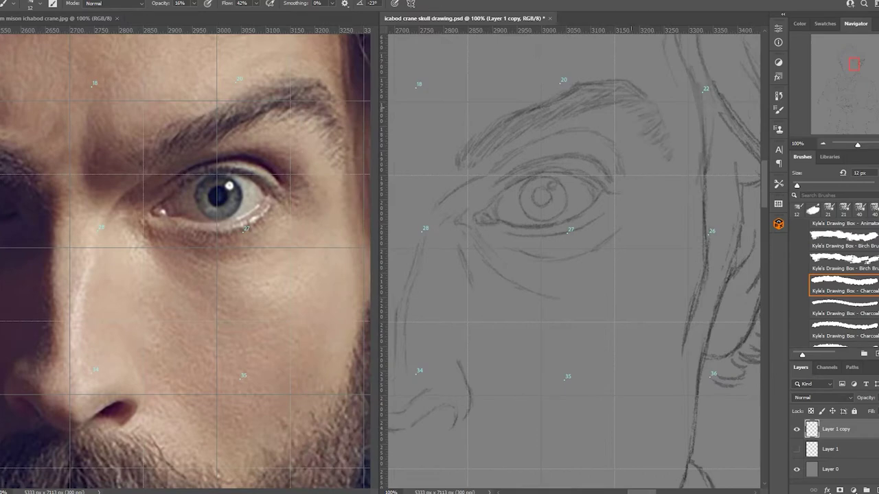
Sketch the shadowed eye with its lids and iris, and hatch the eyebrow above it.
left_click_drag(412, 274, 676, 275)
left_click_drag(517, 170, 564, 203)
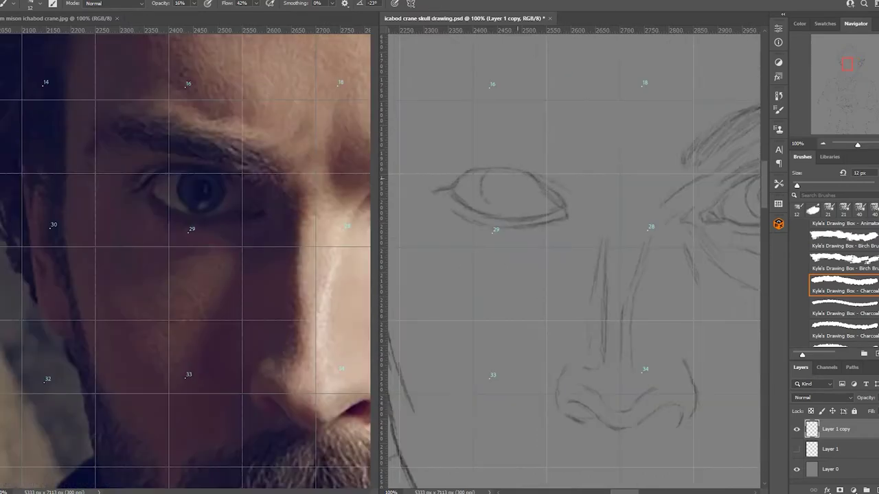
left_click_drag(422, 147, 546, 123)
left_click_drag(440, 137, 569, 162)
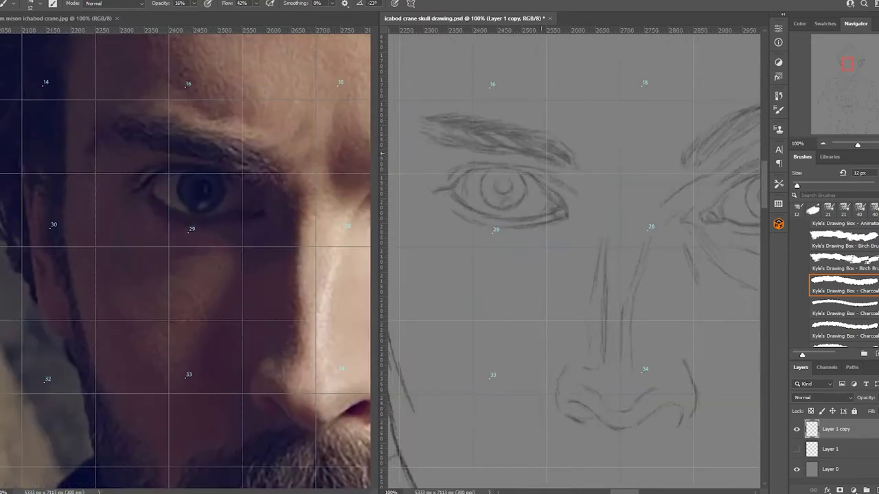
left_click_drag(401, 137, 457, 116)
Draw the line between the lips and hatch the moustache outward from beneath the nose to both mouth corners.
left_click_drag(480, 275, 541, 270)
left_click_drag(563, 344, 413, 149)
left_click_drag(427, 316, 492, 310)
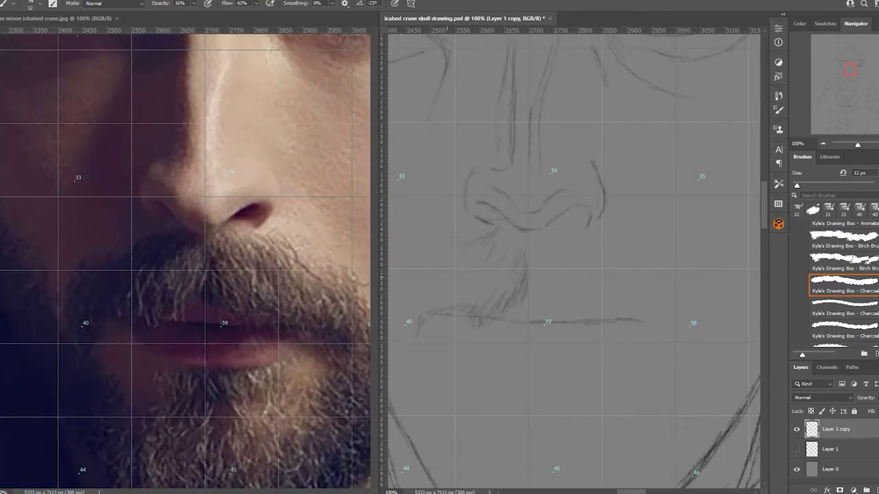
left_click_drag(523, 244, 489, 302)
left_click_drag(450, 261, 412, 301)
left_click_drag(480, 274, 518, 276)
left_click_drag(455, 264, 439, 347)
left_click_drag(562, 262, 594, 312)
left_click_drag(570, 237, 611, 264)
mouse_move(597, 261)
left_mouse_down()
mouse_move(648, 318)
mouse_move(649, 330)
left_mouse_up()
left_click_drag(660, 261, 704, 340)
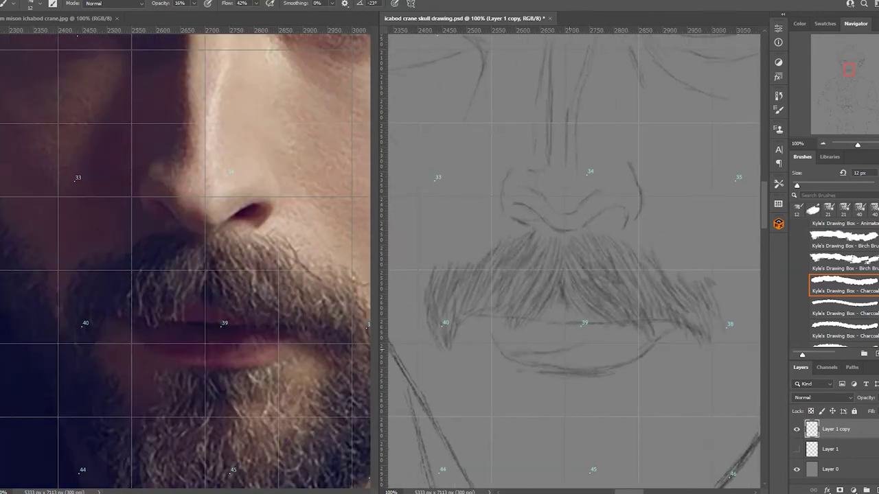
Darken the line between the lips and hatch short beard hairs beneath the lower lip.
left_click_drag(525, 322, 604, 321)
left_click_drag(552, 384, 563, 412)
left_click_drag(512, 377, 488, 459)
left_click_drag(561, 387, 582, 439)
left_click_drag(515, 375, 549, 432)
left_click_drag(549, 406, 561, 469)
left_click_drag(625, 386, 636, 415)
left_click_drag(481, 394, 477, 423)
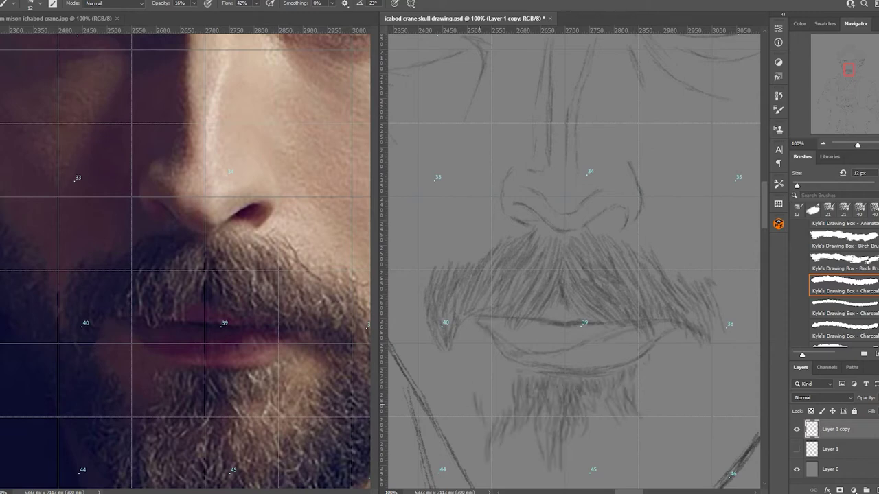
Hatch the sideburn and beard down the shadowed side of the jaw.
left_click_drag(412, 302, 446, 374)
left_click_drag(171, 275, 255, 276)
left_click_drag(412, 182, 489, 322)
mouse_move(432, 241)
left_mouse_down()
mouse_move(470, 334)
mouse_move(480, 328)
left_mouse_up()
left_click_drag(467, 313, 508, 401)
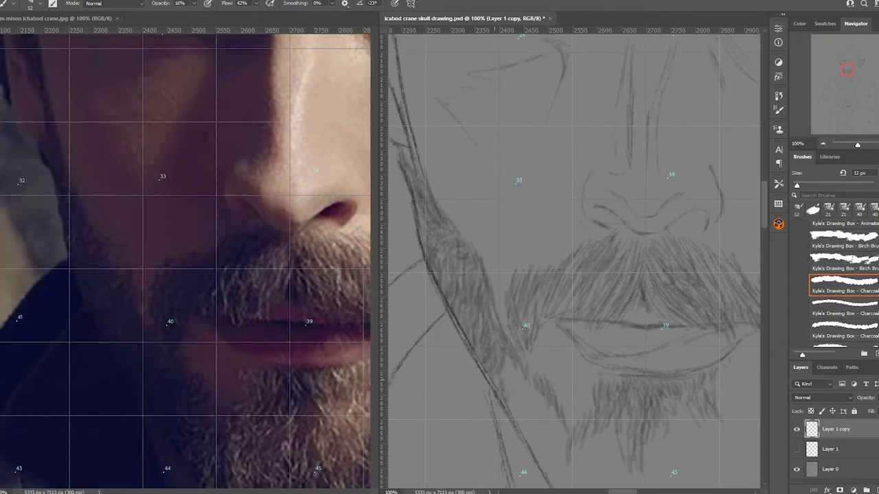
Extend the beard hatching from the shadowed jaw across the middle of the chin.
left_click_drag(617, 343, 560, 206)
left_click_drag(529, 330, 501, 409)
left_click_drag(556, 333, 584, 412)
left_click_drag(542, 281, 529, 361)
left_click_drag(611, 254, 624, 350)
left_click_drag(638, 285, 632, 347)
left_click_drag(646, 313, 618, 378)
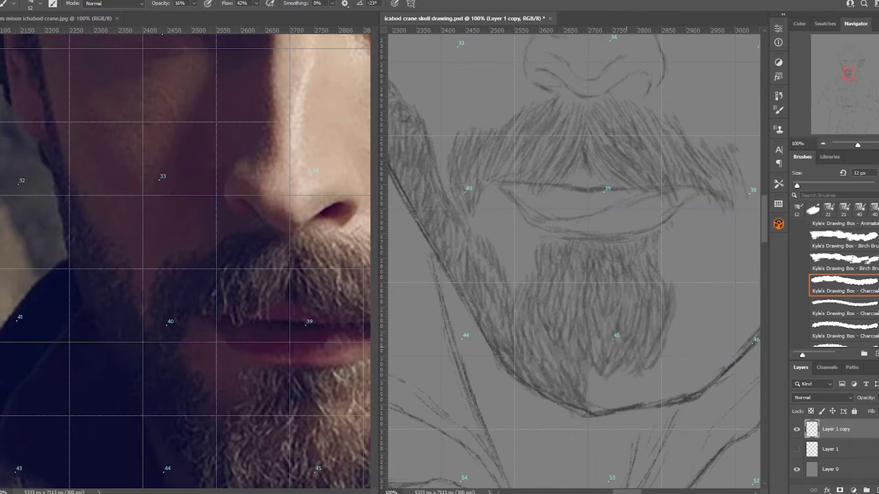
Fill the lower chin with beard strokes down to the jawline and start the lit side.
left_click_drag(652, 354, 604, 411)
left_click_drag(618, 275, 559, 276)
left_click_drag(614, 362, 581, 405)
left_click_drag(621, 340, 549, 420)
left_click_drag(679, 313, 630, 388)
left_click_drag(684, 291, 611, 350)
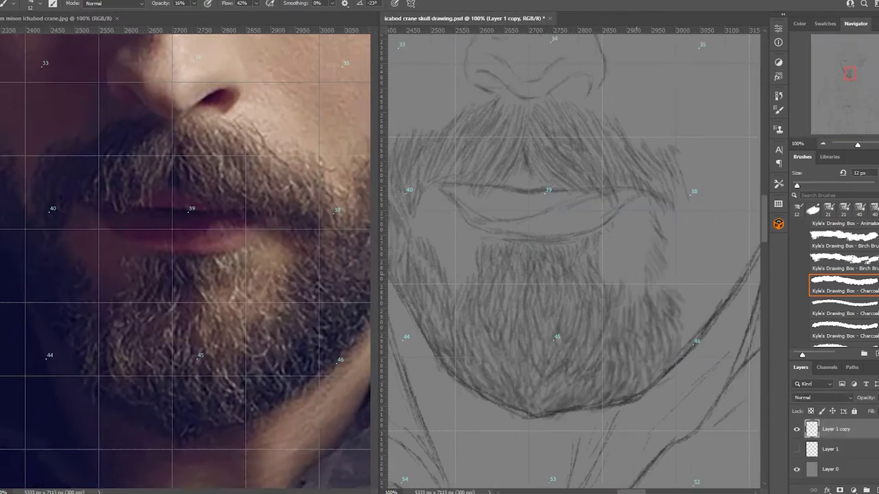
Hatch the beard beside the mouth and up the lit cheek and jaw to the sideburn.
left_click_drag(695, 204, 622, 302)
left_click_drag(727, 266, 666, 353)
left_click_drag(618, 240, 479, 292)
left_click_drag(589, 213, 512, 314)
left_click_drag(621, 199, 569, 327)
left_click_drag(679, 178, 611, 315)
left_click_drag(649, 204, 608, 252)
left_click_drag(624, 273, 586, 345)
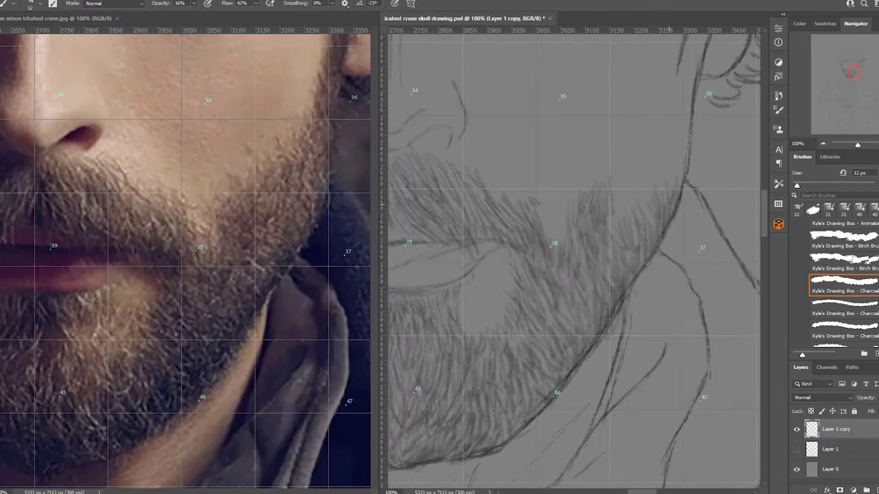
left_click_drag(669, 103, 624, 230)
left_click_drag(570, 171, 584, 357)
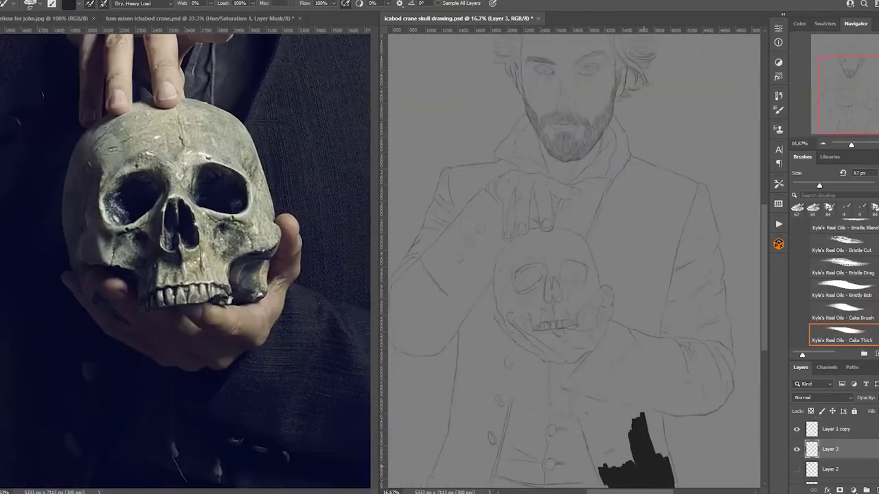
Block in the coat's right half, sleeve and shoulder in near-black on Layer 3, using a 168 px Cake Thick brush.
left_click_drag(583, 391, 604, 474)
mouse_move(618, 405)
left_mouse_down()
mouse_move(659, 480)
mouse_move(617, 336)
left_mouse_up()
left_click_drag(577, 385, 659, 261)
left_click_drag(686, 370, 687, 206)
left_click_drag(611, 227, 672, 302)
left_click_drag(673, 405, 728, 370)
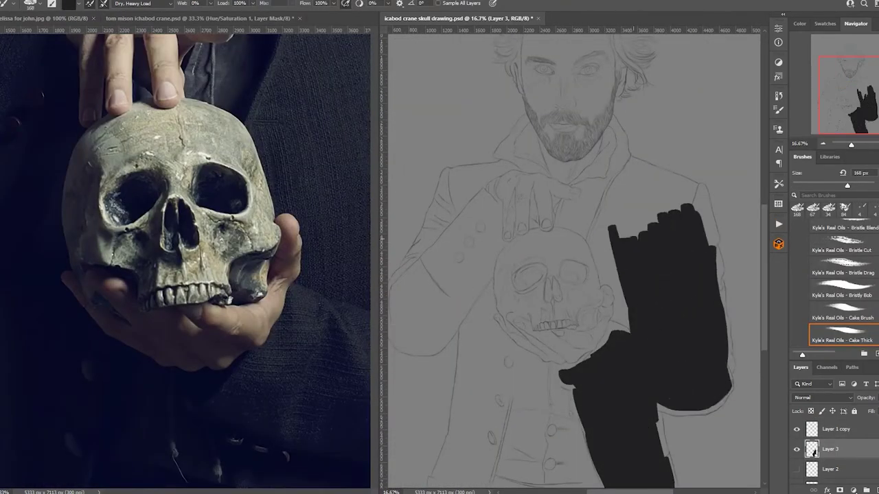
left_click_drag(618, 322, 632, 192)
left_click_drag(611, 219, 708, 172)
Block in the coat's left front panel and left sleeve with the same near-black paint.
left_click_drag(453, 480, 447, 460)
scroll(574, 275, "down", 2)
left_click_drag(495, 405, 480, 261)
mouse_move(522, 398)
left_mouse_down()
mouse_move(467, 226)
mouse_move(494, 178)
left_mouse_up()
left_click_drag(412, 281, 454, 206)
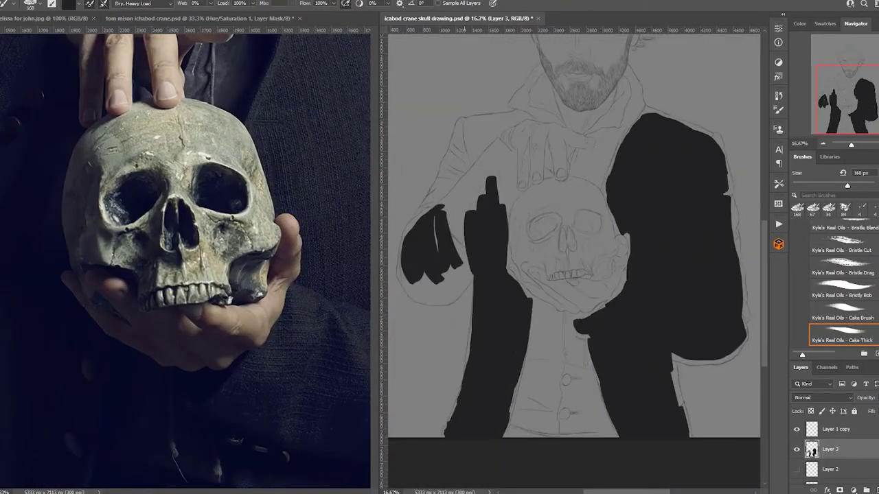
left_click_drag(426, 254, 501, 123)
left_click_drag(412, 295, 470, 237)
Outline and fill the sleeve cuff beneath the supporting hand with a 29 px brush.
scroll(575, 249, "up", 4)
scroll(574, 275, "down", 3)
left_click_drag(508, 302, 497, 371)
left_click_drag(535, 303, 659, 237)
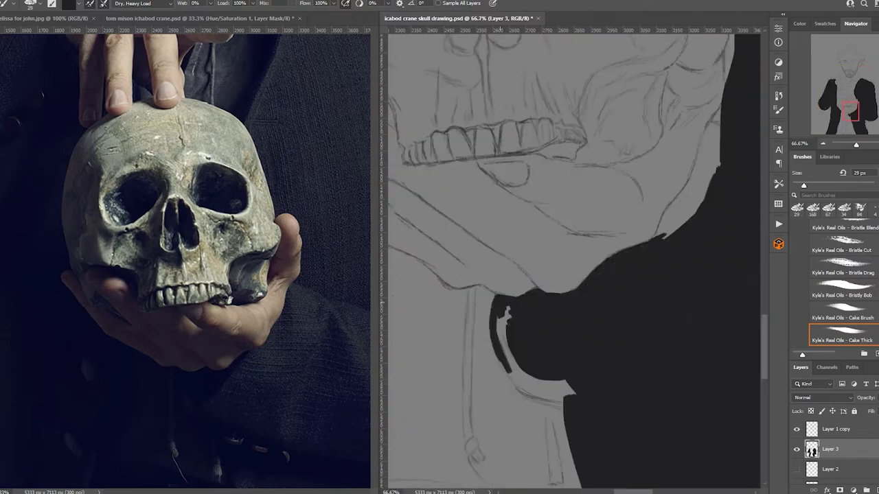
left_click_drag(508, 313, 542, 405)
Paint the dark coat cleanly up to the contours of the supporting hand, its fingers and the skull.
left_click_drag(584, 172, 474, 234)
left_click_drag(638, 116, 611, 261)
left_click_drag(608, 227, 570, 322)
left_click_drag(618, 206, 501, 364)
left_click_drag(549, 219, 539, 258)
left_click_drag(508, 92, 495, 206)
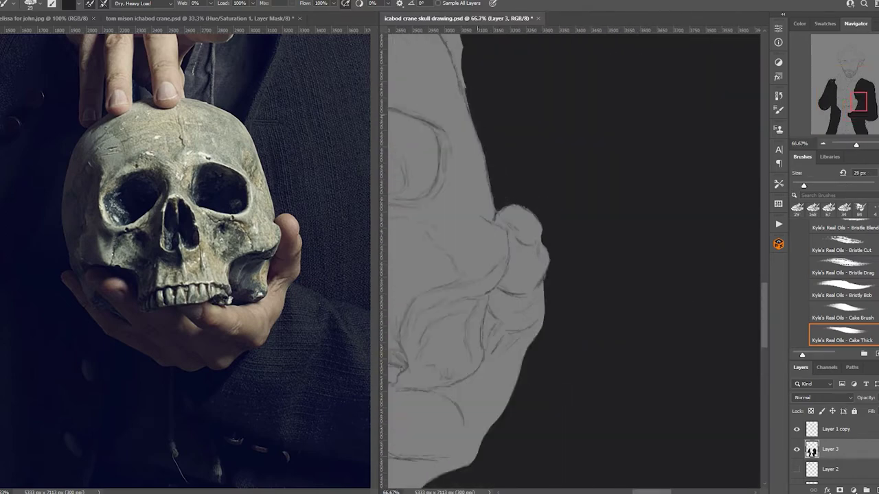
Fill the right lapel above the skull and the raised collar up to the beard.
left_click_drag(549, 206, 563, 330)
left_click_drag(186, 138, 185, 344)
left_click_drag(570, 199, 570, 288)
left_click_drag(622, 158, 590, 288)
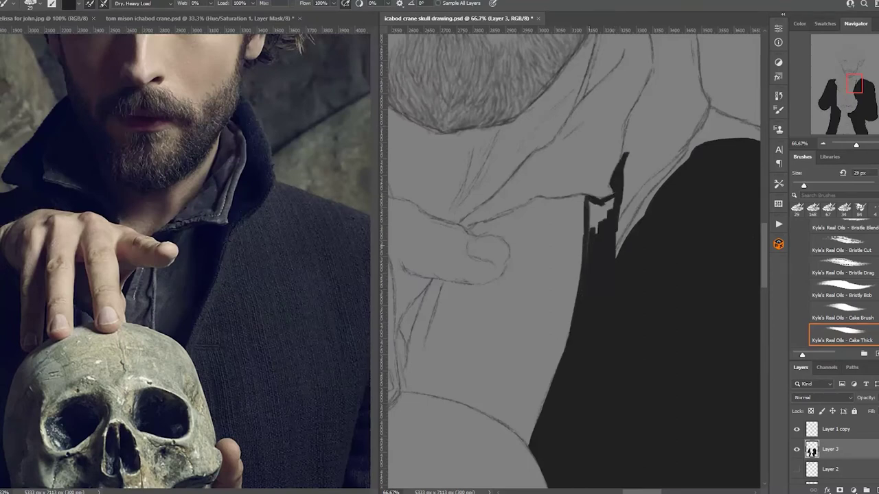
left_click_drag(679, 144, 597, 254)
left_click_drag(583, 171, 584, 288)
left_click_drag(604, 75, 632, 172)
left_click_drag(646, 137, 625, 206)
left_click_drag(631, 137, 581, 281)
left_click_drag(652, 192, 590, 316)
left_click_drag(618, 206, 488, 186)
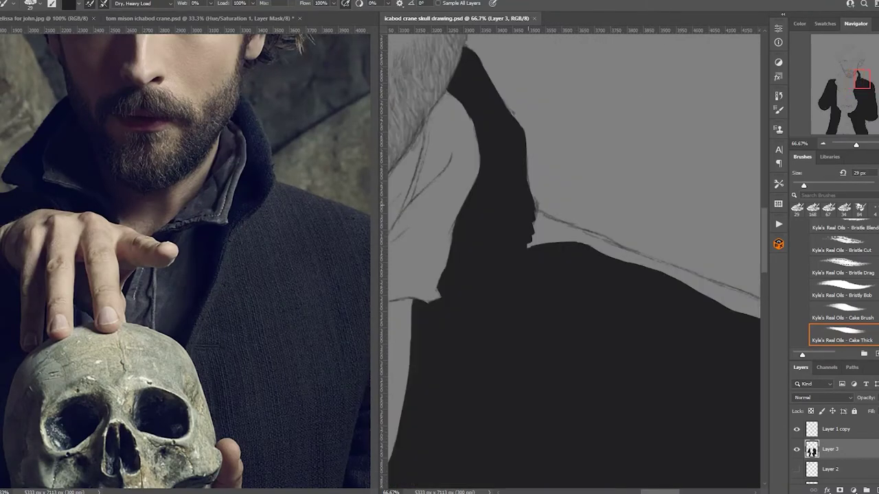
Extend the dark coat fill to the sketched outline of the right shoulder and outer sleeve.
mouse_move(529, 158)
left_mouse_down()
mouse_move(655, 267)
mouse_move(755, 313)
left_mouse_up()
left_click_drag(653, 275, 446, 261)
left_click_drag(535, 261, 583, 343)
left_click_drag(583, 275, 521, 206)
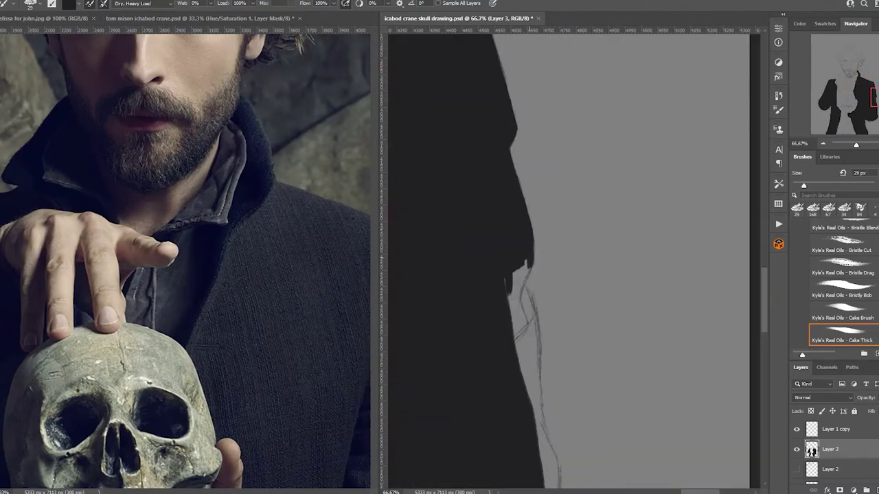
left_click_drag(206, 378, 110, 206)
left_click_drag(515, 261, 539, 457)
left_click_drag(549, 412, 570, 171)
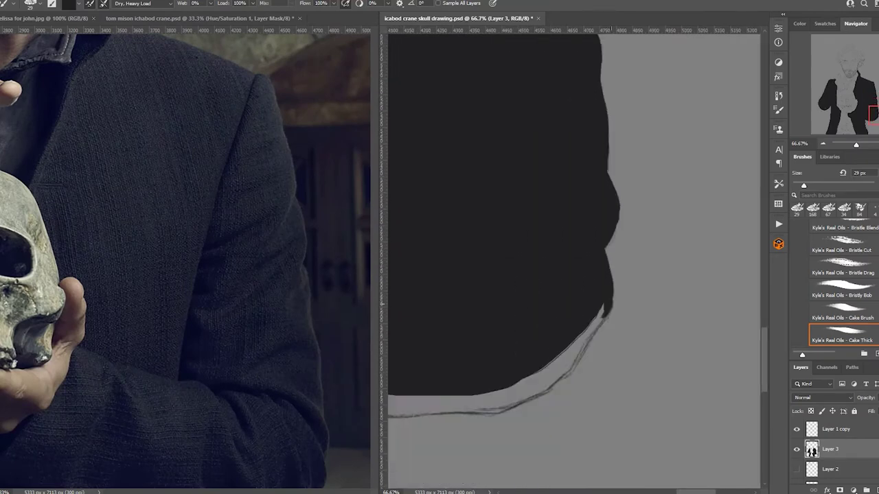
Fill the right sleeve's curved elbow and refine the coat's front edges beside the cuff and supporting hand.
left_click_drag(611, 206, 687, 309)
left_click_drag(617, 138, 652, 330)
mouse_move(577, 343)
left_mouse_down()
mouse_move(577, 138)
mouse_move(480, 206)
left_mouse_up()
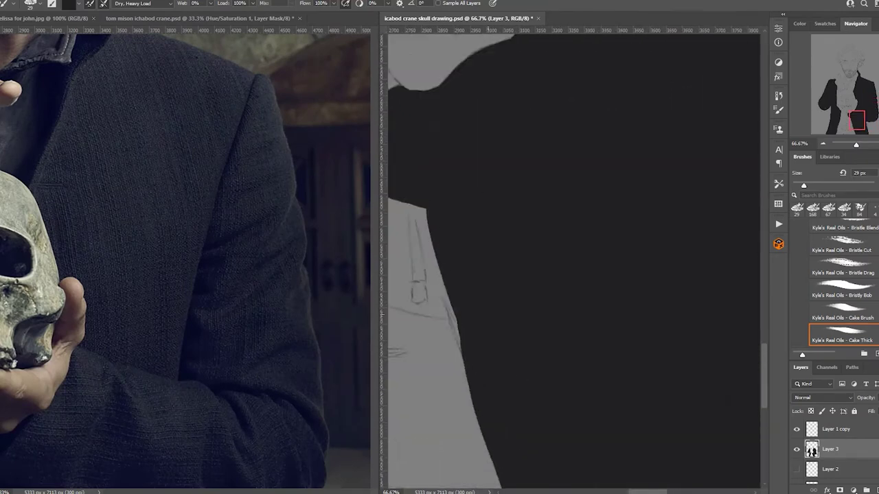
left_click_drag(549, 206, 570, 267)
left_click_drag(412, 350, 728, 233)
left_click_drag(618, 343, 480, 206)
left_click_drag(666, 117, 721, 226)
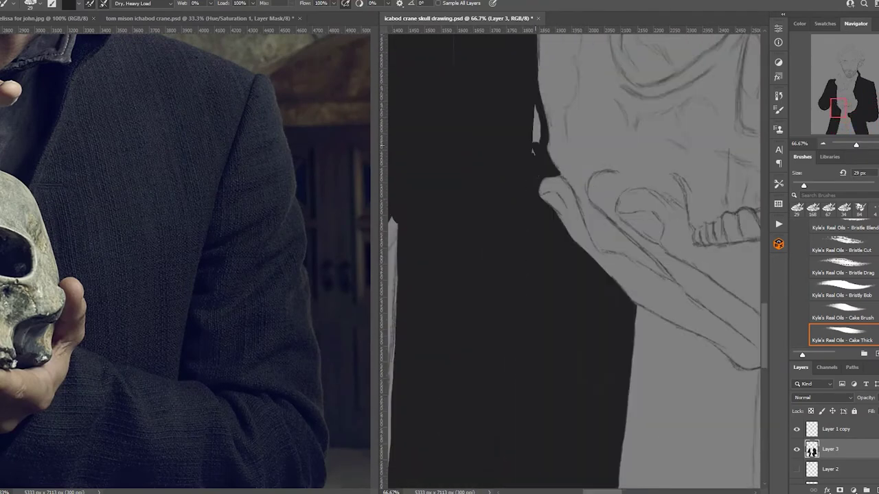
Fill the left sleeve's rounded elbow and its lower outer edge to the sketch line.
mouse_move(549, 206)
left_mouse_down()
mouse_move(481, 309)
mouse_move(618, 206)
left_mouse_up()
left_click_drag(584, 172, 515, 343)
left_click_drag(515, 206, 583, 241)
left_click_drag(484, 364, 576, 347)
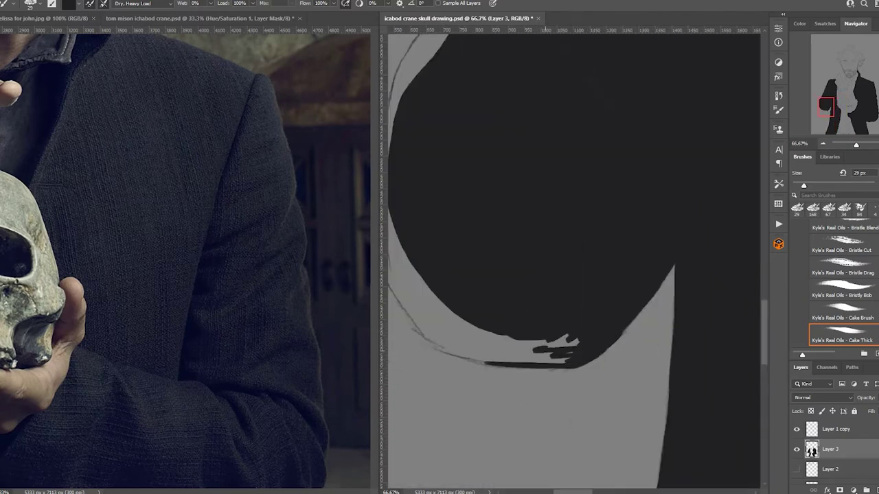
mouse_move(549, 206)
left_mouse_down()
mouse_move(550, 289)
mouse_move(522, 206)
mouse_move(522, 309)
left_mouse_up()
left_click_drag(521, 206, 549, 289)
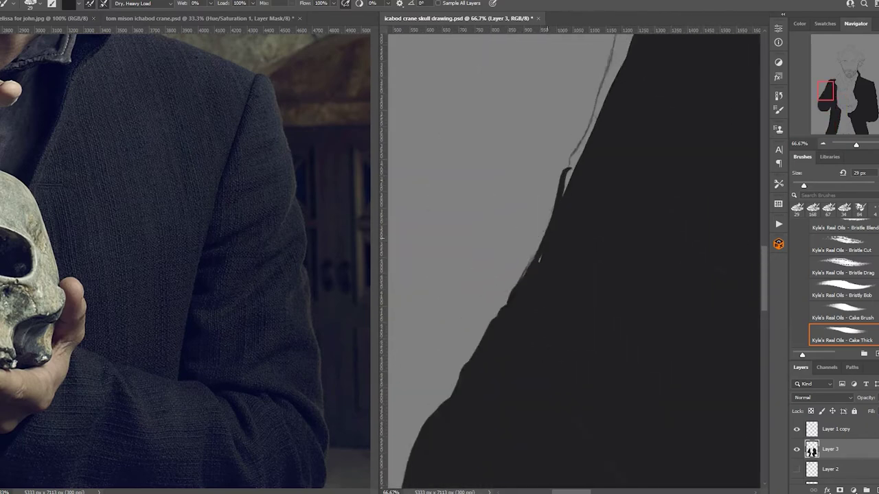
Fill the left sleeve up to the shoulder and the coat area beside the upper hand's fingers and skull.
left_click_drag(550, 206, 515, 275)
left_click_drag(583, 171, 481, 275)
left_click_drag(584, 343, 625, 309)
left_click_drag(618, 343, 618, 227)
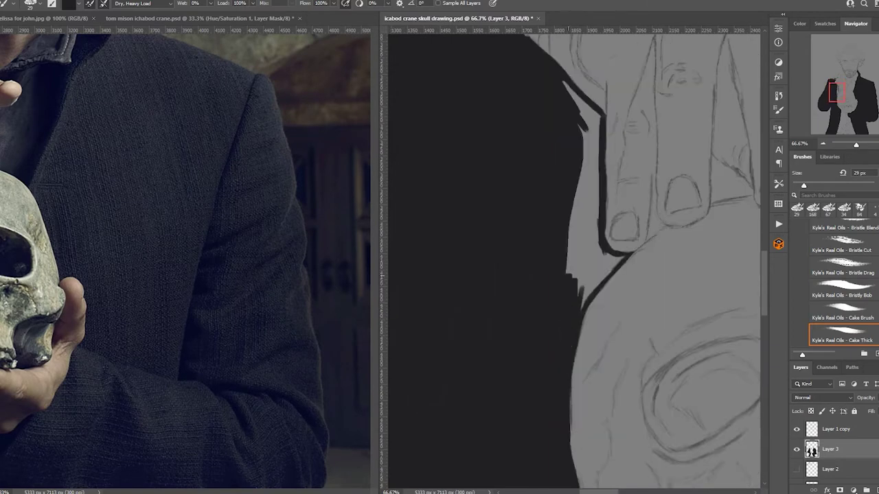
left_click_drag(597, 172, 584, 302)
left_click_drag(549, 206, 536, 344)
left_click_drag(591, 110, 481, 178)
Outline the left collar and lapel between the beard and the upper hand, and fill them with near-black.
left_click_drag(549, 172, 549, 343)
left_click_drag(590, 110, 474, 241)
left_click_drag(563, 185, 546, 278)
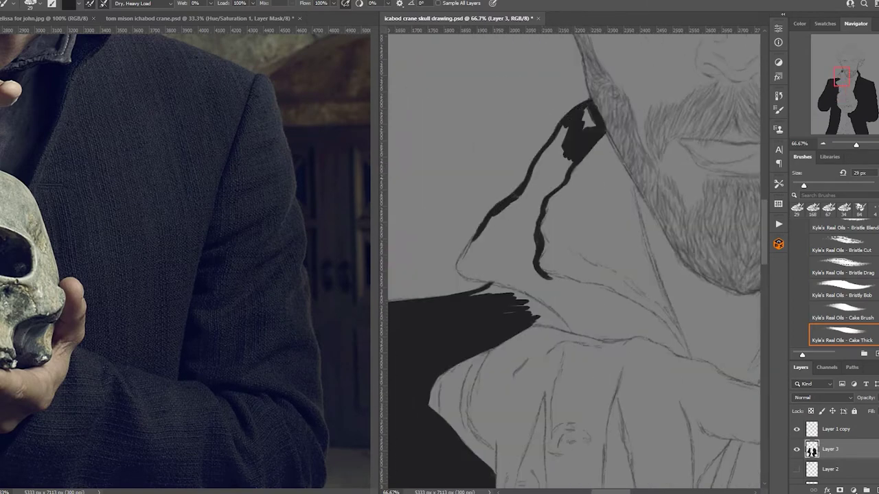
left_click_drag(591, 110, 542, 206)
mouse_move(522, 199)
left_mouse_down()
mouse_move(467, 275)
mouse_move(474, 268)
left_mouse_up()
left_click_drag(171, 206, 275, 309)
left_click_drag(542, 275, 686, 353)
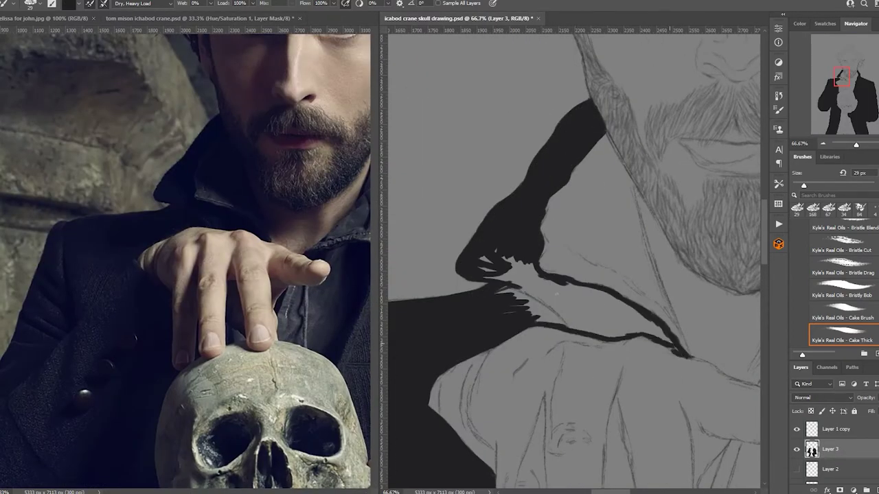
left_click_drag(529, 295, 673, 346)
left_click_drag(604, 257, 487, 303)
Paint the dark gaps between the fingertips resting on the skull with a 15 px brush.
key("ctrl+0")
key("ctrl+1")
left_click_drag(483, 179, 473, 315)
left_click_drag(570, 192, 628, 234)
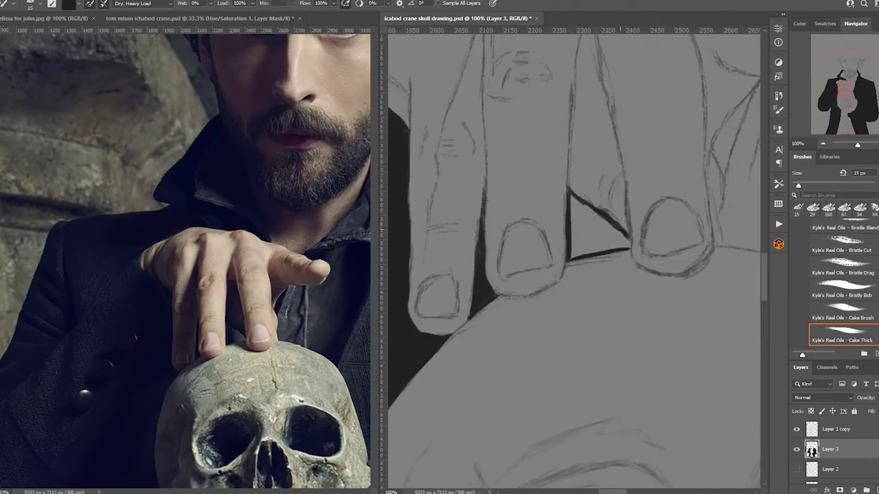
Fill the area below the waistline between the open coat edges with dark navy, using a 44 px brush.
key("ctrl+0")
key("F6")
key("ctrl+plus")
key("ctrl+plus")
key("ctrl+plus")
key("ctrl+plus")
left_click_drag(493, 330, 515, 356)
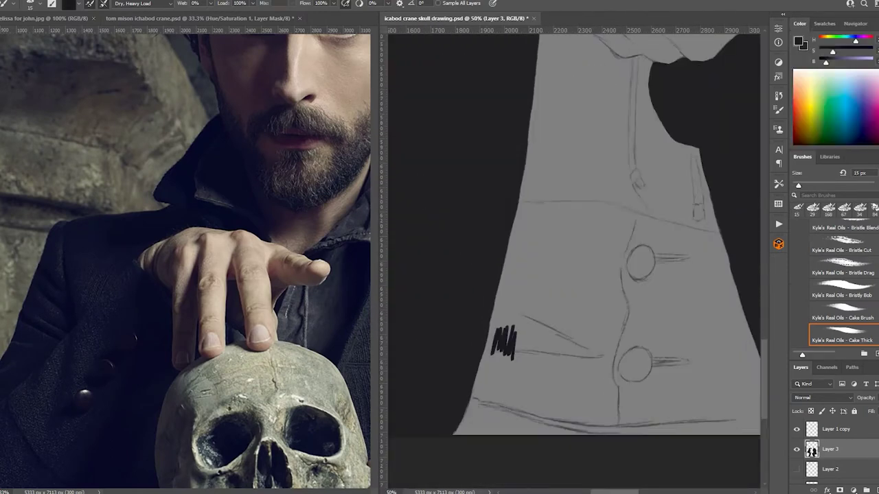
left_click_drag(498, 303, 528, 412)
key("bracketright")
key("bracketright")
key("bracketright")
left_click_drag(481, 357, 652, 425)
left_click_drag(439, 220, 631, 357)
left_click_drag(440, 199, 639, 227)
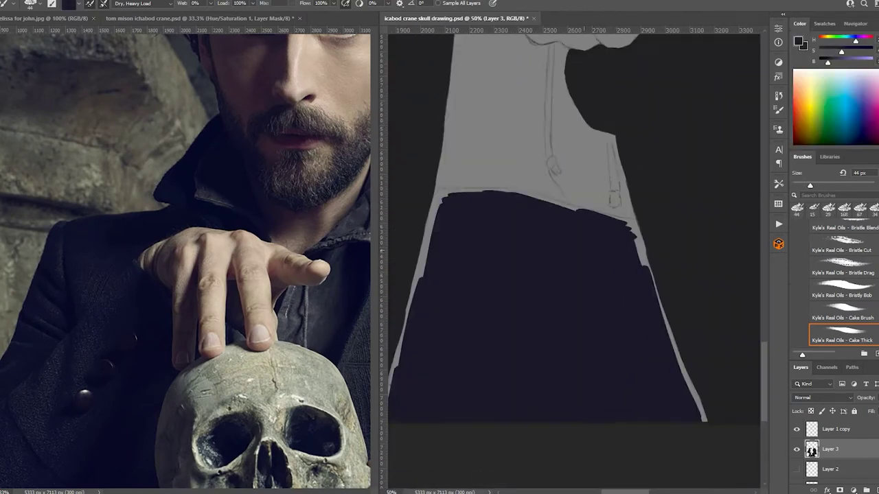
Extend the navy fill to the waistline and the coat edges with a 20 px brush.
left_click(855, 24)
left_click_drag(543, 178, 563, 271)
left_click_drag(508, 110, 577, 309)
key("ctrl+1")
key("bracketleft")
key("bracketleft")
key("bracketleft")
left_click_drag(423, 337, 542, 275)
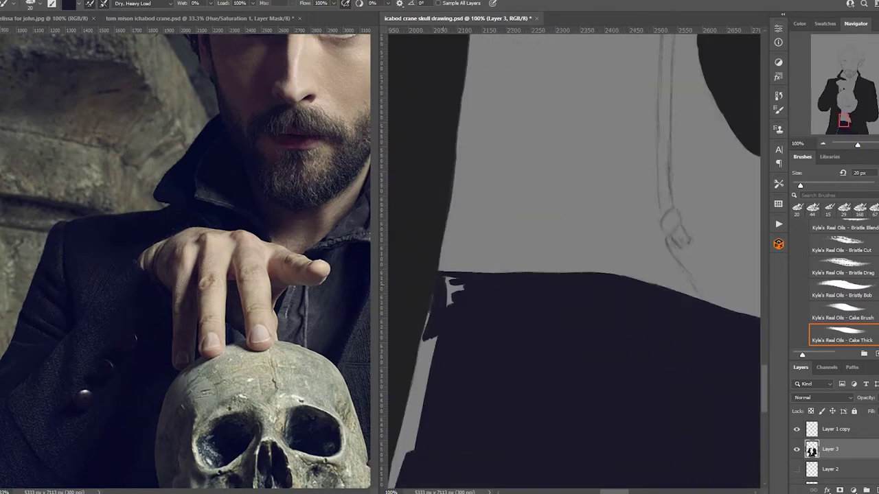
left_click_drag(454, 82, 686, 275)
left_click_drag(494, 68, 721, 241)
Fill the upper shirt between the thumb, the skull and the coat lapel with dark gray, using a 56 px brush.
key("ctrl+minus")
key("ctrl+minus")
key("ctrl+minus")
key("ctrl+minus")
key("F6")
mouse_move(587, 130)
left_mouse_down()
mouse_move(594, 161)
mouse_move(574, 170)
left_mouse_up()
key("bracketright")
key("bracketright")
key("bracketright")
key("bracketright")
key("ctrl+plus")
left_click_drag(604, 145, 625, 213)
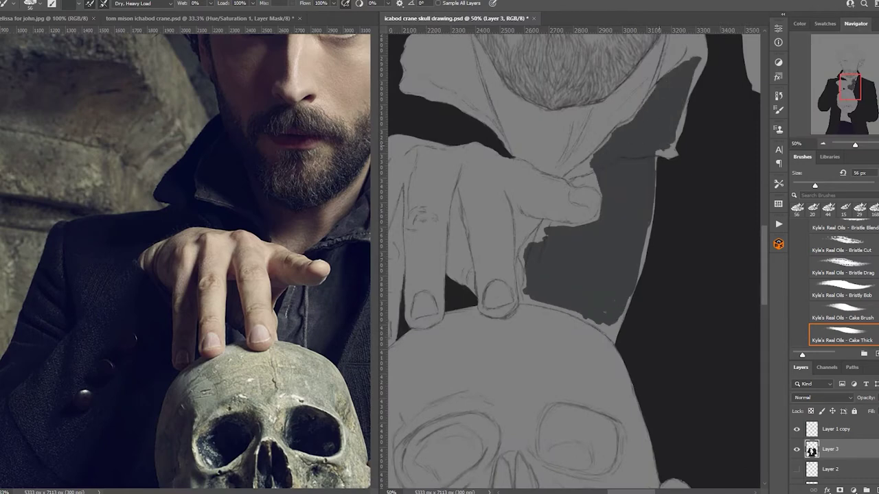
Fill the lower shirt between the lower hand and the navy waistline with the same dark gray.
scroll(574, 261, "up", 5)
scroll(573, 261, "down", 8)
left_click_drag(481, 274, 536, 412)
left_click_drag(481, 385, 632, 426)
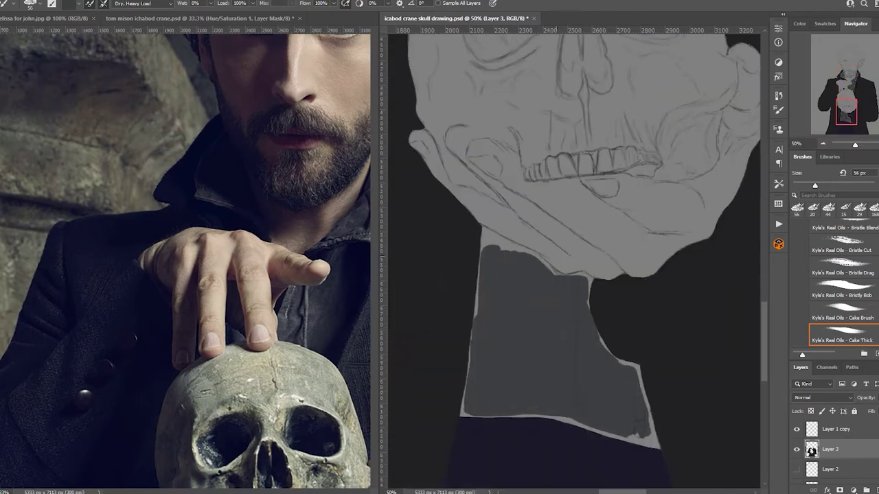
Close the gap between the lower shirt's gray fill and the left coat edge with a 20 px brush.
key("ctrl+plus")
key("bracketleft")
key("bracketleft")
key("bracketleft")
mouse_move(481, 193)
left_mouse_down()
mouse_move(570, 343)
mouse_move(497, 395)
left_mouse_up()
scroll(573, 240, "left", 5)
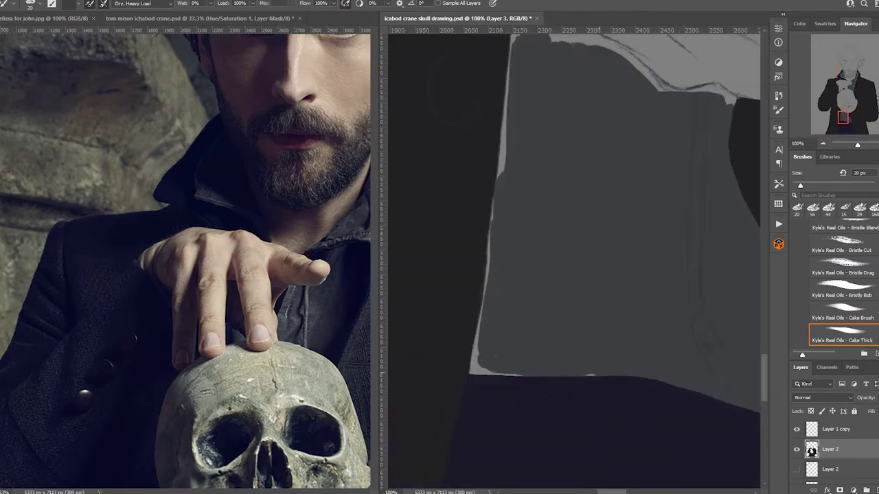
left_click_drag(502, 90, 484, 288)
Extend the lower shirt's gray fill up to the underside of the lower hand and its remaining edges.
scroll(574, 261, "right", 3)
left_click_drag(494, 103, 707, 199)
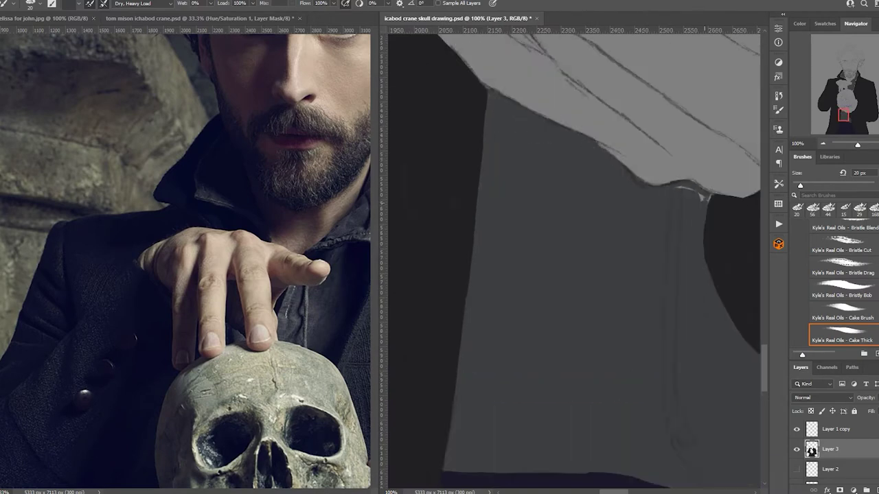
scroll(574, 261, "right", 4)
scroll(574, 261, "down", 5)
scroll(574, 261, "left", 4)
left_click_drag(653, 353, 563, 313)
Paint the upper shirt's gray up to the outlines of the index finger and the underside of the thumb.
left_click_drag(549, 140, 496, 275)
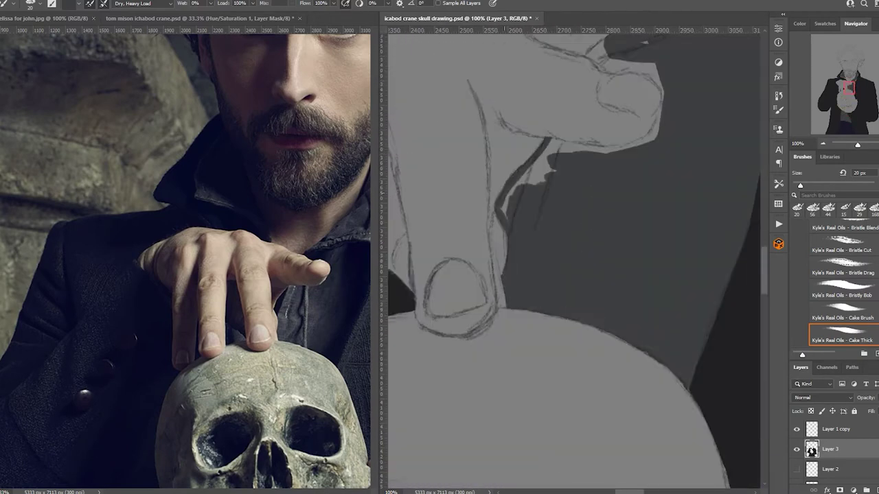
left_click_drag(632, 144, 549, 153)
left_click_drag(662, 103, 617, 145)
Fill the right shirt collar with dark gray along the neck and out to the coat lapel.
scroll(573, 261, "up", 5)
left_click_drag(686, 96, 521, 288)
scroll(574, 261, "right", 3)
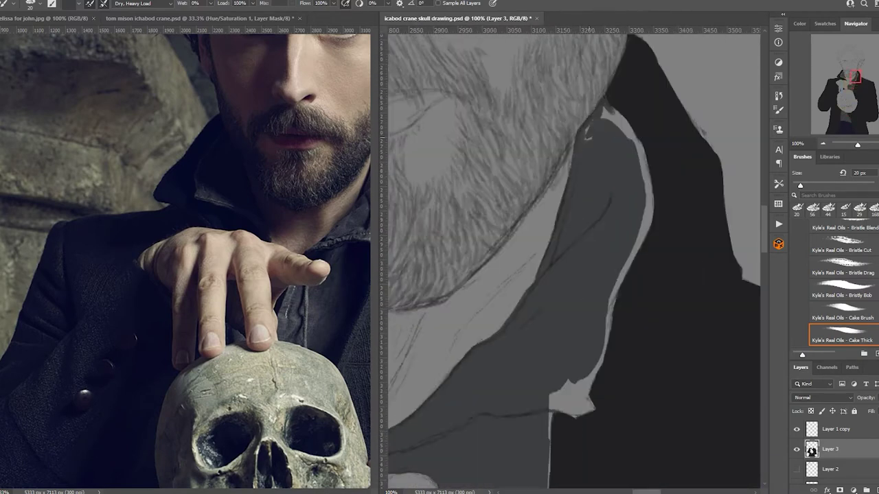
mouse_move(600, 106)
left_mouse_down()
mouse_move(652, 305)
mouse_move(557, 359)
left_mouse_up()
left_click_drag(594, 320, 560, 380)
Fill the left shirt collar with dark gray between the bearded jaw, the neck and the coat lapel.
scroll(573, 261, "left", 5)
left_click_drag(524, 181, 467, 361)
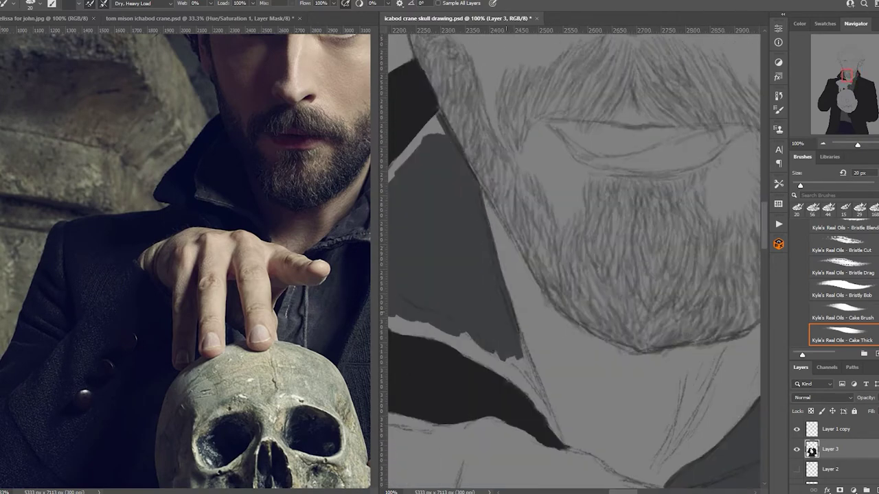
left_click_drag(564, 330, 511, 442)
mouse_move(481, 267)
left_mouse_down()
mouse_move(457, 391)
mouse_move(515, 412)
left_mouse_up()
scroll(573, 261, "down", 3)
left_click_drag(491, 350, 567, 399)
Block in the face and neck with a pale beige skin color, using a large brush.
key("ctrl+minus")
key("ctrl+minus")
key("ctrl+minus")
key("ctrl+minus")
left_click_drag(528, 137, 522, 288)
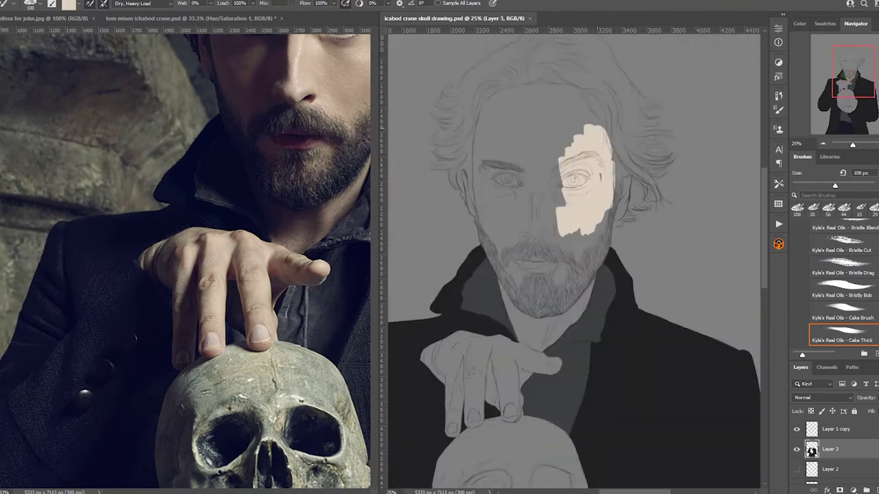
left_click_drag(495, 165, 590, 288)
left_click_drag(480, 103, 508, 172)
left_click_drag(563, 241, 604, 302)
left_click_drag(494, 96, 598, 165)
Block in the back of the upper hand, its fingers and its thumb with the pale beige skin color.
scroll(573, 261, "down", 2)
scroll(573, 261, "left", 2)
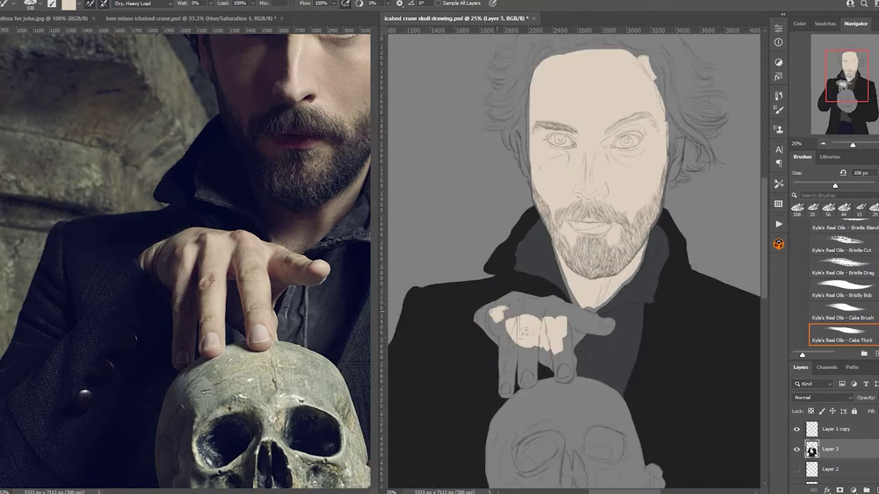
left_click_drag(481, 302, 535, 384)
left_click_drag(501, 343, 566, 378)
left_click_drag(521, 302, 604, 337)
Block in the palm of the lower hand and the fingers curling up the skull's right side with pale beige.
scroll(573, 261, "down", 5)
left_click_drag(481, 391, 570, 426)
key("ctrl+plus")
key("ctrl+plus")
key("ctrl+plus")
key("ctrl+plus")
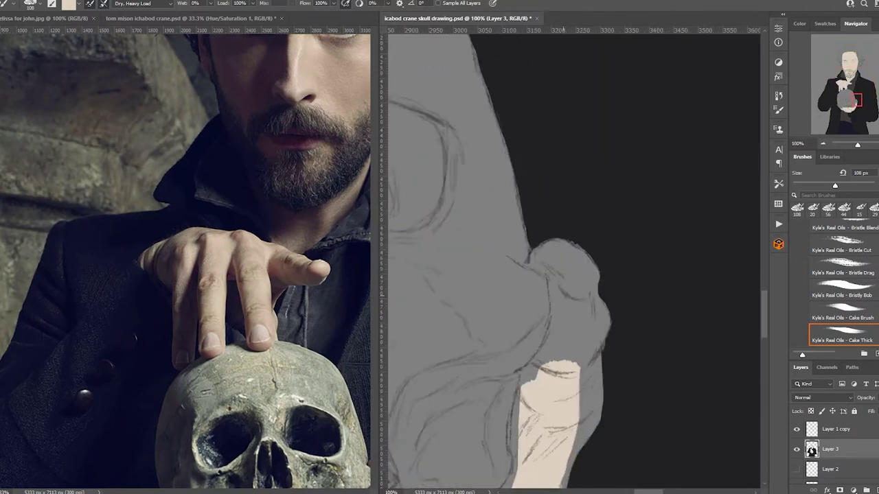
mouse_move(549, 268)
left_mouse_down()
mouse_move(590, 412)
mouse_move(542, 371)
left_mouse_up()
scroll(574, 261, "down", 3)
left_click_drag(569, 243, 618, 357)
Extend the lower hand's beige fill to its outer outline and the skull's jawline with a 12 px brush.
key("bracketleft")
key("bracketleft")
key("bracketleft")
scroll(573, 261, "left", 2)
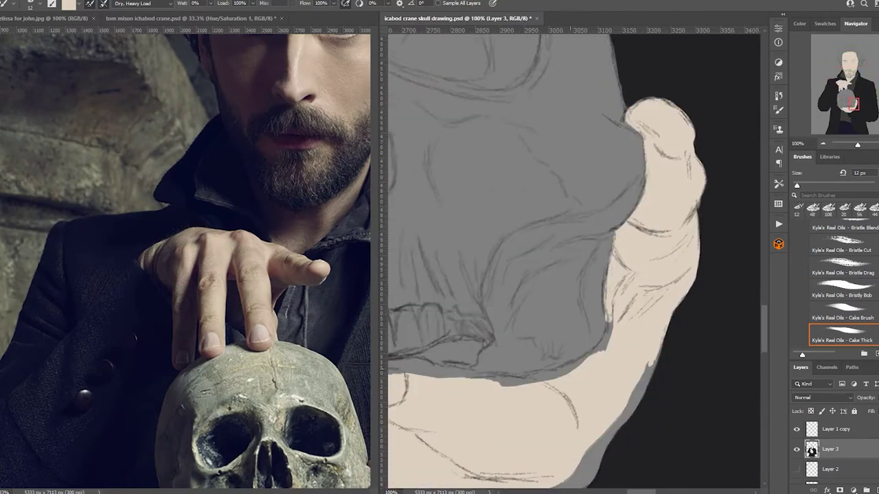
left_click_drag(569, 309, 611, 364)
left_click_drag(625, 337, 662, 419)
scroll(573, 260, "left", 2)
left_click_drag(439, 350, 577, 347)
scroll(573, 261, "down", 3)
mouse_move(659, 337)
left_mouse_down()
mouse_move(670, 364)
mouse_move(597, 419)
left_mouse_up()
scroll(573, 260, "left", 2)
scroll(573, 260, "down", 1)
left_click_drag(618, 412, 474, 401)
Outline and fill the lower hand's fingers at the left side of the skull's jaw with pale beige.
mouse_move(481, 171)
left_mouse_down()
mouse_move(618, 255)
mouse_move(687, 275)
left_mouse_up()
left_click_drag(456, 230, 512, 295)
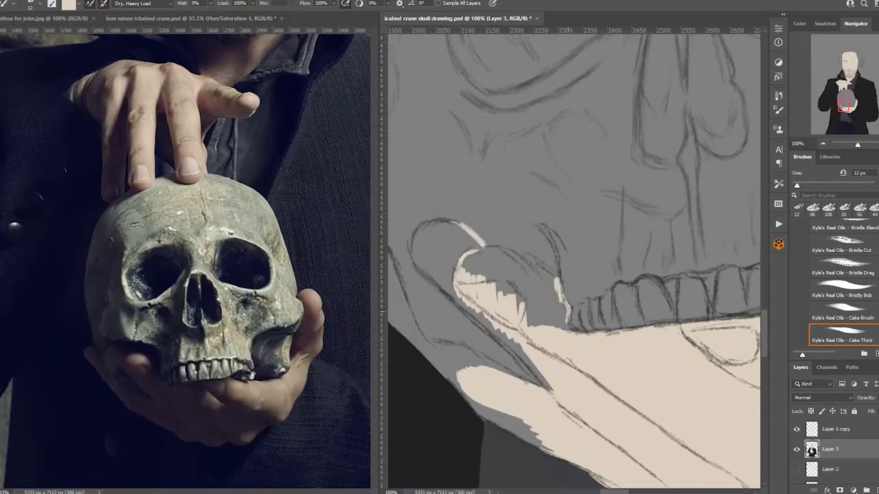
mouse_move(473, 251)
left_mouse_down()
mouse_move(563, 323)
mouse_move(535, 291)
left_mouse_up()
left_click_drag(494, 274, 561, 254)
mouse_move(484, 227)
left_mouse_down()
mouse_move(539, 285)
mouse_move(532, 199)
mouse_move(443, 315)
left_mouse_up()
left_click_drag(549, 275, 501, 240)
left_click_drag(453, 278, 570, 385)
mouse_move(467, 220)
left_mouse_down()
mouse_move(484, 261)
mouse_move(504, 264)
left_mouse_up()
left_click_drag(541, 210, 541, 269)
left_click_drag(477, 288, 515, 312)
Extend the beige fill to the outlines of the upper hand's fingers and fingertips resting on the skull.
left_click_drag(480, 93, 481, 189)
left_click_drag(552, 100, 552, 209)
left_click_drag(631, 113, 631, 216)
mouse_move(558, 154)
left_mouse_down()
mouse_move(557, 261)
mouse_move(632, 193)
left_mouse_up()
mouse_move(618, 206)
left_mouse_down()
mouse_move(487, 313)
mouse_move(570, 242)
left_mouse_up()
left_click_drag(552, 289, 601, 349)
left_click_drag(642, 154, 697, 232)
left_click_drag(652, 223, 652, 322)
left_click_drag(649, 296, 590, 347)
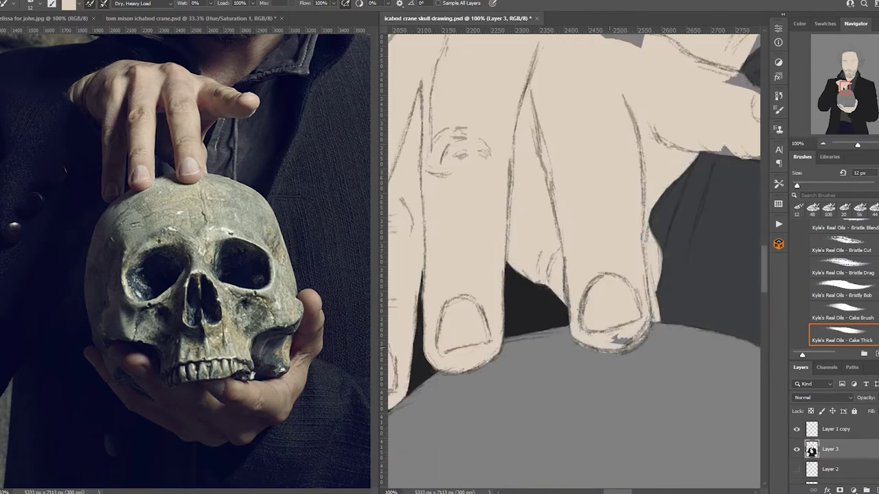
Fill the remaining gaps at the upper hand's index fingertip and around its thumb with pale beige.
left_click_drag(570, 172, 570, 309)
left_click_drag(639, 233, 700, 278)
left_click_drag(611, 199, 697, 220)
left_click_drag(481, 206, 618, 241)
left_click_drag(563, 210, 649, 257)
left_click_drag(477, 226, 617, 213)
left_click_drag(481, 275, 570, 275)
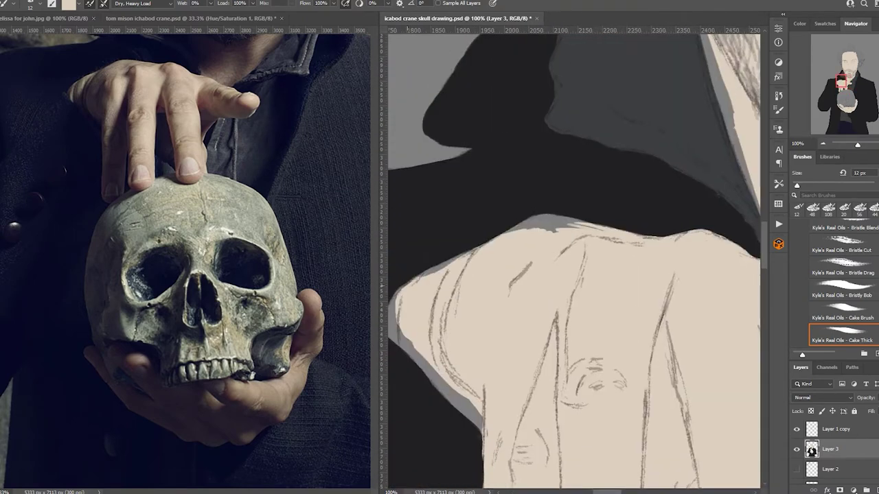
Paint the beige up to the sketch line along the upper hand's knuckles and wrist.
left_click_drag(412, 281, 583, 216)
left_click_drag(480, 275, 567, 275)
mouse_move(436, 254)
left_mouse_down()
mouse_move(447, 313)
mouse_move(460, 326)
left_mouse_up()
left_click_drag(450, 312, 525, 398)
left_click_drag(583, 203, 539, 309)
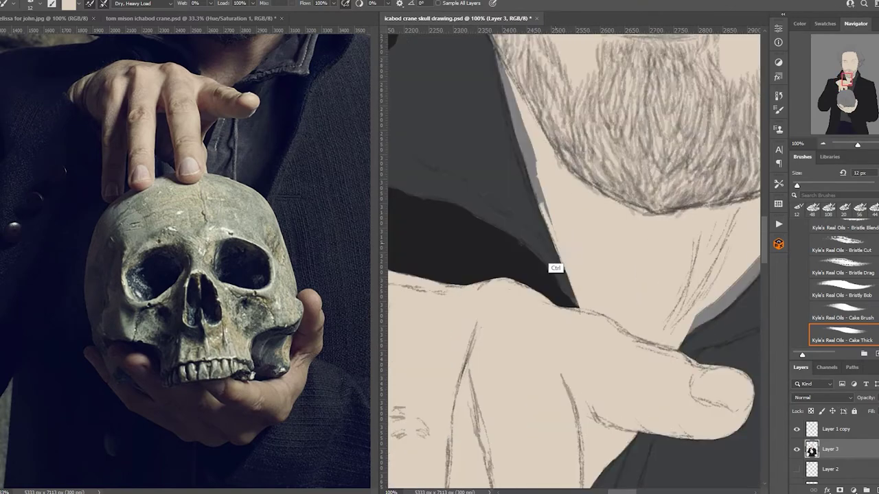
Close the gaps between the neck's beige fill and both shirt collars.
left_click_drag(552, 109, 516, 226)
left_click_drag(612, 321, 522, 405)
left_click_drag(680, 252, 565, 362)
left_click_drag(721, 106, 688, 212)
left_click_drag(549, 171, 550, 343)
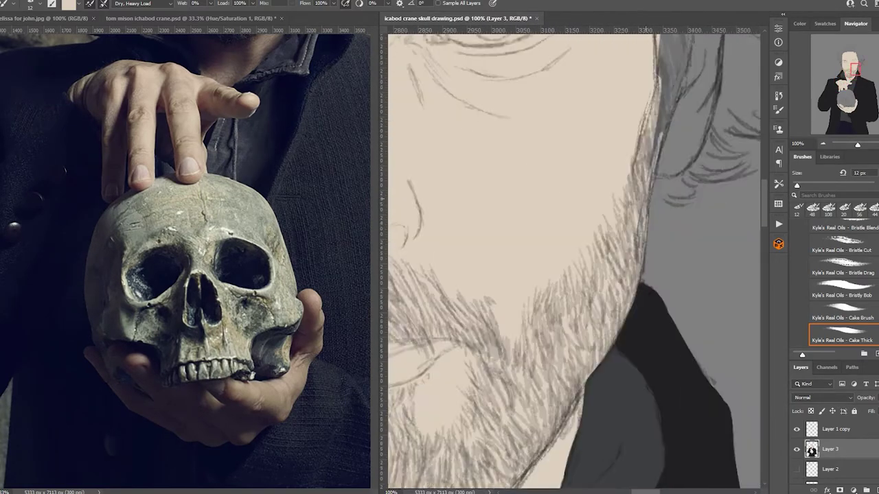
Extend the face's beige fill to the outline along the right cheek and the left side of the forehead.
left_click_drag(515, 103, 597, 343)
left_click_drag(693, 110, 680, 275)
left_click_drag(700, 89, 638, 247)
left_click_drag(481, 117, 604, 453)
left_click_drag(598, 103, 474, 247)
left_click_drag(680, 96, 535, 137)
left_click_drag(467, 212, 456, 329)
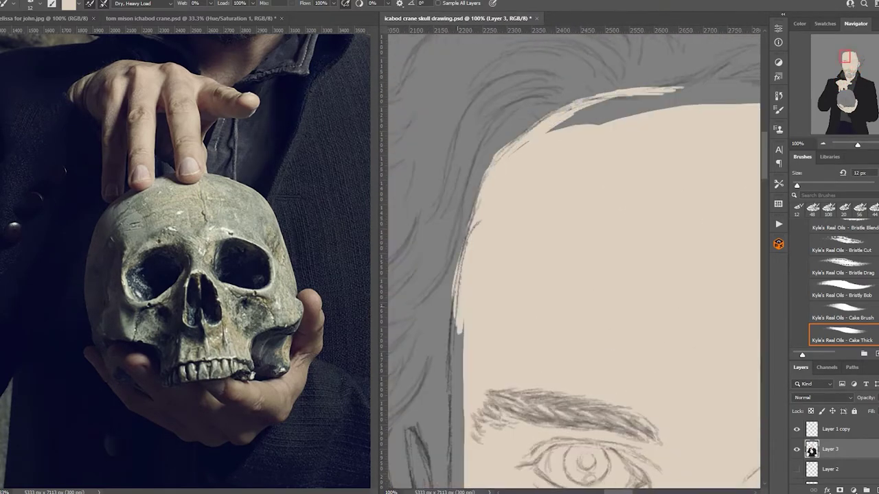
Fill the gap between the forehead and the hairline with pale beige, using a 34 px brush.
left_click_drag(549, 377, 632, 158)
left_click_drag(618, 309, 550, 103)
left_click_drag(549, 137, 618, 297)
left_click_drag(487, 165, 529, 309)
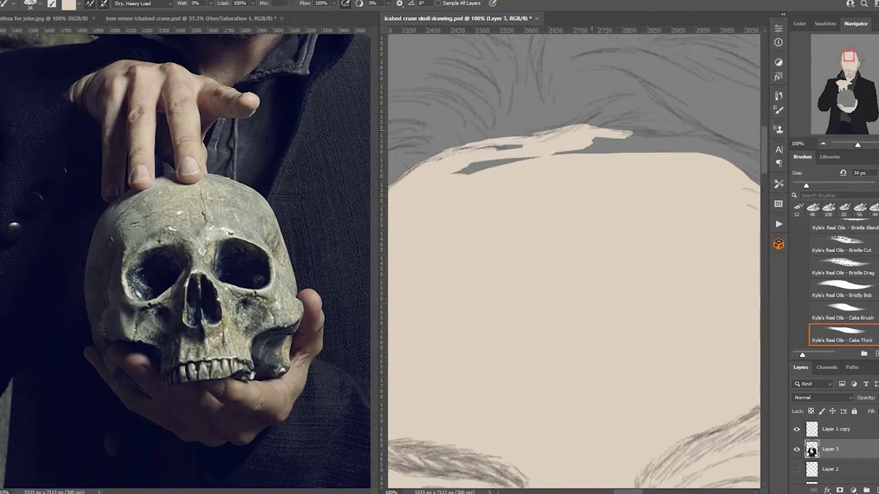
Block in the skull's forehead, eye sockets, cheeks and jaw with flat grey-green, using a 66 px brush.
key("ctrl+minus")
key("ctrl+minus")
key("ctrl+minus")
left_click_drag(481, 288, 577, 302)
left_click_drag(480, 233, 618, 309)
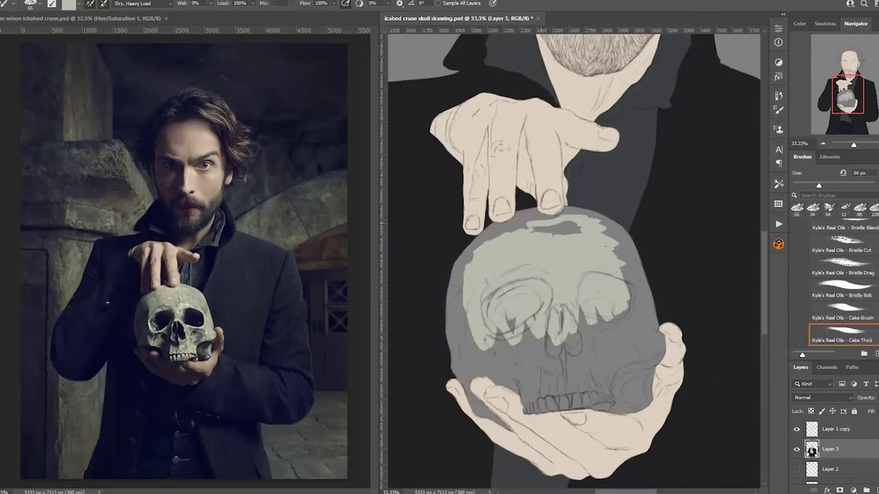
left_click_drag(460, 288, 604, 371)
left_click_drag(618, 234, 563, 398)
left_click_drag(645, 371, 494, 405)
Extend the grey-green fill to the skull's upper outline beneath the fingertips, using a 16 px brush.
key("ctrl+plus")
key("ctrl+plus")
key("ctrl+plus")
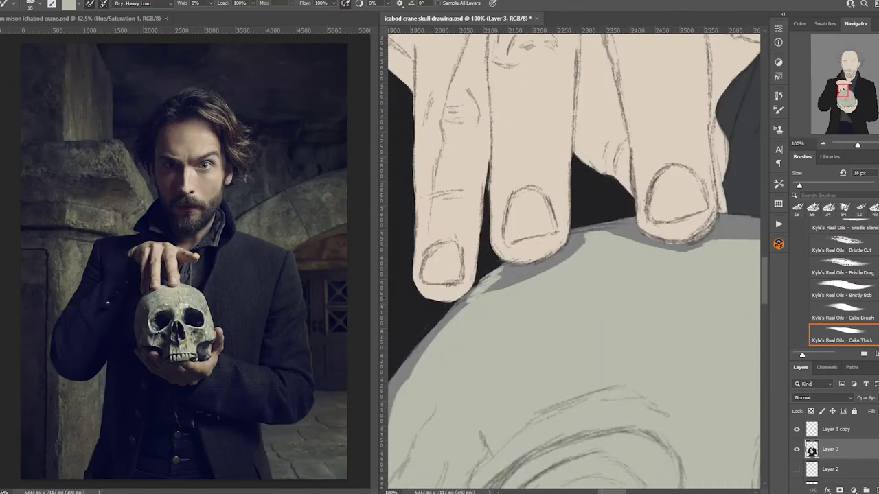
mouse_move(508, 226)
left_mouse_down()
mouse_move(632, 267)
mouse_move(495, 288)
mouse_move(412, 260)
left_mouse_up()
left_click_drag(652, 309, 679, 385)
left_click_drag(550, 275, 481, 206)
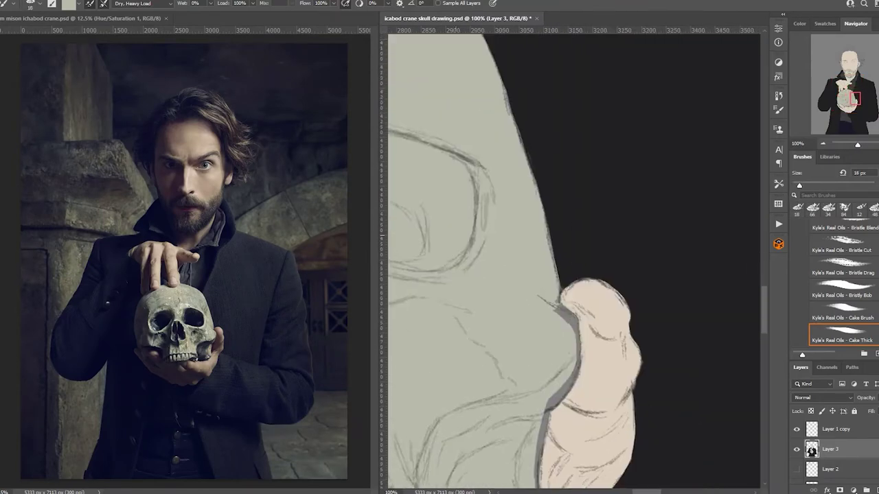
Fill the remaining grey-green gaps beside the lower hand's fingers, between them and along the skull's left edge.
left_click_drag(604, 309, 618, 412)
left_click_drag(549, 344, 480, 206)
left_click_drag(481, 274, 597, 350)
left_click_drag(550, 274, 687, 309)
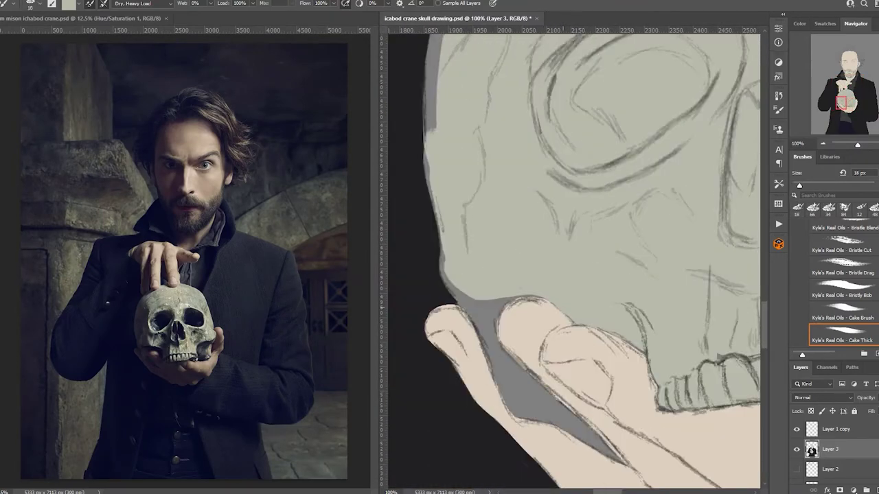
mouse_move(480, 302)
left_mouse_down()
mouse_move(536, 350)
mouse_move(542, 405)
left_mouse_up()
left_click_drag(473, 371, 528, 406)
left_click_drag(550, 206, 550, 412)
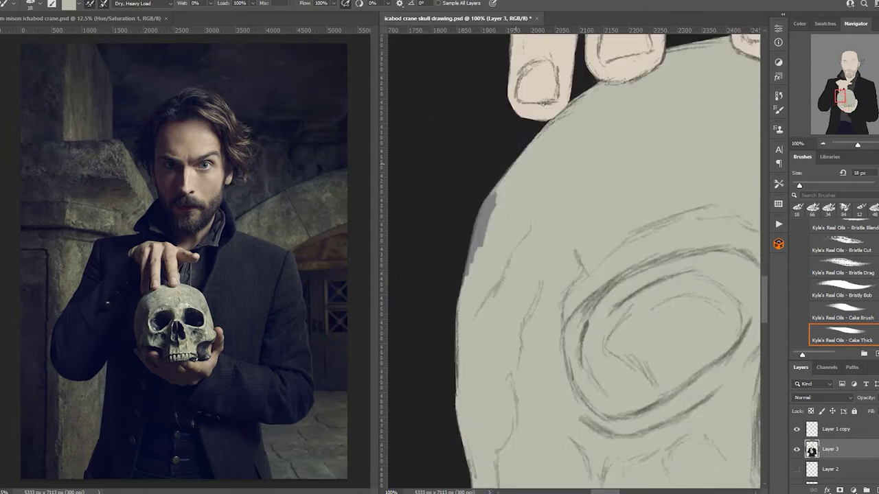
Block in the hair mass over the crown and both sides in dark brown on a new layer, using a 58 px brush.
key("ctrl+minus")
key("ctrl+minus")
key("ctrl+minus")
left_click(799, 41)
left_click(504, 157)
left_click(691, 64)
left_click_drag(543, 86, 591, 100)
left_click_drag(480, 68, 632, 76)
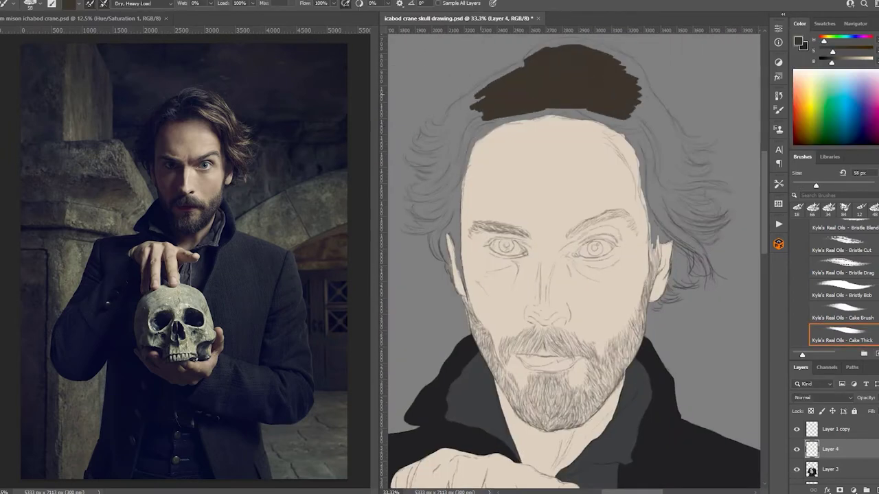
left_click_drag(446, 89, 494, 158)
left_click_drag(604, 55, 680, 206)
Paint dark brown flyaway strands along the hair's left edge, following the sketch with a 15 px brush.
left_click(855, 23)
key("ctrl+plus")
key("ctrl+plus")
key("ctrl+plus")
left_click_drag(514, 168, 468, 155)
left_click_drag(513, 244, 450, 233)
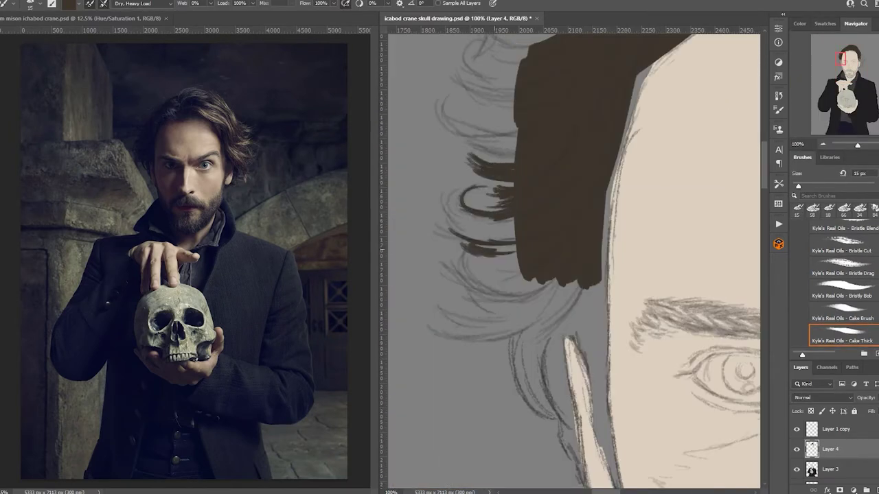
left_click_drag(515, 220, 443, 206)
mouse_move(515, 147)
left_mouse_down()
mouse_move(463, 137)
mouse_move(455, 124)
left_mouse_up()
left_click_drag(518, 123, 445, 99)
mouse_move(520, 275)
left_mouse_down()
mouse_move(457, 254)
mouse_move(450, 261)
left_mouse_up()
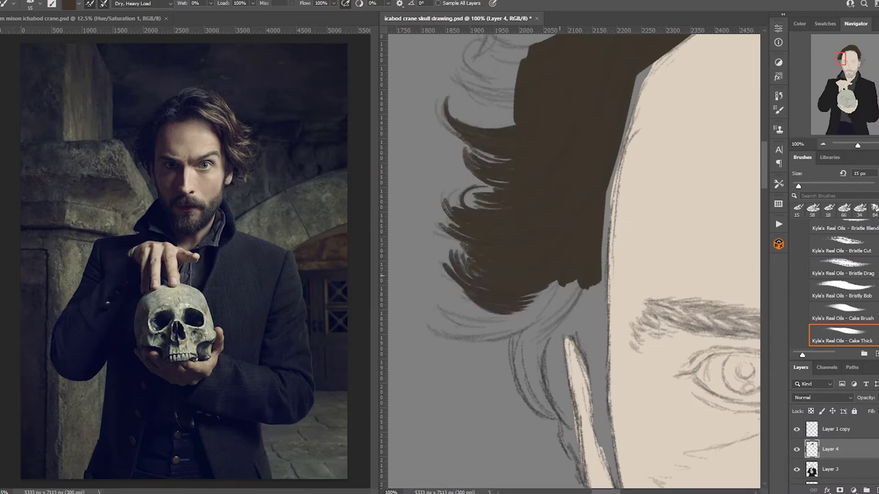
Fill the dark brown hair around the left ear and down the left sideburn.
left_click_drag(577, 302, 433, 333)
left_click_drag(615, 148, 604, 312)
left_click_drag(591, 274, 591, 412)
left_click_drag(570, 330, 552, 446)
left_click_drag(573, 240, 521, 313)
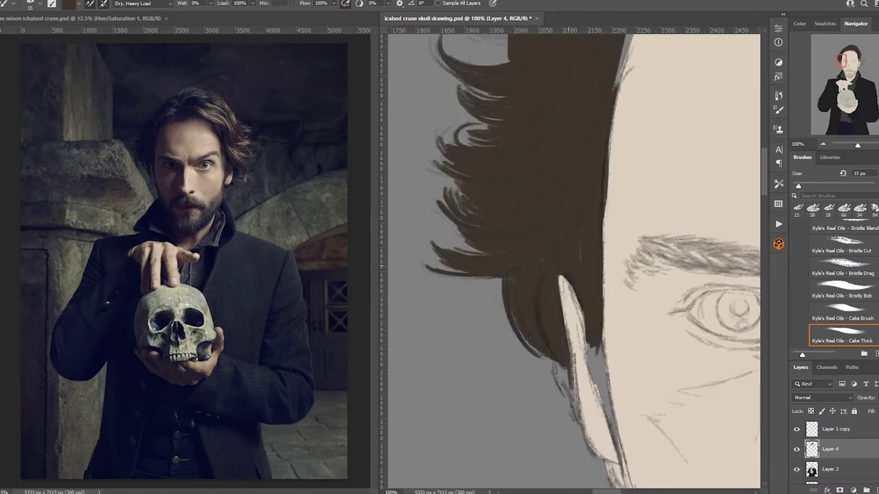
left_click_drag(601, 333, 580, 412)
Paint short dark brown strokes along the hairline where the hair meets the forehead.
scroll(570, 261, "down", 2)
left_click_drag(570, 206, 433, 460)
left_click_drag(690, 103, 570, 145)
left_click_drag(721, 175, 611, 181)
left_click_drag(626, 168, 529, 195)
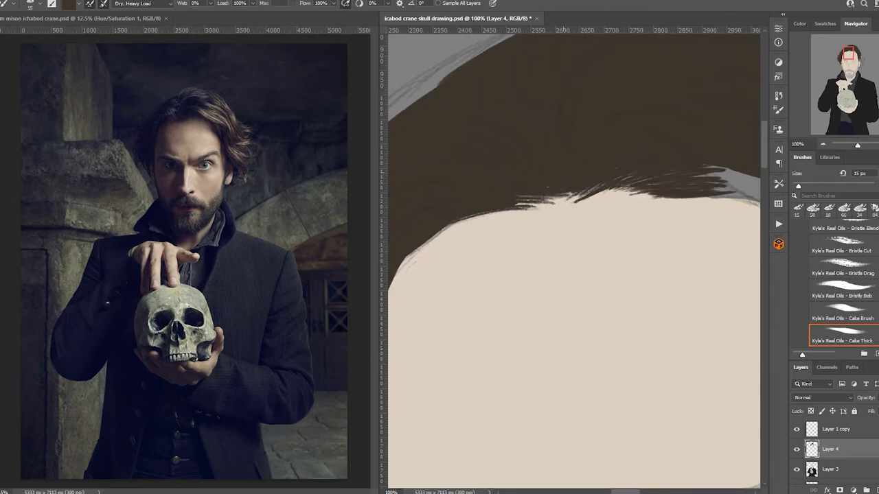
left_click_drag(596, 189, 439, 230)
Paint the curled strands on the upper left of the hair in dark brown.
scroll(570, 261, "left", 5)
left_click_drag(499, 271, 437, 302)
left_click_drag(496, 323, 437, 347)
left_click_drag(553, 240, 484, 220)
mouse_move(502, 285)
left_mouse_down()
mouse_move(460, 268)
mouse_move(447, 302)
left_mouse_up()
left_click_drag(601, 148, 519, 237)
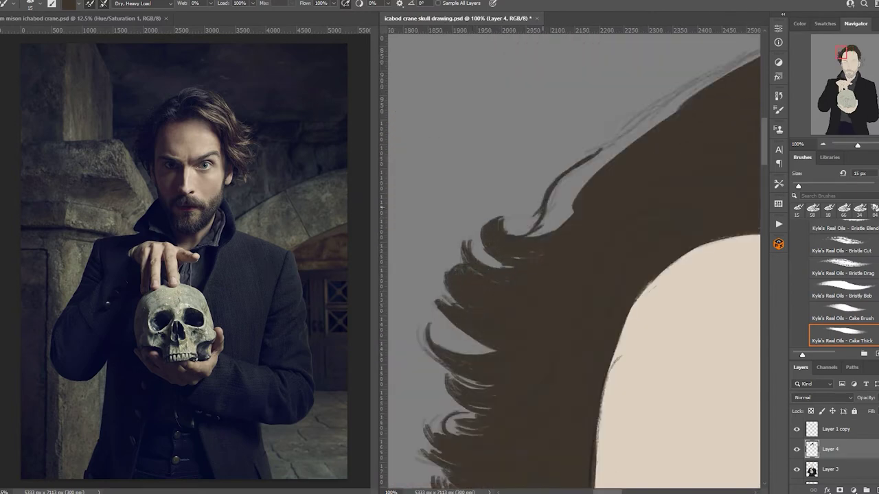
left_click_drag(628, 134, 539, 230)
Extend the dark brown hair to the sketched outline across the top of the head.
scroll(570, 261, "right", 5)
left_click_drag(687, 131, 525, 237)
mouse_move(710, 141)
left_mouse_down()
mouse_move(526, 199)
mouse_move(529, 206)
left_mouse_up()
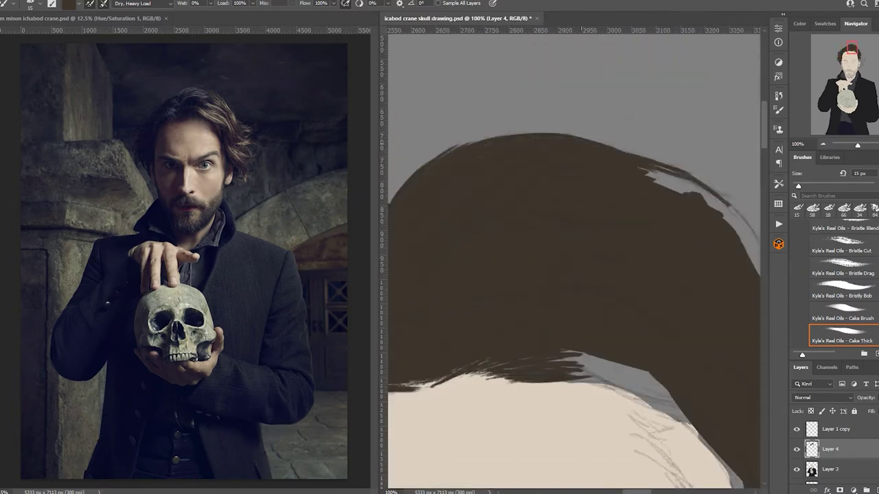
scroll(574, 261, "right", 5)
left_click_drag(645, 171, 522, 364)
Fill the hair along the right temple, sideburn and around the right ear in dark brown.
scroll(574, 261, "down", 3)
scroll(185, 260, "up", 3)
scroll(574, 261, "down", 5)
mouse_move(604, 192)
left_mouse_down()
mouse_move(569, 227)
mouse_move(543, 363)
left_mouse_up()
scroll(574, 261, "down", 3)
left_click_drag(594, 243, 552, 367)
left_click_drag(631, 192, 594, 227)
left_click_drag(649, 110, 591, 220)
left_click_drag(663, 116, 618, 178)
left_click_drag(628, 254, 563, 418)
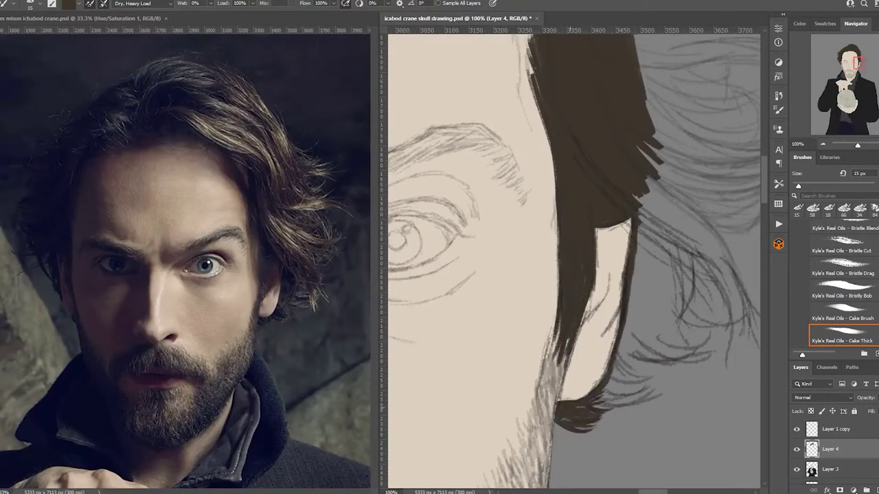
Paint the dark brown locks behind and below the right ear, tapering the strand ends along the sketch.
left_click_drag(680, 350, 597, 409)
left_click_drag(718, 323, 618, 357)
left_click_drag(628, 220, 731, 330)
scroll(574, 261, "right", 5)
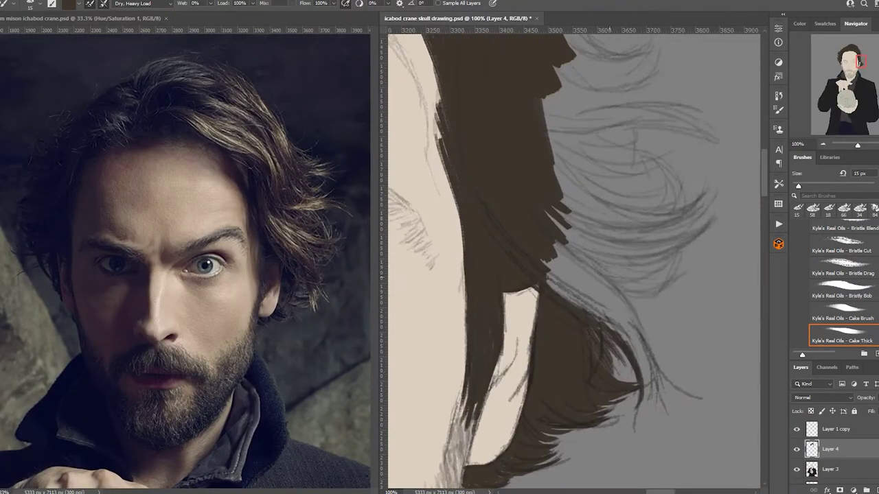
left_click_drag(646, 244, 559, 412)
Paint the sweeping flyaway strands on the right side of the hair above ear level in dark brown.
mouse_move(714, 213)
left_mouse_down()
mouse_move(570, 282)
mouse_move(549, 268)
left_mouse_up()
left_click_drag(703, 195, 579, 233)
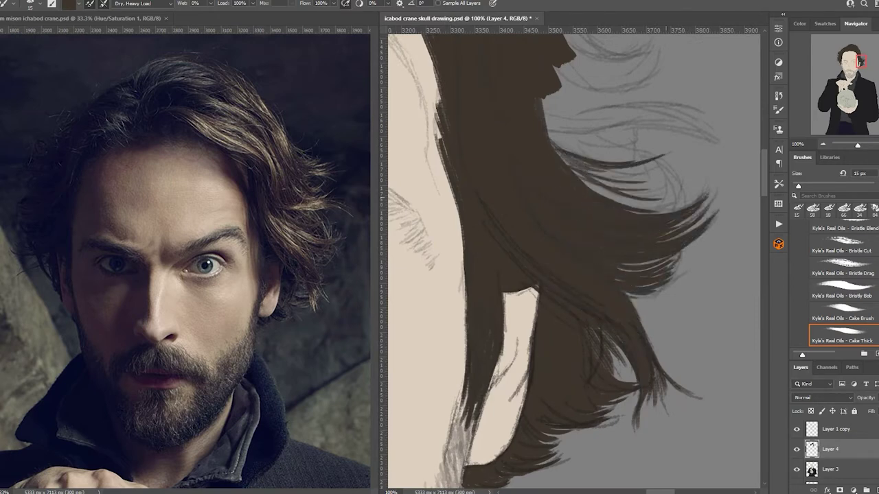
left_click_drag(666, 138, 550, 202)
left_click_drag(686, 121, 580, 215)
left_click_drag(716, 110, 562, 146)
left_click_drag(704, 80, 553, 164)
left_click_drag(656, 162, 561, 163)
Paint the upper flyaway strands and fill the outline on the hair's right side in dark brown.
scroll(574, 261, "up", 3)
left_click_drag(615, 233, 529, 189)
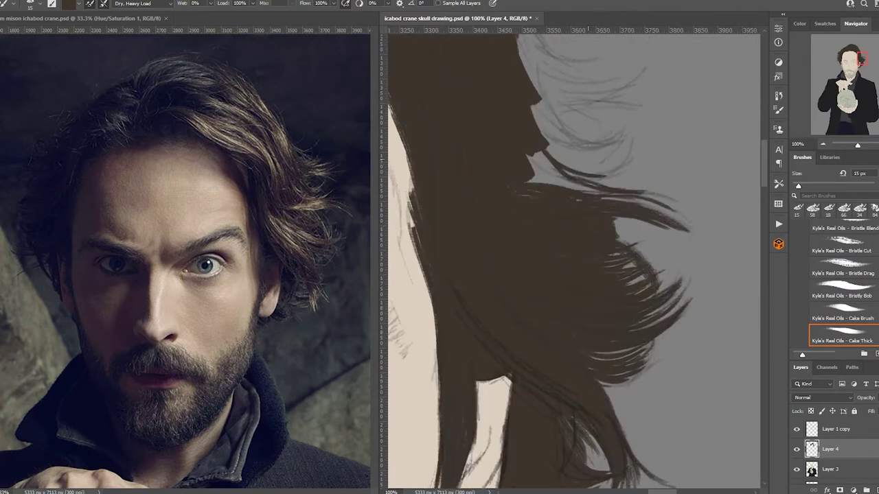
left_click_drag(637, 151, 536, 179)
left_click_drag(636, 131, 536, 83)
left_click_drag(632, 268, 528, 206)
left_click_drag(618, 144, 522, 206)
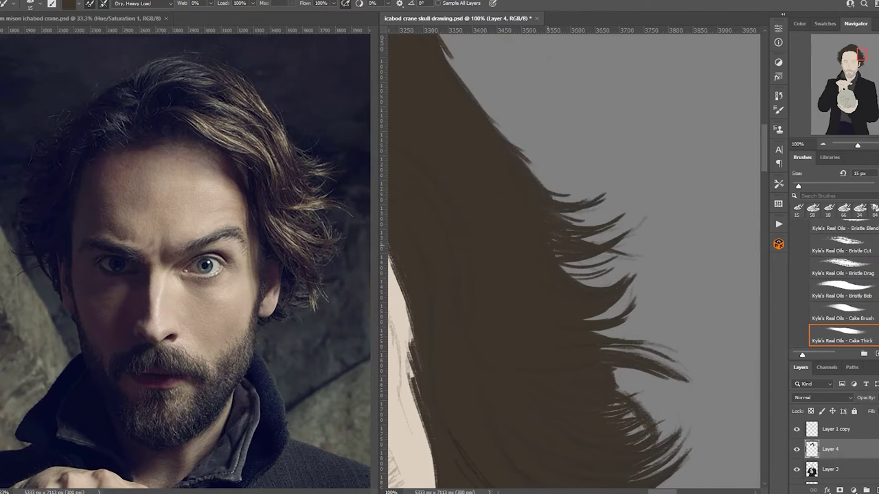
Block in the beard along the jaw and chin and the moustache in dark brown, using a 67 px brush.
scroll(574, 261, "down", 5)
scroll(574, 261, "up", 5)
left_click_drag(721, 144, 618, 313)
scroll(574, 261, "up", 2)
left_click_drag(494, 336, 597, 330)
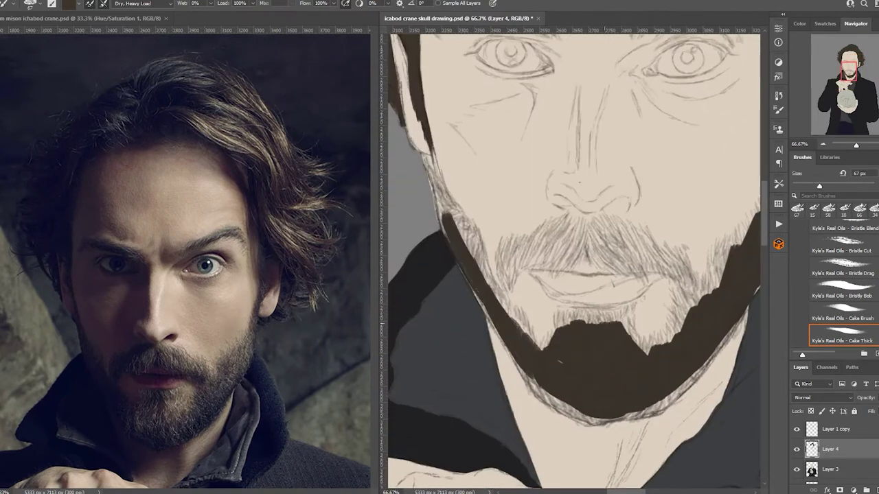
left_click_drag(467, 241, 638, 254)
left_click_drag(714, 234, 639, 343)
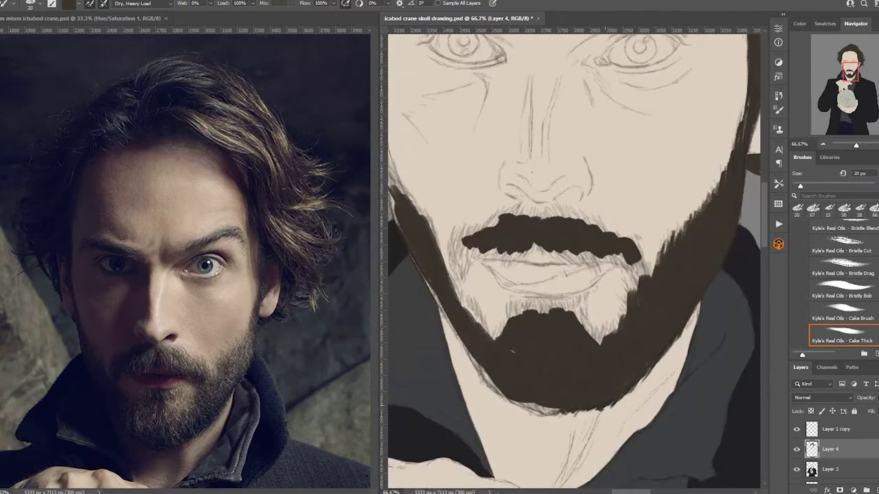
Refine the edges of the beard and moustache with short dark brown hair strokes, using a 20 px brush.
left_click_drag(453, 329, 618, 323)
left_click_drag(501, 316, 590, 309)
scroll(574, 261, "up", 2)
mouse_move(481, 343)
left_mouse_down()
mouse_move(425, 199)
mouse_move(446, 288)
left_mouse_up()
mouse_move(522, 282)
left_mouse_down()
mouse_move(577, 268)
mouse_move(687, 323)
left_mouse_up()
left_click_drag(488, 343, 519, 281)
mouse_move(508, 315)
left_mouse_down()
mouse_move(577, 306)
mouse_move(662, 320)
left_mouse_up()
Paint both eyebrows dark brown along the sketch, using the 20 px brush.
scroll(574, 261, "up", 2)
mouse_move(453, 175)
left_mouse_down()
mouse_move(570, 185)
mouse_move(666, 151)
left_mouse_up()
left_click_drag(625, 192, 686, 147)
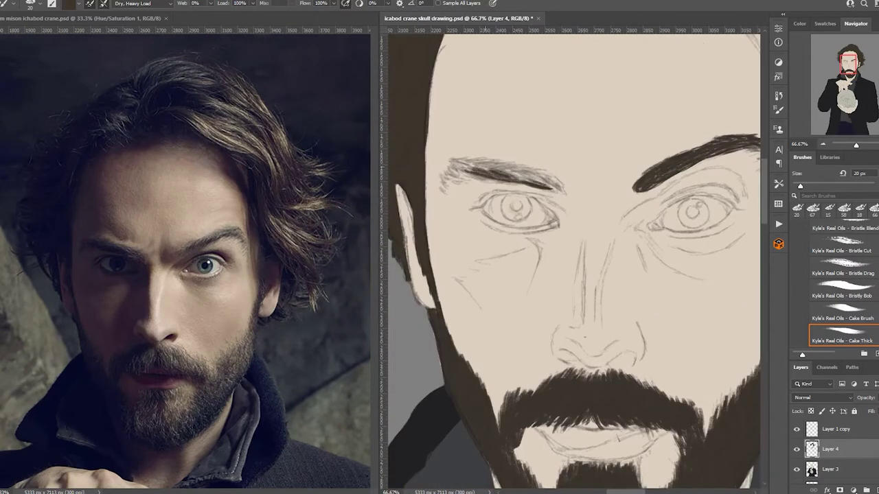
left_click_drag(453, 171, 562, 186)
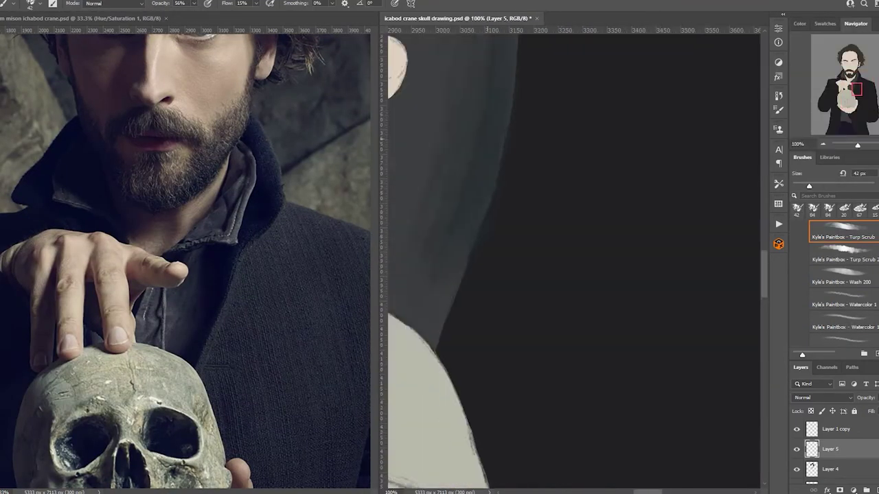
Shade the shirt beside the coat's right opening with darker tones on Layer 5, using the Turp Scrub brush at 42 px.
scroll(574, 261, "up", 3)
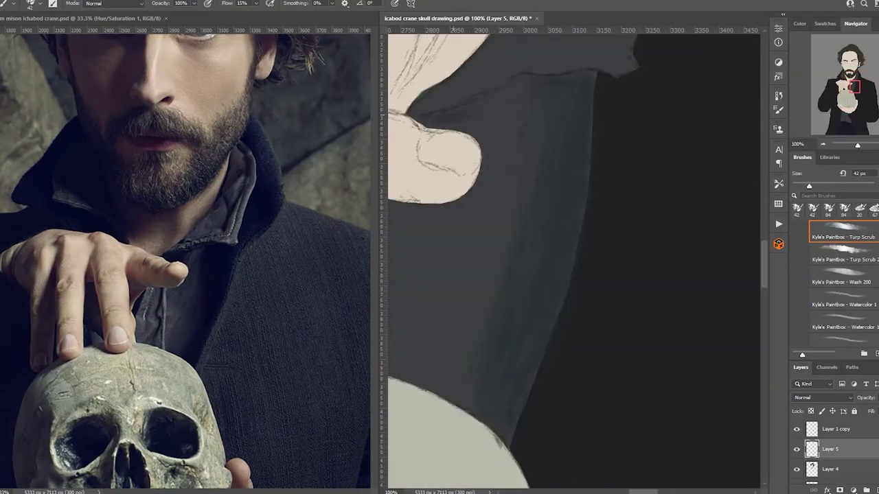
key("F6")
mouse_move(567, 203)
left_mouse_down()
mouse_move(555, 324)
mouse_move(507, 434)
left_mouse_up()
scroll(574, 261, "left", 3)
left_click_drag(589, 338, 527, 415)
mouse_move(639, 82)
left_mouse_down()
mouse_move(604, 271)
mouse_move(621, 278)
left_mouse_up()
left_click_drag(608, 302, 584, 405)
left_click_drag(582, 84, 581, 254)
left_click_drag(575, 156, 557, 307)
left_click_drag(589, 113, 577, 189)
scroll(574, 261, "left", 3)
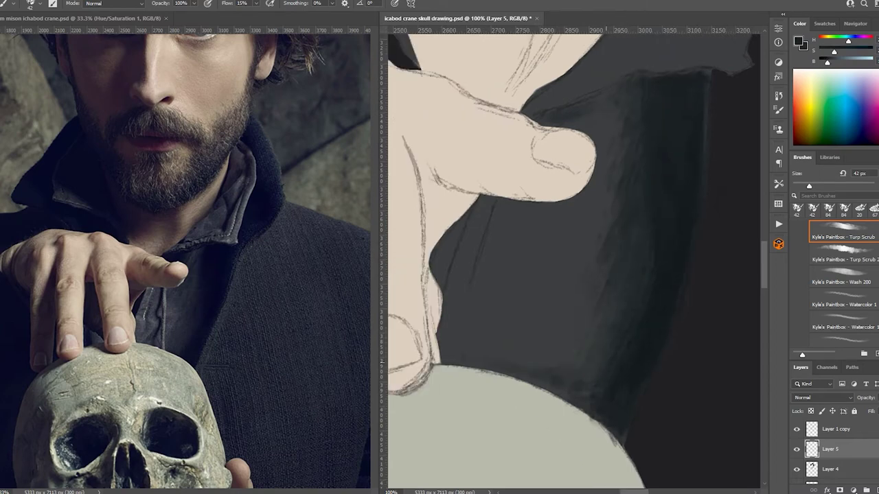
Add dark shading to the shirt collars on both sides of the neck with the 42 px Turp Scrub brush.
key("ctrl+minus")
key("ctrl+minus")
key("ctrl+minus")
key("F6")
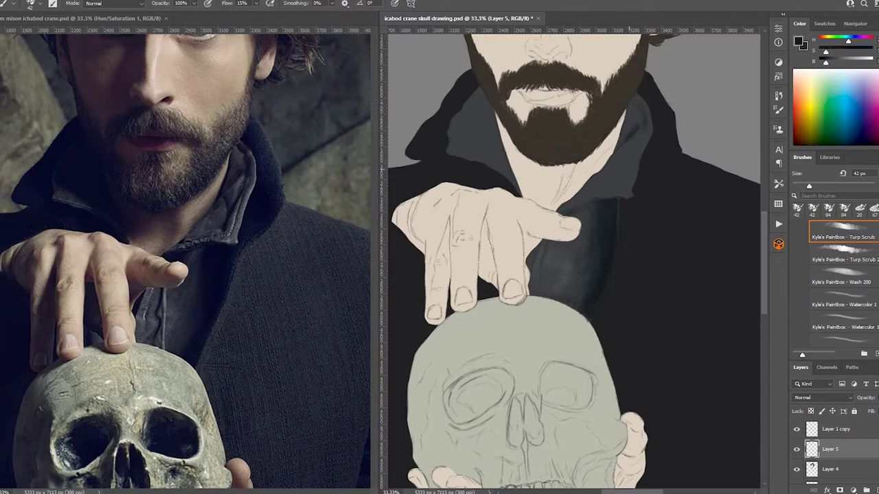
left_click_drag(489, 110, 468, 103)
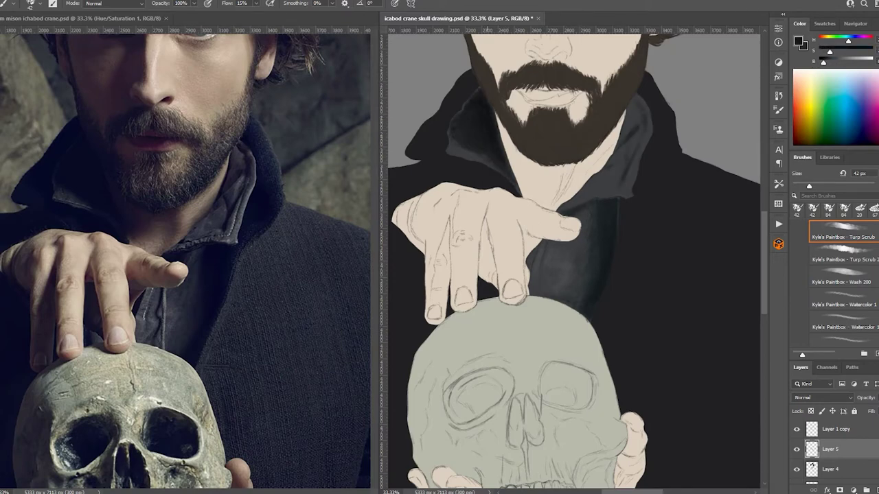
Paint a lighter blue-grey tone over the coat's right chest, using a 102 px brush at 75% opacity.
left_click_drag(618, 275, 480, 240)
key("bracketright")
key("bracketright")
key("bracketright")
key("bracketright")
key("bracketright")
key("bracketright")
key("7")
key("5")
mouse_move(611, 151)
left_mouse_down()
mouse_move(522, 199)
mouse_move(494, 254)
mouse_move(618, 316)
mouse_move(481, 364)
left_mouse_up()
left_click_drag(528, 316, 604, 405)
scroll(570, 261, "down", 3)
Blend the coat's chest shading with the Smudge tool, using the Wet Blender brush at 50 px and 35% strength.
key("r")
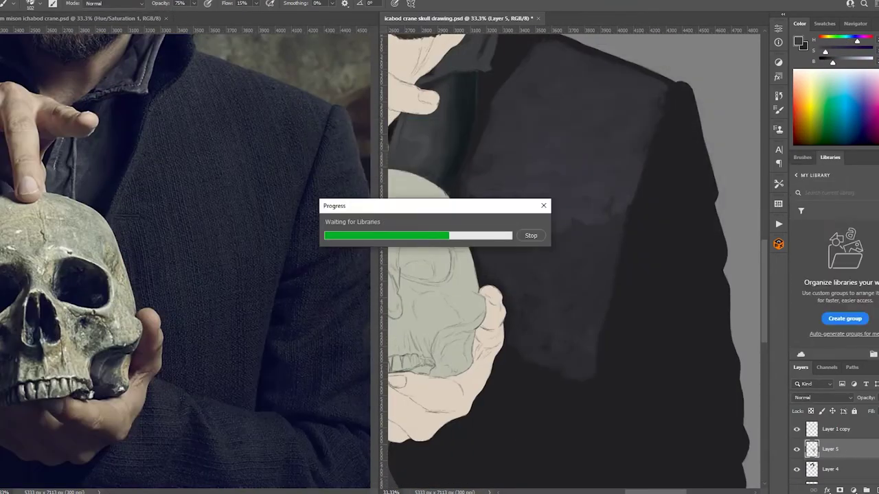
key("period")
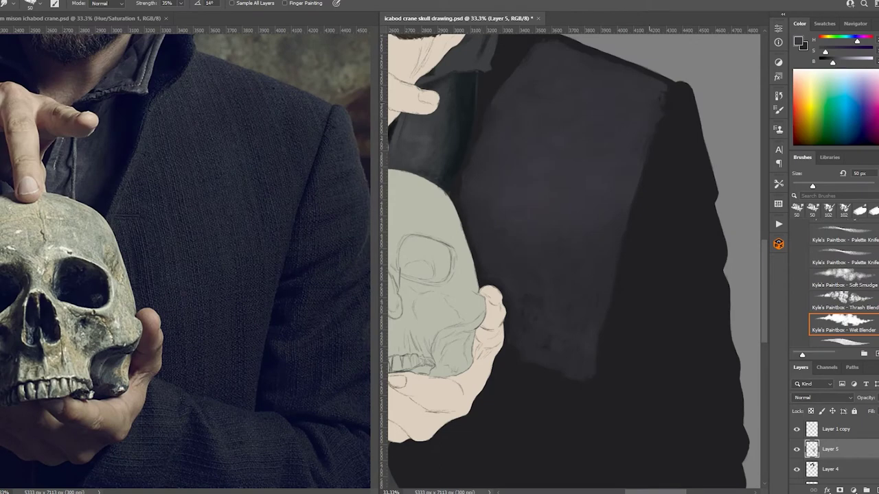
key("ctrl+minus")
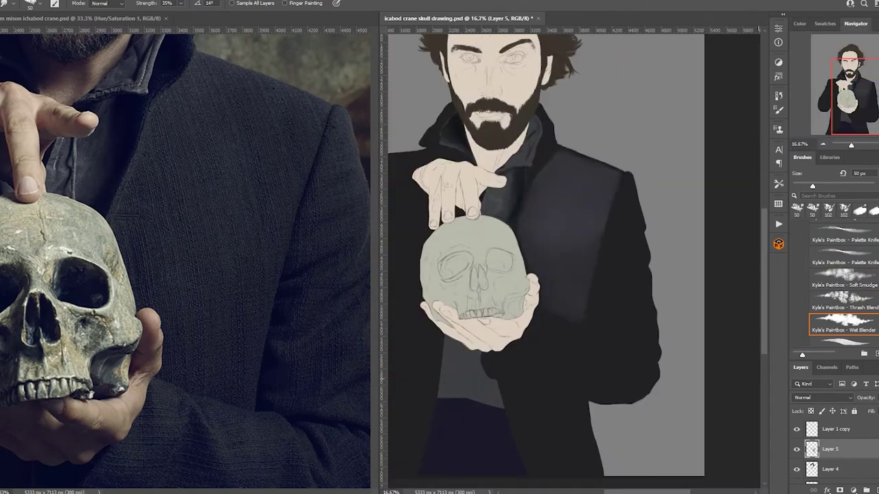
Paint the armhole seam and fabric folds on the coat's right upper sleeve with the Turp Scrub brush at 31 px.
key("ctrl+plus")
key("ctrl+plus")
key("ctrl+plus")
key("i")
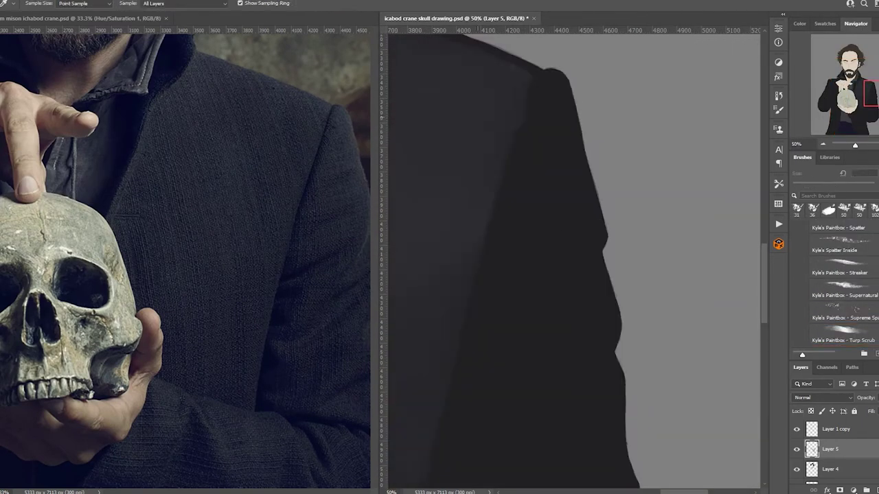
key("b")
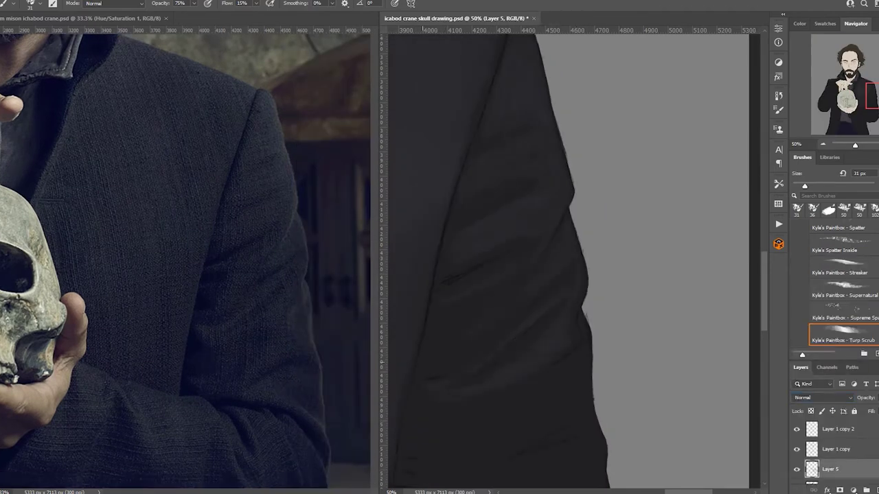
key("F6")
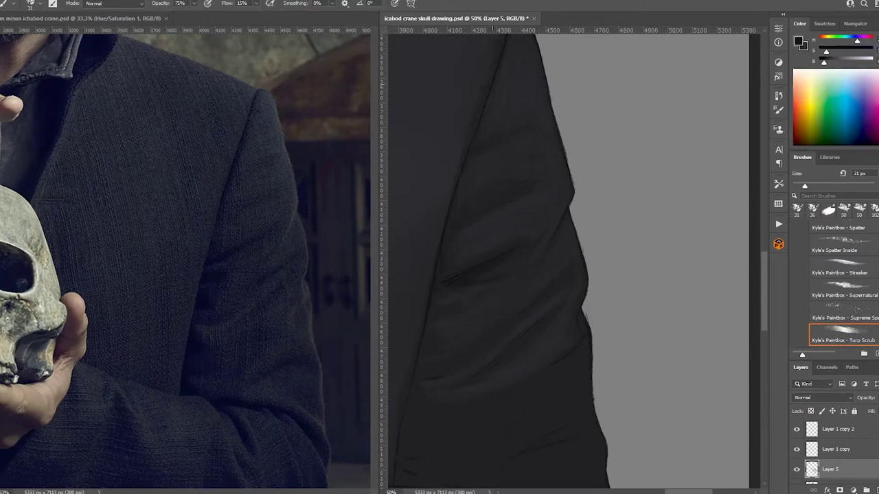
left_click_drag(535, 288, 584, 220)
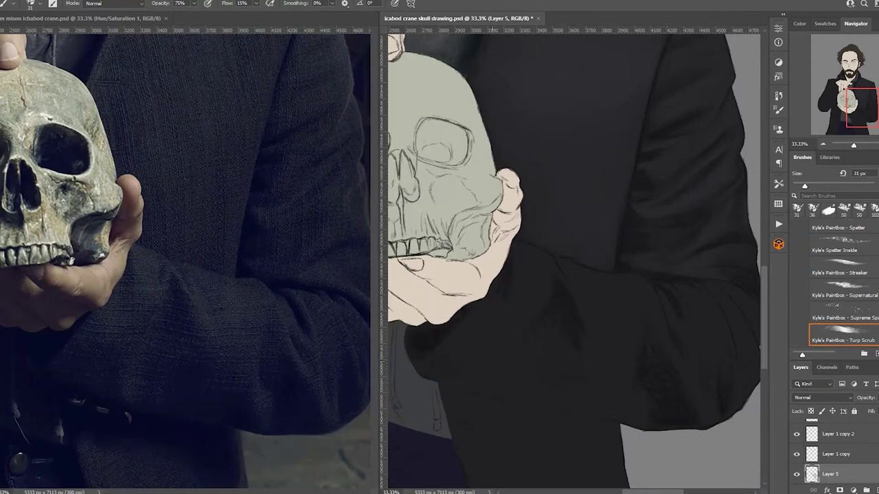
Shade the folds around the elbow and along the forearm of the coat's right sleeve.
scroll(574, 261, "right", 2)
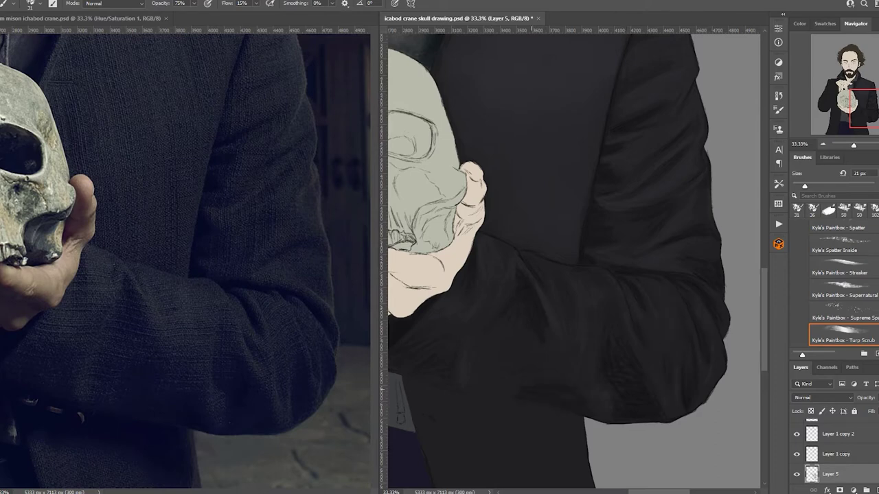
scroll(574, 261, "left", 3)
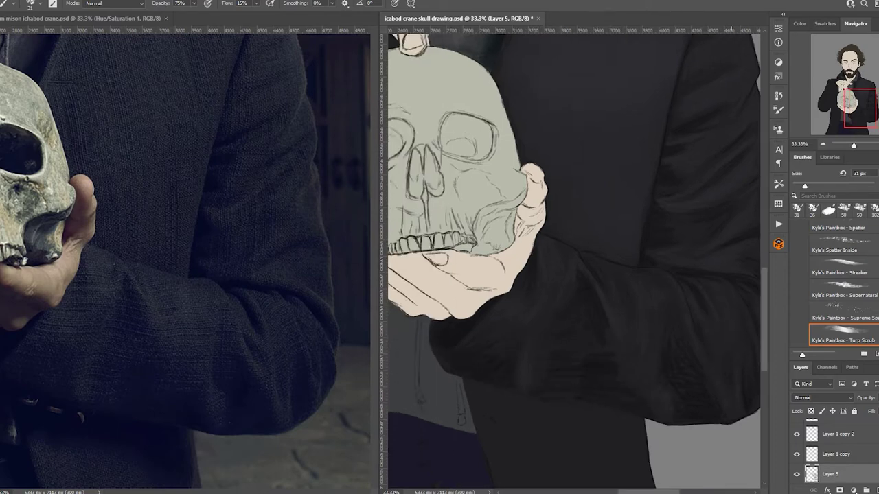
scroll(574, 261, "right", 3)
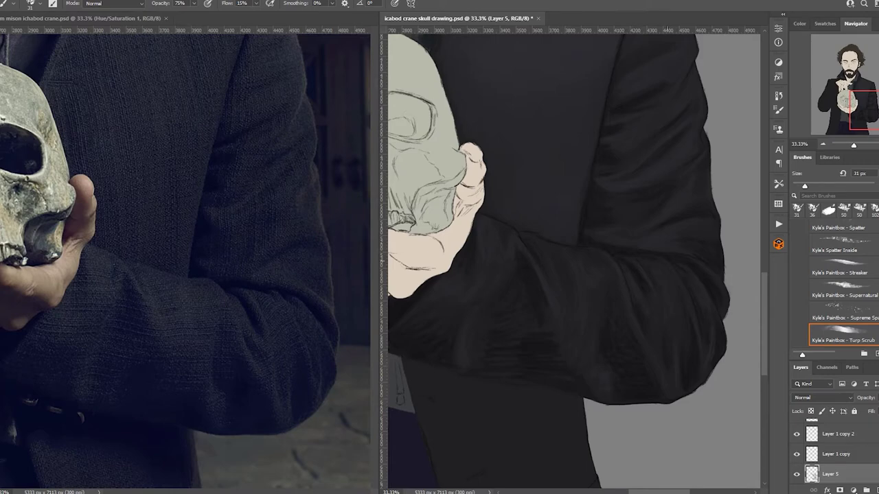
Paint the black shadow cast by the forearm across the coat's lower right panel with the Turp Scrub brush at 31 px.
scroll(573, 261, "up", 5)
scroll(573, 261, "down", 8)
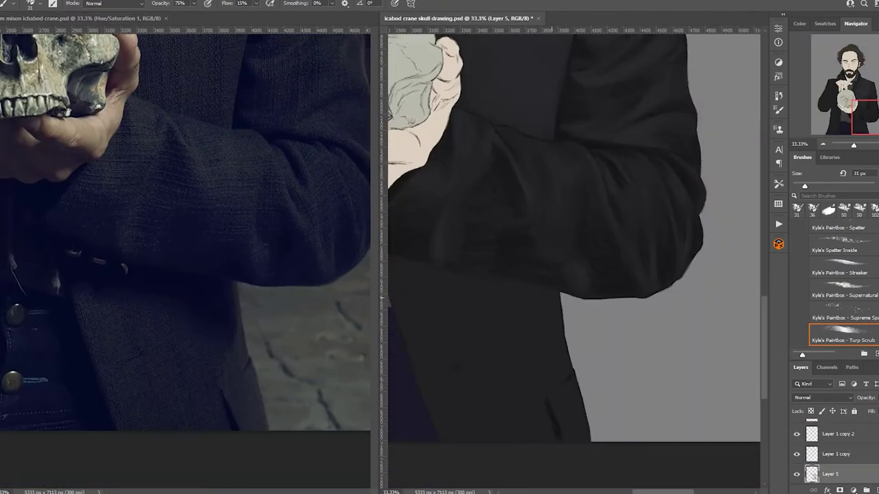
key("F6")
scroll(573, 261, "left", 3)
mouse_move(447, 274)
left_mouse_down()
mouse_move(536, 302)
mouse_move(611, 343)
mouse_move(508, 322)
left_mouse_up()
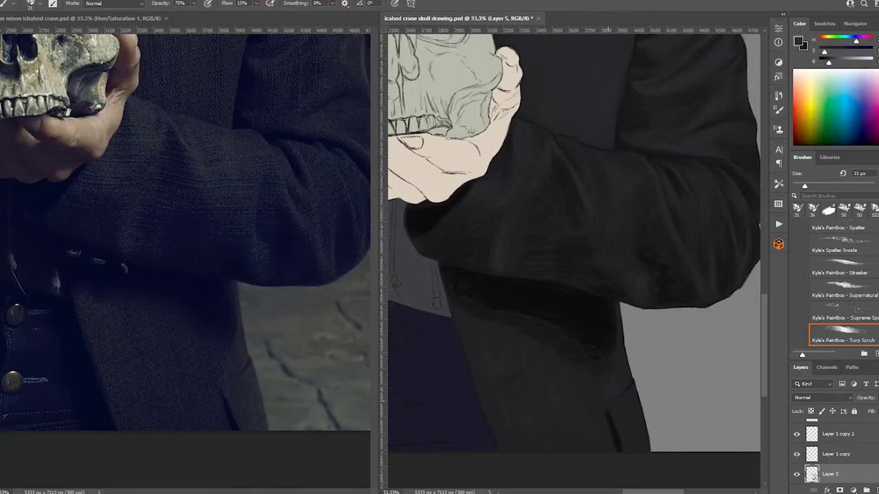
key("ctrl+0")
scroll(573, 261, "up", 5)
scroll(573, 261, "down", 5)
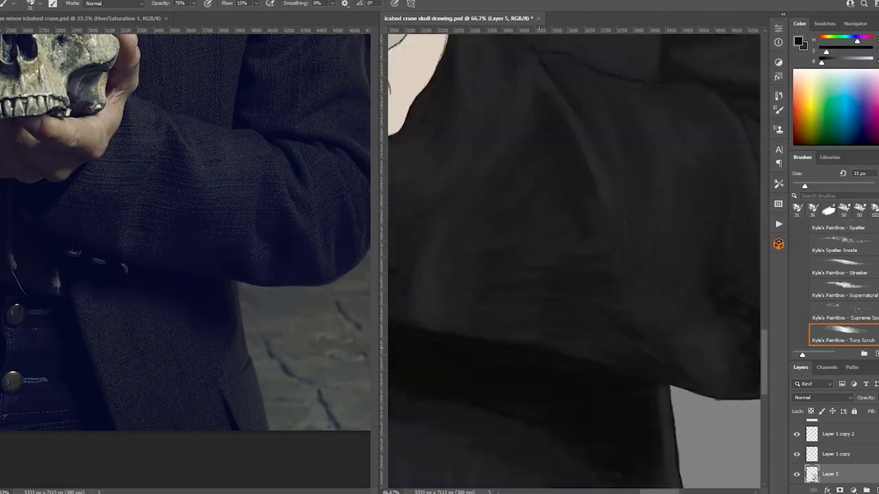
Extend the shading down the coat's lower right panel and define the fold and slit at its pocket.
scroll(573, 261, "down", 3)
key("ctrl+minus")
key("F6")
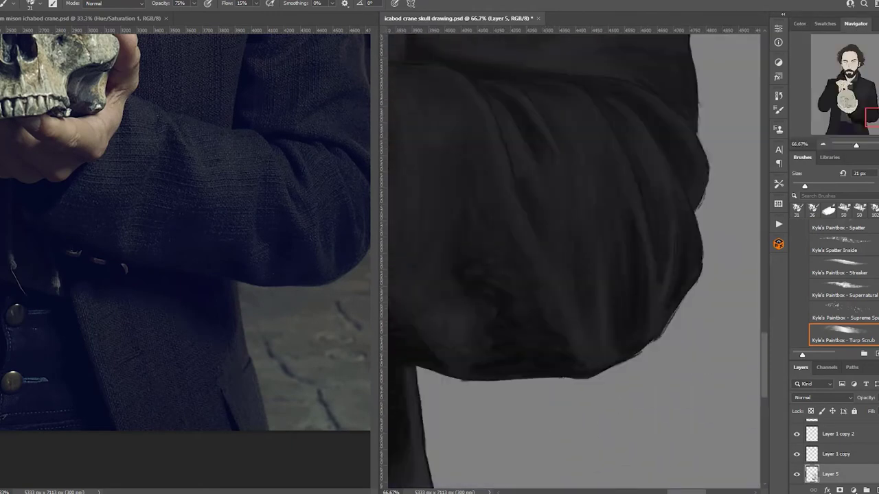
key("ctrl+minus")
key("ctrl+minus")
key("ctrl+plus")
key("F6")
Blend the shadow beneath the forearm with the Smudge tool, using the Wet Blender brush at 50 px and 35% strength.
key("r")
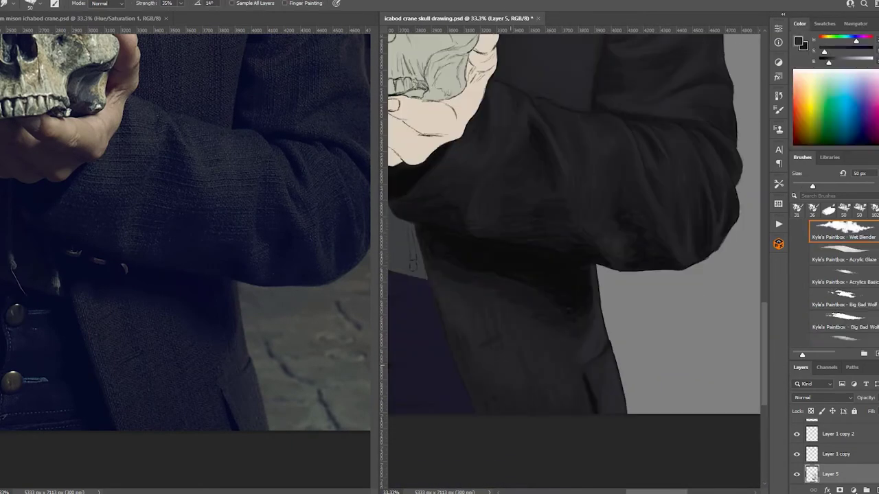
key("F6")
key("ctrl+plus")
scroll(573, 261, "up", 3)
scroll(574, 260, "down", 3)
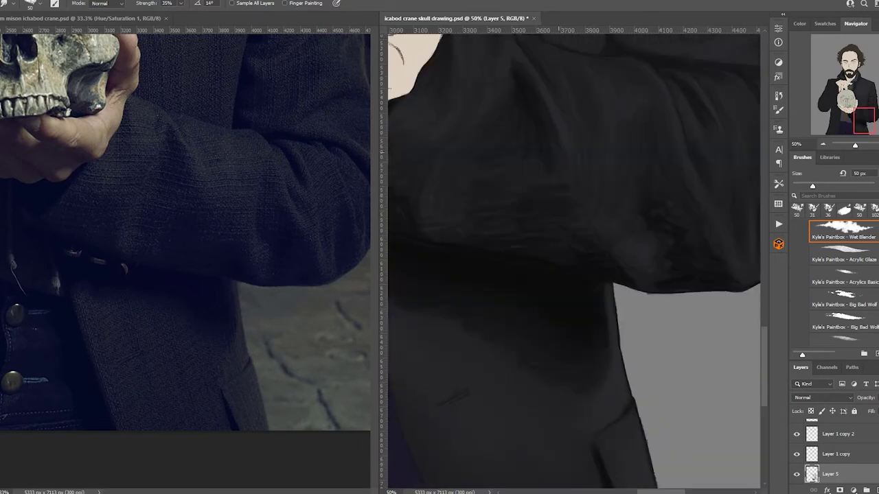
mouse_move(573, 261)
left_mouse_down()
mouse_move(625, 316)
mouse_move(625, 377)
mouse_move(539, 419)
mouse_move(470, 350)
mouse_move(409, 354)
left_mouse_up()
Refine the folds of the coat's right sleeve around the elbow with the Turp Scrub brush at 31 px and blend them.
key("b")
key("F6")
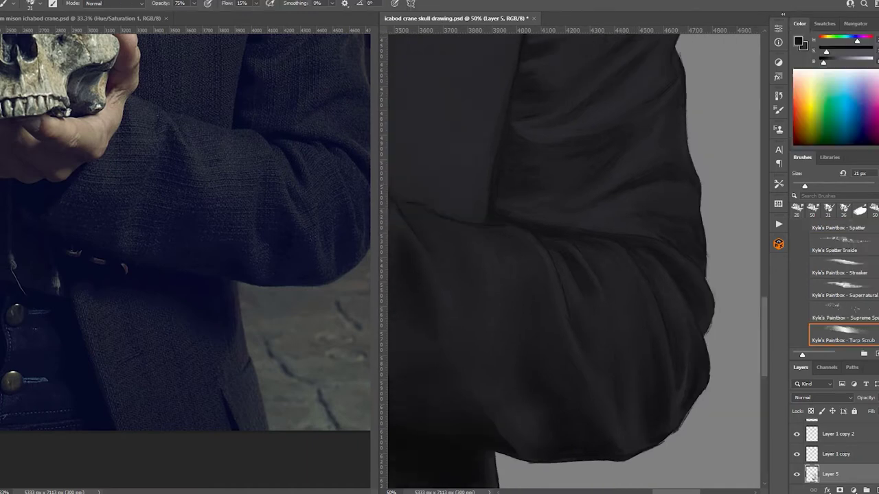
key("r")
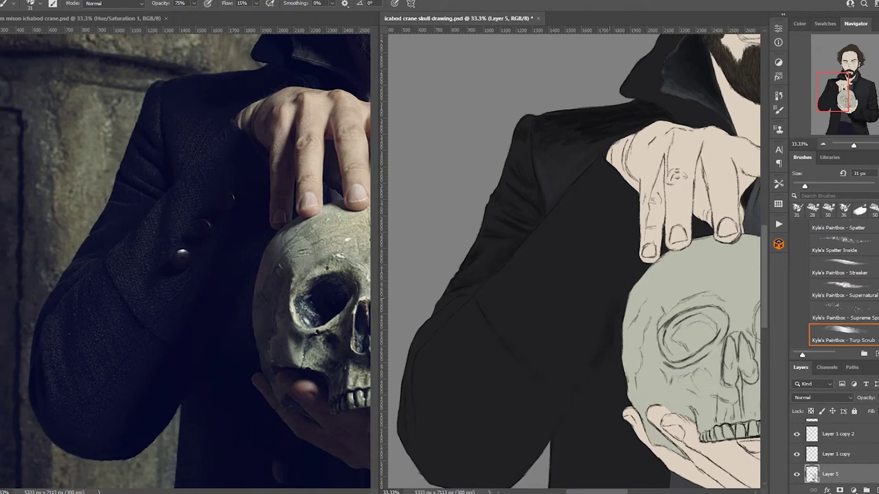
Shade the folds, elbow seam and forearm of the coat's left sleeve with the Turp Scrub brush at 31 px.
scroll(573, 261, "down", 3)
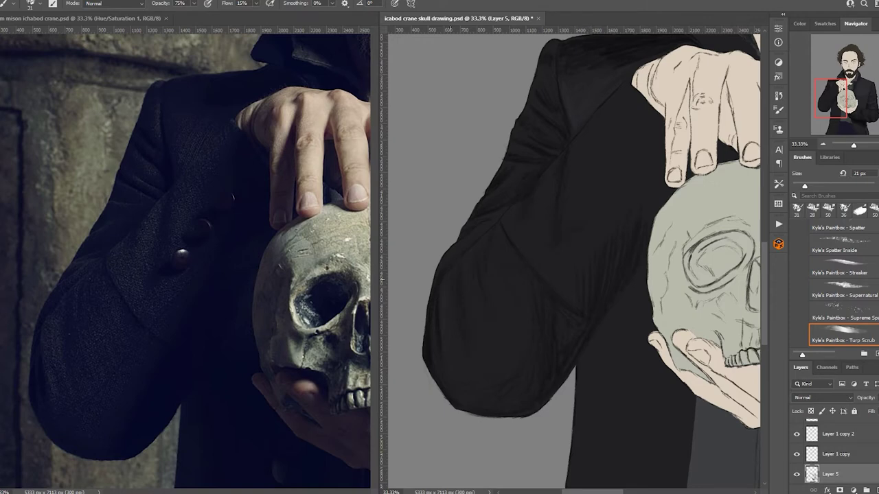
left_click_drag(627, 235, 658, 138)
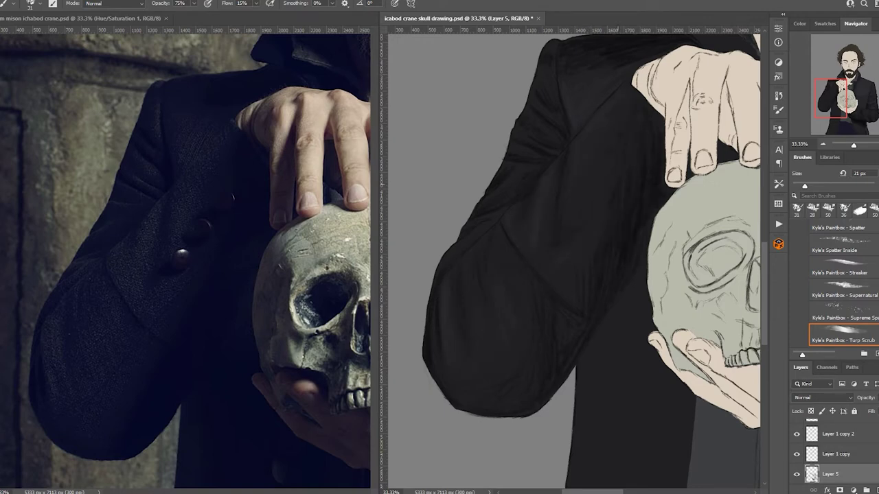
Paint black vertical strokes down the coat's left front panel, leaving the button shapes lighter.
key("h")
left_click_drag(382, 199, 383, 203)
left_click_drag(501, 302, 501, 275)
key("F6")
left_click_drag(588, 350, 563, 220)
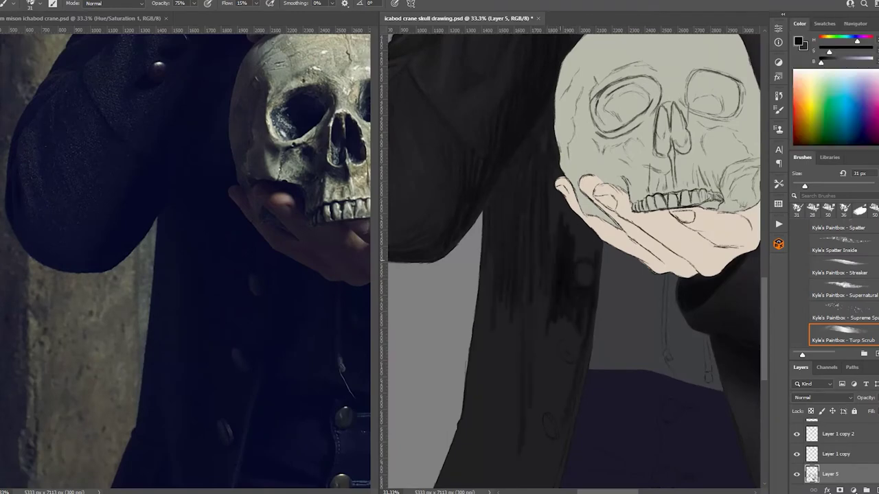
left_click_drag(549, 275, 563, 151)
left_click_drag(584, 309, 546, 206)
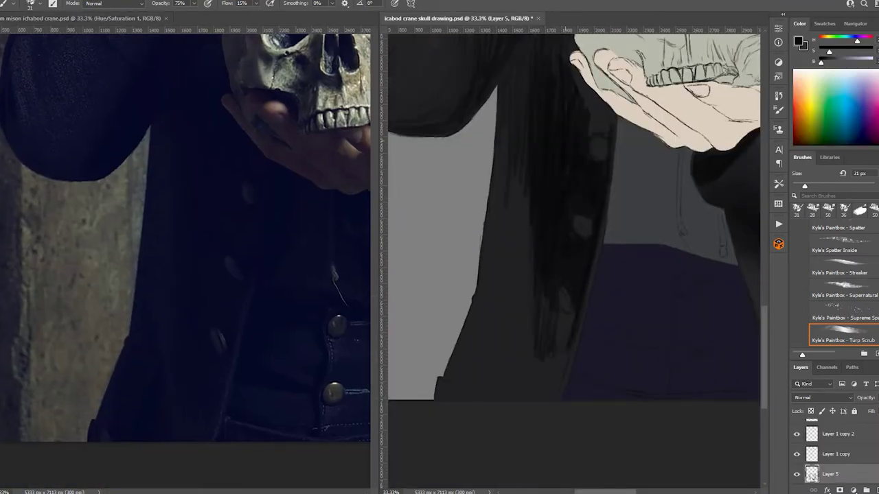
Shade the pocket area at the coat's lower left and continue the dark strokes along the panel's outer side.
left_click_drag(494, 326, 460, 395)
left_click_drag(539, 240, 539, 360)
left_click_drag(489, 165, 489, 302)
left_click_drag(563, 312, 563, 347)
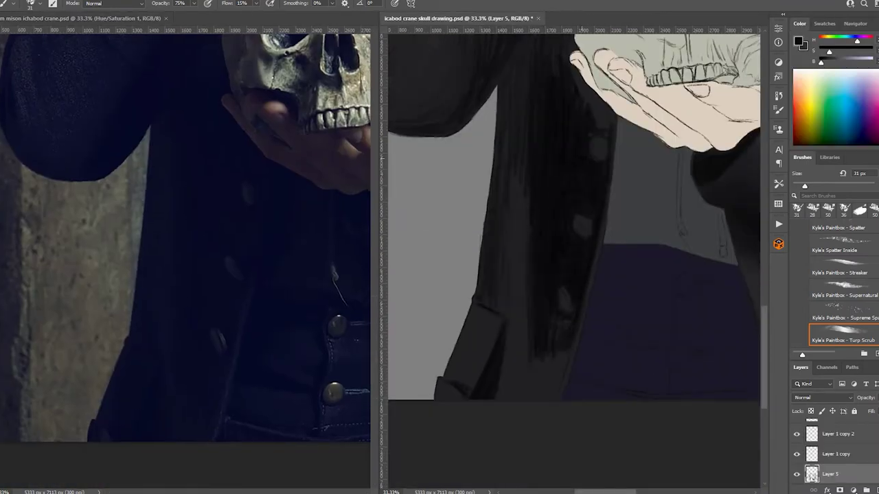
Darken the remaining gaps of the coat's left front panel down to the hem, keeping a lighter front edge.
left_click_drag(521, 177, 520, 354)
left_click_drag(510, 165, 510, 349)
left_click_drag(535, 398, 568, 352)
left_click_drag(536, 328, 501, 394)
left_click_drag(495, 310, 455, 385)
scroll(574, 261, "up", 1)
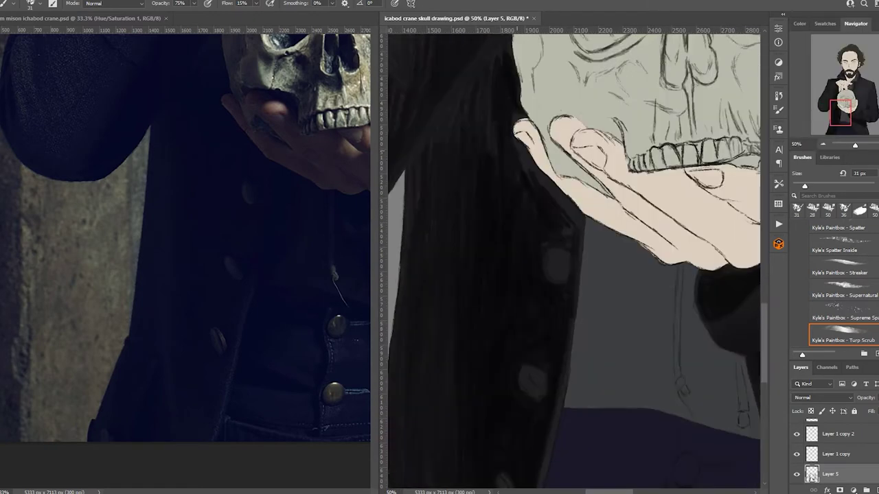
scroll(573, 261, "up", 1)
scroll(588, 332, "down", 1)
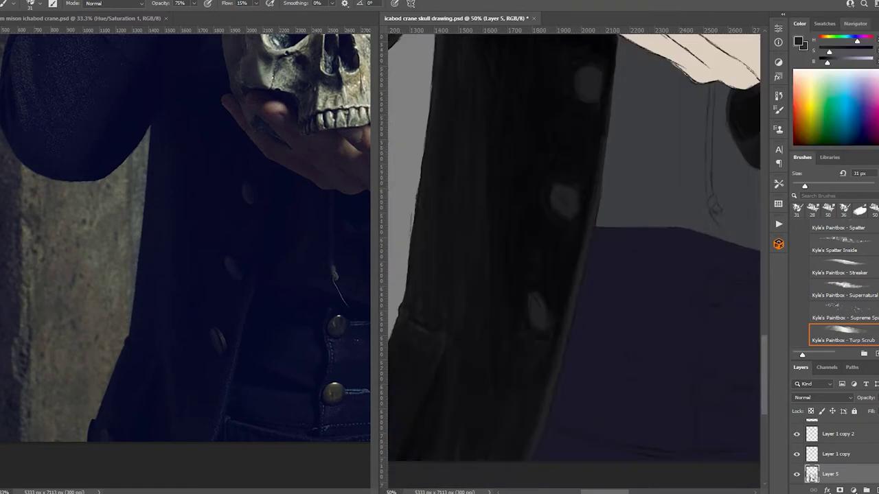
Paint a lighter blue-grey tone over the forearm and elbow of the coat's left sleeve.
scroll(574, 261, "up", 3)
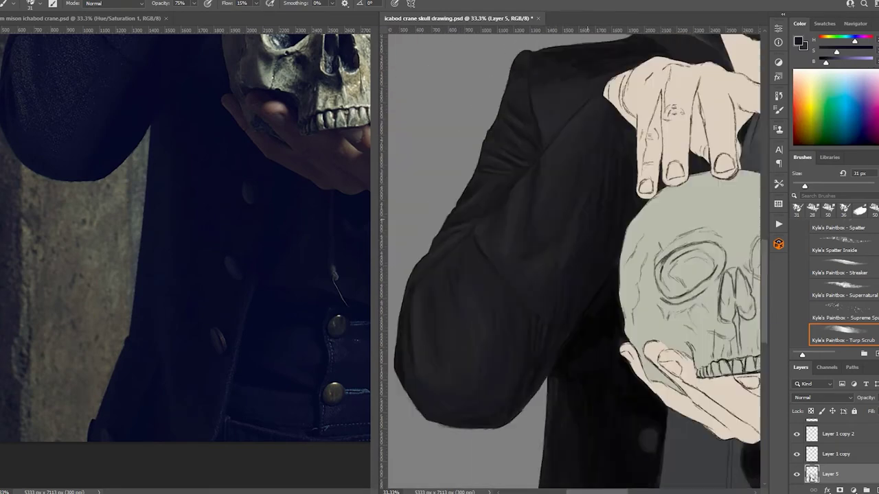
scroll(573, 261, "down", 2)
scroll(573, 261, "up", 2)
Blend the left sleeve and the shadow beside it with the Smudge tool, using the Wet Blender brush at 28 px.
key(".")
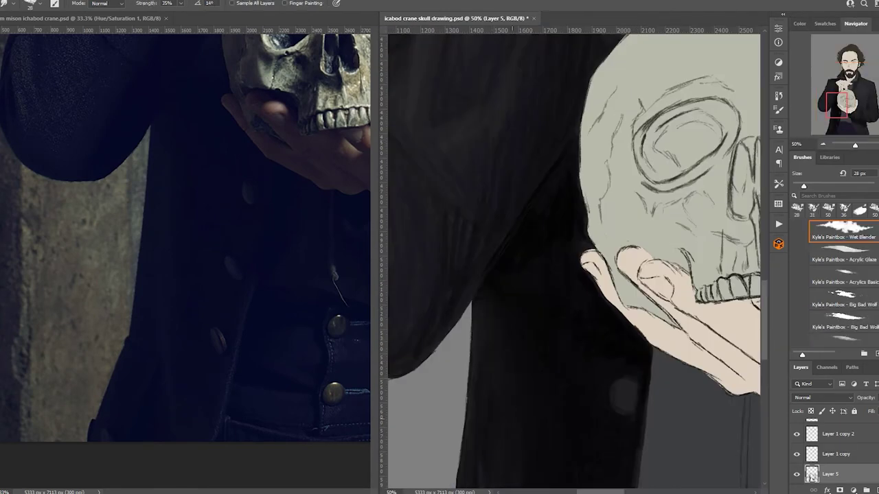
scroll(574, 260, "down", 3)
scroll(573, 261, "up", 5)
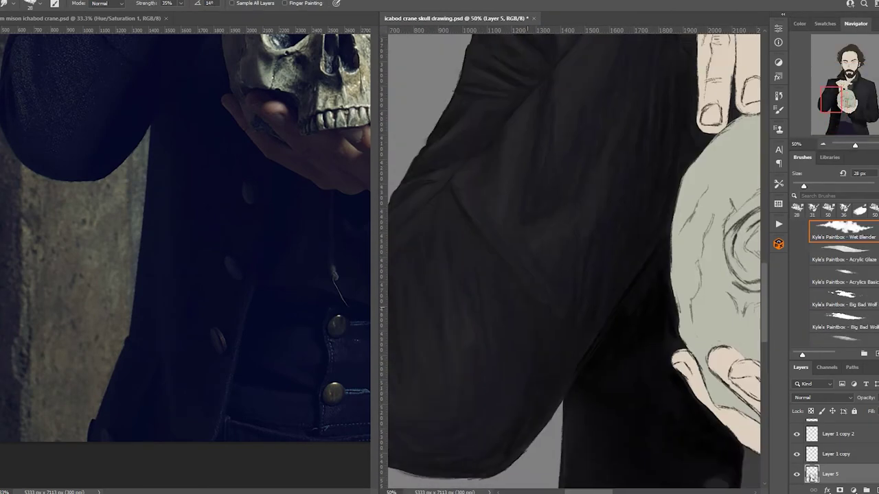
Darken the lower edge and underside of the left sleeve's elbow with the Turp Scrub brush at 31 px.
key("F6")
left_click_drag(618, 291, 622, 351)
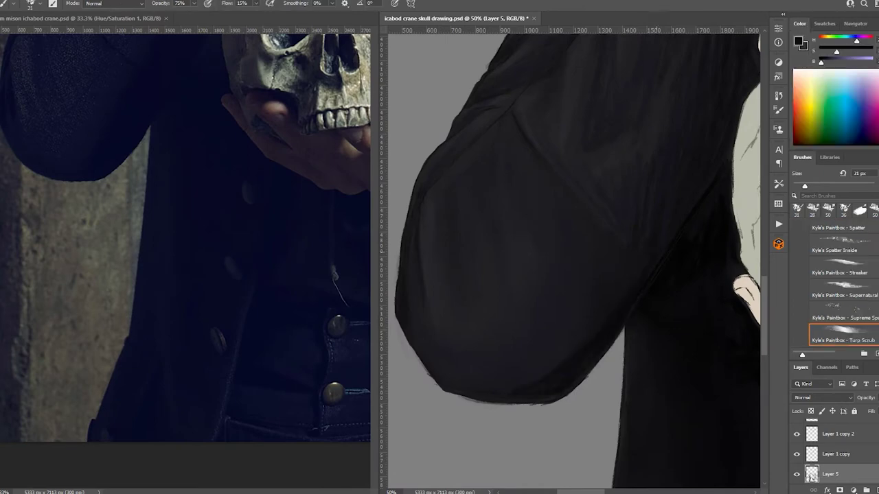
left_click_drag(556, 384, 481, 394)
left_click_drag(584, 274, 534, 378)
Smudge the shading of the left shoulder, upper sleeve and forearm smooth with the Wet Blender brush at 28 px.
scroll(573, 261, "up", 3)
scroll(185, 261, "up", 5)
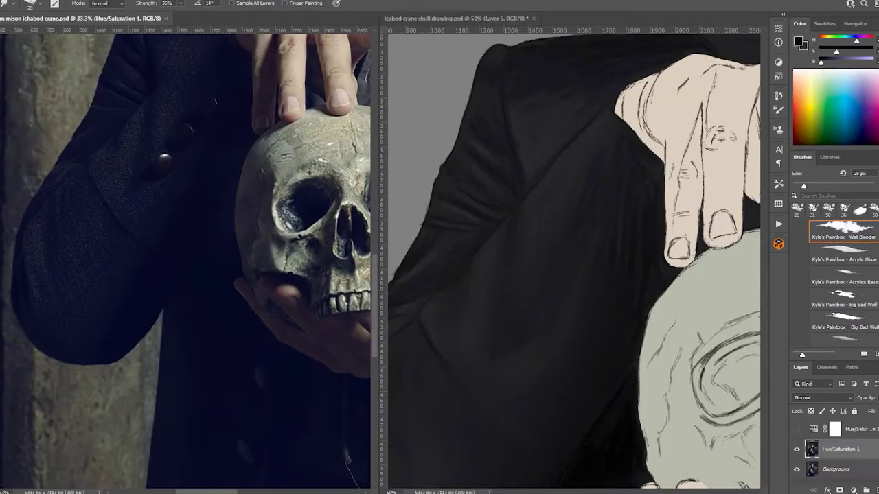
scroll(573, 261, "up", 2)
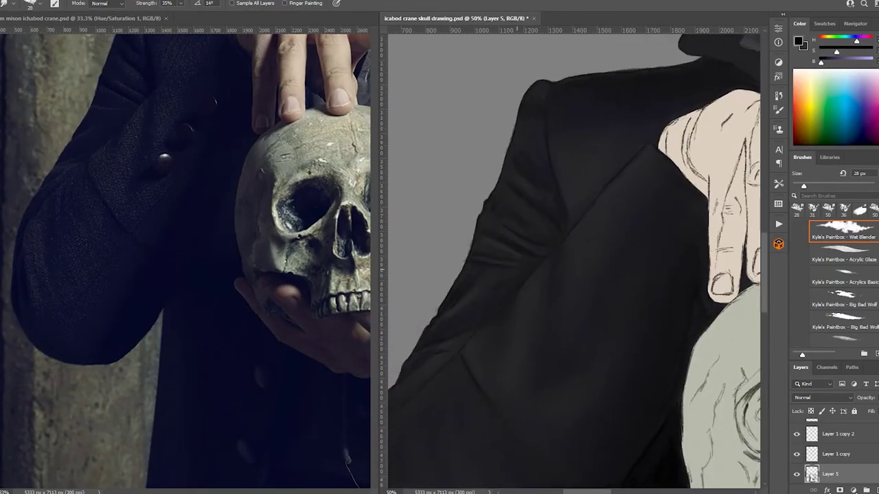
Paint a round black button on the left sleeve's forearm with the Streaker brush at 14 px and 100% opacity.
key("ctrl+minus")
key("ctrl+minus")
key("ctrl+minus")
key("ctrl+plus")
key("ctrl+plus")
key("ctrl+plus")
key("ctrl+plus")
key("b")
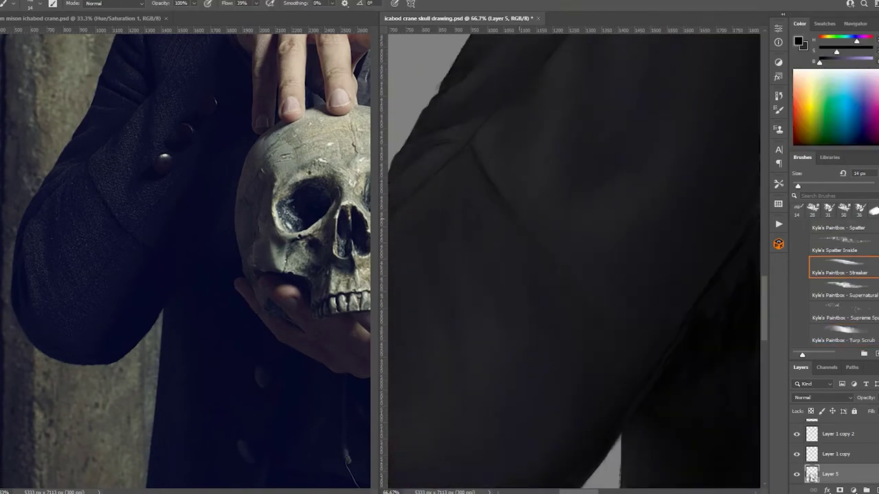
left_click_drag(617, 206, 561, 275)
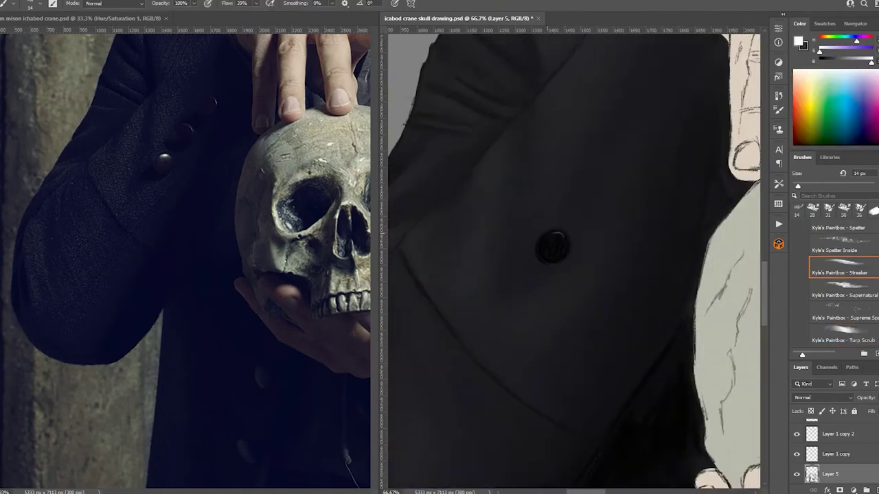
Blend the button with the Smudge tool at 9 px and paint its bright upper highlight and dark outline.
key("r")
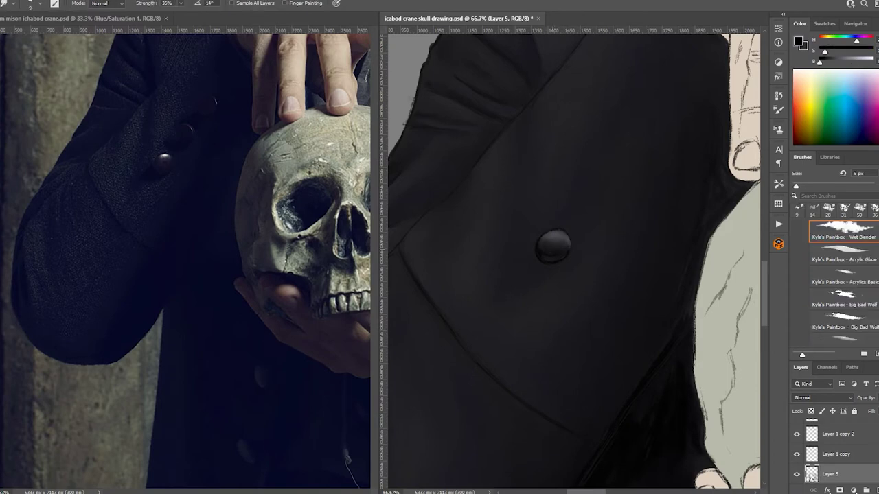
key("b")
key("ctrl+1")
left_click_drag(550, 263, 491, 349)
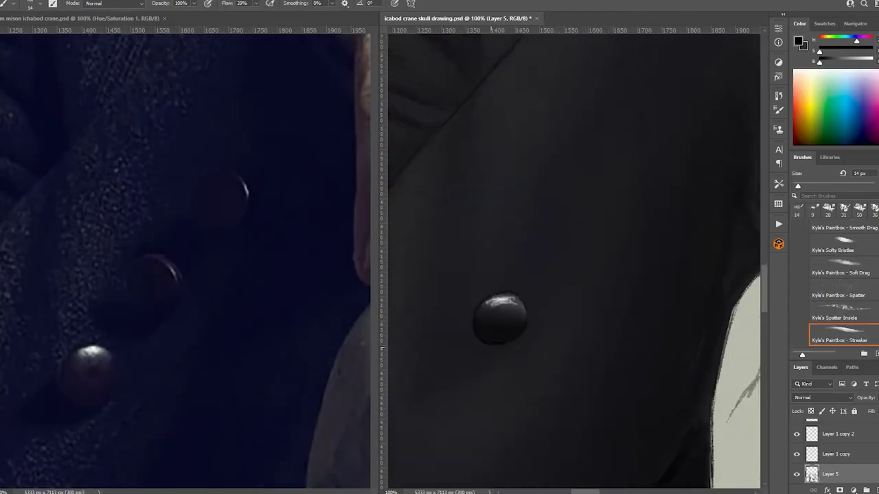
Paint a second round black button diagonally above the first and hide the sketch line layers.
left_click(563, 226)
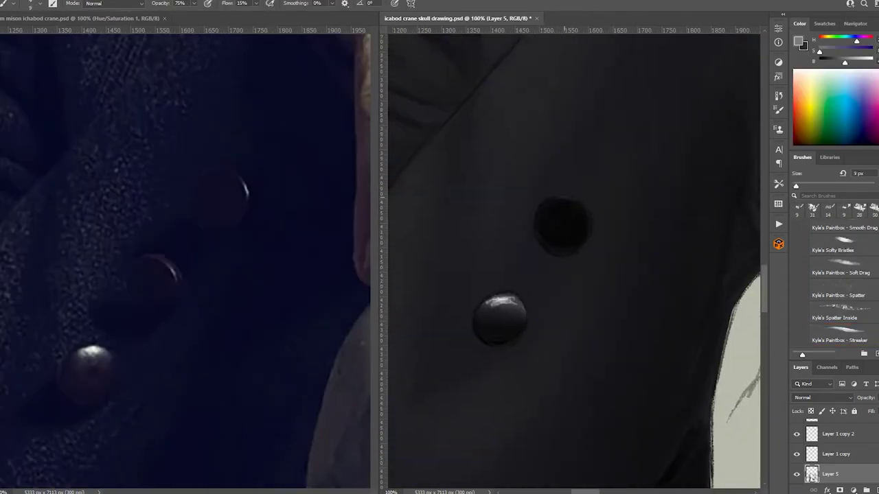
left_click(798, 473, "alt")
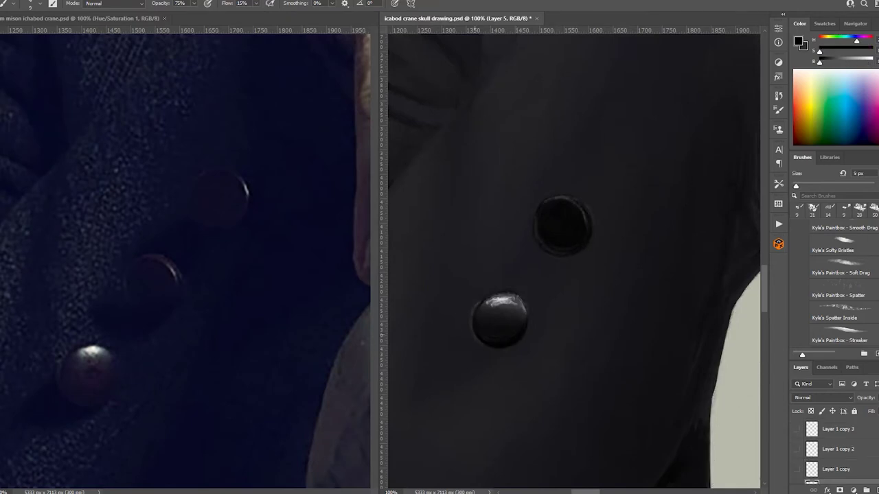
scroll(843, 282, "down", 3)
Paint rim highlights on the sleeve buttons, add a third button in the row and darken the fabric around them.
left_click(844, 297)
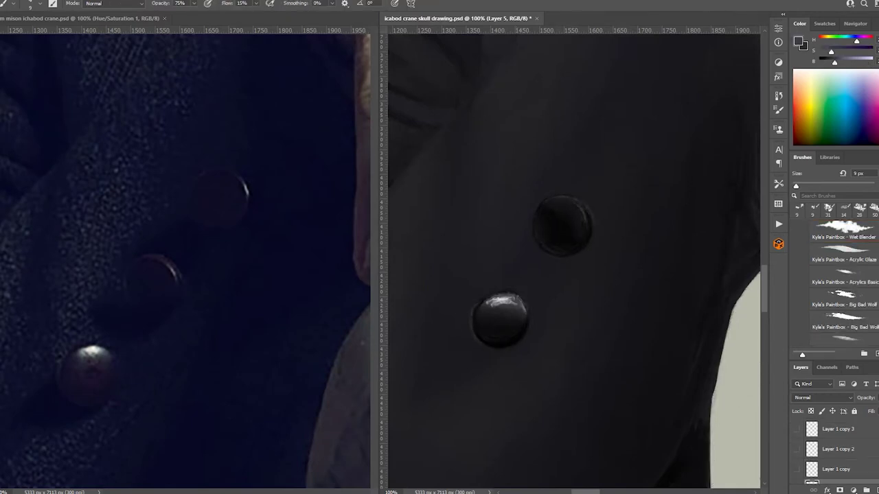
right_click(640, 215)
key("Escape")
key("x")
left_click_drag(580, 207, 584, 218)
left_click_drag(492, 300, 510, 295)
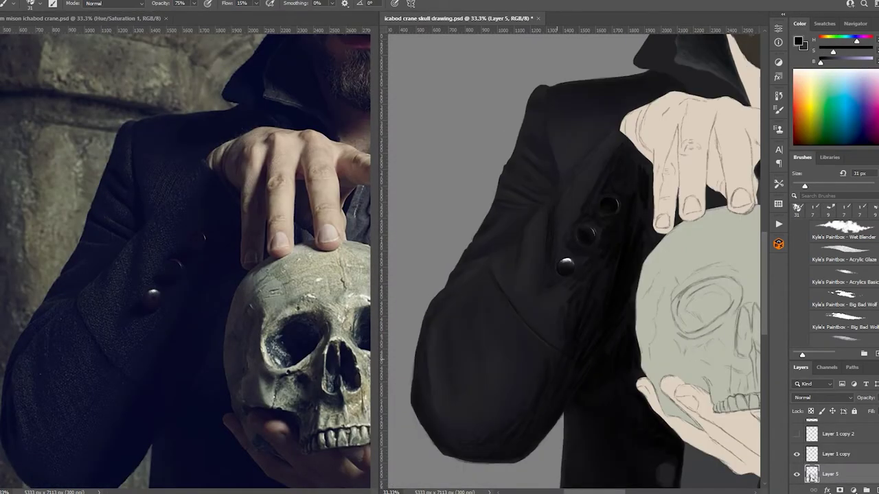
Blend the dark shading around the three sleeve buttons with the Smudge tool, using the Wet Blender brush at 20 px.
key("r")
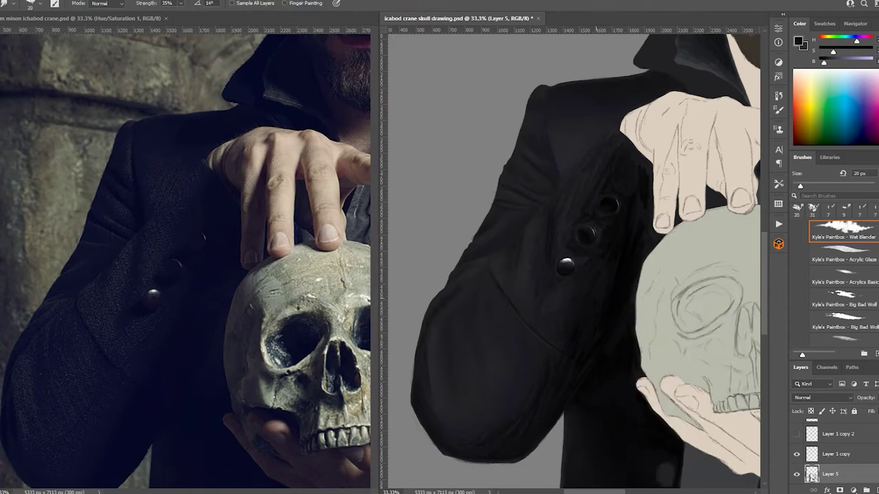
key("ctrl+plus")
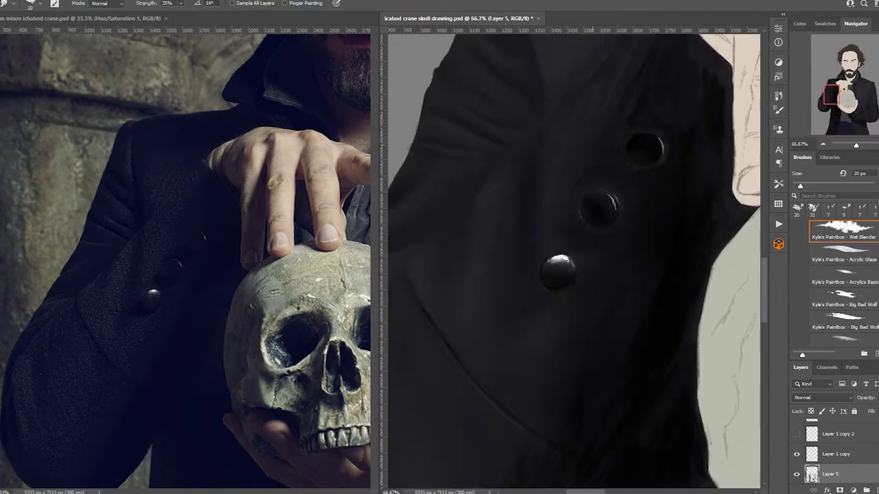
scroll(573, 261, "up", 3)
Paint thin blue-grey highlights along the left forearm's upper edge and the armhole seam at 31% opacity.
key("b")
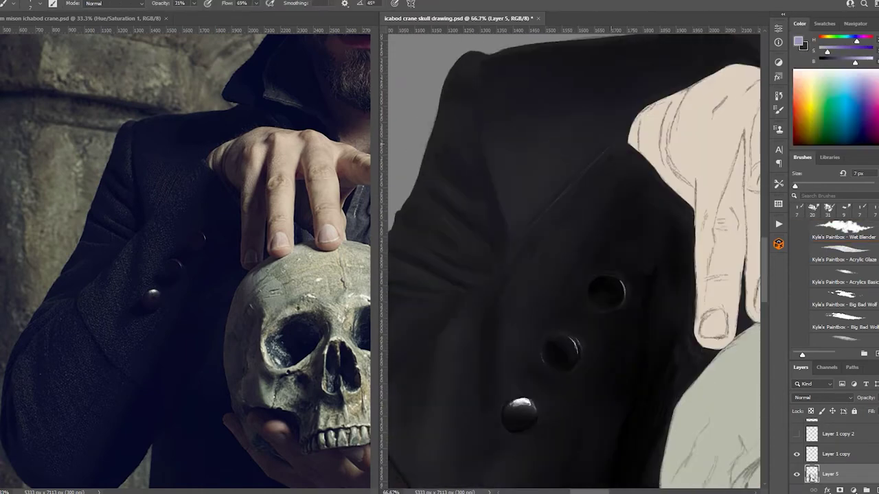
left_click_drag(618, 146, 512, 237)
left_click_drag(476, 138, 469, 56)
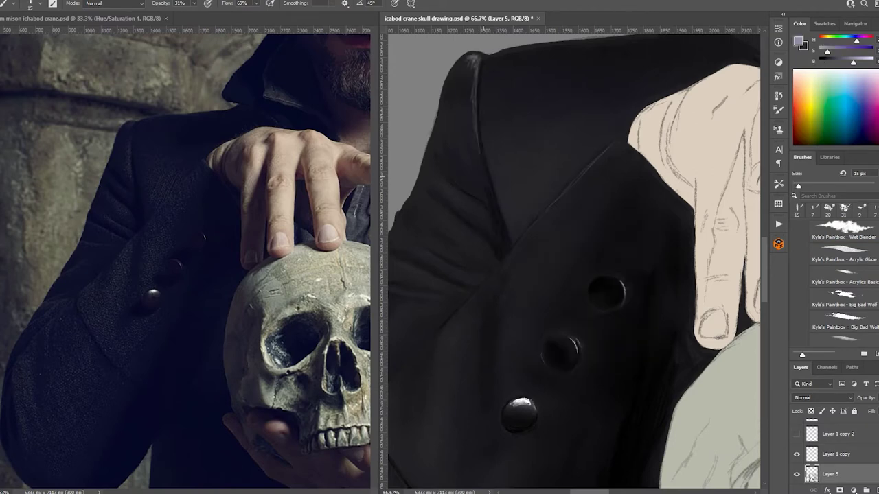
Sharpen the left upper sleeve's folds with dark creases and thin light edges, using a 15 px brush at 31% opacity.
left_click_drag(441, 238, 468, 255)
left_click_drag(574, 261, 688, 211)
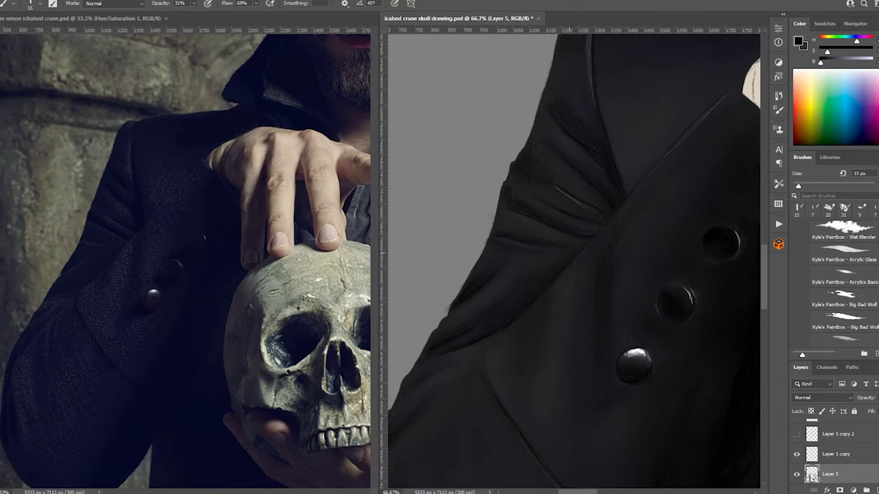
key("r")
key("b")
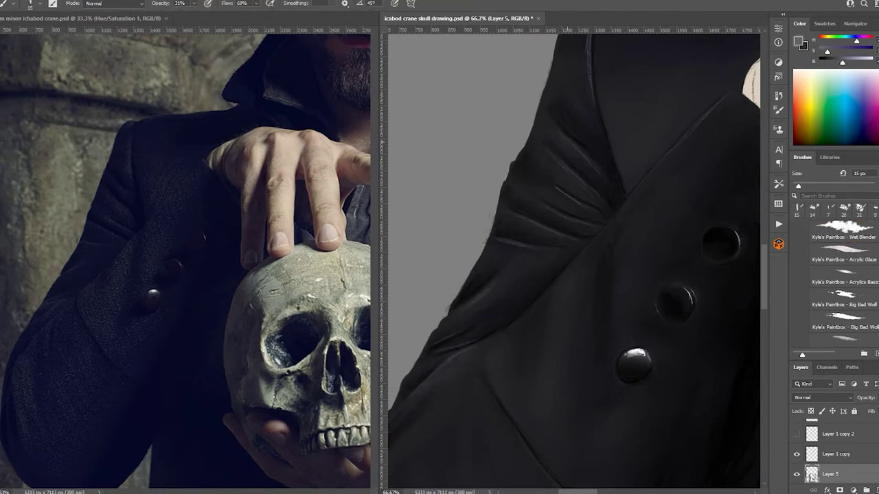
Paint dark shading over the coat's three lower front buttons, using a black 15 px brush at 31% opacity.
key("ctrl+minus")
key("ctrl+minus")
key("ctrl+minus")
key("ctrl+plus")
key("ctrl+plus")
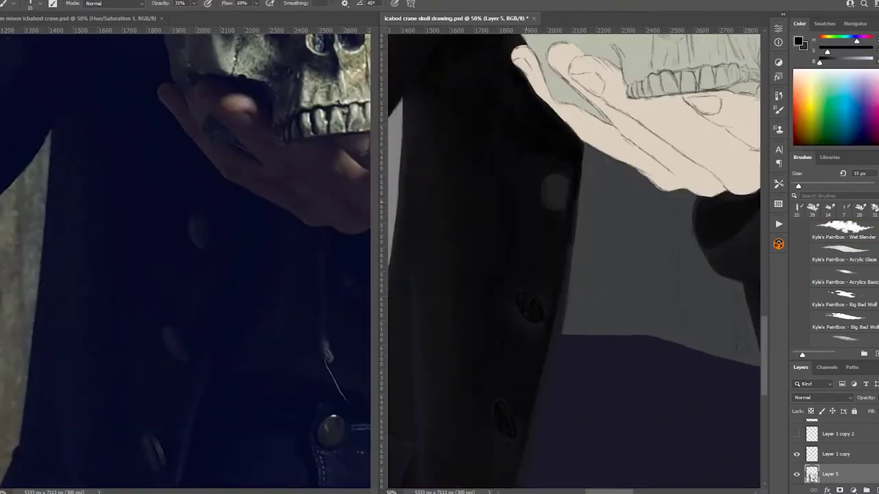
left_click_drag(528, 201, 547, 182)
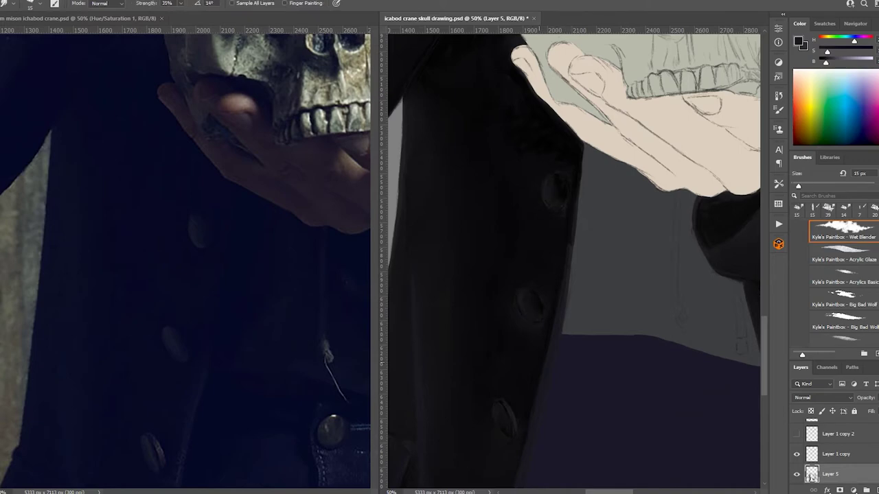
Smudge and refine the three lower coat buttons, defining their curved rims with soft light and dark edges.
key("ctrl+minus")
key("ctrl+minus")
key("ctrl+plus")
key("ctrl+plus")
key("ctrl+plus")
key("r")
left_click_drag(512, 364, 525, 388)
left_click_drag(539, 216, 553, 240)
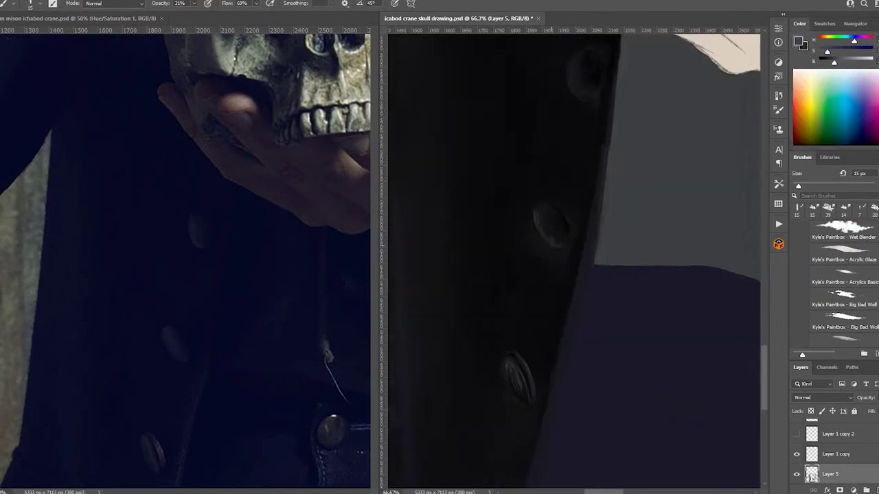
left_click_drag(574, 68, 585, 93)
Paint dark outlines along the trousers' waist, coat-side edge and button fly, using a 15 px brush at 31% opacity.
key("ctrl+minus")
key("ctrl+minus")
key("ctrl+plus")
key("ctrl+plus")
key("b")
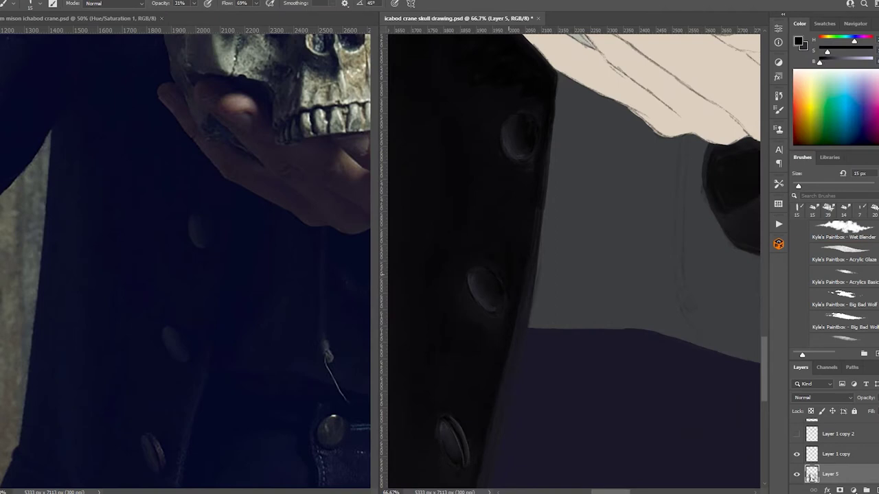
scroll(574, 261, "down", 3)
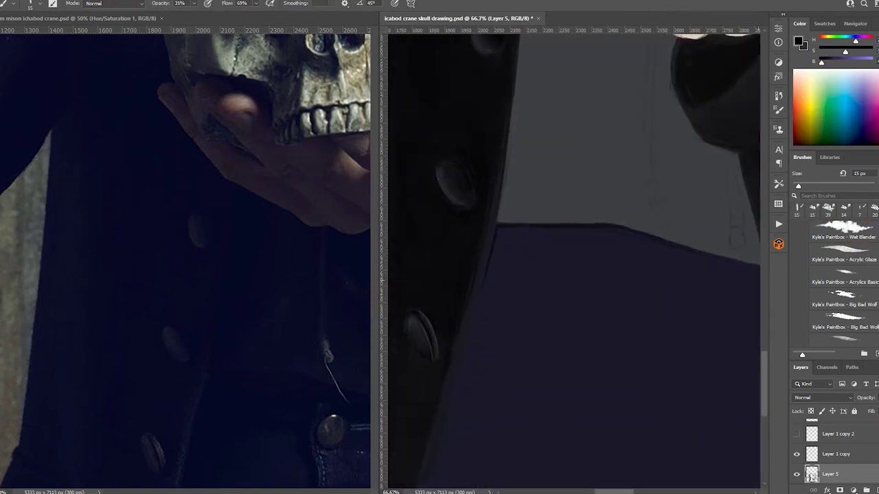
scroll(185, 261, "down", 3)
left_click_drag(646, 266, 631, 397)
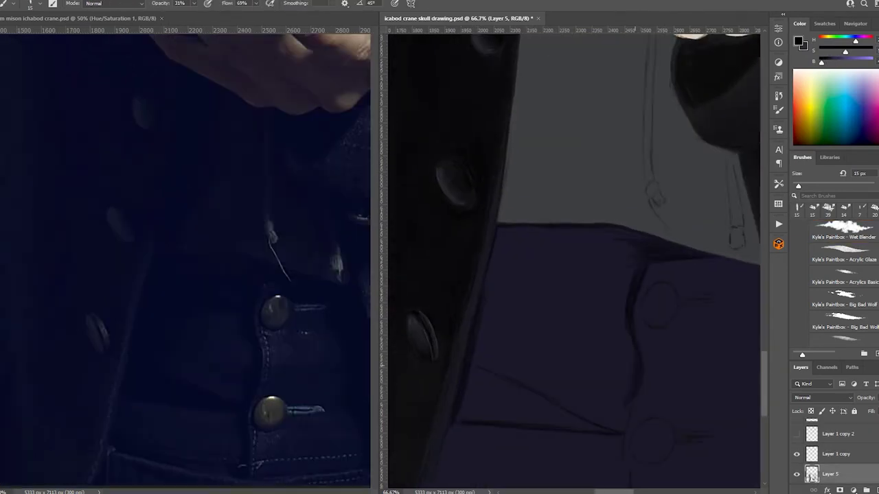
Fill in the deep shadows around the trousers' waist and side fold, and darken the fly edge and lower seam.
mouse_move(639, 254)
left_mouse_down()
mouse_move(542, 237)
mouse_move(488, 336)
left_mouse_up()
mouse_move(632, 282)
left_mouse_down()
mouse_move(502, 361)
mouse_move(460, 419)
mouse_move(608, 429)
left_mouse_up()
scroll(574, 261, "down", 3)
left_click_drag(604, 385, 426, 392)
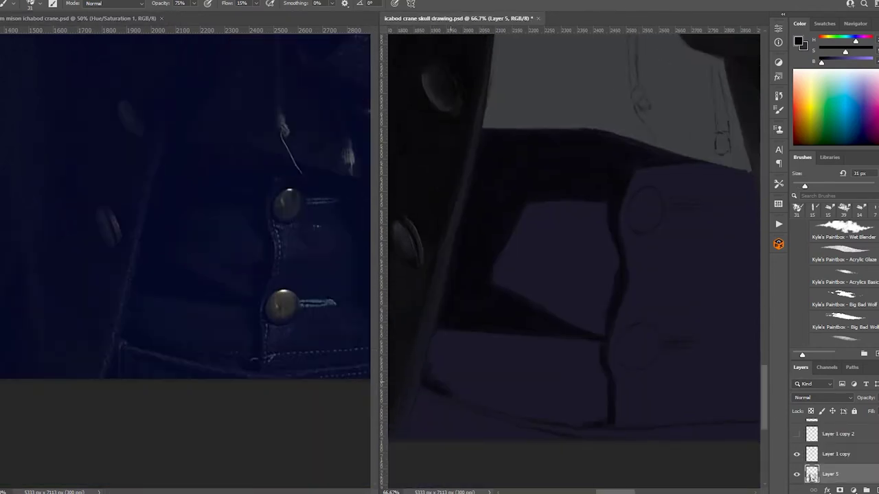
Darken the trousers beside the open coat and beneath the shirt hem, using a 31 px brush at 75% opacity.
scroll(574, 233, "right", 3)
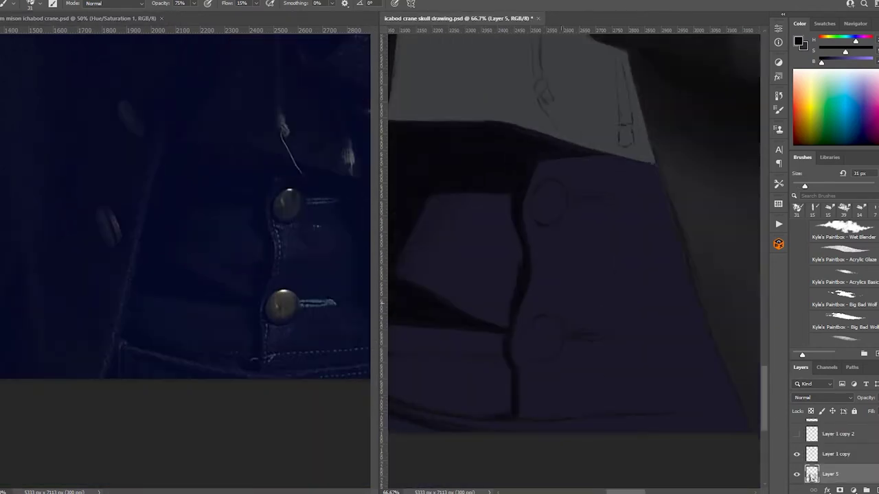
left_click_drag(680, 305, 745, 429)
left_click_drag(656, 261, 710, 429)
left_click_drag(652, 233, 679, 412)
mouse_move(656, 368)
left_mouse_down()
mouse_move(618, 206)
mouse_move(543, 171)
mouse_move(618, 189)
left_mouse_up()
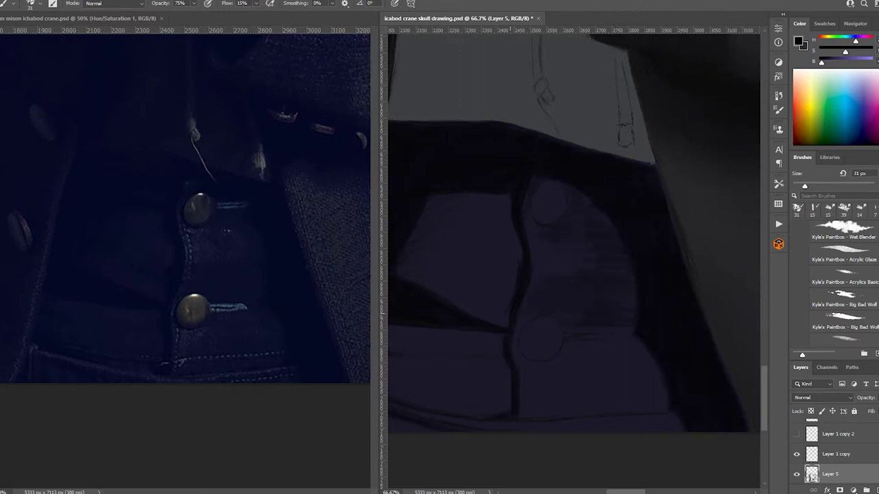
Brush muted indigo fabric strokes across the trousers' lit areas, using a sampled color and a 31 px brush.
key("h")
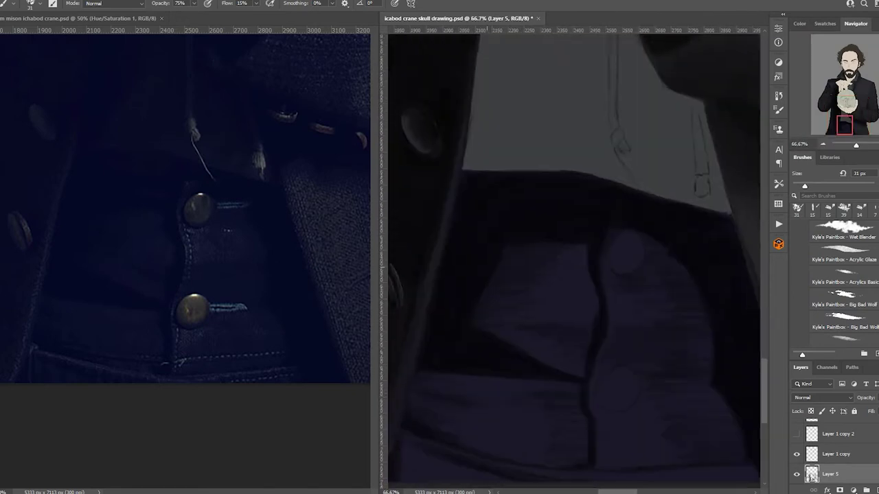
mouse_move(508, 293)
left_mouse_down()
mouse_move(526, 272)
mouse_move(519, 252)
left_mouse_up()
left_click(639, 274, "alt")
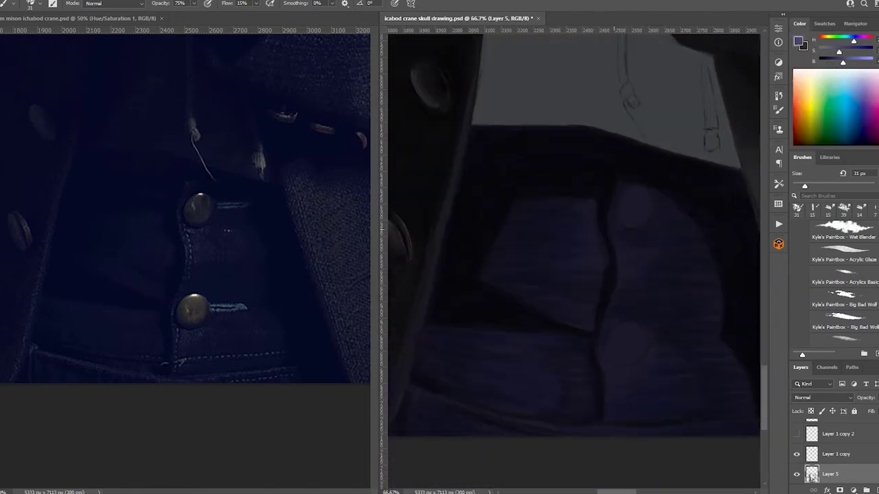
left_click_drag(611, 373, 701, 381)
Block in the two trouser buttons with a flat grey-green base color.
key("h")
left_click_drag(595, 414, 600, 419)
left_click_drag(603, 313, 608, 322)
key("F6")
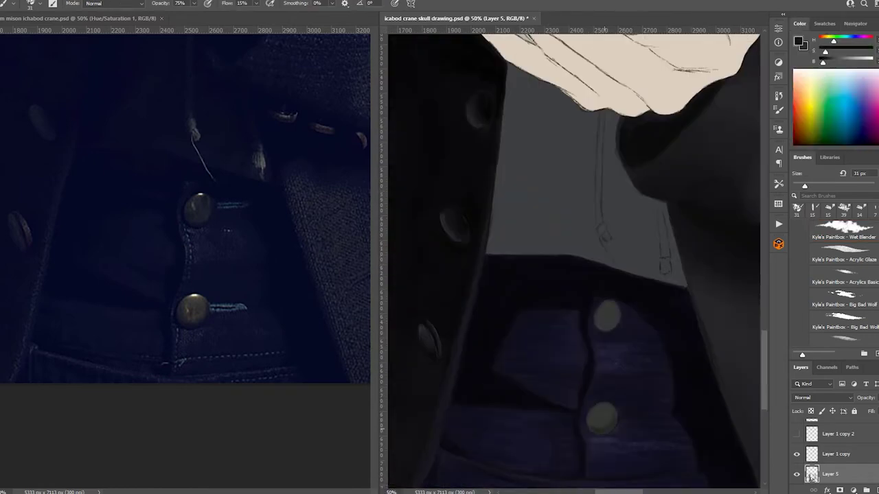
key(".")
Model the two trouser buttons with olive shading and pale yellow highlights, using a 15 px brush at 31% opacity.
left_click(609, 308, "alt")
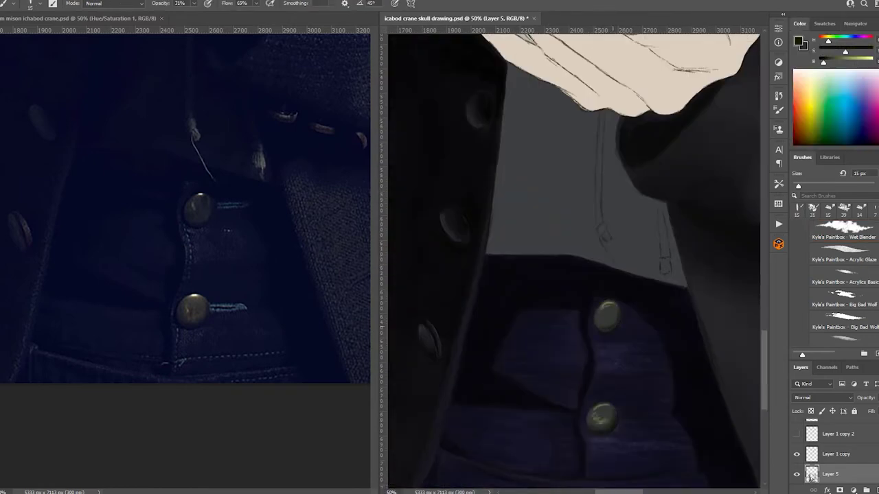
left_click(606, 304, "alt")
left_click_drag(597, 412, 603, 414)
left_click_drag(603, 311, 606, 319)
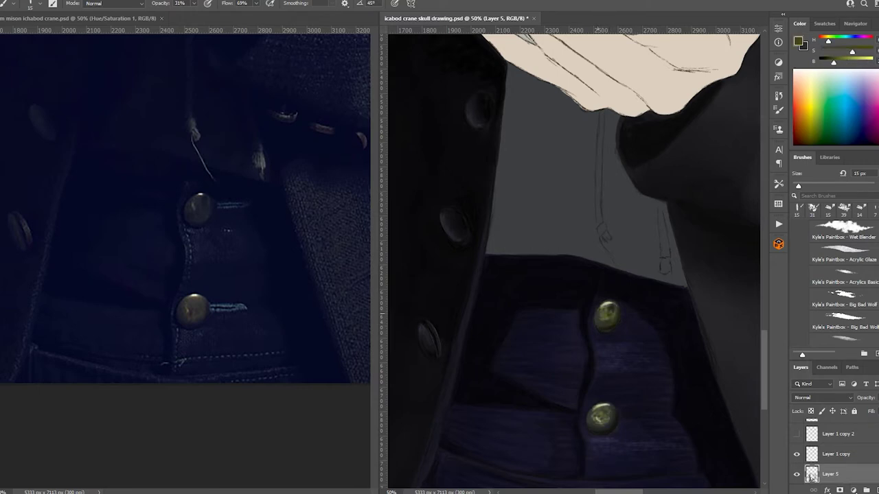
left_click_drag(607, 410, 609, 420)
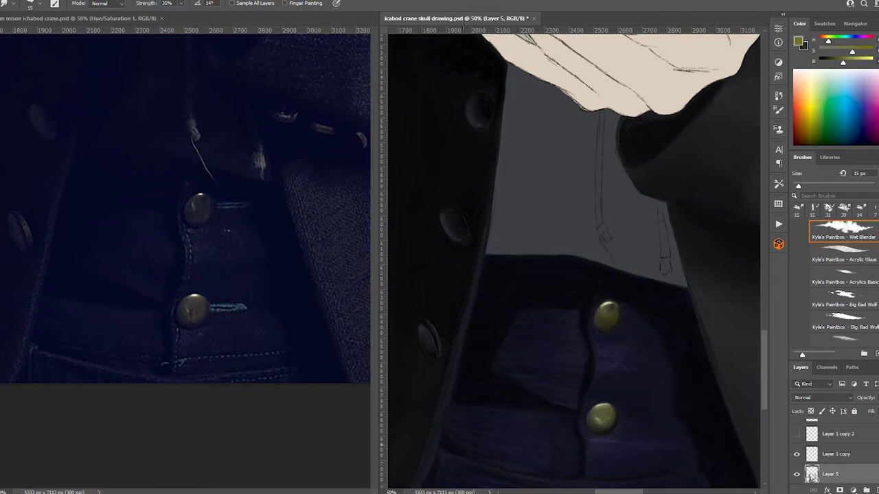
Paint dashed stitching along the trouser fly with a 4 px brush and light threads around both buttonholes.
key("b")
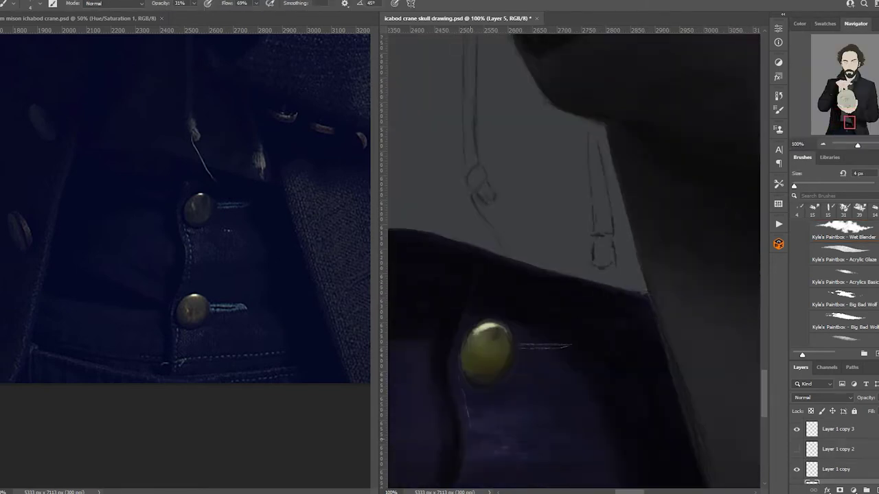
scroll(573, 261, "down", 10)
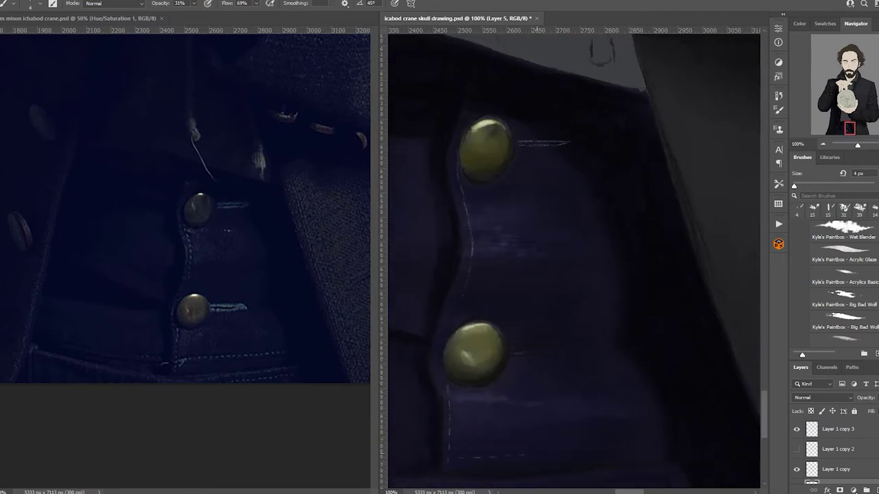
key("bracketright")
key("bracketright")
key("bracketright")
key("bracketright")
key("bracketright")
left_click_drag(545, 352, 511, 353)
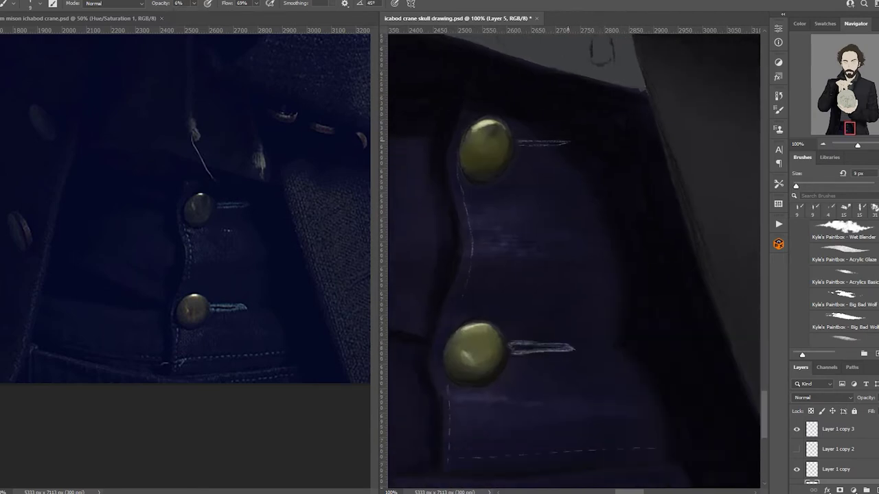
Add blue-grey accents to the fly stitching and lower buttonhole, using a 6 px brush at 31% opacity.
scroll(573, 261, "down", 2)
key("3")
key("1")
key("bracketleft")
key("bracketleft")
key("bracketleft")
key("bracketleft")
key("bracketleft")
key("F6")
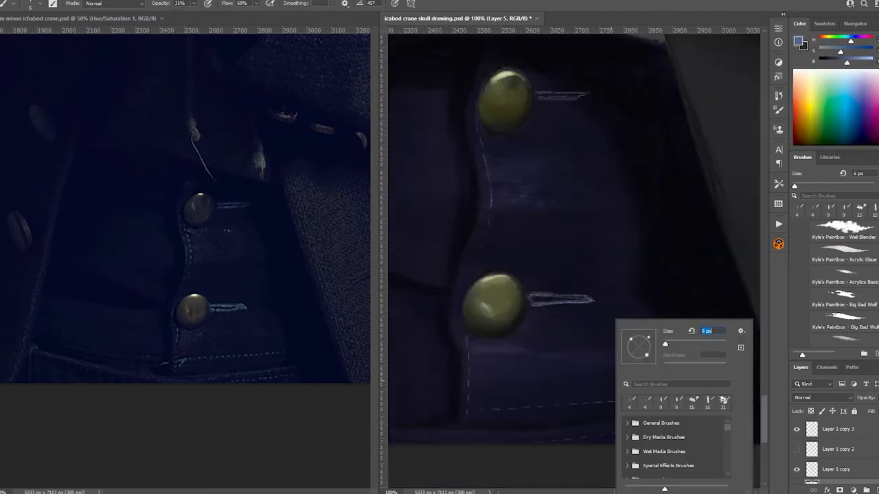
key("bracketright")
key("bracketright")
Paint the trousers' curved lower seam with thin light edges, dark shading and short stitches beside the fly.
scroll(573, 241, "left", 12)
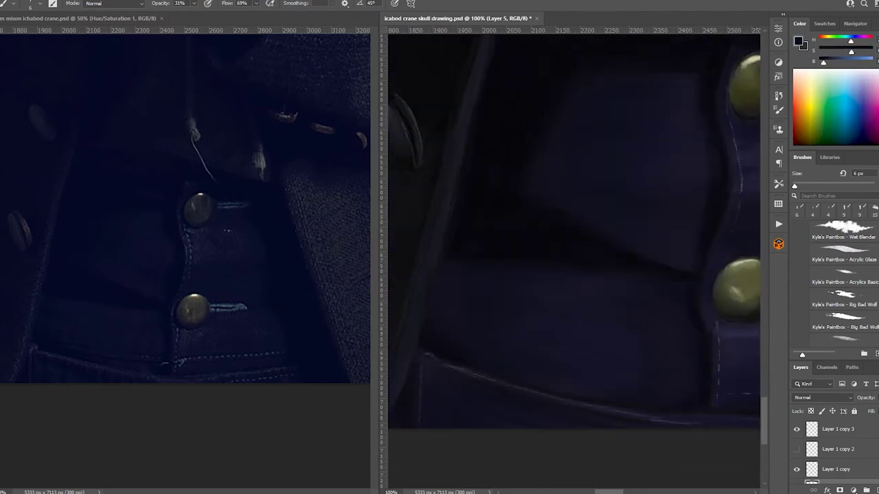
scroll(573, 226, "left", 2)
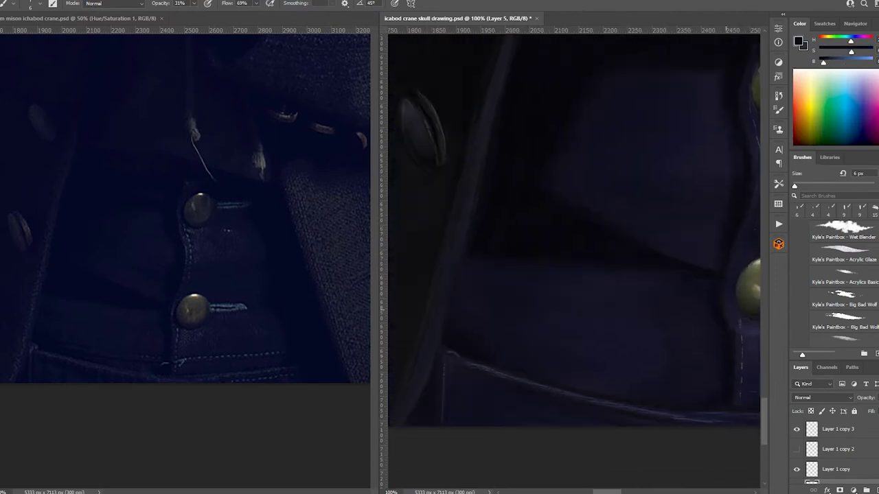
scroll(573, 233, "right", 1)
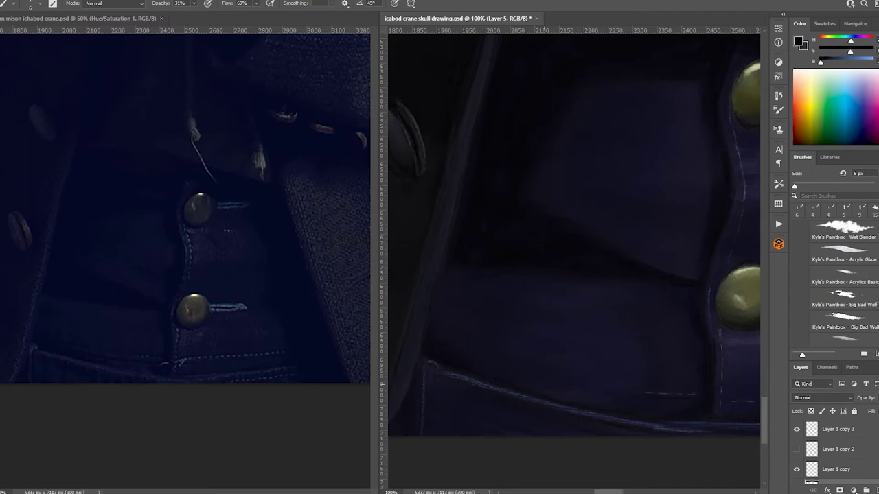
key("x")
key("x")
Fill the shirt area below the hand with dark teal, using Kyle's Paintbox - Turp Scrub at 84 px and 100% opacity.
key("ctrl+minus")
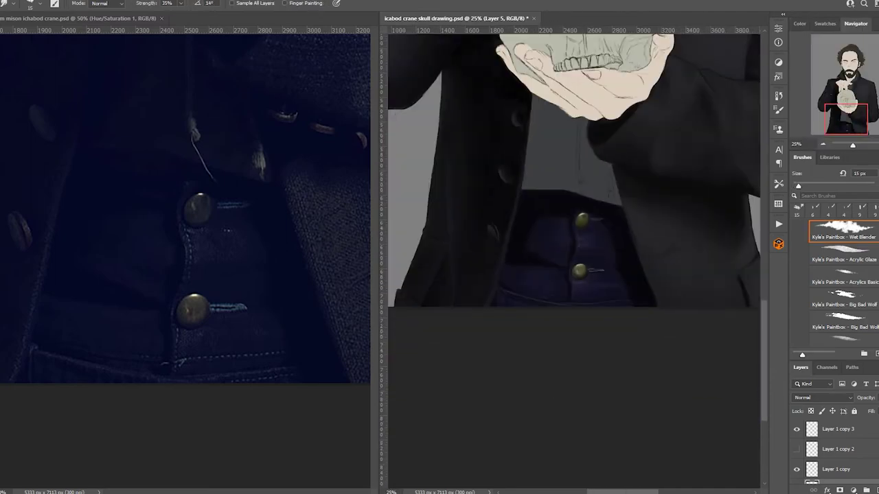
scroll(844, 282, "down", 3)
key("ctrl+0")
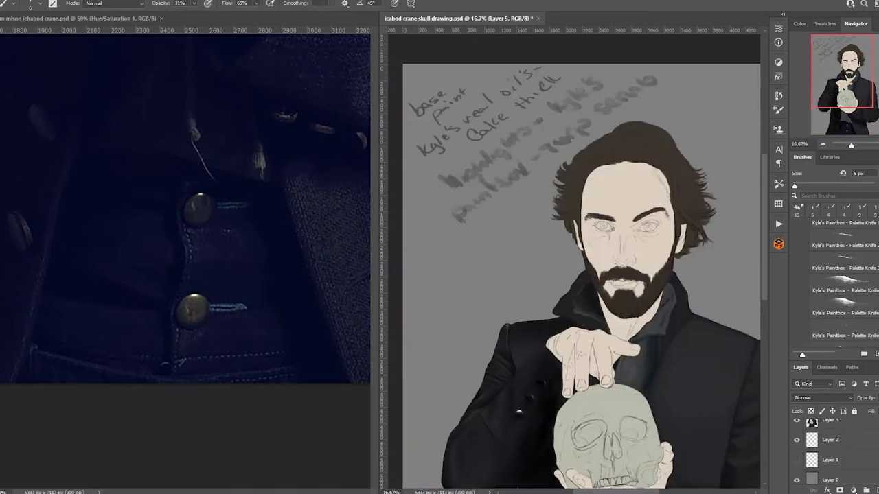
key("ctrl+plus")
left_click_drag(474, 226, 542, 378)
left_click_drag(542, 275, 631, 412)
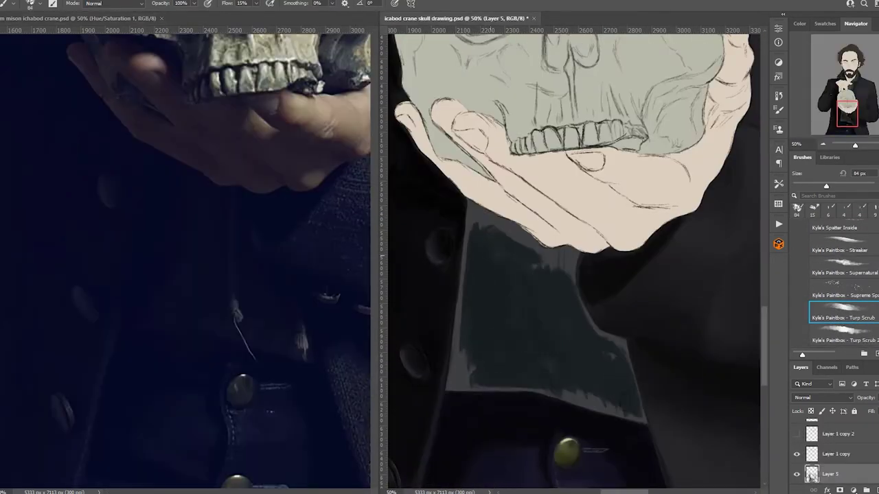
mouse_move(501, 302)
left_mouse_down()
mouse_move(508, 406)
mouse_move(691, 439)
mouse_move(549, 240)
mouse_move(618, 295)
mouse_move(645, 354)
left_mouse_up()
Shade both sides of the shirt with dark 25 px Turp Scrub strokes and blend them with the Wet Blender smudge brush.
key("F6")
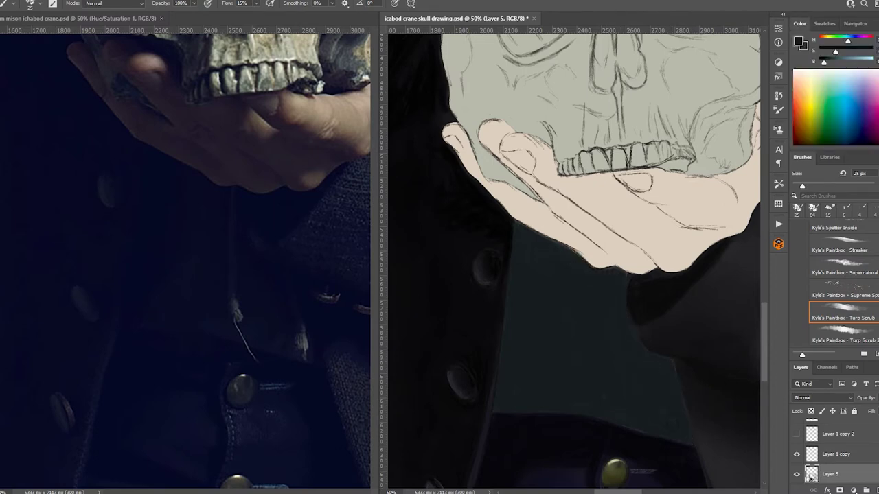
mouse_move(509, 326)
left_mouse_down()
mouse_move(569, 234)
mouse_move(584, 329)
left_mouse_up()
left_click_drag(521, 264, 550, 378)
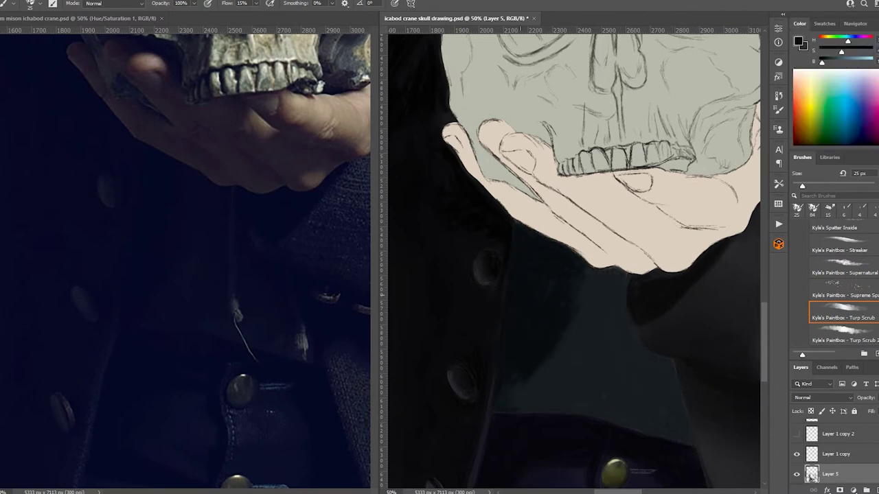
left_click_drag(621, 281, 666, 363)
left_click_drag(612, 302, 638, 359)
left_click_drag(672, 361, 692, 440)
left_click_drag(587, 268, 625, 303)
left_click_drag(608, 309, 655, 402)
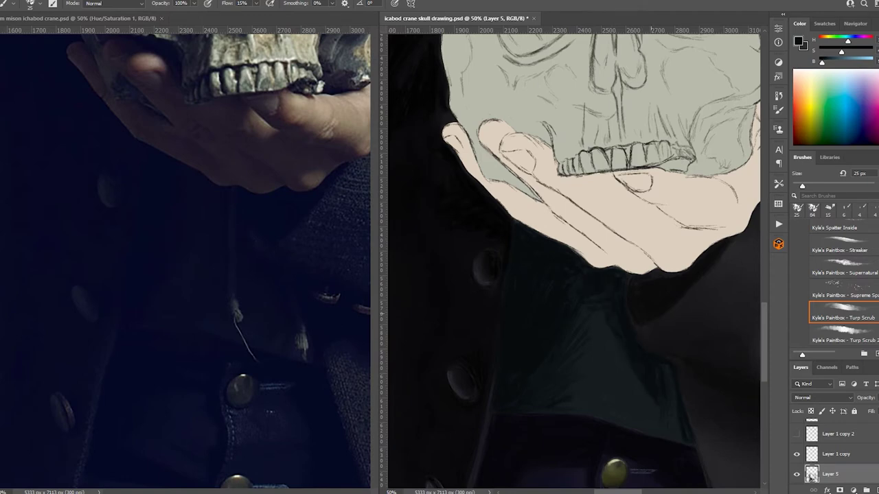
key("r")
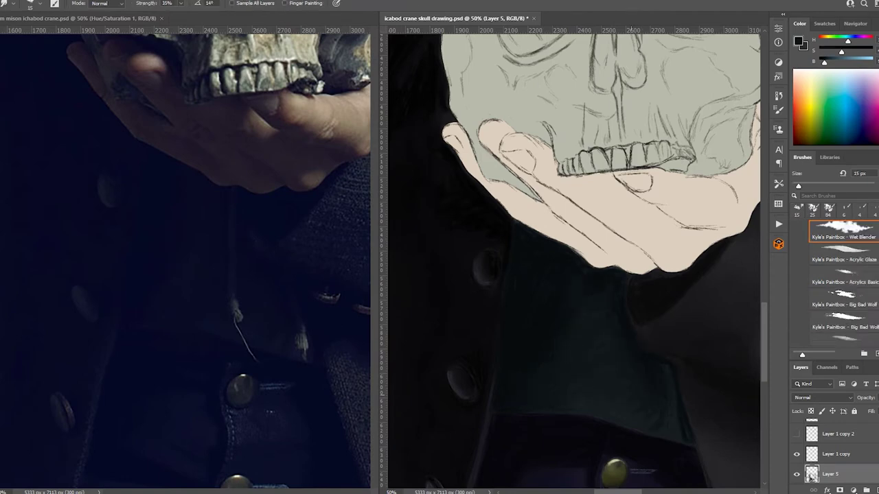
Show Layer 1 copy 2 and paint the shirt's hanging cord and frayed ends, using a 20 px brush at 6% and 43% opacity.
key("b")
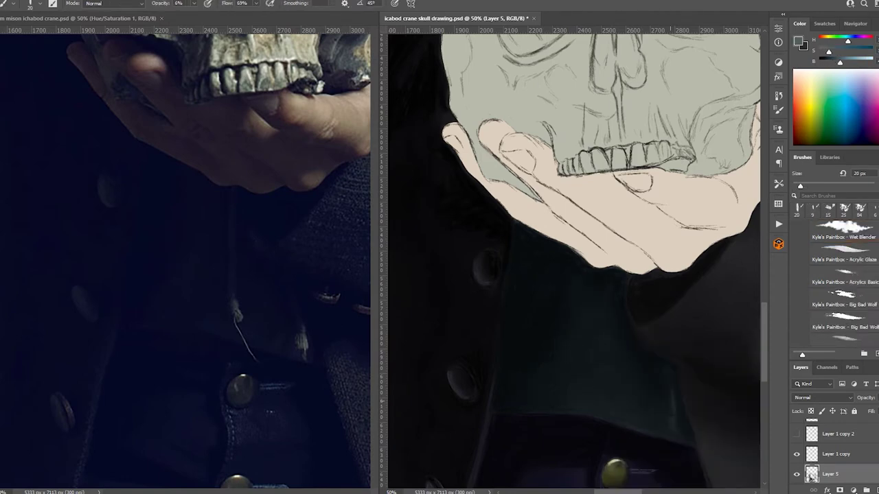
left_click(797, 433)
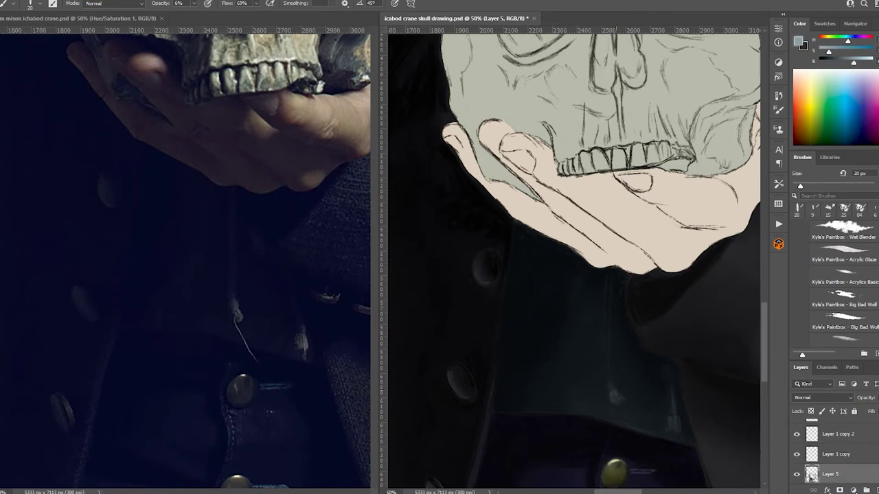
left_click_drag(617, 398, 612, 387)
left_click_drag(608, 317, 607, 283)
key("4")
key("3")
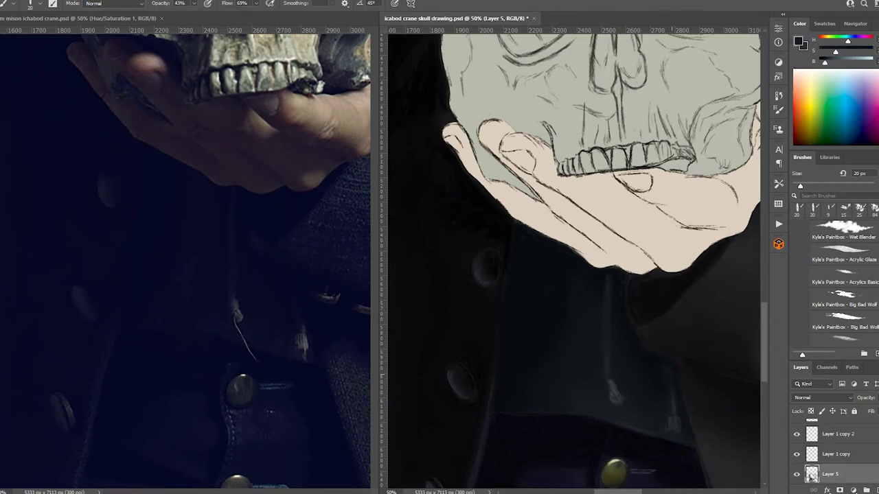
left_click_drag(608, 323, 609, 352)
left_click_drag(612, 381, 615, 394)
left_click_drag(674, 416, 673, 433)
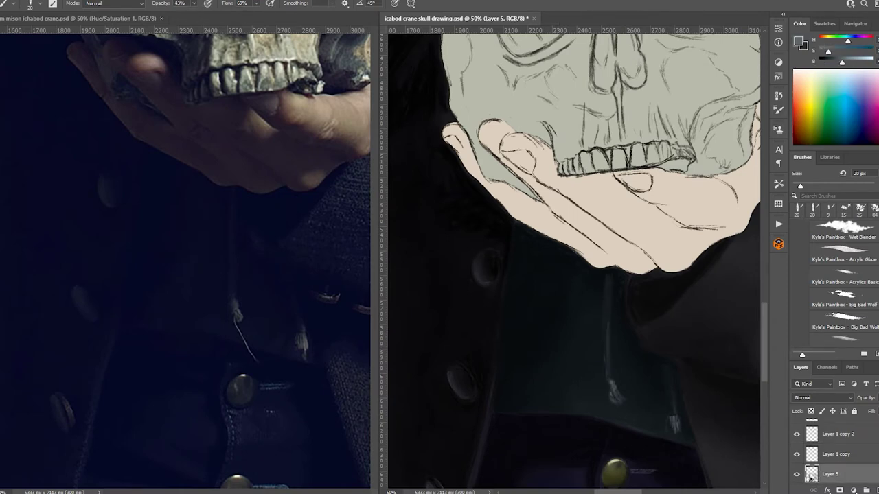
Hide the Layer 1 copies and begin shading the fingernail and finger beneath the skull's teeth in brown tones at 19% opacity.
left_click(798, 474, "alt")
key("i")
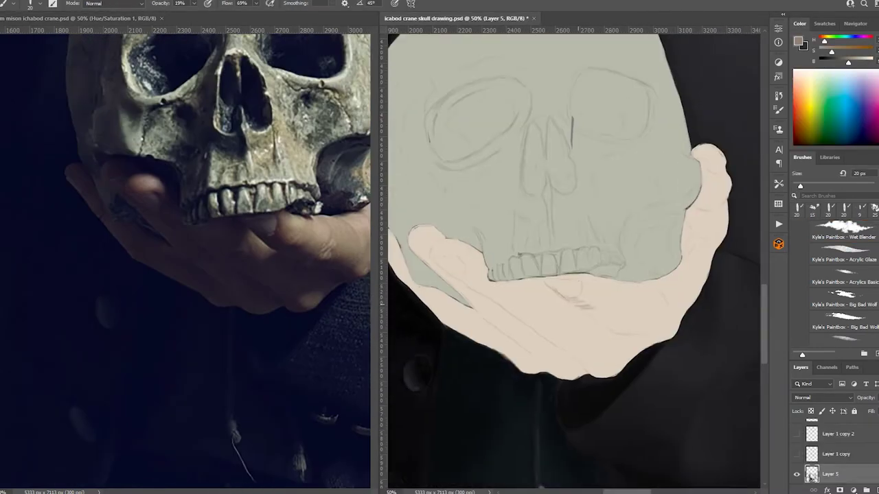
left_click_drag(567, 298, 604, 306)
mouse_move(542, 276)
left_mouse_down()
mouse_move(619, 326)
mouse_move(662, 333)
mouse_move(583, 308)
mouse_move(579, 281)
mouse_move(666, 323)
mouse_move(647, 287)
mouse_move(544, 277)
mouse_move(573, 281)
left_mouse_up()
mouse_move(616, 313)
left_mouse_down()
mouse_move(585, 279)
mouse_move(612, 306)
left_mouse_up()
left_click_drag(583, 304, 546, 279)
Deepen the brown shadows under the finger and knuckle, and paint a dark crease between the fingers of the supporting hand.
mouse_move(669, 337)
left_mouse_down()
mouse_move(577, 305)
mouse_move(608, 312)
left_mouse_up()
left_click_drag(614, 374, 563, 350)
mouse_move(659, 335)
left_mouse_down()
mouse_move(584, 374)
mouse_move(597, 347)
mouse_move(557, 302)
left_mouse_up()
left_click_drag(621, 333, 525, 352)
left_click_drag(583, 309, 504, 367)
left_click_drag(546, 337, 467, 281)
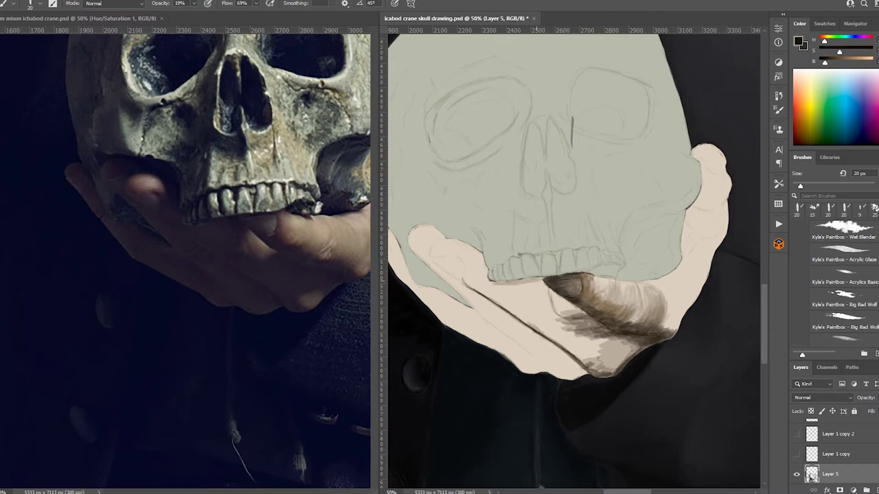
Shade the finger below the skull's teeth with diagonal dark brown strokes at 19% opacity, extending down to the lower knuckle.
left_click_drag(542, 309, 491, 280)
left_click_drag(563, 330, 501, 295)
left_click_drag(521, 316, 467, 282)
left_click_drag(549, 309, 467, 281)
left_click_drag(546, 302, 491, 282)
left_click_drag(622, 353, 585, 376)
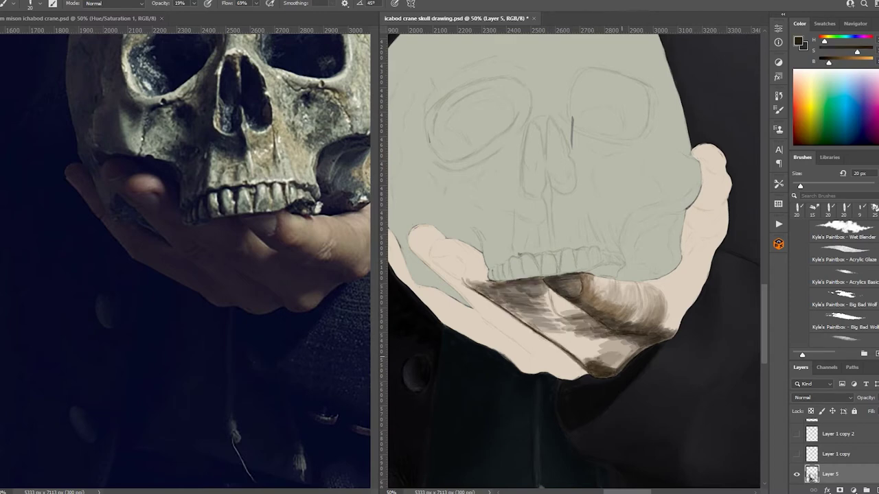
mouse_move(651, 340)
left_mouse_down()
mouse_move(607, 368)
mouse_move(614, 361)
mouse_move(556, 340)
mouse_move(538, 365)
left_mouse_up()
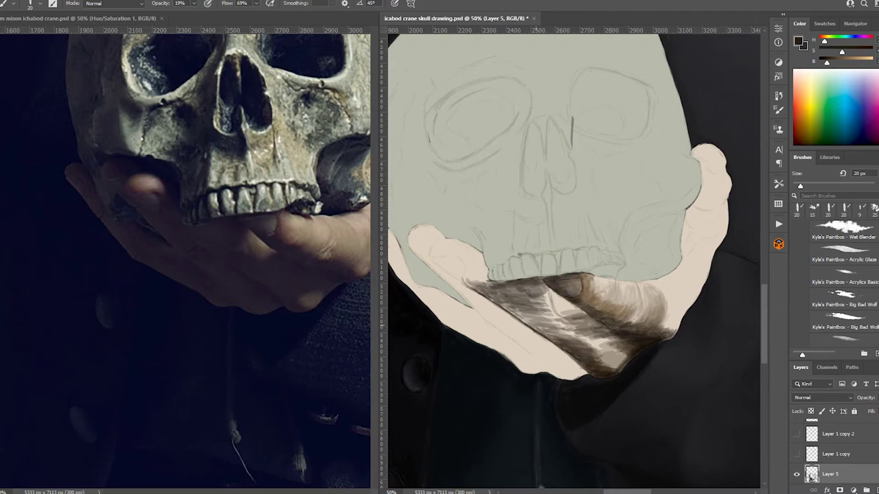
Cover the remaining pale gaps on the finger below the teeth with further brown strokes.
left_click_drag(570, 341, 473, 284)
left_click_drag(554, 325, 505, 306)
left_click_drag(618, 351, 534, 316)
mouse_move(583, 330)
left_mouse_down()
mouse_move(505, 285)
mouse_move(543, 290)
left_mouse_up()
Raise the brush opacity to 43%, review its tip and Shape Dynamics settings, and blend sampled browns under the teeth.
key("4")
key("3")
left_click(568, 301, "alt")
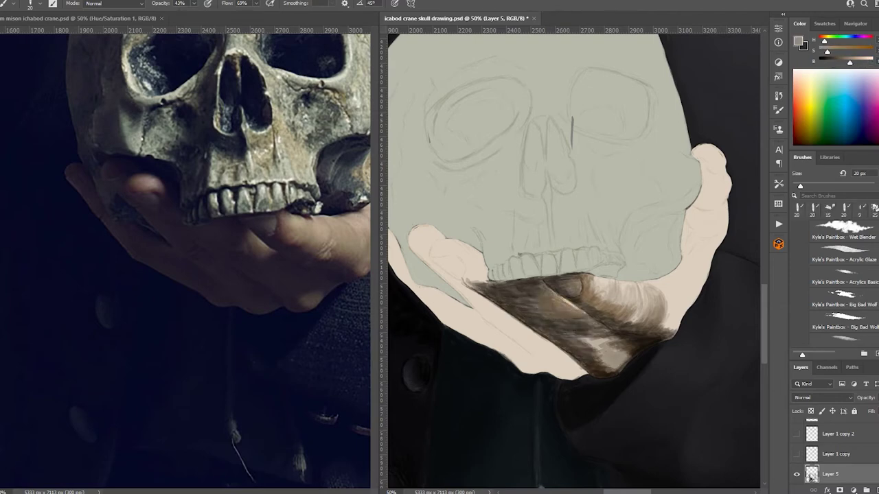
key("F5")
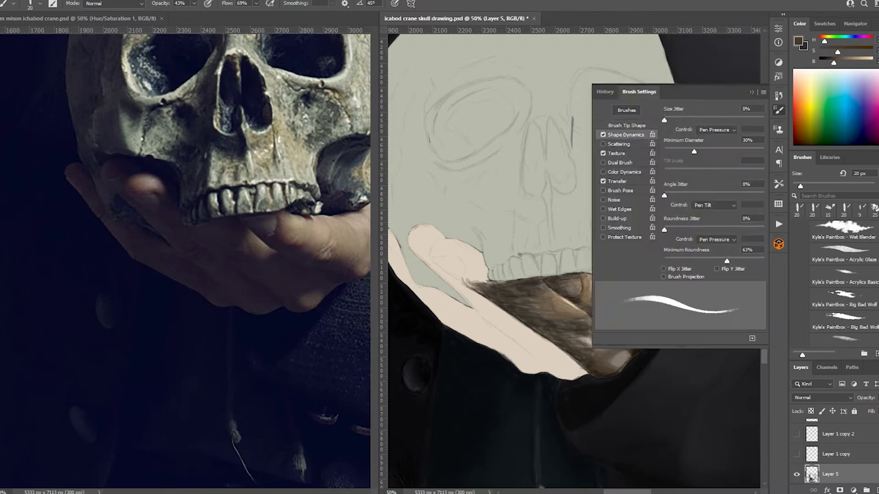
left_click(627, 125)
left_click(625, 134)
key("F5")
left_click(551, 290, "alt")
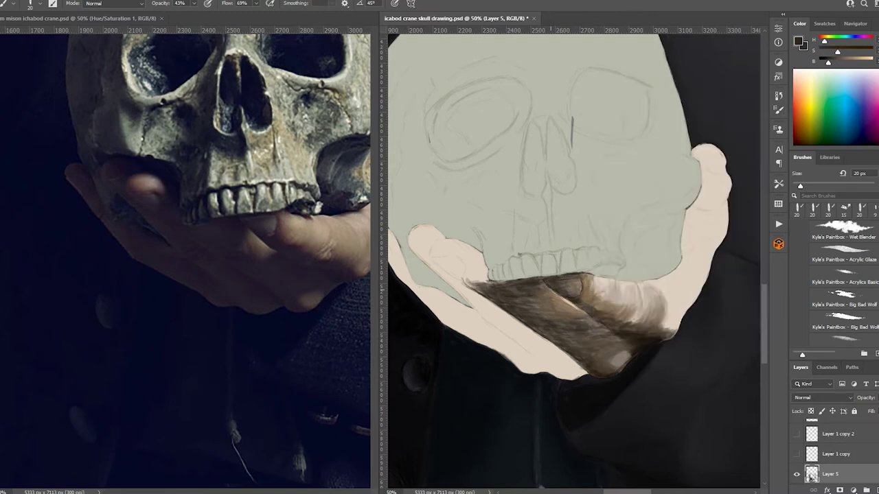
Paint the fingertip beside the skull's jaw with dark brown edges and a lighter sampled tone at its center.
mouse_move(465, 264)
left_mouse_down()
mouse_move(499, 294)
mouse_move(486, 272)
left_mouse_up()
left_click(479, 261, "alt")
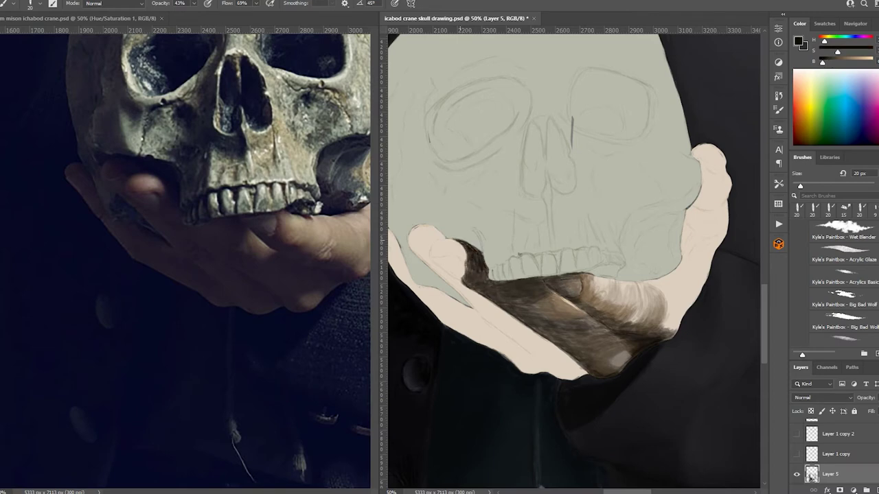
mouse_move(453, 240)
left_mouse_down()
mouse_move(431, 248)
mouse_move(436, 256)
mouse_move(459, 250)
mouse_move(467, 270)
mouse_move(458, 249)
left_mouse_up()
left_click(446, 246, "alt")
left_click(454, 248, "alt")
left_click(457, 252, "alt")
left_click(457, 254, "alt")
left_click(453, 249, "alt")
left_click(446, 261, "alt")
mouse_move(435, 261)
left_mouse_down()
mouse_move(462, 278)
mouse_move(464, 261)
left_mouse_up()
left_click(461, 265, "alt")
left_click(472, 278, "alt")
left_click(458, 268, "alt")
left_click(481, 289, "alt")
left_click(494, 302, "alt")
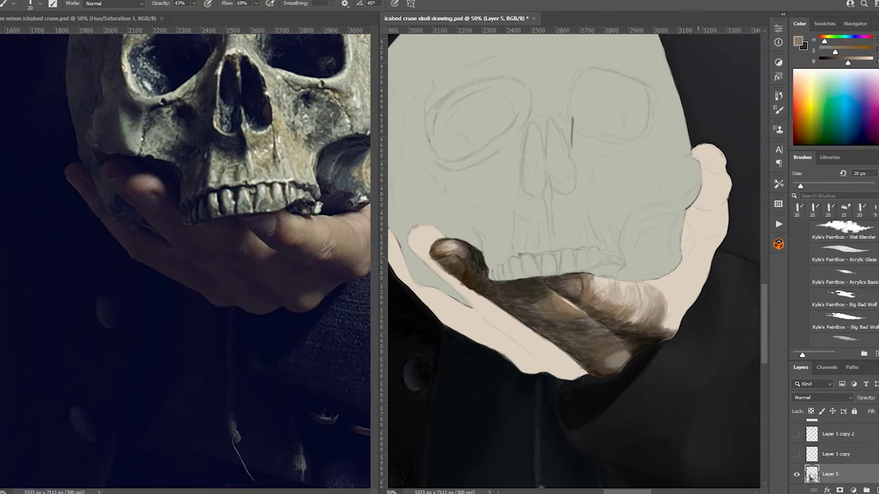
Smooth the brown shading along the finger below the teeth using colors sampled from the painting.
left_click(550, 333, "alt")
left_click_drag(556, 337, 501, 288)
left_click(535, 312, "alt")
left_click_drag(570, 340, 618, 343)
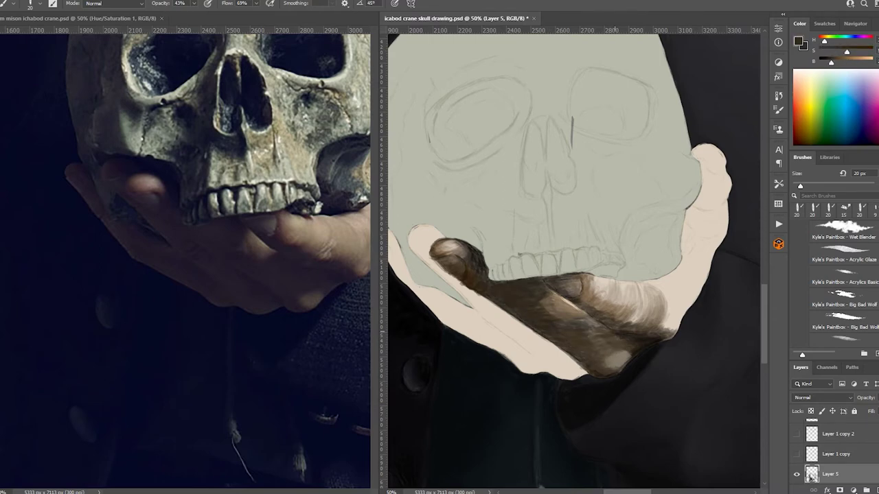
Shade the upright finger behind the skull's jaw with sampled browns, darkening the edge against the skull and the joint crease.
mouse_move(687, 323)
left_mouse_down()
mouse_move(700, 255)
mouse_move(680, 282)
mouse_move(709, 236)
mouse_move(695, 221)
mouse_move(699, 206)
mouse_move(725, 203)
mouse_move(717, 180)
left_mouse_up()
left_click(701, 275, "alt")
left_click(714, 254, "alt")
left_click(689, 237, "alt")
left_click(693, 227, "alt")
left_click(707, 220, "alt")
left_click(856, 24)
key("h")
left_click_drag(686, 220, 652, 233)
mouse_move(615, 202)
left_mouse_down()
mouse_move(631, 162)
mouse_move(628, 206)
mouse_move(609, 249)
left_mouse_up()
key("F6")
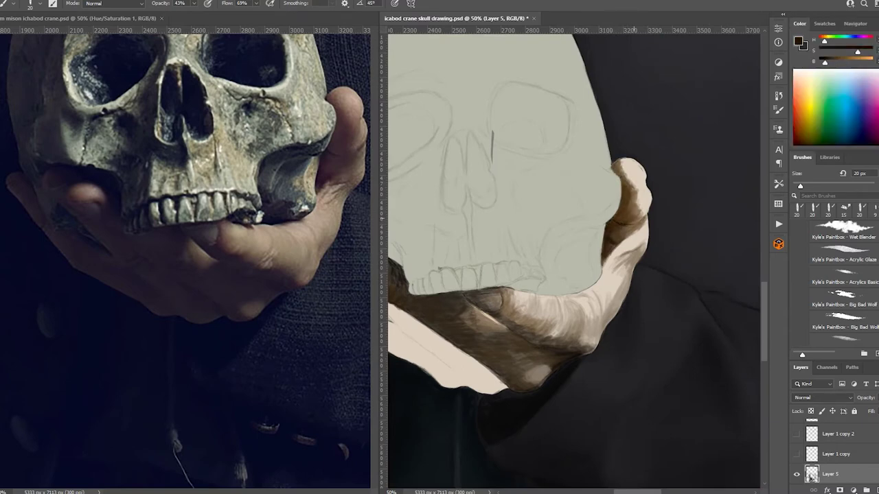
left_click(635, 206, "alt")
mouse_move(621, 219)
left_mouse_down()
mouse_move(616, 169)
mouse_move(640, 163)
left_mouse_up()
left_click(635, 199, "alt")
Shift the brush color to pink and tint the upright finger's tip, side and the adjoining palm edge.
left_click_drag(825, 41, 867, 41)
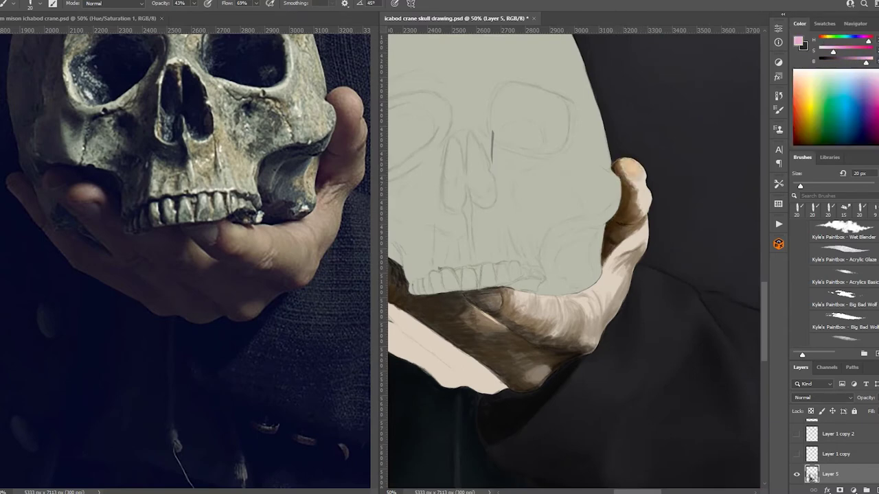
left_click_drag(550, 206, 607, 199)
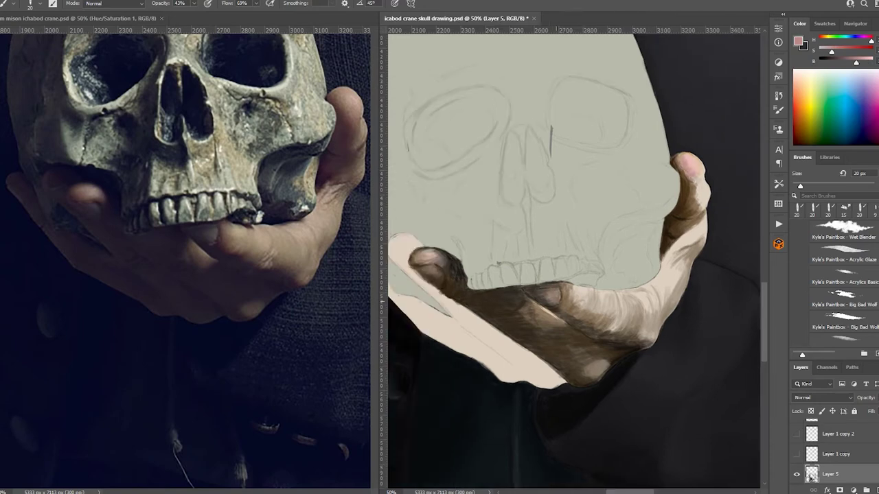
mouse_move(689, 156)
left_mouse_down()
mouse_move(707, 207)
mouse_move(697, 204)
mouse_move(690, 246)
mouse_move(669, 263)
mouse_move(659, 295)
left_mouse_up()
left_click(693, 164, "alt")
left_click(700, 192, "alt")
left_click(702, 206, "alt")
left_click(694, 234, "alt")
left_click(686, 241, "alt")
left_click(676, 254, "alt")
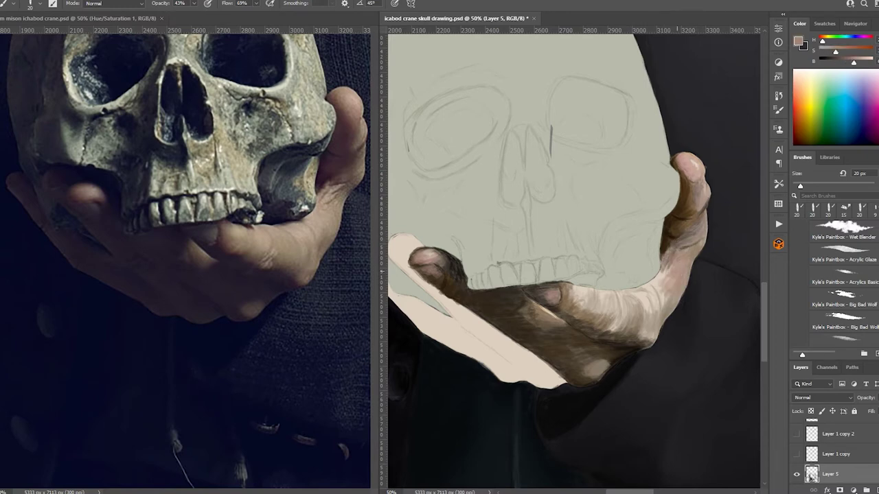
Blend sampled skin tones and soft brown shadows along the bright finger running below the jaw.
left_click(663, 274, "alt")
left_click_drag(677, 267, 632, 312)
left_click(659, 278, "alt")
left_click(856, 23)
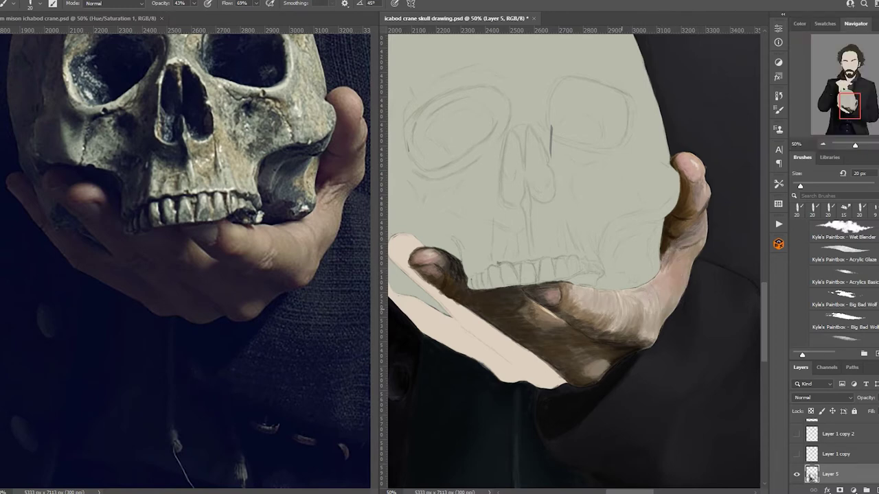
left_click(799, 23)
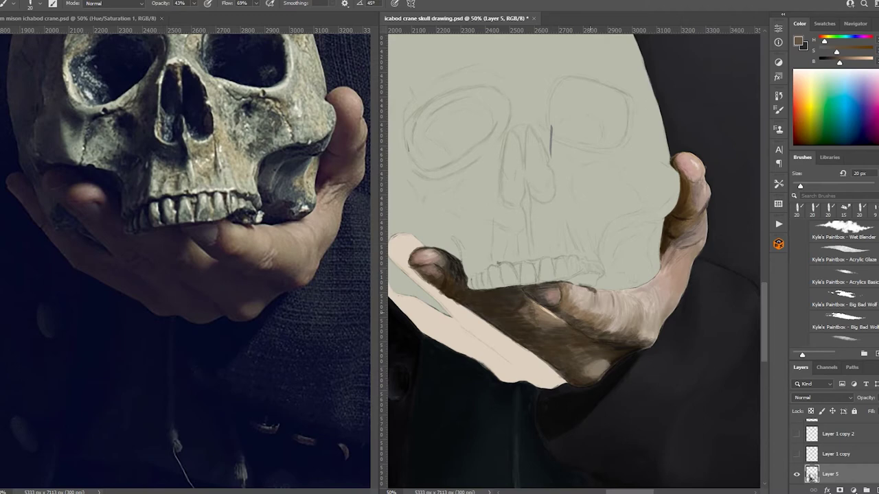
left_click(558, 312, "alt")
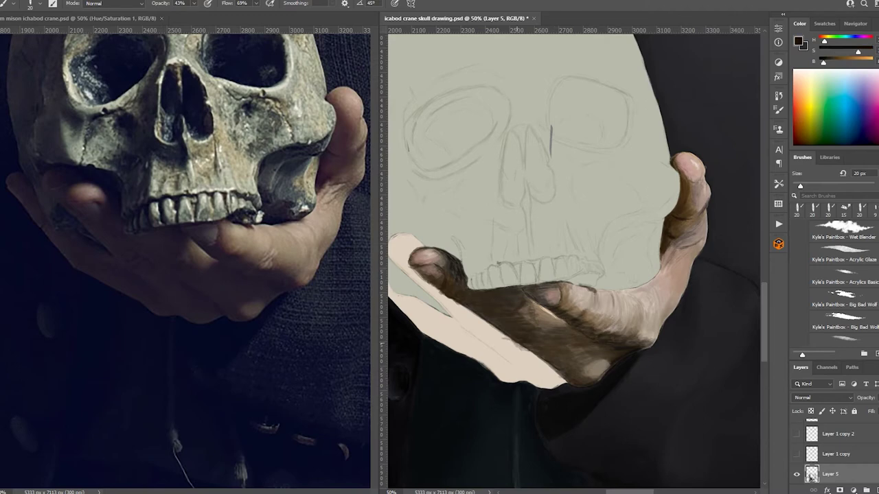
Block in dark brown shading along the lower edge of the supporting hand's next finger.
mouse_move(516, 343)
left_mouse_down()
mouse_move(549, 368)
mouse_move(473, 315)
left_mouse_up()
left_click(558, 374, "alt")
left_click_drag(695, 239, 684, 274)
mouse_move(567, 371)
left_mouse_down()
mouse_move(530, 386)
mouse_move(474, 319)
left_mouse_up()
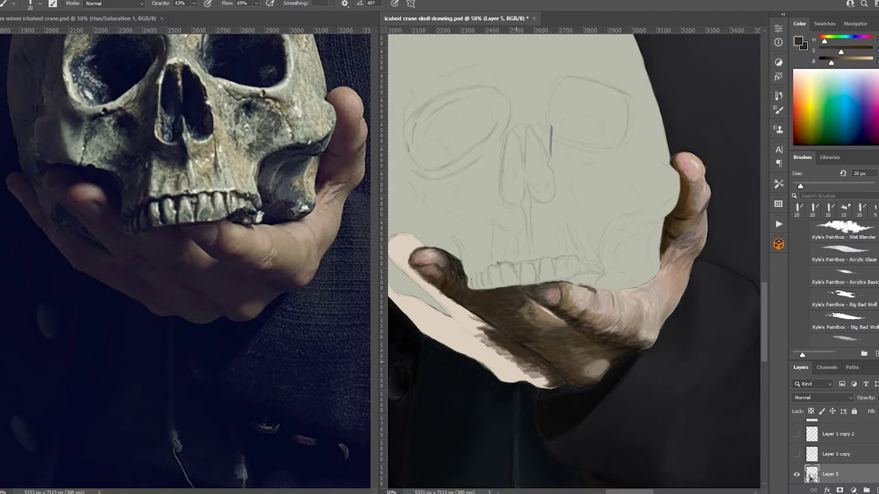
mouse_move(553, 384)
left_mouse_down()
mouse_move(474, 329)
mouse_move(491, 349)
left_mouse_up()
left_click_drag(526, 379, 494, 358)
left_click_drag(522, 275, 580, 261)
left_click_drag(549, 347, 480, 321)
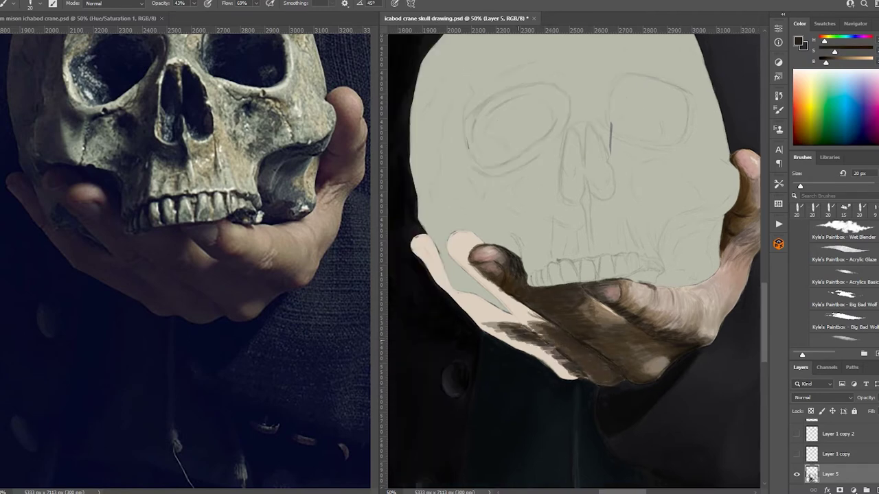
Extend the dark brown across the underside of the supporting hand, covering the pale base along its outer edge.
left_click_drag(567, 367, 479, 320)
left_click_drag(592, 382, 533, 338)
left_click_drag(572, 368, 504, 328)
left_click_drag(612, 374, 586, 353)
left_click_drag(516, 324, 451, 291)
left_click_drag(494, 333, 456, 298)
left_click_drag(483, 324, 441, 289)
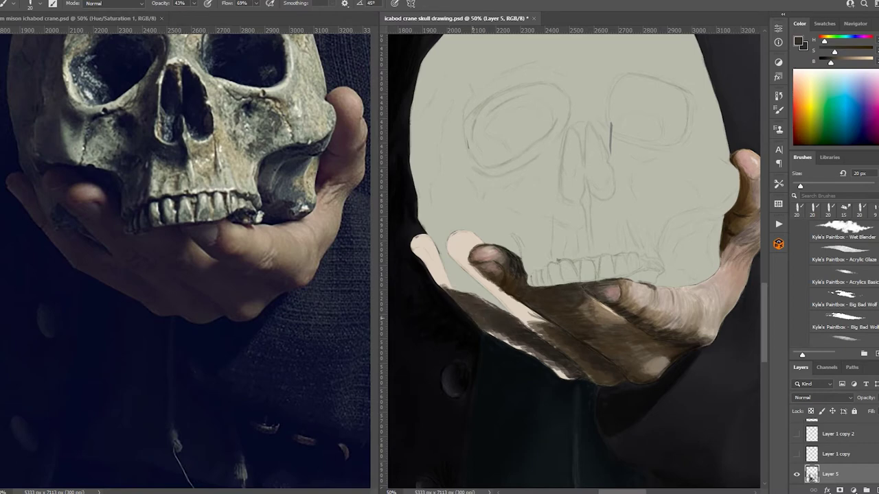
left_click_drag(537, 359, 504, 336)
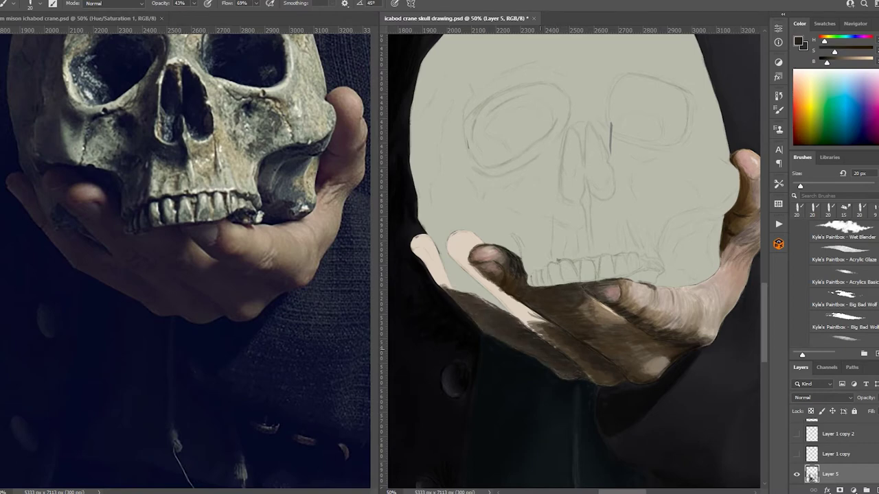
Paint the outermost finger of the supporting hand dark brown up to its tip.
left_click_drag(442, 275, 433, 252)
left_click_drag(453, 290, 425, 241)
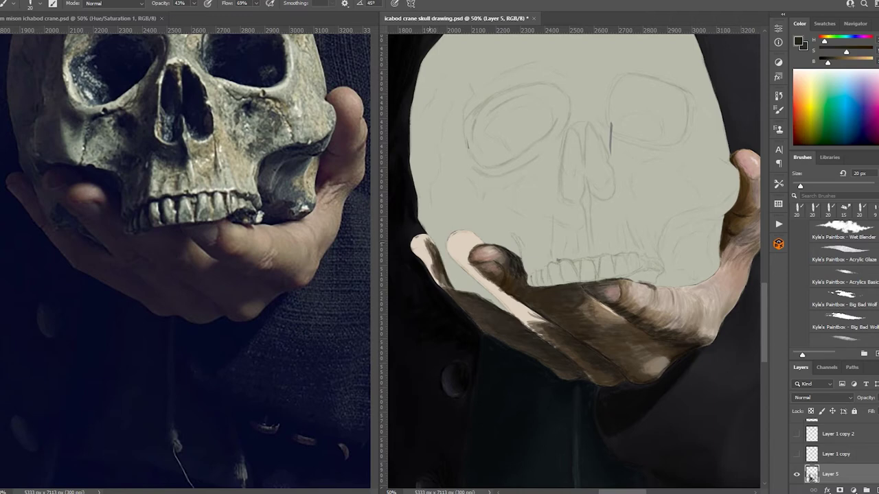
mouse_move(435, 273)
left_mouse_down()
mouse_move(413, 235)
mouse_move(430, 269)
left_mouse_up()
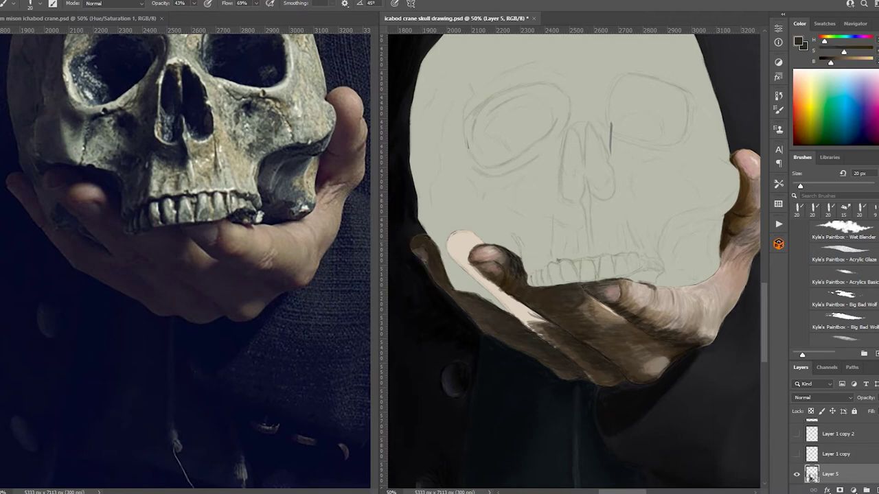
left_click(419, 249, "alt")
left_click(420, 254, "alt")
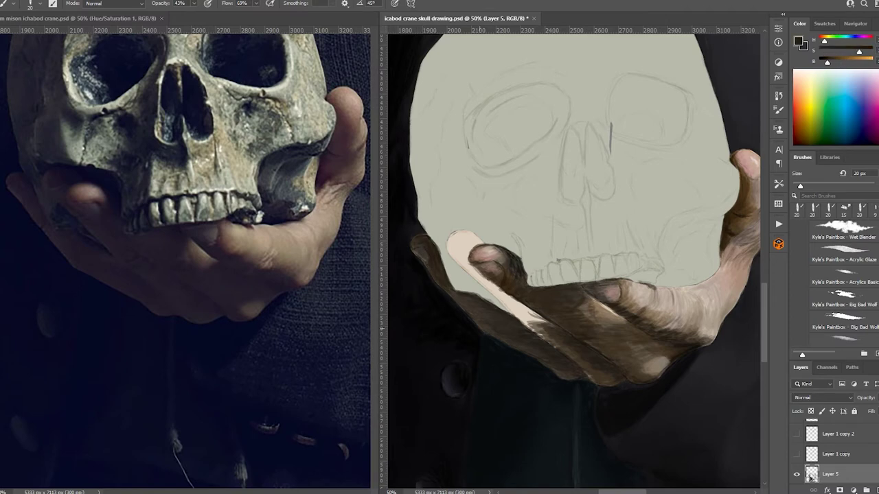
Outline and fill the remaining pale finger of the supporting hand with dark and reddish browns.
left_click(483, 298, "alt")
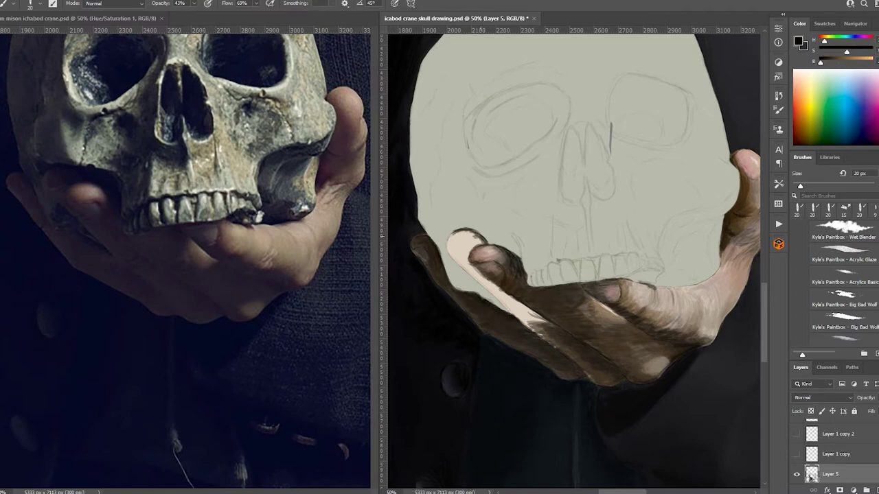
left_click_drag(481, 238, 447, 242)
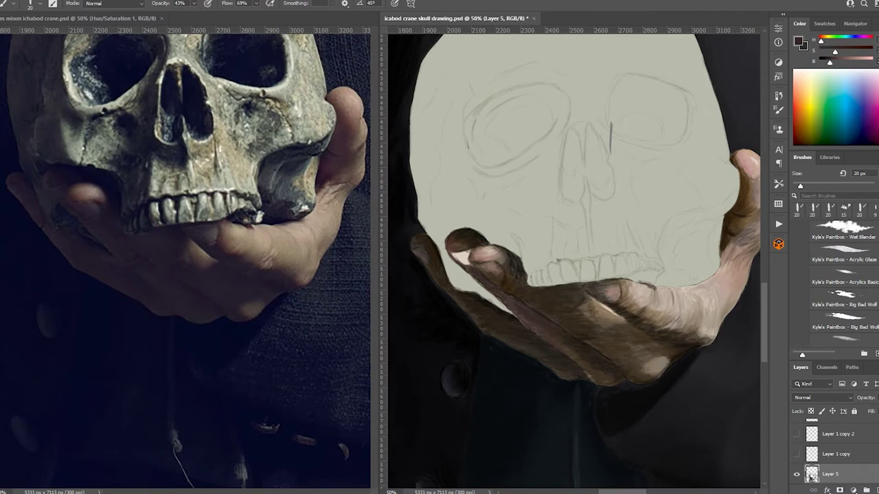
left_click_drag(557, 341, 618, 384)
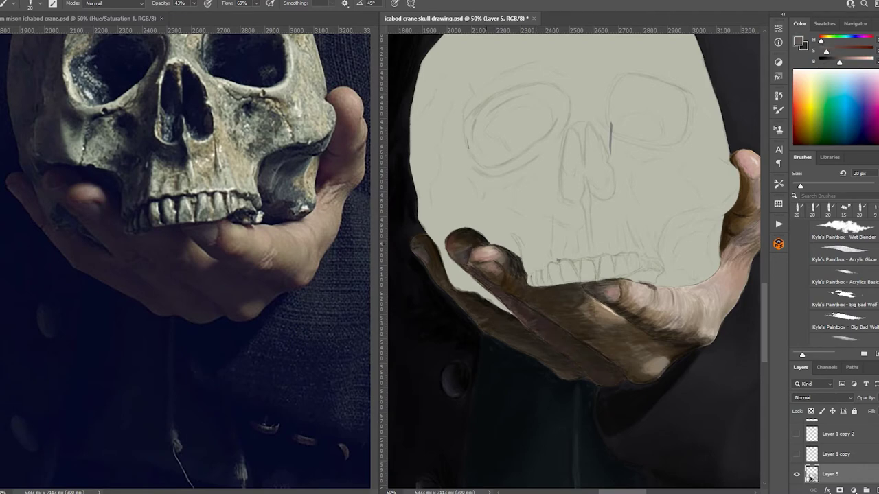
Shade the wrist and outer back of the hand resting on the skull with dark brown and mauve-gray strokes.
mouse_move(467, 203)
left_mouse_down()
mouse_move(453, 124)
mouse_move(456, 186)
mouse_move(433, 137)
mouse_move(439, 192)
mouse_move(450, 116)
mouse_move(419, 158)
mouse_move(423, 127)
mouse_move(417, 161)
left_mouse_up()
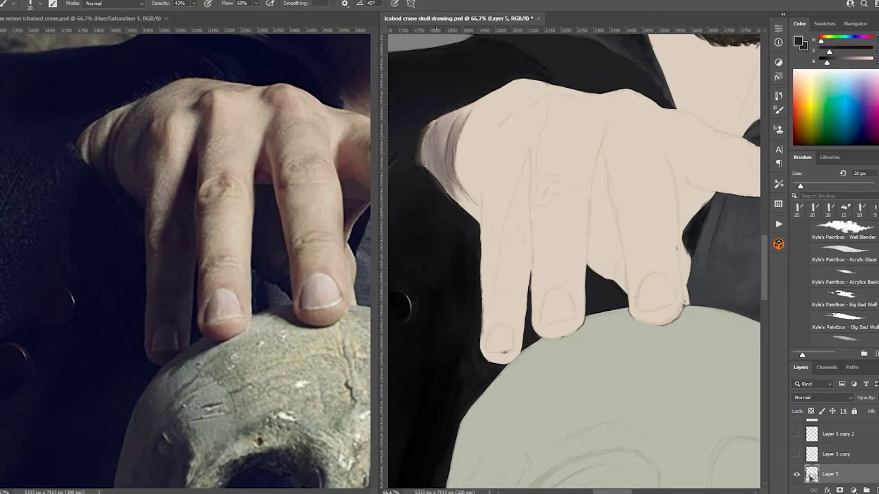
mouse_move(439, 195)
left_mouse_down()
mouse_move(443, 124)
mouse_move(436, 192)
mouse_move(457, 120)
mouse_move(464, 206)
left_mouse_up()
mouse_move(453, 153)
left_mouse_down()
mouse_move(477, 215)
mouse_move(473, 110)
mouse_move(465, 179)
mouse_move(480, 206)
left_mouse_up()
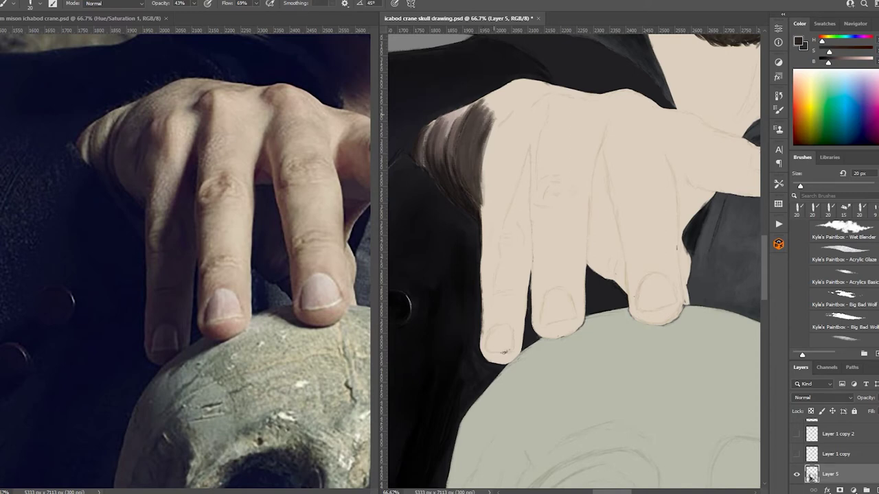
mouse_move(480, 116)
left_mouse_down()
mouse_move(519, 83)
mouse_move(549, 86)
mouse_move(543, 138)
left_mouse_up()
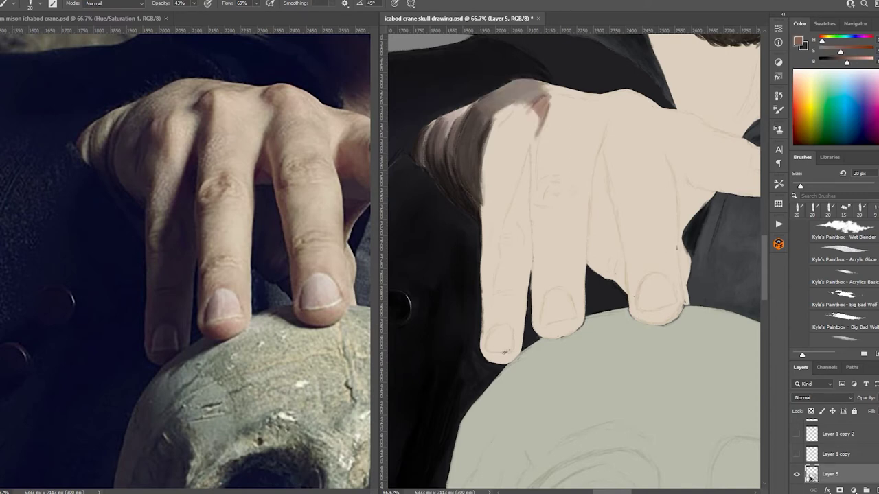
Paint the upper hand's little finger and nail dark brown, adding a reddish shadow where it meets the neighboring finger.
mouse_move(541, 100)
left_mouse_down()
mouse_move(534, 189)
mouse_move(510, 264)
mouse_move(522, 299)
left_mouse_up()
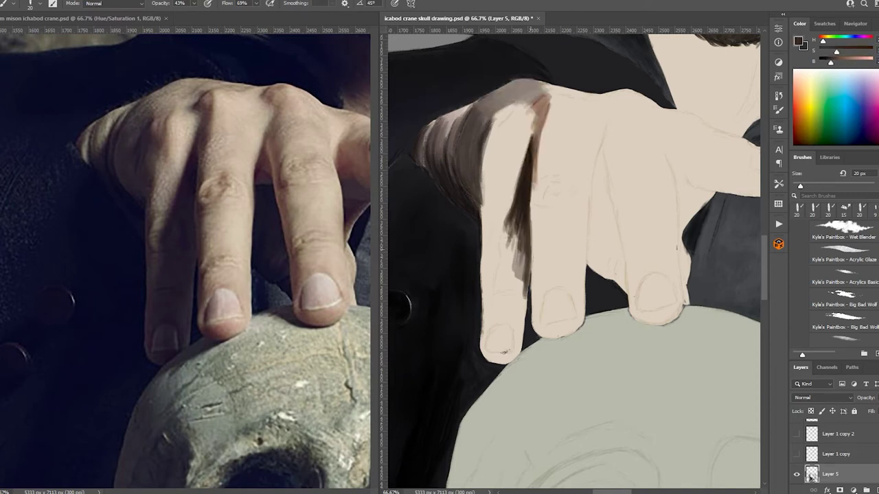
mouse_move(525, 219)
left_mouse_down()
mouse_move(492, 323)
mouse_move(509, 333)
mouse_move(517, 361)
left_mouse_up()
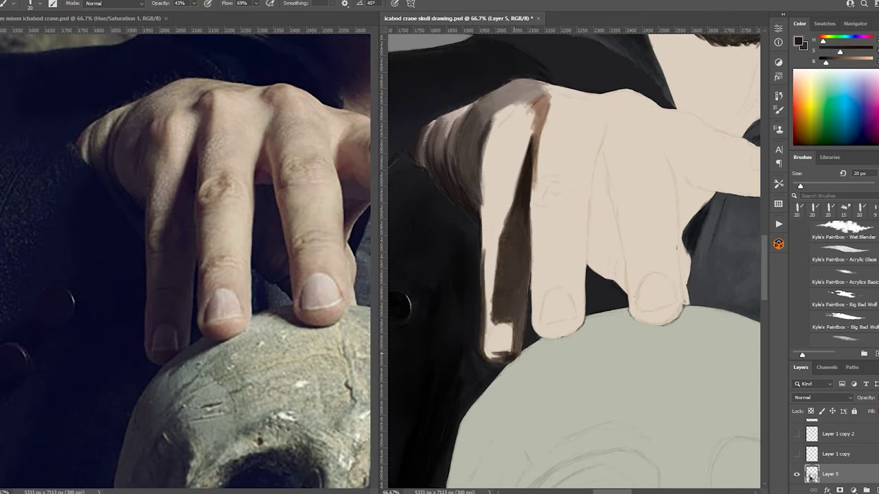
mouse_move(495, 328)
left_mouse_down()
mouse_move(509, 344)
mouse_move(489, 258)
left_mouse_up()
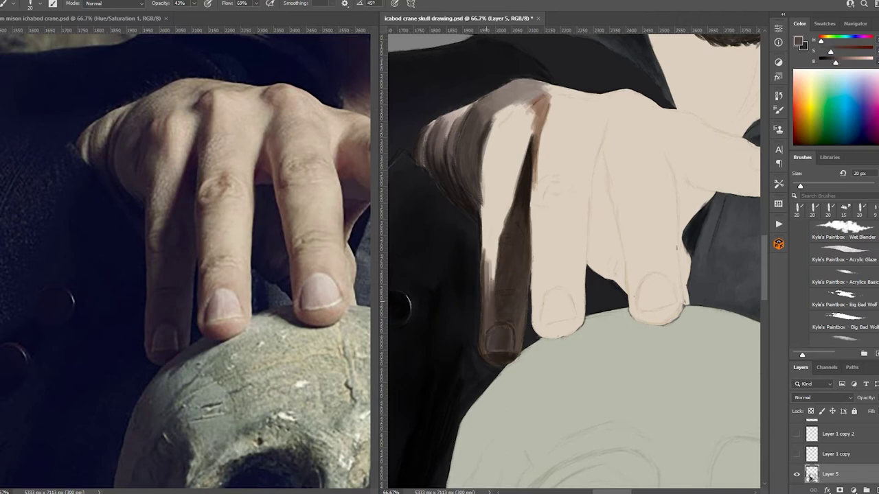
left_click_drag(492, 310, 486, 209)
mouse_move(484, 258)
left_mouse_down()
mouse_move(486, 191)
mouse_move(498, 199)
left_mouse_up()
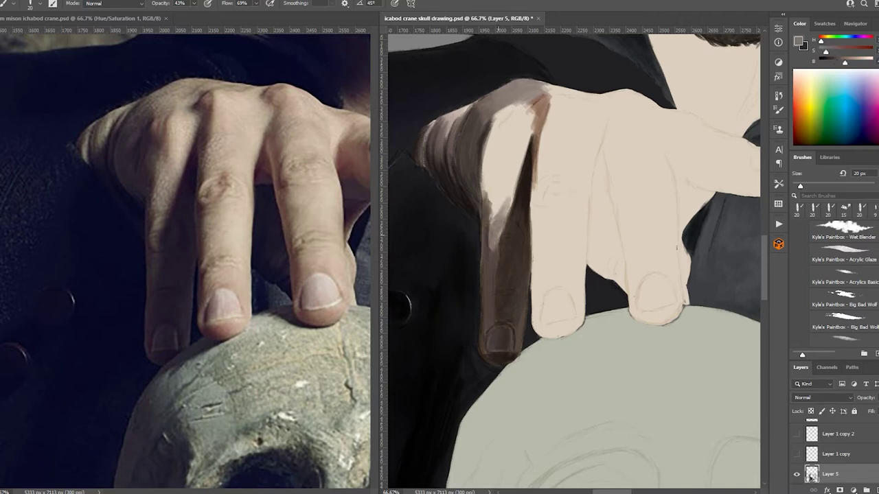
Cover the little finger's upper part and knuckle with mauve and pinkish midtones, adding warm light skin tones.
left_click_drag(501, 233, 491, 137)
left_click_drag(493, 182, 501, 110)
left_click_drag(498, 161, 489, 124)
left_click_drag(486, 221, 484, 144)
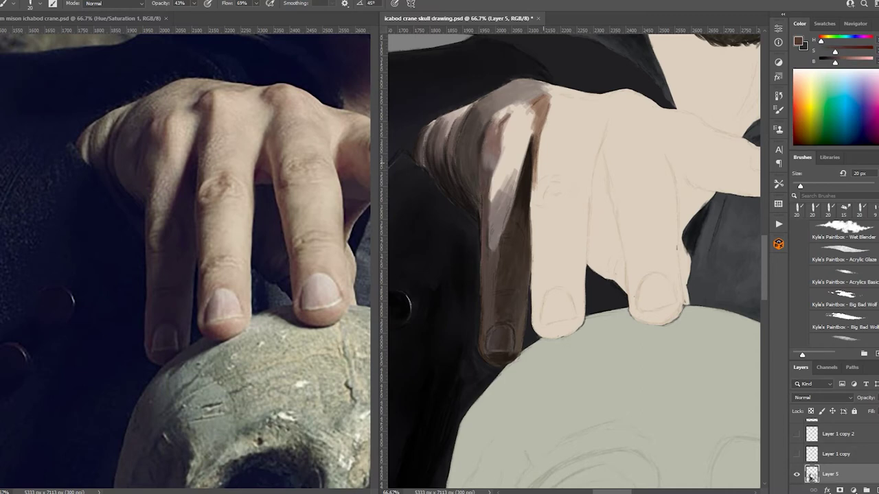
left_click_drag(522, 171, 508, 126)
mouse_move(516, 185)
left_mouse_down()
mouse_move(505, 121)
mouse_move(489, 122)
left_mouse_up()
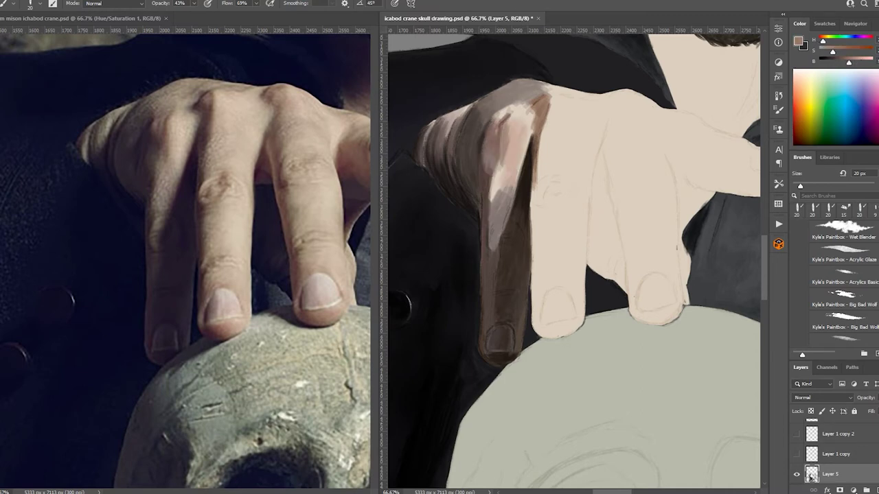
mouse_move(500, 200)
left_mouse_down()
mouse_move(494, 162)
mouse_move(508, 154)
mouse_move(525, 106)
left_mouse_up()
mouse_move(526, 185)
left_mouse_down()
mouse_move(518, 104)
mouse_move(497, 104)
left_mouse_up()
left_click_drag(521, 136, 509, 123)
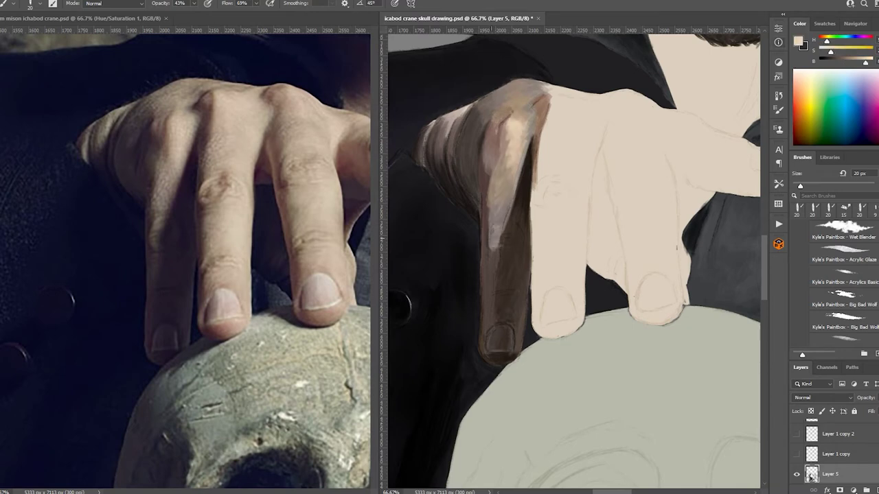
Cover the ring finger's knuckle and upper section with mauve and warm brown midtones, shading its edge beside the little finger.
left_click_drag(510, 198, 495, 155)
left_click_drag(557, 180, 544, 99)
left_click_drag(602, 190, 585, 98)
mouse_move(597, 90)
left_mouse_down()
mouse_move(544, 85)
mouse_move(543, 95)
left_mouse_up()
left_click_drag(599, 115, 553, 96)
left_click_drag(584, 151, 556, 103)
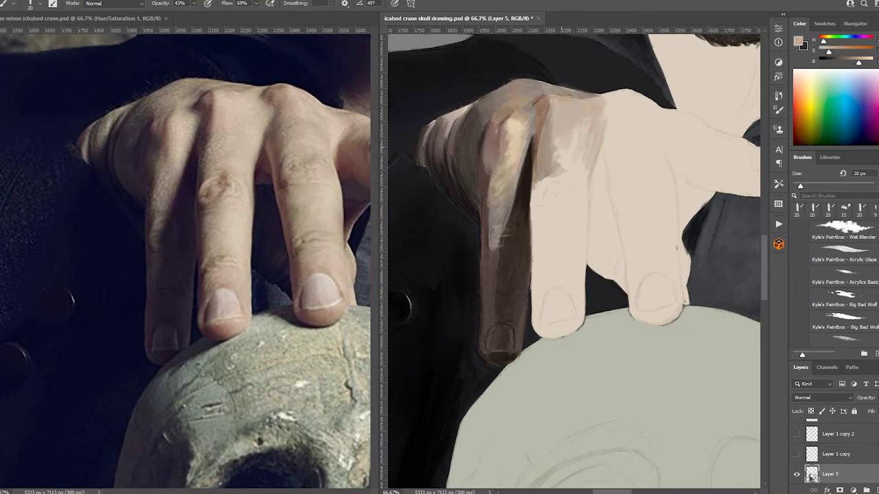
left_click_drag(588, 183, 547, 125)
left_click_drag(585, 178, 568, 146)
Shade the ring finger's shadowed edge and knuckle creases brown down to the nail, and add reddish tones to the fingertip.
mouse_move(590, 221)
left_mouse_down()
mouse_move(570, 161)
mouse_move(539, 200)
mouse_move(538, 288)
left_mouse_up()
left_click_drag(539, 254, 545, 316)
left_click_drag(536, 204, 536, 287)
left_click_drag(539, 241, 534, 323)
left_click_drag(533, 210, 530, 280)
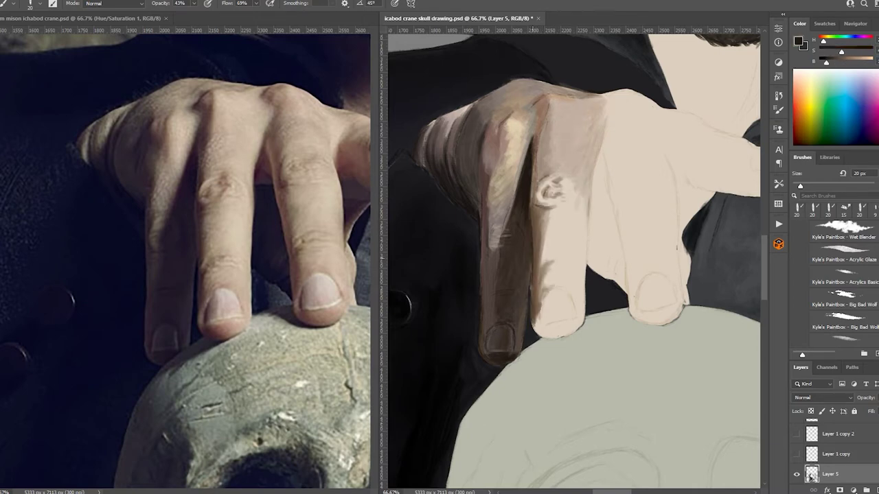
left_click_drag(540, 324, 570, 338)
left_click(556, 330, "alt")
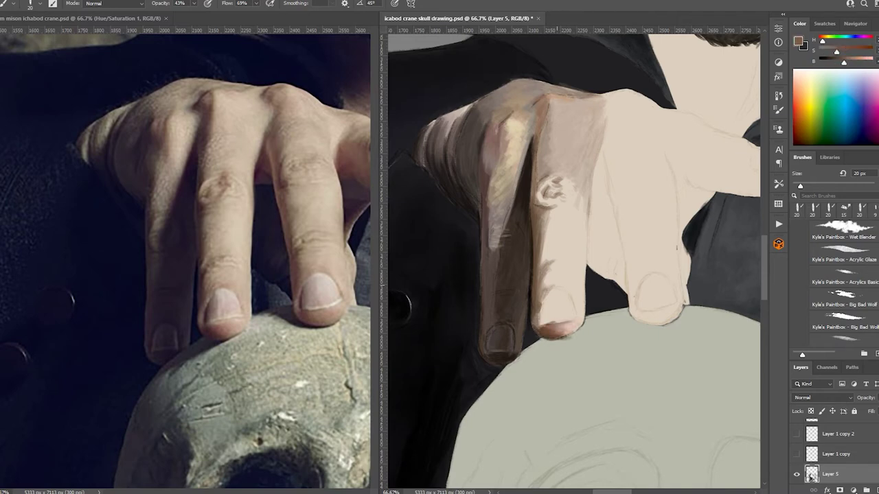
Fill the ring finger's middle and lower sections with tan and grayish-pink skin tones, and paint its nail pale pink.
left_click_drag(555, 283, 549, 302)
left_click_drag(555, 260, 553, 287)
left_click_drag(555, 209, 552, 269)
left_click_drag(566, 178, 550, 240)
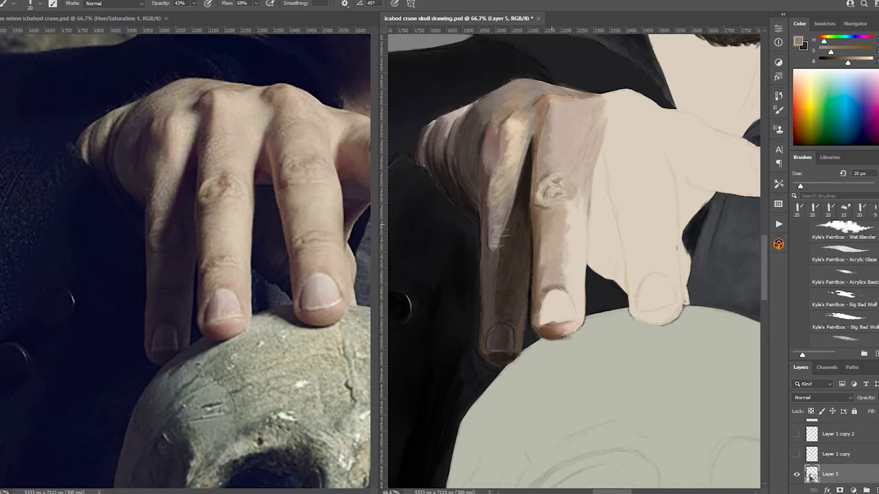
mouse_move(572, 196)
left_mouse_down()
mouse_move(546, 285)
mouse_move(574, 302)
mouse_move(573, 323)
left_mouse_up()
left_click(577, 268, "alt")
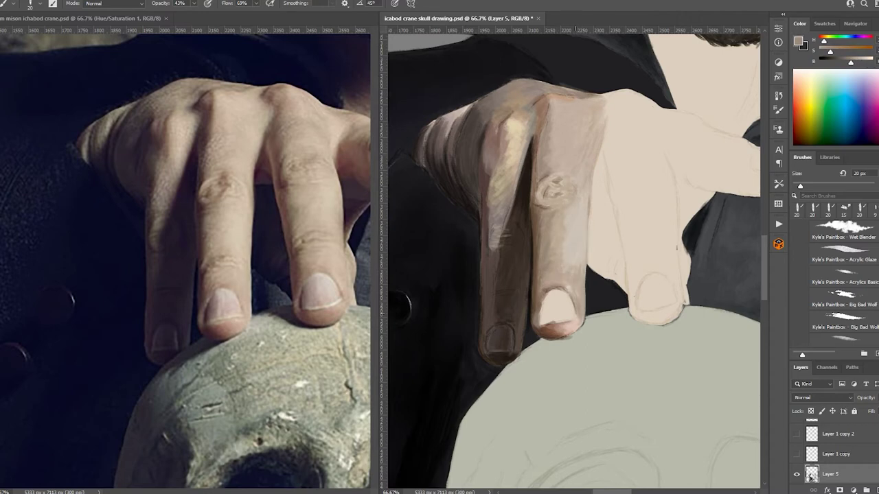
mouse_move(548, 293)
left_mouse_down()
mouse_move(550, 324)
mouse_move(553, 314)
mouse_move(543, 327)
left_mouse_up()
left_click(549, 322, "alt")
left_click(547, 302, "alt")
Fill the gap between the ring and middle fingers with near-black, adding a reddish-brown shadow at its upper end.
left_click(597, 148, "alt")
left_click_drag(600, 140, 603, 237)
left_click_drag(607, 196, 605, 261)
mouse_move(592, 175)
left_mouse_down()
mouse_move(595, 268)
mouse_move(626, 306)
left_mouse_up()
left_click(638, 292, "alt")
left_click_drag(592, 274, 621, 307)
left_click_drag(622, 233, 597, 280)
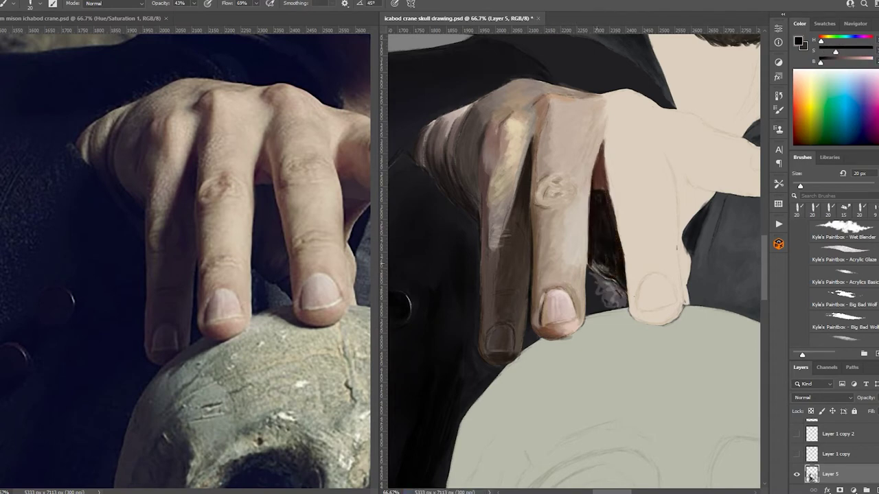
left_click(603, 184, "alt")
left_click_drag(600, 174, 608, 188)
Shade the middle finger's knuckle and the edge facing the gap with mauve and brown tones down to the nail.
left_click_drag(608, 241, 525, 236)
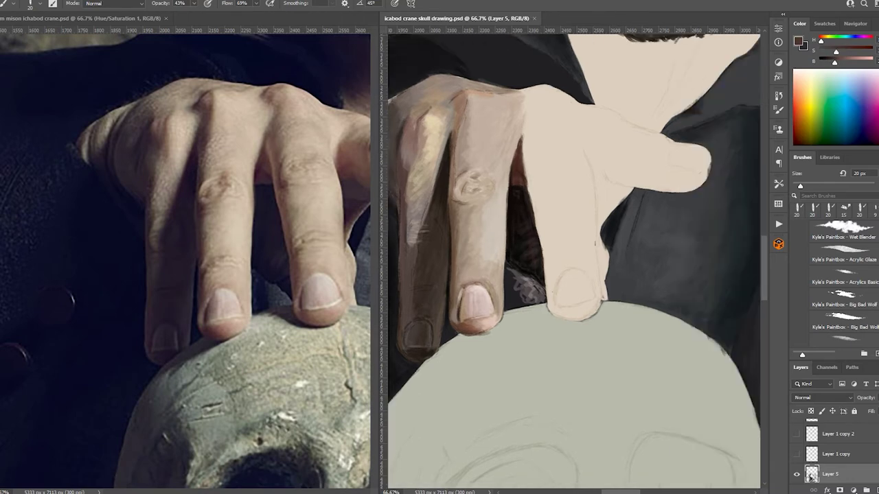
left_click(532, 96, "alt")
mouse_move(532, 93)
left_mouse_down()
mouse_move(533, 189)
mouse_move(553, 299)
mouse_move(543, 186)
left_mouse_up()
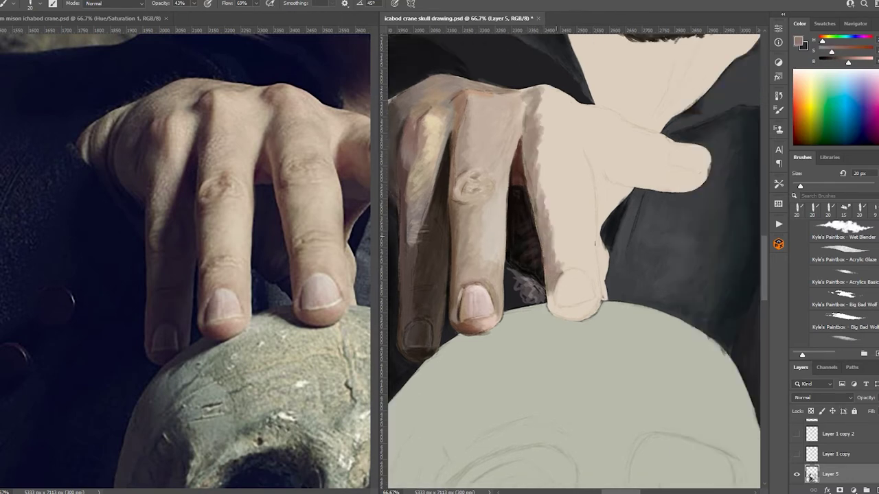
left_click_drag(560, 275, 550, 100)
mouse_move(550, 295)
left_mouse_down()
mouse_move(591, 316)
mouse_move(555, 317)
mouse_move(533, 143)
mouse_move(536, 242)
mouse_move(534, 145)
left_mouse_up()
left_click(525, 261, "alt")
left_click(524, 108, "alt")
left_click(532, 93, "alt")
left_click(570, 206, "alt")
Cover the middle finger with peach skin tones, add its joint creases, and paint the nail pinkish mauve with a dark outline.
mouse_move(594, 249)
left_mouse_down()
mouse_move(596, 296)
mouse_move(550, 168)
left_mouse_up()
left_click(564, 288, "alt")
mouse_move(558, 275)
left_mouse_down()
mouse_move(571, 304)
mouse_move(583, 306)
mouse_move(572, 305)
left_mouse_up()
left_click(576, 282, "alt")
left_click(563, 289, "alt")
left_click(555, 295, "alt")
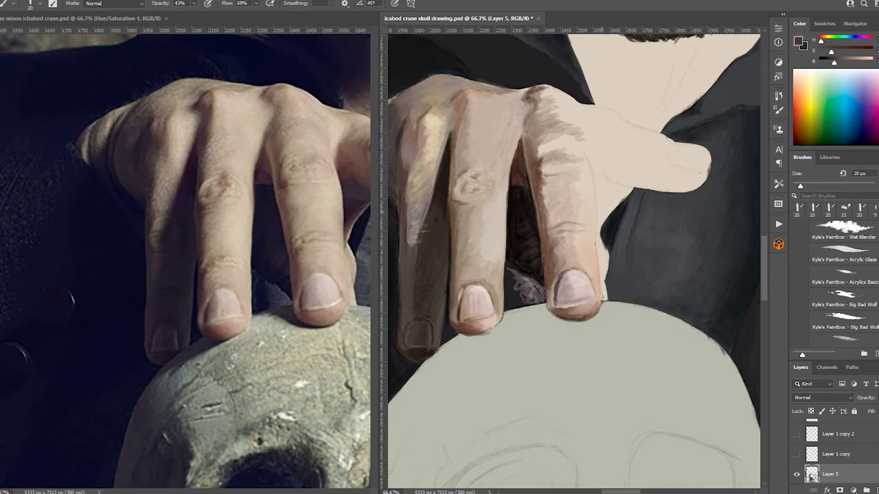
Paint dark brown and mauve shadows on the palm and thumb areas visible behind the middle finger.
scroll(185, 261, "right", 2)
left_click_drag(595, 173, 605, 212)
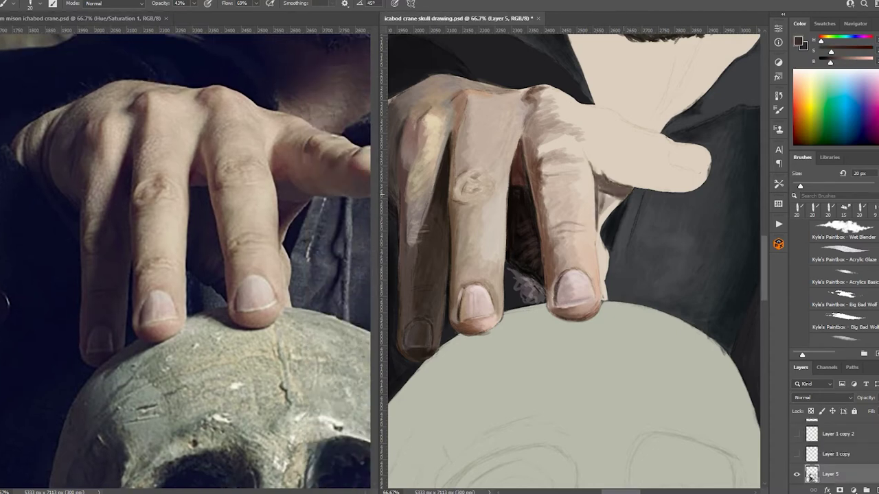
left_click_drag(599, 176, 609, 222)
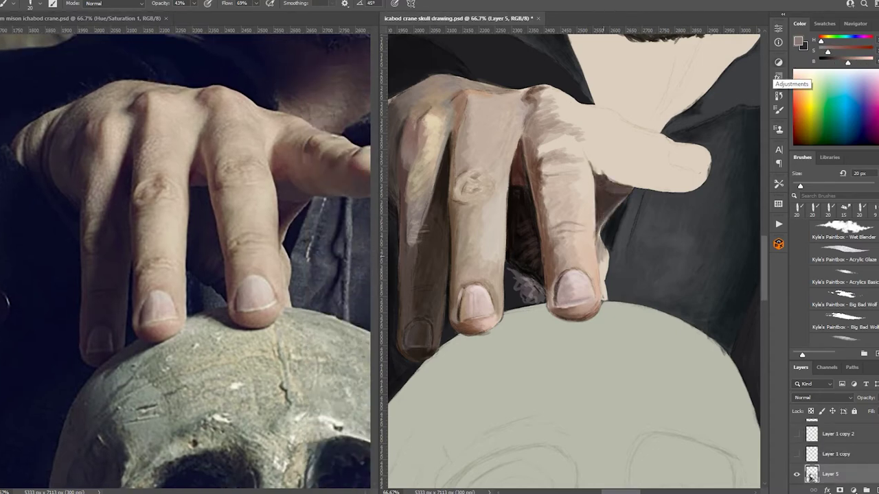
left_click_drag(600, 252, 604, 283)
left_click_drag(603, 279, 602, 297)
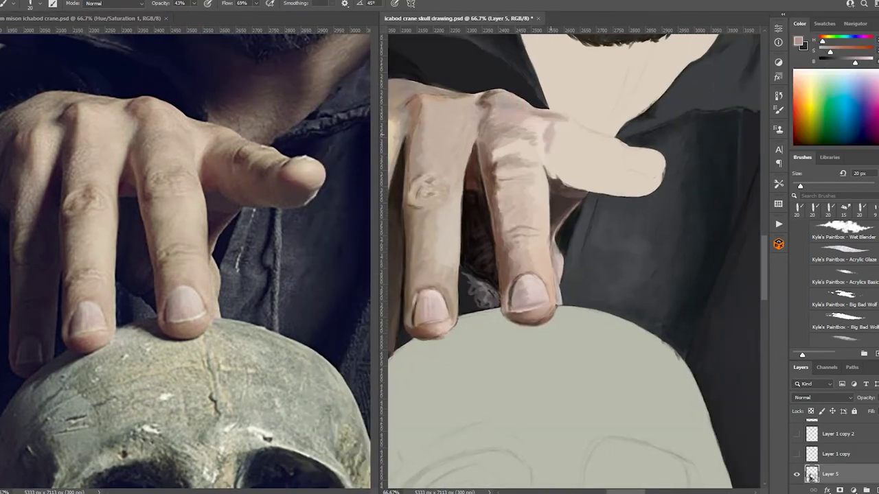
Shade the extended finger's base with mauve and its tip and underside with brown, leaving the fingertip pink.
left_click_drag(544, 136, 555, 177)
mouse_move(554, 139)
left_mouse_down()
mouse_move(572, 184)
mouse_move(560, 165)
left_mouse_up()
left_click_drag(577, 145, 551, 175)
left_click_drag(659, 173, 620, 196)
mouse_move(648, 160)
left_mouse_down()
mouse_move(602, 179)
mouse_move(603, 195)
left_mouse_up()
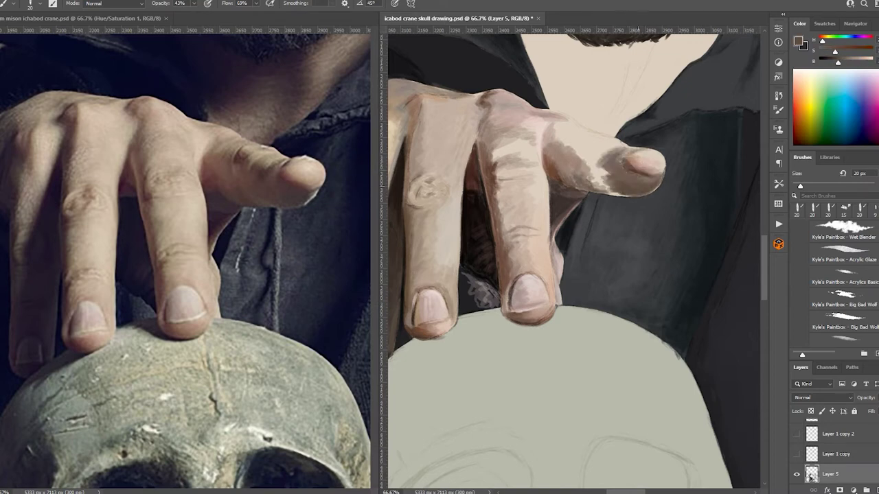
Deepen the extended finger's underside and creases with browns, and tone down the pale patches on the middle finger's knuckle.
left_click_drag(659, 176, 585, 194)
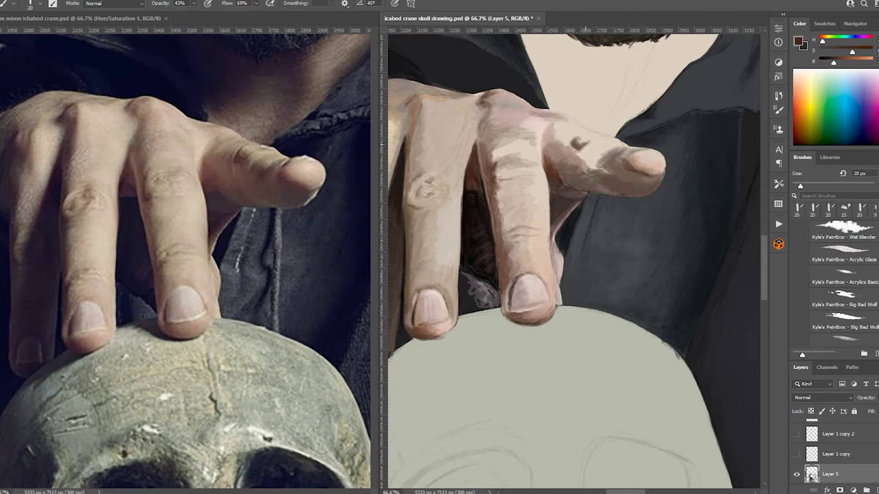
left_click_drag(589, 141, 554, 134)
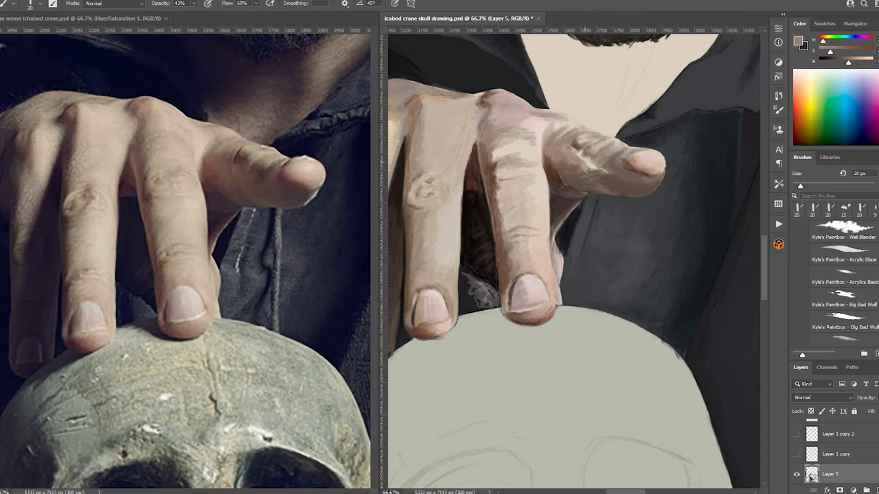
mouse_move(590, 145)
left_mouse_down()
mouse_move(553, 176)
mouse_move(649, 195)
mouse_move(597, 187)
left_mouse_up()
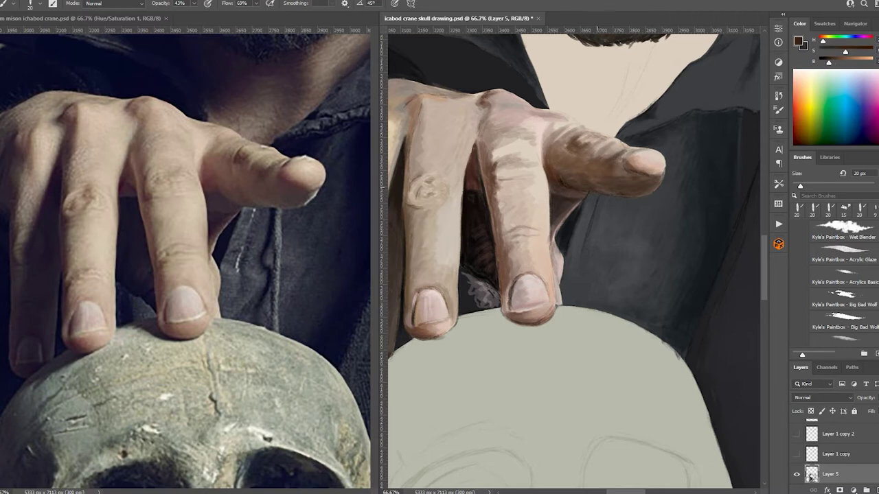
left_click_drag(598, 136, 648, 90)
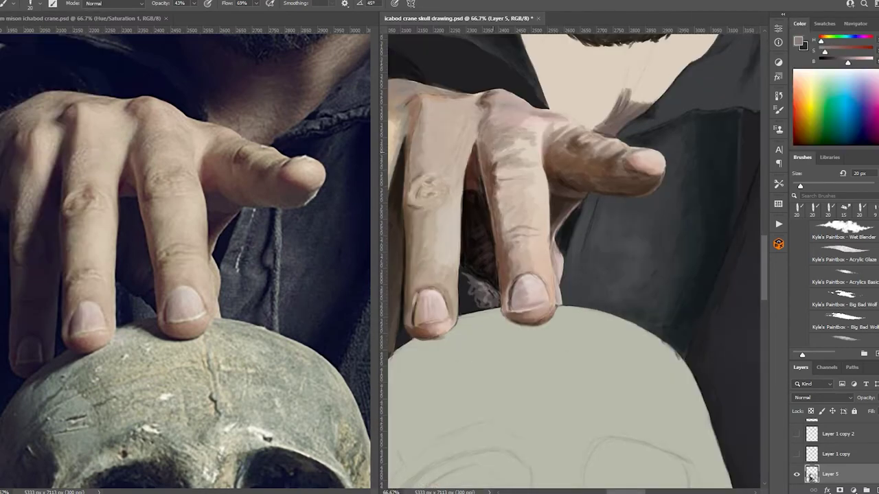
left_click(508, 147, "alt")
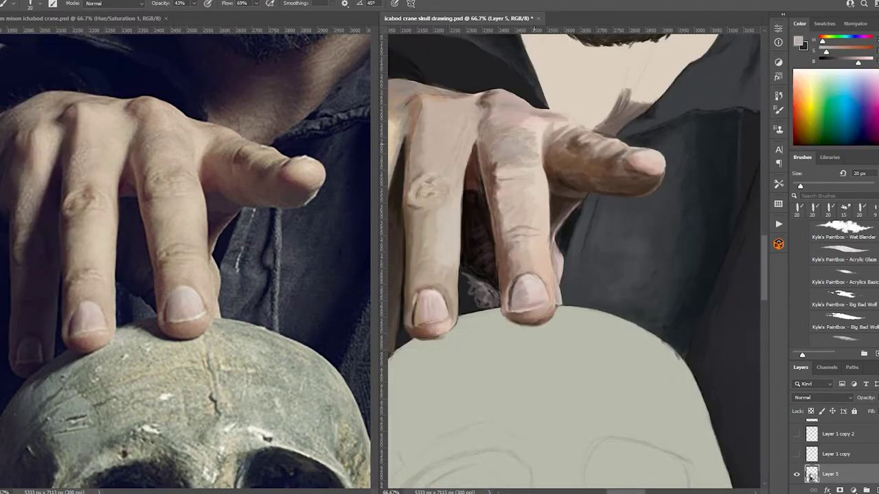
Paint the neck's shadowed side below the beard with very dark brown strokes along the collar.
left_click(855, 24)
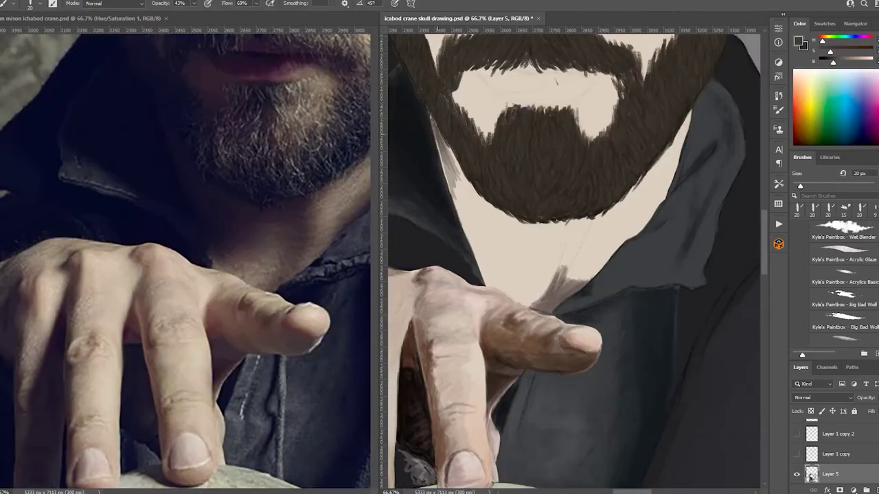
left_click_drag(440, 124, 473, 268)
left_click_drag(460, 178, 508, 271)
left_click_drag(446, 137, 508, 243)
left_click_drag(433, 118, 495, 233)
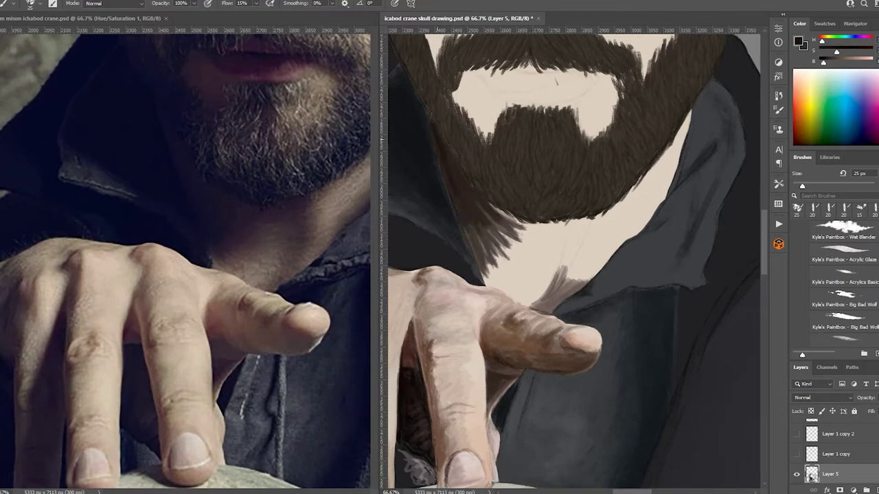
Extend the dark shadow under the beard and cover the front of the neck with brown and mauve-pink tones.
left_click_drag(440, 148, 511, 267)
mouse_move(488, 206)
left_mouse_down()
mouse_move(553, 253)
mouse_move(482, 284)
left_mouse_up()
left_click_drag(557, 226, 498, 288)
left_click_drag(549, 244, 494, 302)
left_click_drag(543, 288, 491, 306)
left_click_drag(512, 271, 482, 291)
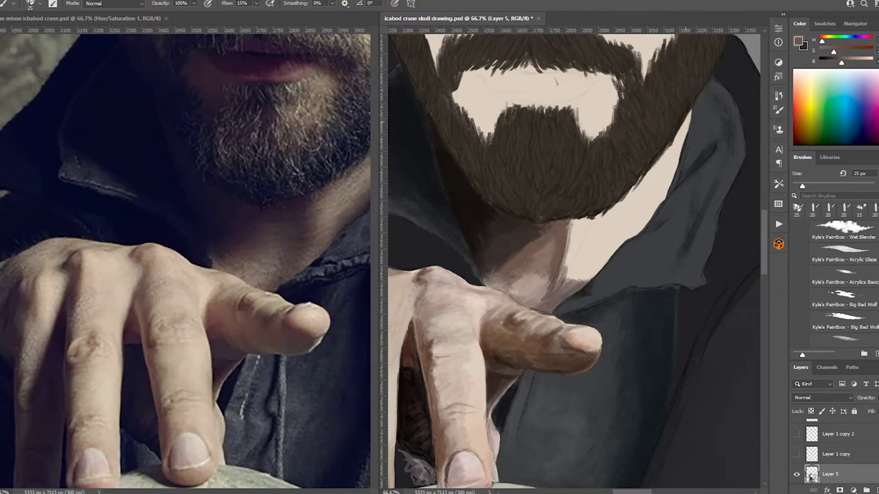
Add brown shadow strokes down the neck's tendon and along its lower edge beside the lit-side collar.
mouse_move(587, 218)
left_mouse_down()
mouse_move(543, 287)
mouse_move(549, 285)
left_mouse_up()
left_click_drag(621, 225, 584, 265)
left_click_drag(662, 199, 604, 261)
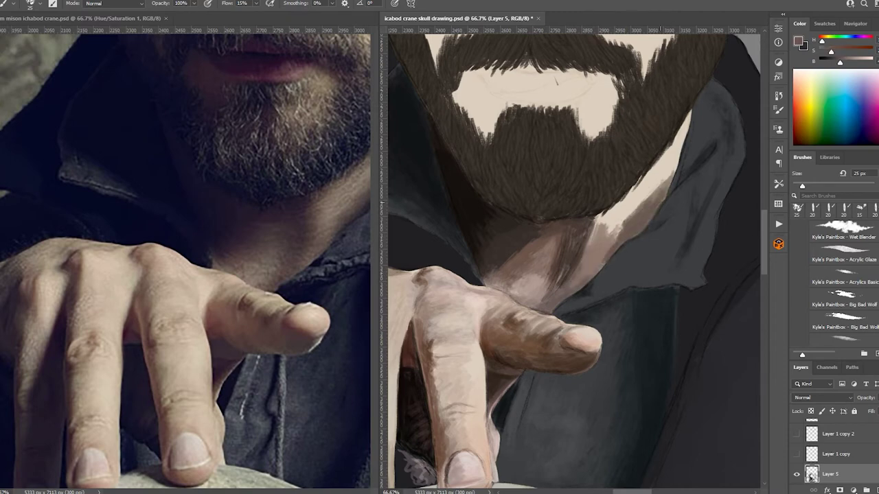
Cover the lit strip of neck beside the collar with pinkish skin tones and blend the neck using Kyle's Wet Blender.
left_click_drag(206, 275, 131, 281)
left_click_drag(687, 116, 590, 247)
left_click_drag(687, 140, 615, 227)
left_click(844, 225)
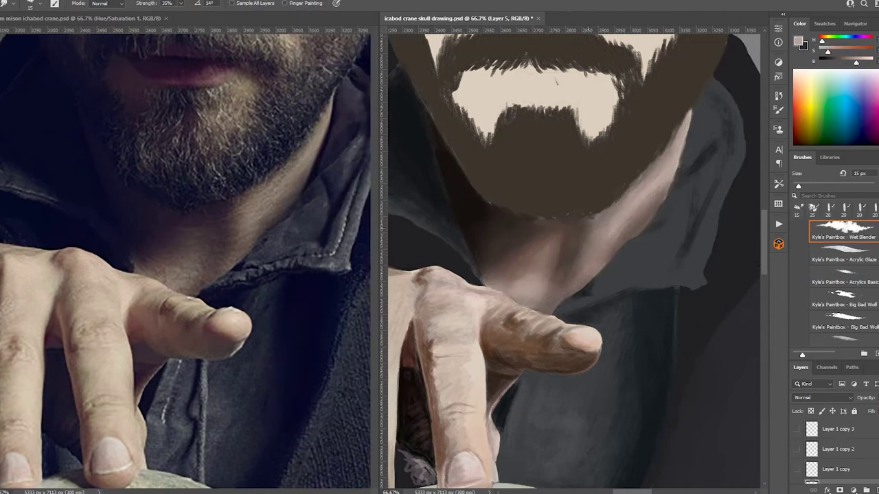
Paint a near-black shadow line along the edge where the lit side of the neck meets the collar.
key("b")
left_click_drag(670, 182, 591, 281)
left_click_drag(659, 195, 601, 267)
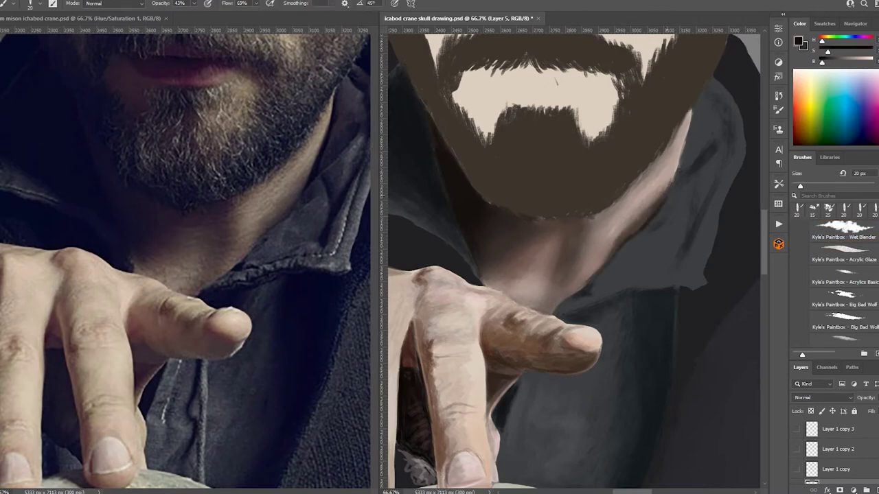
left_click_drag(667, 200, 691, 109)
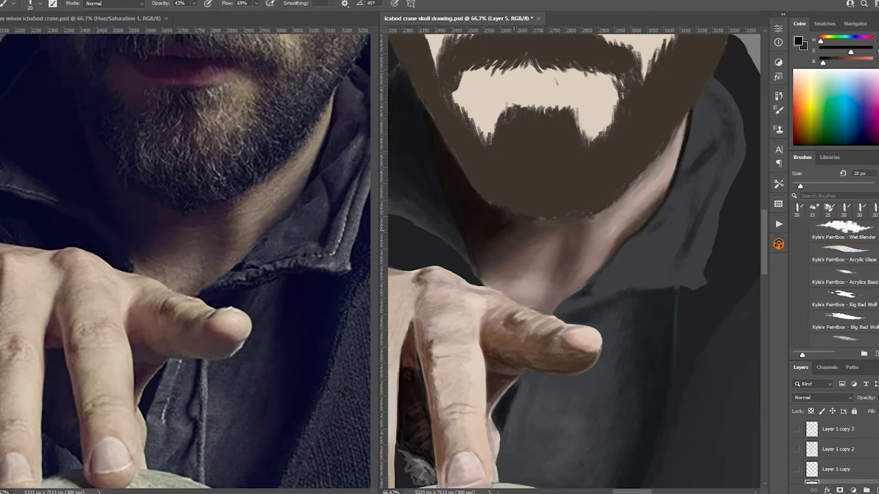
Deepen the shadows under the beard and along the neck's tendon with dark reddish-brown strokes.
left_click_drag(484, 223, 515, 261)
mouse_move(532, 222)
left_mouse_down()
mouse_move(589, 228)
mouse_move(560, 287)
left_mouse_up()
mouse_move(608, 209)
left_mouse_down()
mouse_move(580, 267)
mouse_move(597, 259)
left_mouse_up()
left_click_drag(678, 147, 652, 206)
left_click_drag(560, 287, 548, 312)
left_click_drag(558, 246, 498, 287)
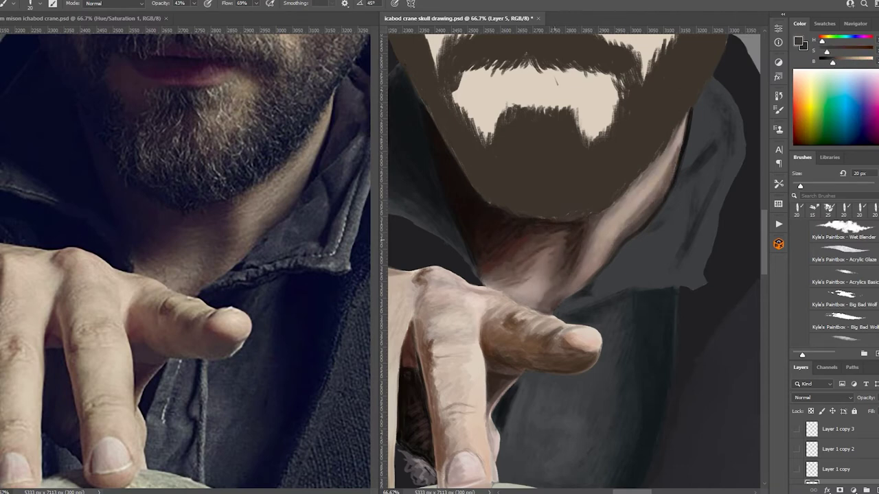
Smudge the neck's shadow and skin tones together with the Wet Blender.
key("r")
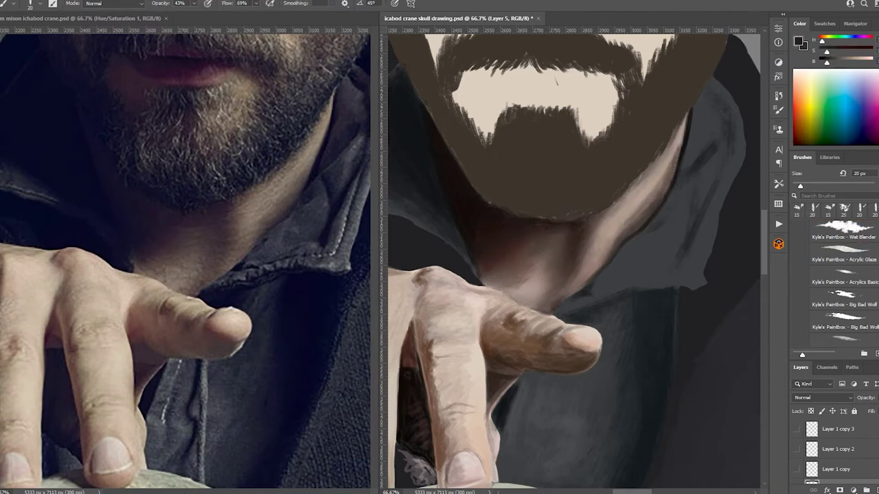
left_click_drag(564, 233, 519, 299)
left_click_drag(543, 257, 515, 285)
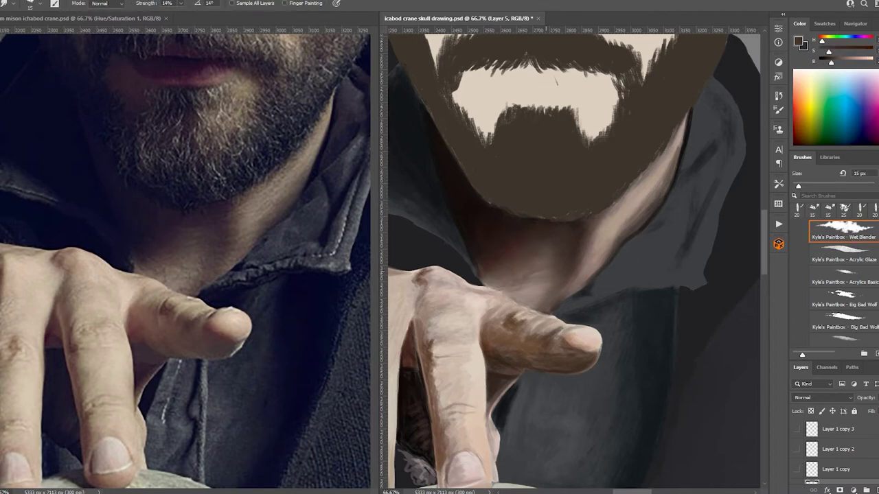
left_click_drag(599, 250, 581, 285)
left_click_drag(661, 156, 604, 244)
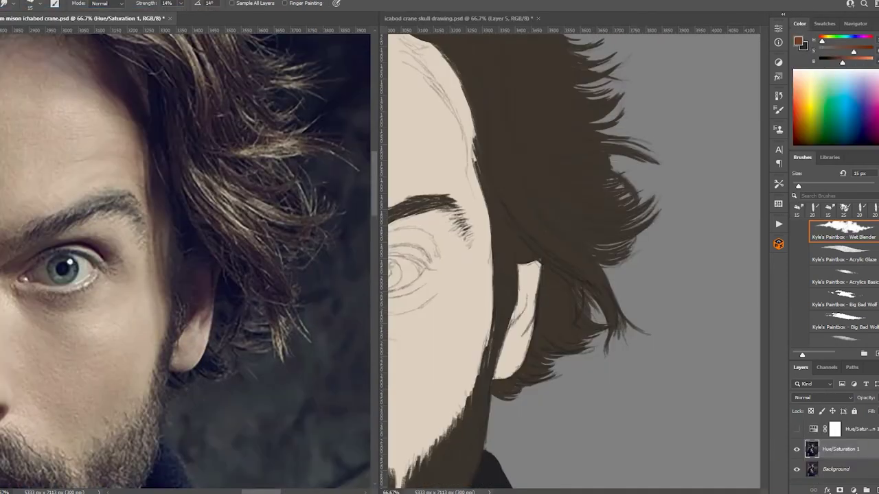
Paint the inner part of the ear on the lit side of the face with dark reddish-brown shadows.
mouse_move(525, 278)
left_mouse_down()
mouse_move(509, 329)
mouse_move(534, 267)
left_mouse_up()
left_click(522, 289, "alt")
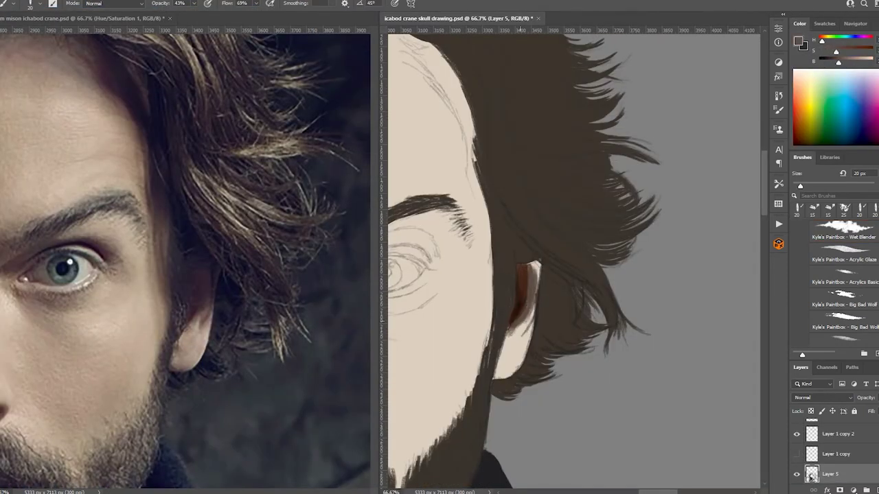
left_click_drag(515, 337, 534, 301)
Cover the lit ear's lobe with pinkish and mauve skin tones and darken the ear's upper rim.
left_click(512, 367, "alt")
left_click_drag(522, 356, 495, 379)
left_click_drag(533, 322, 503, 357)
left_click_drag(530, 339, 501, 364)
left_click(532, 268, "alt")
mouse_move(535, 260)
left_mouse_down()
mouse_move(513, 368)
mouse_move(528, 283)
left_mouse_up()
mouse_move(522, 328)
left_mouse_down()
mouse_move(499, 369)
mouse_move(504, 375)
left_mouse_up()
Hide the Layer 1 copy 2 sketch layer and refine the lit ear's lobe with soft pink tones.
left_click(796, 434)
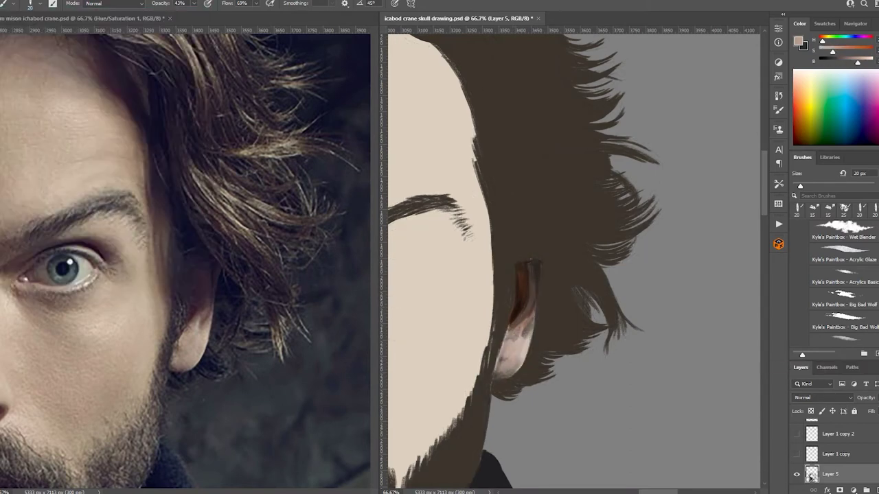
left_click_drag(509, 331, 496, 373)
left_click_drag(534, 315, 508, 377)
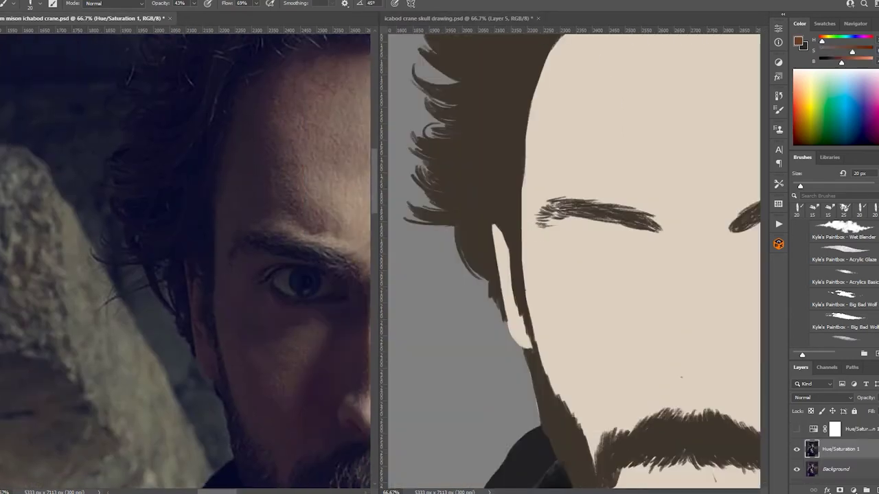
Fill the ear on the shadowed side of the face with reddish brown and add dark brown accents inside it.
left_click_drag(522, 295, 508, 347)
left_click_drag(494, 228, 528, 346)
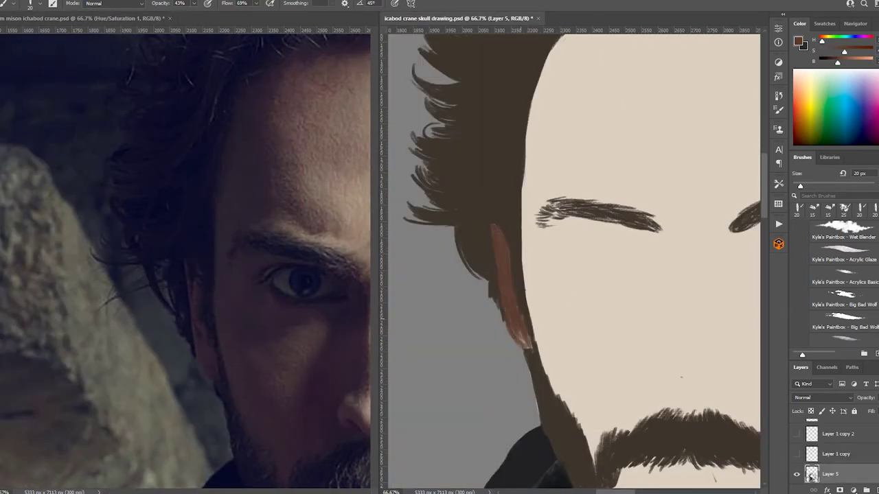
left_click_drag(505, 291, 506, 307)
left_click(505, 307, "alt")
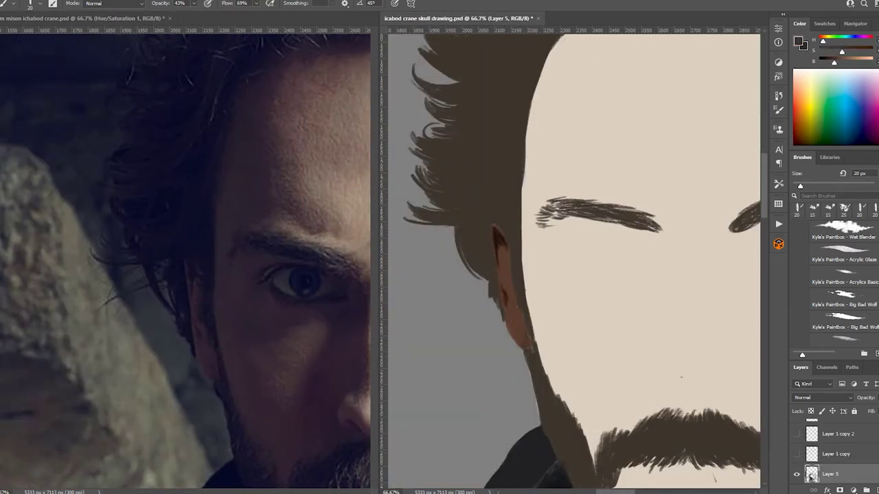
left_click(509, 262, "alt")
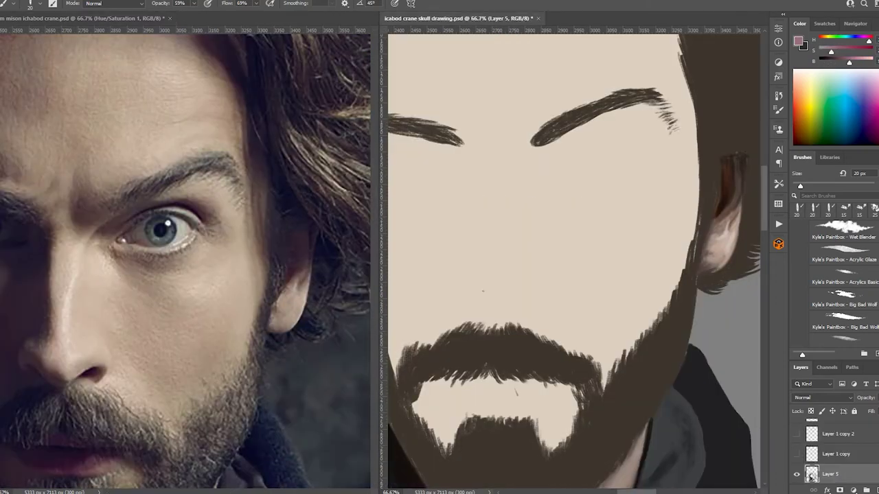
Darken the upper inside of the lit ear with a muted purplish brown.
left_click(731, 172, "alt")
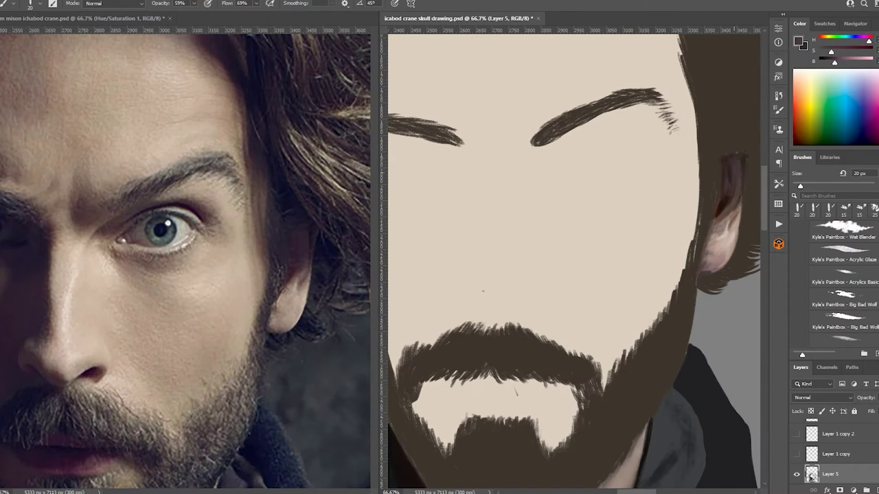
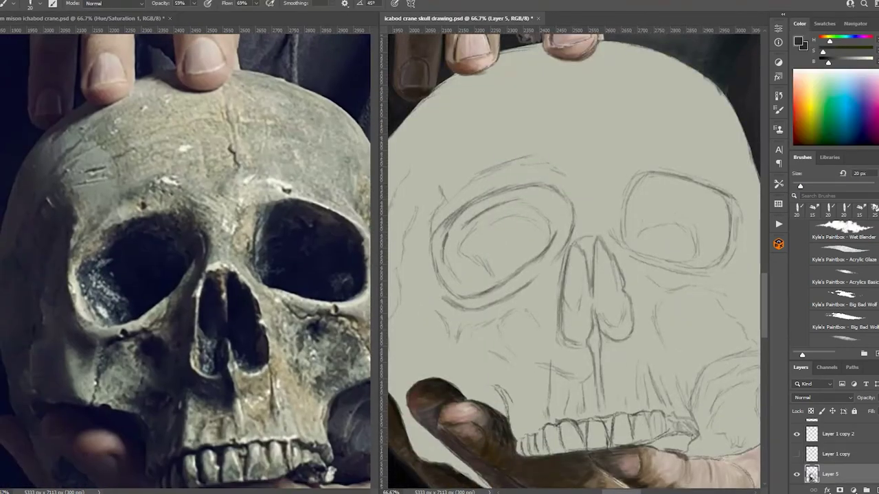
Block in the dark interiors of the skull's two eye sockets with near-black.
left_click_drag(484, 219, 535, 282)
left_click_drag(467, 206, 528, 240)
mouse_move(529, 275)
left_mouse_down()
mouse_move(467, 234)
mouse_move(539, 210)
left_mouse_up()
left_click_drag(463, 213, 484, 275)
left_click_drag(631, 237, 694, 254)
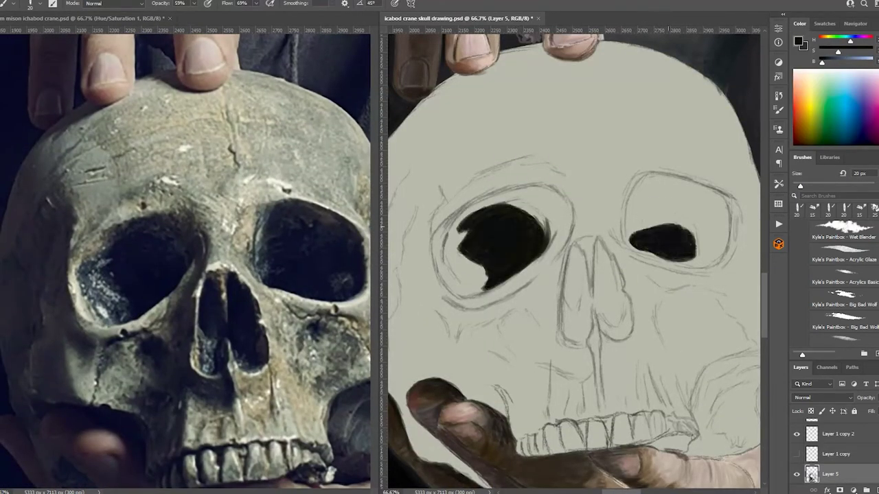
mouse_move(635, 206)
left_mouse_down()
mouse_move(683, 220)
mouse_move(727, 254)
left_mouse_up()
Fill both nasal cavities of the skull with black and add grey and brownish tones to their lower parts.
left_click_drag(573, 254, 580, 309)
mouse_move(601, 243)
left_mouse_down()
mouse_move(615, 320)
mouse_move(583, 309)
mouse_move(623, 322)
mouse_move(626, 335)
left_mouse_up()
left_click_drag(604, 302, 628, 340)
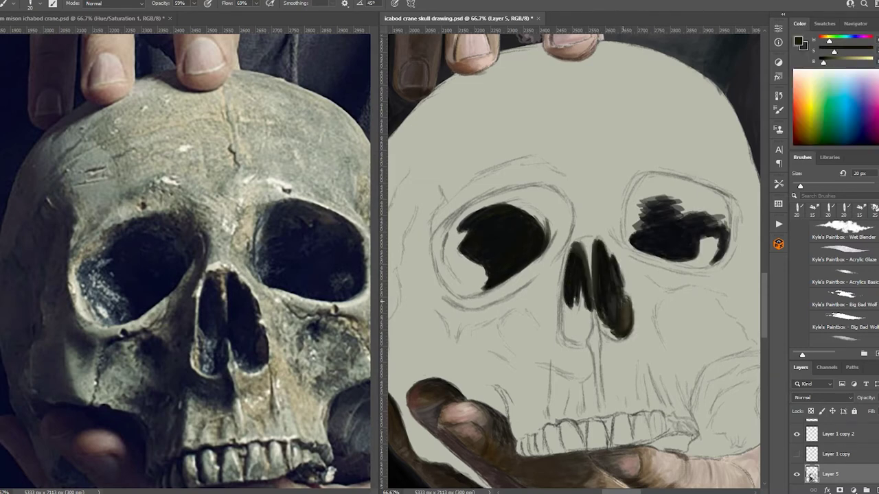
mouse_move(621, 288)
left_mouse_down()
mouse_move(632, 337)
mouse_move(614, 333)
left_mouse_up()
left_click(622, 322, "alt")
left_click_drag(567, 302, 576, 340)
left_click_drag(566, 282, 580, 344)
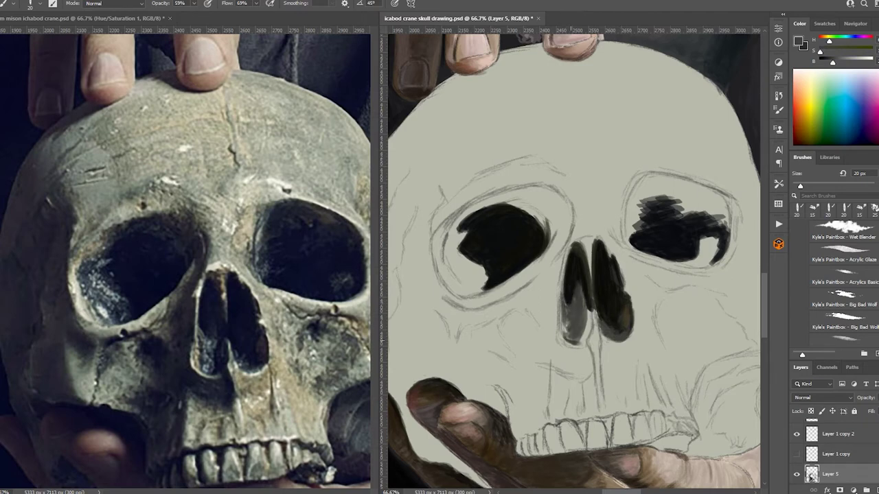
left_click_drag(563, 306, 591, 357)
left_click_drag(580, 294, 566, 340)
left_click(576, 309, "alt")
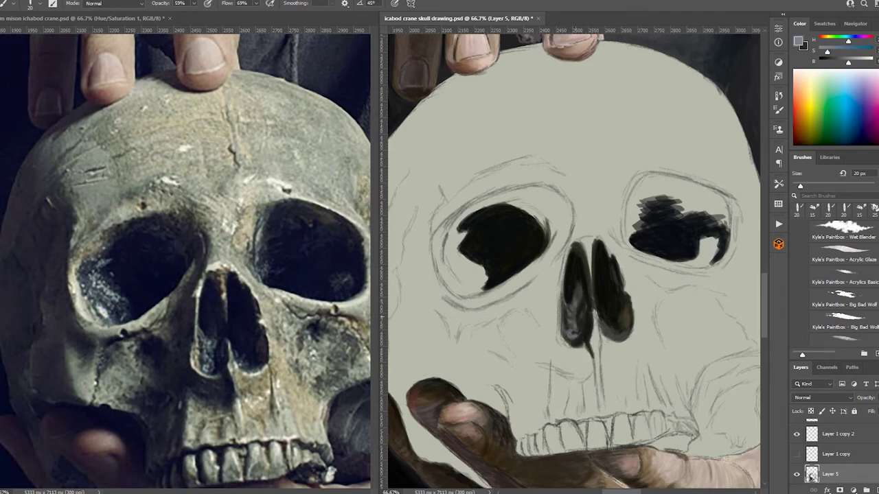
Extend the left eye socket's fill to its sketched inner outline with dark blue-grey around the black center.
left_click_drag(453, 216, 481, 292)
left_click_drag(446, 247, 484, 295)
mouse_move(450, 219)
left_mouse_down()
mouse_move(542, 189)
mouse_move(549, 243)
left_mouse_up()
mouse_move(539, 210)
left_mouse_down()
mouse_move(457, 254)
mouse_move(491, 289)
left_mouse_up()
Fill the right eye socket up to its outline with blue-black and add a subtle grey patch in its lower outer corner.
left_click_drag(652, 178, 639, 194)
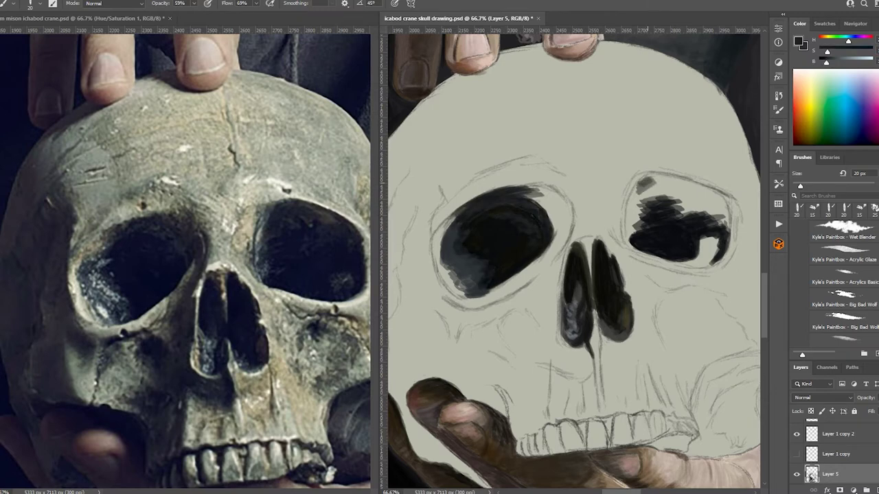
left_click_drag(628, 227, 690, 175)
left_click_drag(642, 206, 717, 203)
left_click_drag(577, 274, 561, 264)
mouse_move(615, 220)
left_mouse_down()
mouse_move(707, 203)
mouse_move(711, 247)
left_mouse_up()
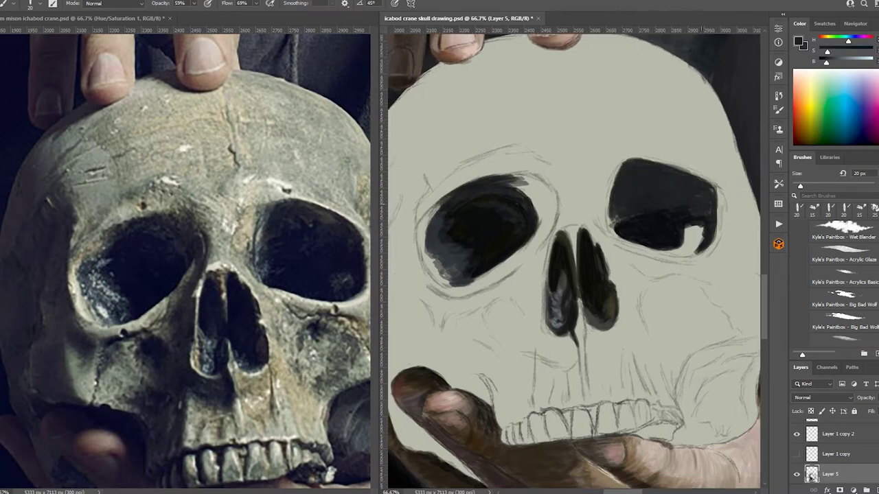
left_click_drag(577, 275, 575, 279)
mouse_move(683, 191)
left_mouse_down()
mouse_move(708, 217)
mouse_move(703, 250)
left_mouse_up()
left_click_drag(607, 206, 639, 234)
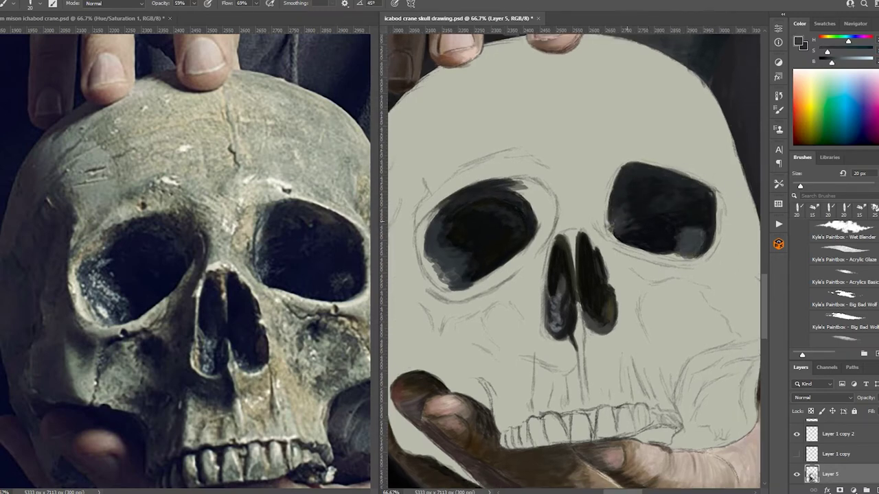
left_click_drag(618, 191, 635, 206)
left_click_drag(628, 254, 692, 256)
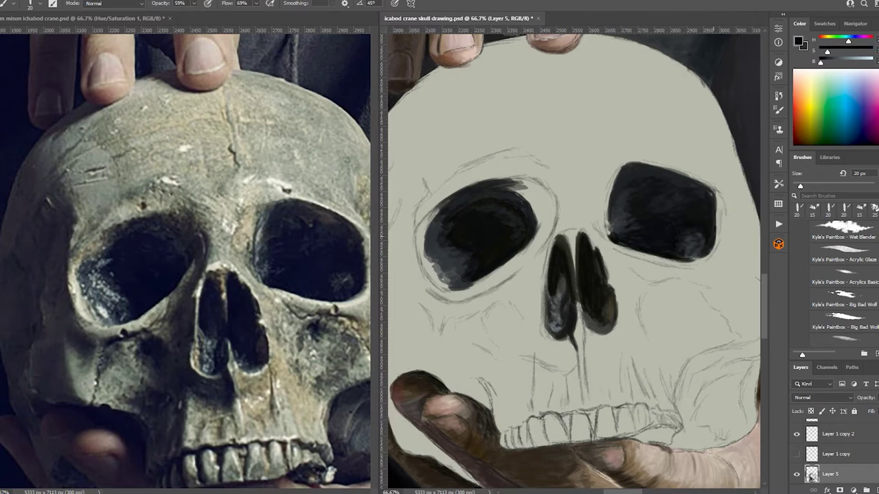
left_click_drag(716, 199, 715, 247)
Widen the left eye socket's shadow toward the nose bridge with dark brownish grey and lighten its lower outer area with bluish grey.
left_click_drag(546, 196, 553, 267)
mouse_move(501, 180)
left_mouse_down()
mouse_move(534, 179)
mouse_move(554, 206)
mouse_move(549, 230)
left_mouse_up()
left_click_drag(529, 193, 549, 232)
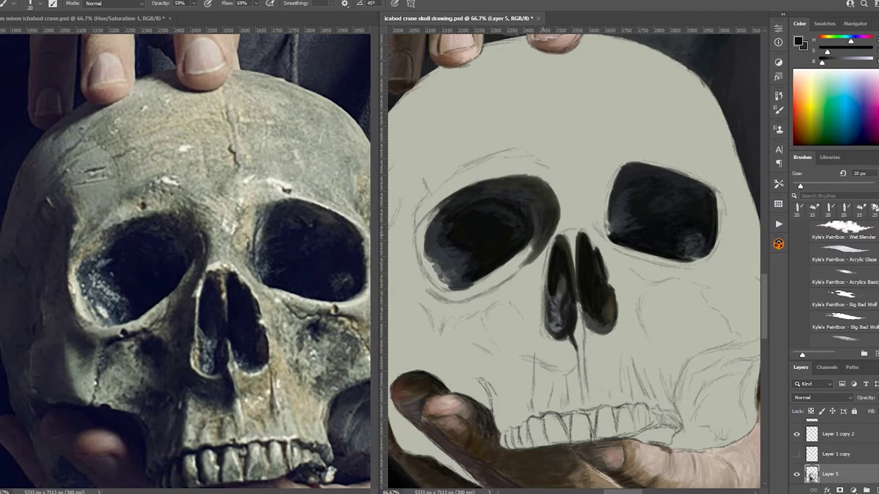
left_click(505, 183, "alt")
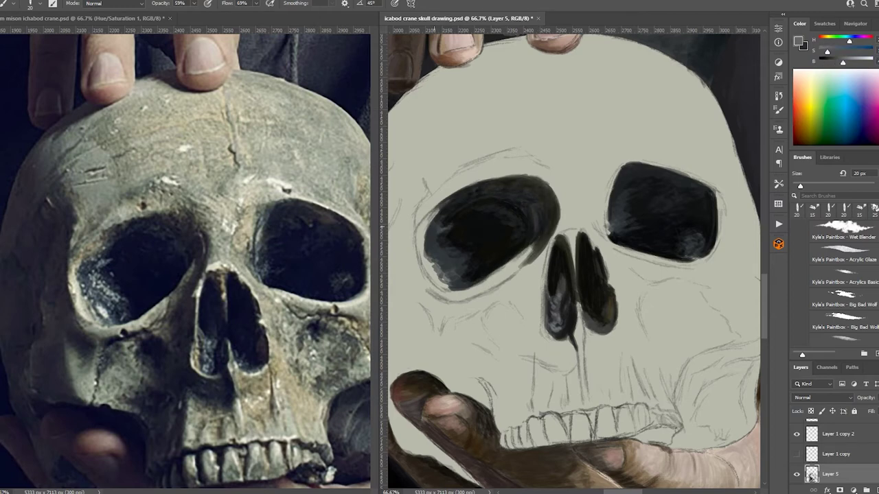
Shade the bone left of the nasal cavity, the left cheek hollow and the upper jaw with dark olive-grey.
mouse_move(486, 309)
left_mouse_down()
mouse_move(511, 328)
mouse_move(517, 347)
mouse_move(542, 250)
mouse_move(521, 330)
mouse_move(563, 360)
mouse_move(535, 309)
mouse_move(525, 409)
left_mouse_up()
left_click(553, 367, "alt")
mouse_move(553, 367)
left_mouse_down()
mouse_move(577, 378)
mouse_move(535, 374)
mouse_move(570, 409)
mouse_move(539, 412)
mouse_move(549, 401)
mouse_move(565, 412)
mouse_move(580, 374)
mouse_move(562, 379)
mouse_move(597, 411)
left_mouse_up()
mouse_move(587, 336)
left_mouse_down()
mouse_move(604, 383)
mouse_move(614, 364)
left_mouse_up()
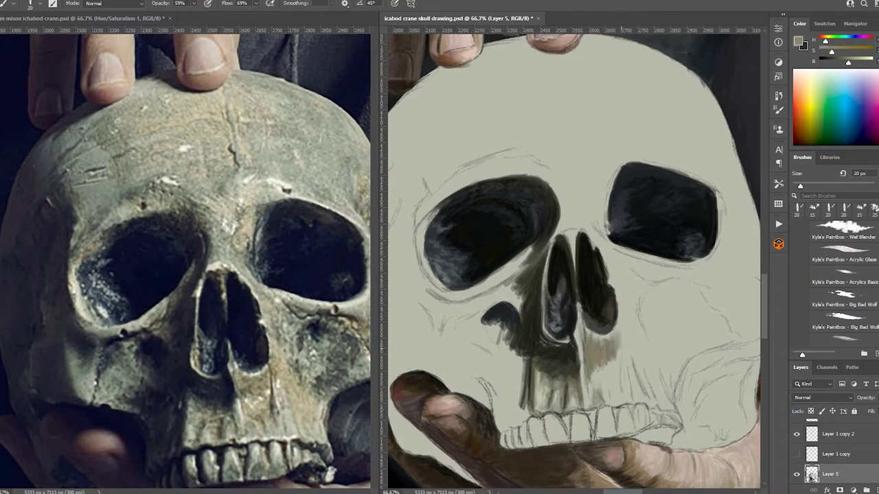
Paint the upper jaw below the right nasal cavity with vertical ochre and grey-olive strokes.
mouse_move(618, 322)
left_mouse_down()
mouse_move(618, 384)
mouse_move(652, 404)
left_mouse_up()
left_click(605, 357, "alt")
left_click_drag(591, 374, 621, 405)
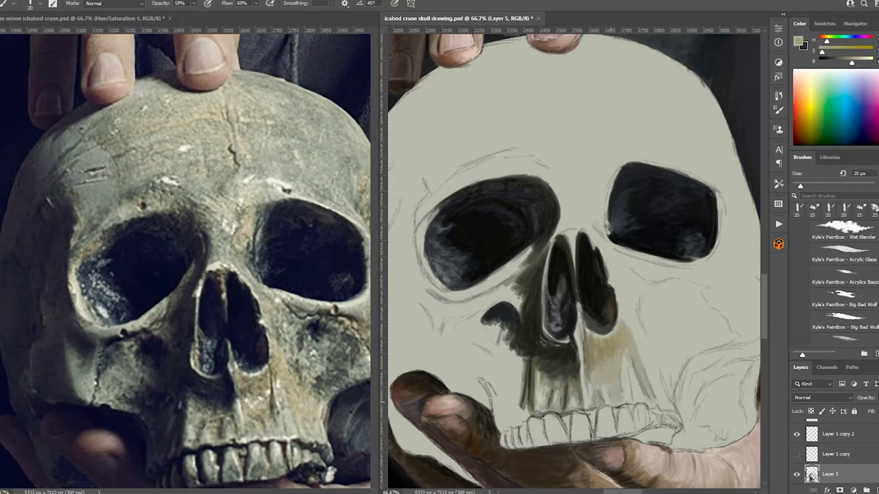
left_click_drag(622, 368, 642, 404)
left_click_drag(622, 350, 635, 401)
left_click(634, 385, "alt")
left_click_drag(622, 336, 620, 395)
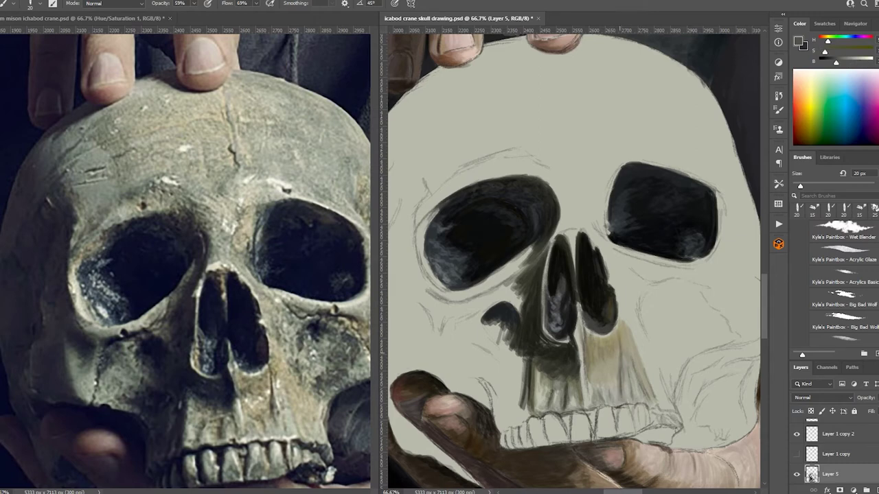
Darken the left side of the upper jaw and cheek, and fill the gap above the supporting fingers with black.
left_click_drag(508, 371, 545, 364)
left_click_drag(546, 357, 560, 422)
left_click_drag(528, 371, 532, 426)
left_click_drag(556, 352, 560, 419)
mouse_move(527, 337)
left_mouse_down()
mouse_move(521, 354)
mouse_move(543, 357)
left_mouse_up()
mouse_move(494, 344)
left_mouse_down()
mouse_move(549, 377)
mouse_move(515, 386)
mouse_move(536, 425)
left_mouse_up()
mouse_move(481, 371)
left_mouse_down()
mouse_move(530, 401)
mouse_move(530, 423)
left_mouse_up()
mouse_move(450, 360)
left_mouse_down()
mouse_move(477, 367)
mouse_move(420, 374)
left_mouse_up()
left_click_drag(549, 274, 514, 233)
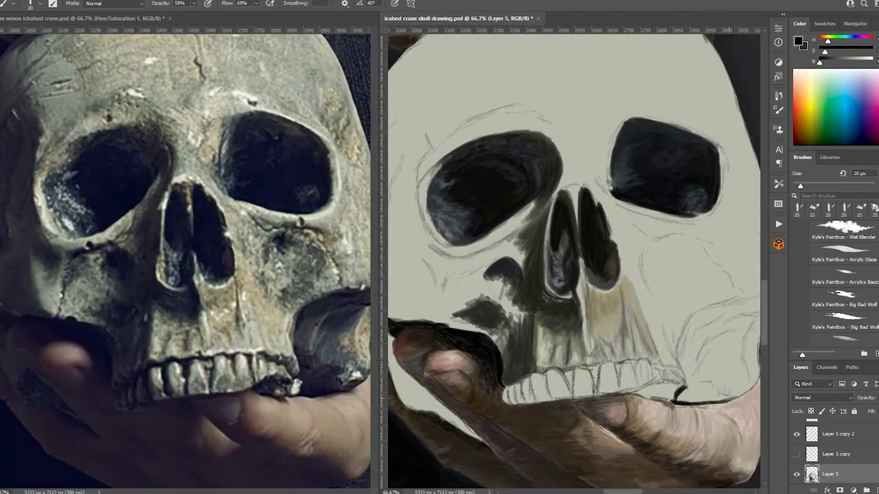
Block in the right jaw recess with grey, darken the cheekbone's underside and paint the broken gap beside the teeth black.
left_click_drag(670, 388, 741, 398)
mouse_move(680, 388)
left_mouse_down()
mouse_move(633, 384)
mouse_move(639, 399)
left_mouse_up()
left_click_drag(686, 309, 629, 305)
left_click_drag(725, 273, 625, 343)
left_click_drag(680, 327, 645, 352)
mouse_move(695, 314)
left_mouse_down()
mouse_move(644, 346)
mouse_move(644, 382)
left_mouse_up()
left_click_drag(677, 335, 644, 371)
left_click_drag(702, 358, 659, 382)
left_click_drag(695, 326, 663, 347)
left_click_drag(701, 369, 687, 389)
left_click_drag(726, 272, 699, 308)
left_click_drag(646, 340, 637, 374)
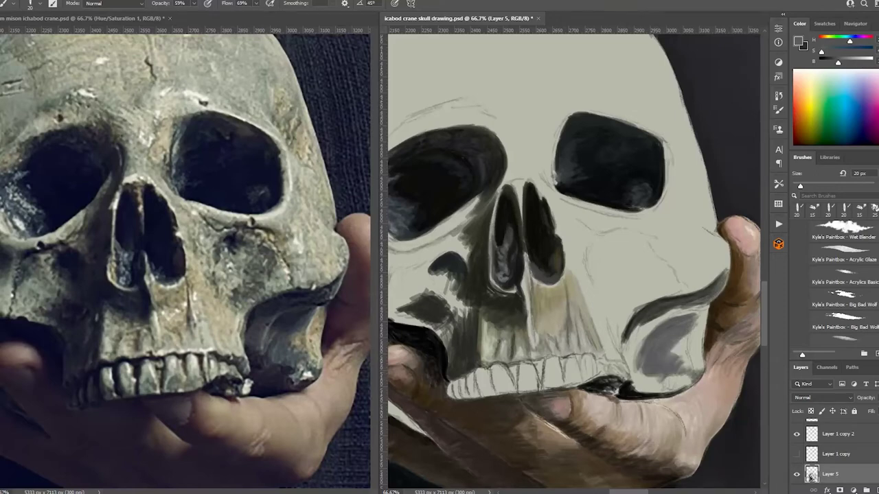
Deepen the right jaw recess with curved black and dark grey strokes along its inner, upper and bottom edges.
left_click_drag(654, 322, 625, 373)
mouse_move(716, 298)
left_mouse_down()
mouse_move(640, 329)
mouse_move(620, 355)
left_mouse_up()
left_click_drag(655, 302, 621, 375)
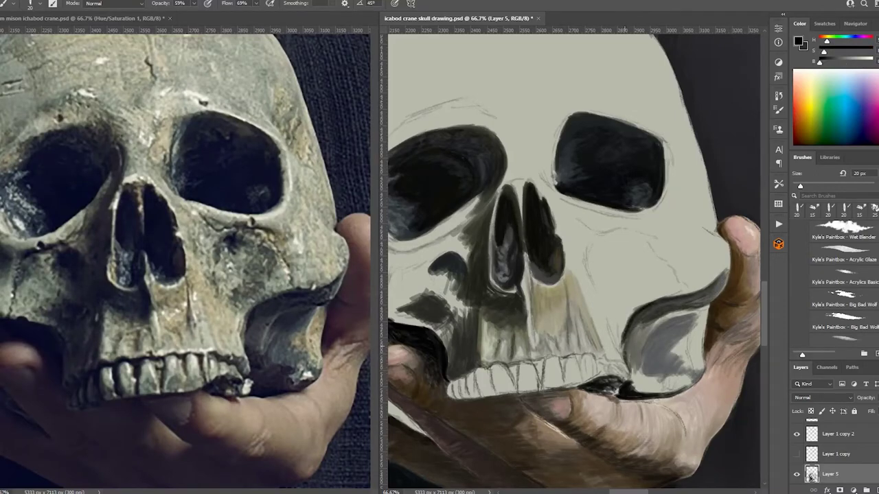
left_click_drag(634, 345, 625, 383)
left_click_drag(668, 392, 631, 371)
left_click_drag(689, 379, 634, 392)
left_click_drag(707, 295, 646, 315)
mouse_move(687, 316)
left_mouse_down()
mouse_move(651, 336)
mouse_move(657, 346)
left_mouse_up()
left_click_drag(657, 360, 633, 378)
left_click_drag(657, 342, 642, 370)
left_click_drag(641, 324, 627, 349)
left_click_drag(708, 306, 633, 346)
Blend olive-grey shading over the lower part of the right cheekbone, just above the jaw recess.
left_click(687, 274, "alt")
left_click_drag(728, 253, 627, 313)
left_click_drag(695, 279, 618, 345)
left_click_drag(652, 273, 619, 340)
Shade the cheek hollow below the right eye socket with mid-grey and darken its upper and outer edges.
left_click_drag(585, 271, 645, 230)
left_click_drag(597, 255, 622, 238)
left_click_drag(592, 249, 595, 273)
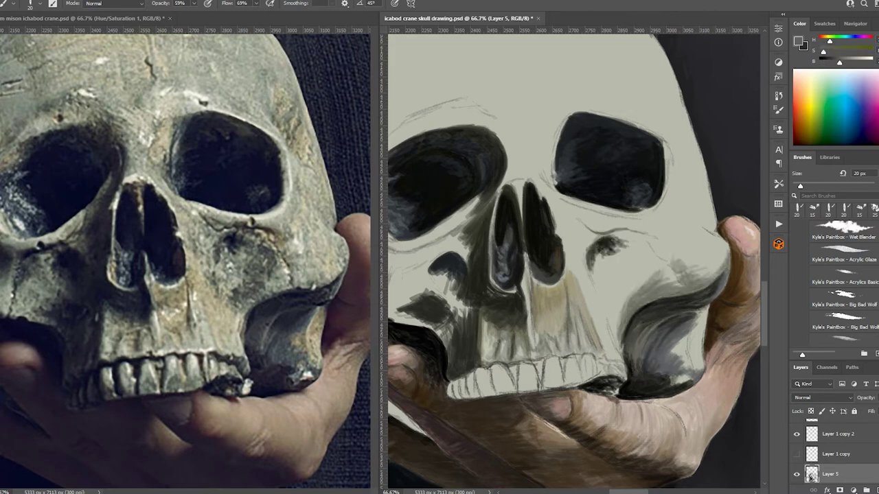
left_click_drag(646, 233, 618, 298)
left_click_drag(642, 254, 600, 309)
left_click_drag(622, 245, 582, 295)
left_click_drag(644, 284, 603, 323)
left_click_drag(652, 247, 596, 297)
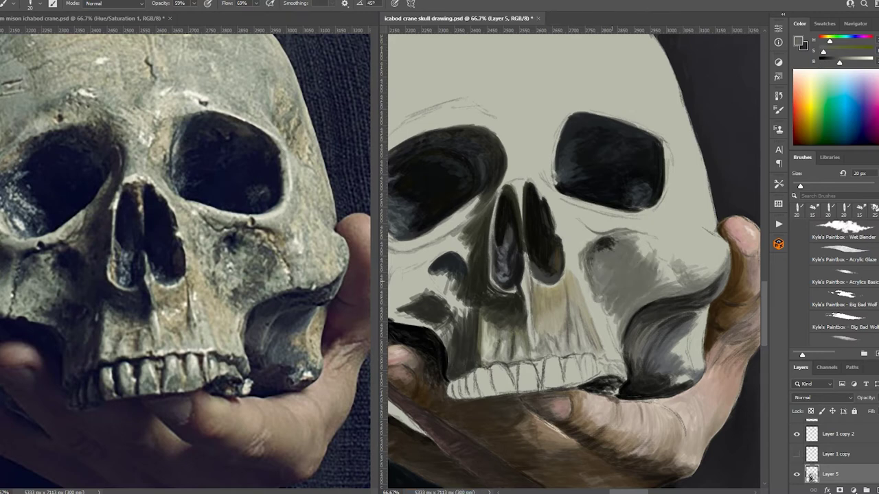
left_click_drag(653, 274, 603, 323)
left_click_drag(651, 248, 630, 282)
left_click_drag(631, 233, 596, 261)
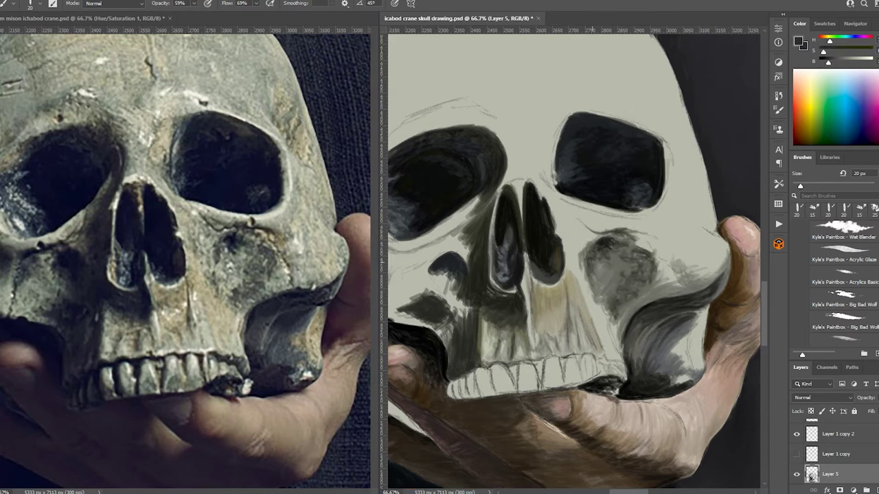
Mottle the right cheek hollow with lighter grey-green dabs and add teal-grey strokes inside the jaw recess.
left_click(605, 287, "alt")
left_click_drag(612, 296, 600, 315)
left_click(618, 275, "alt")
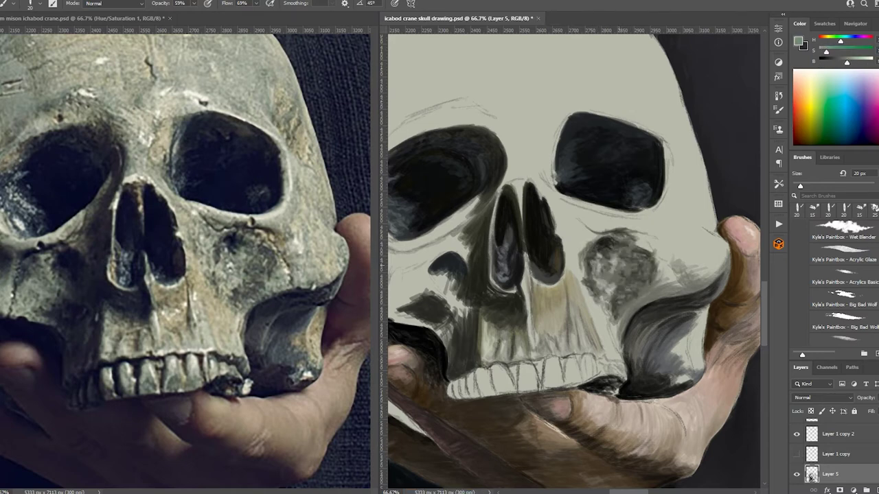
left_click_drag(631, 244, 622, 286)
left_click_drag(666, 267, 584, 234)
left_click(680, 323, "alt")
left_click_drag(695, 319, 670, 357)
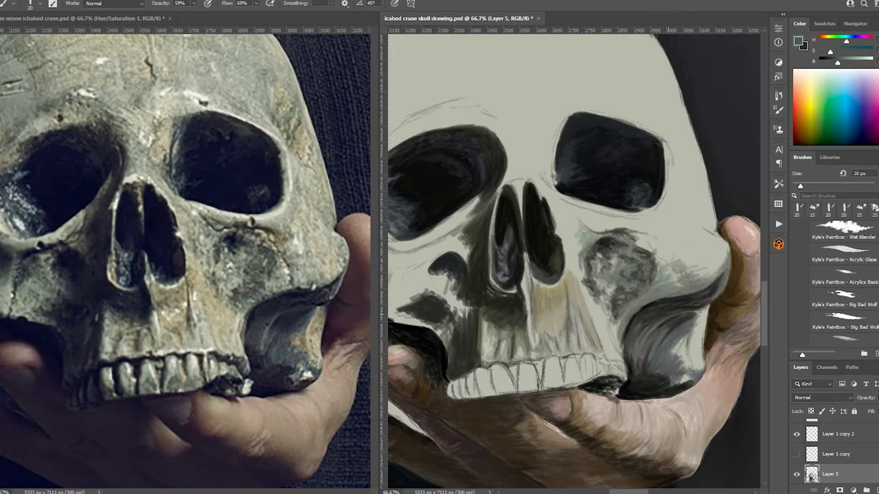
Cover the right cheekbone with pale grey-green tones, add its thin dark crack and shade the temple edge above it.
left_click(687, 258, "alt")
left_click_drag(689, 253, 721, 274)
left_click(714, 247, "alt")
mouse_move(728, 241)
left_mouse_down()
mouse_move(677, 265)
mouse_move(685, 277)
left_mouse_up()
left_click_drag(678, 258, 659, 280)
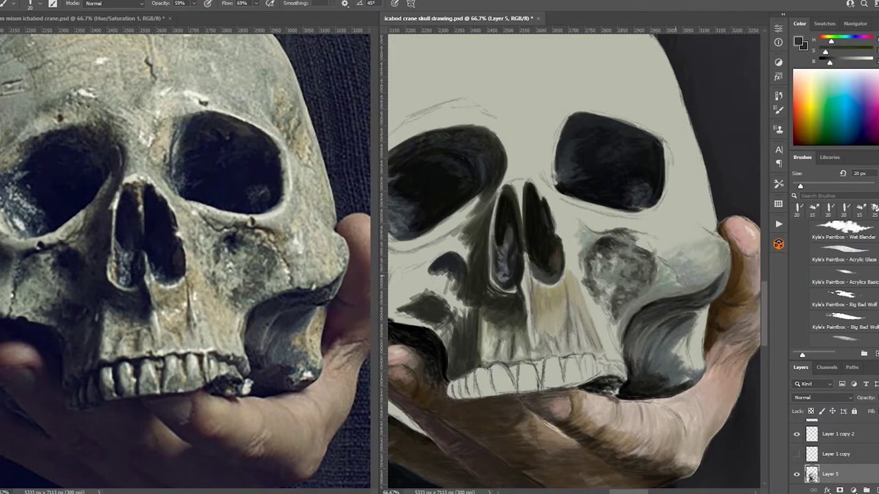
mouse_move(714, 184)
left_mouse_down()
mouse_move(698, 231)
mouse_move(716, 243)
left_mouse_up()
left_click(714, 261, "alt")
Paint the outer edge of the right jaw with ochre and add lighter tan accents using a 10 px brush.
mouse_move(708, 308)
left_mouse_down()
mouse_move(687, 369)
mouse_move(695, 351)
mouse_move(673, 368)
left_mouse_up()
left_click(698, 322, "alt")
left_click(684, 343, "alt")
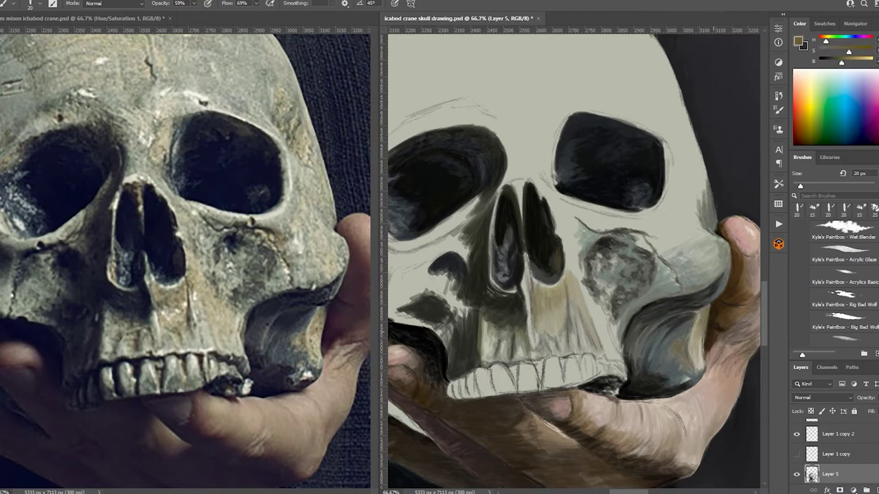
left_click(680, 337, "alt")
key("[")
left_click_drag(681, 332, 679, 353)
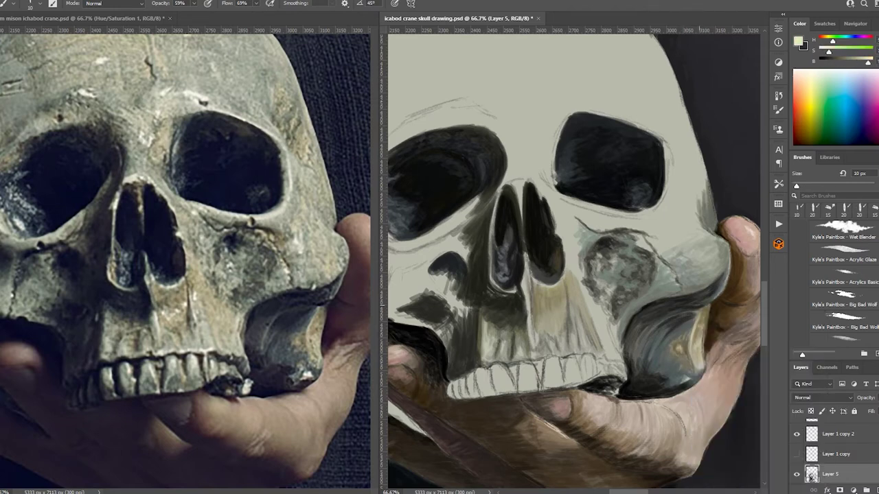
Add pale highlights to the right cheekbone and jaw corner, and deepen the jaw recess with dark teal strokes.
left_click(687, 330, "alt")
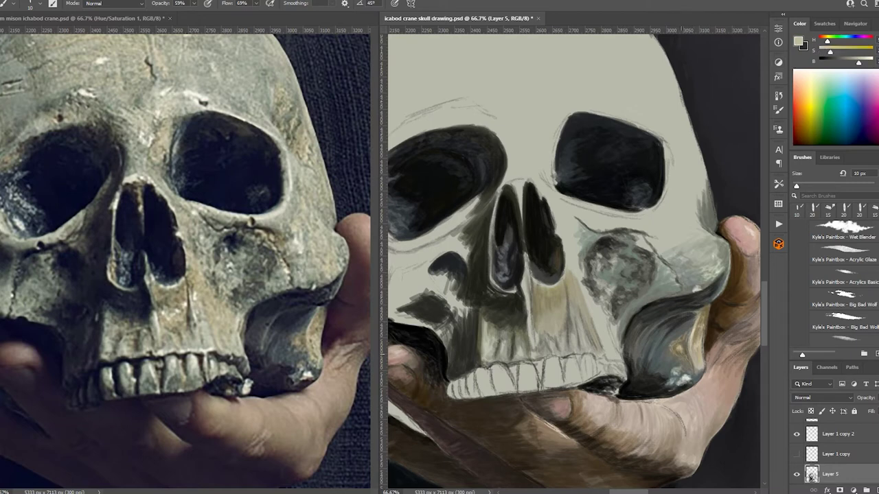
left_click_drag(676, 379, 691, 386)
left_click(679, 323, "alt")
left_click_drag(694, 318, 645, 351)
left_click_drag(666, 305, 633, 330)
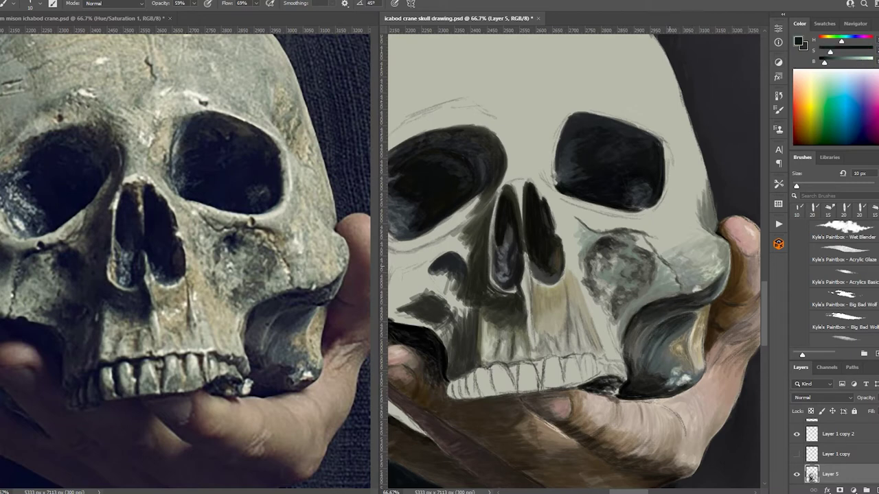
Outline the skull's teeth and fill the gaps between them with near-black lines.
left_click(585, 385, "alt")
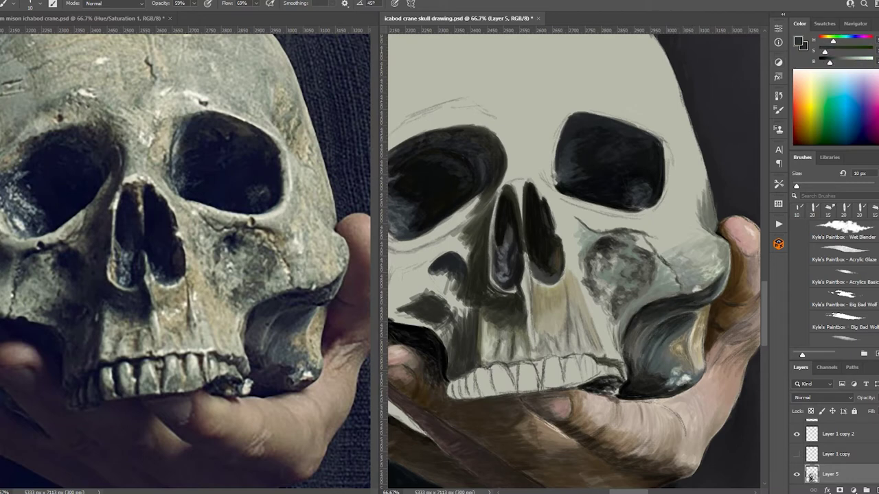
left_click(578, 366, "alt")
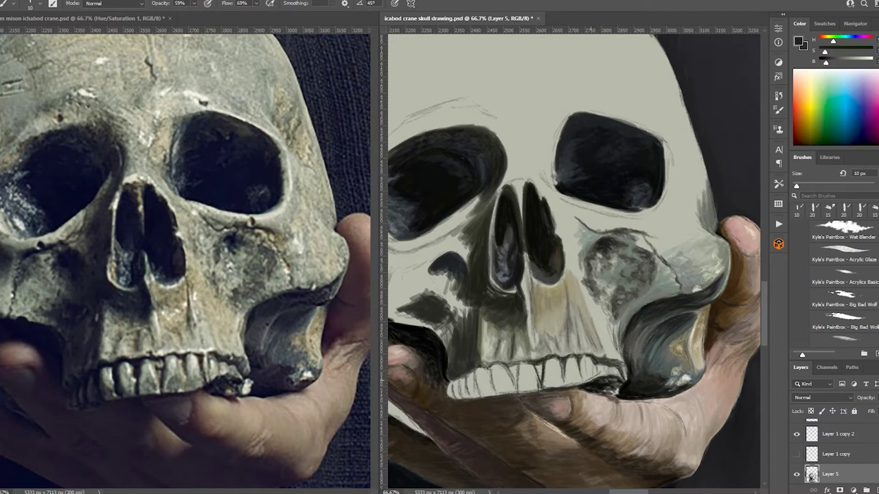
mouse_move(611, 379)
left_mouse_down()
mouse_move(489, 365)
mouse_move(473, 372)
left_mouse_up()
left_click(472, 372, "alt")
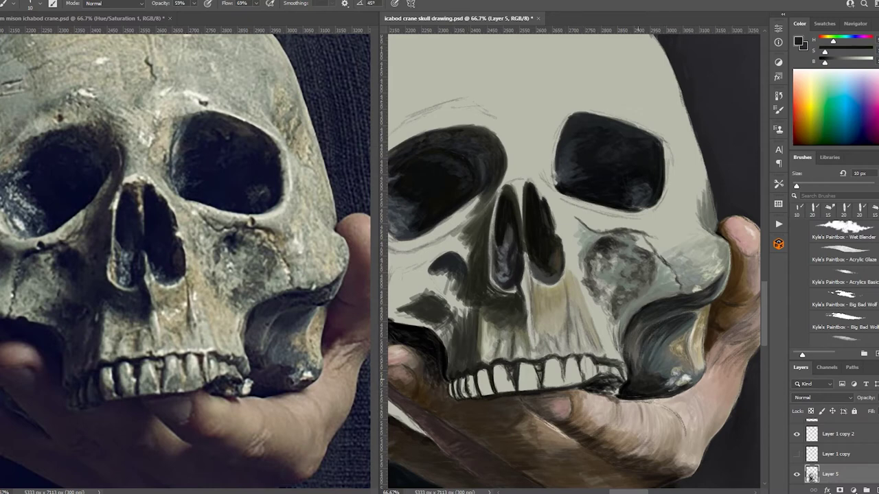
Blend olive-grey and pale tones over the upper jaw and the bone below and outside the right socket, with a 23 px brush.
left_click(639, 344, "alt")
left_click(578, 305, "alt")
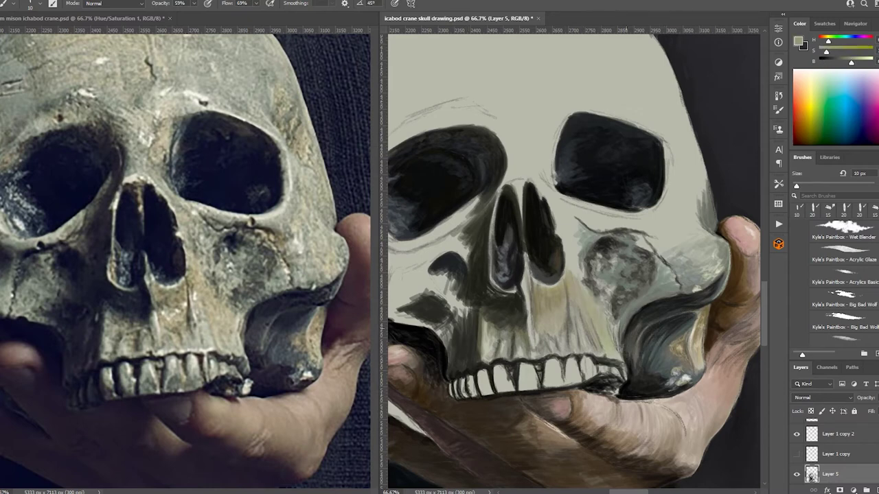
left_click(573, 244, "alt")
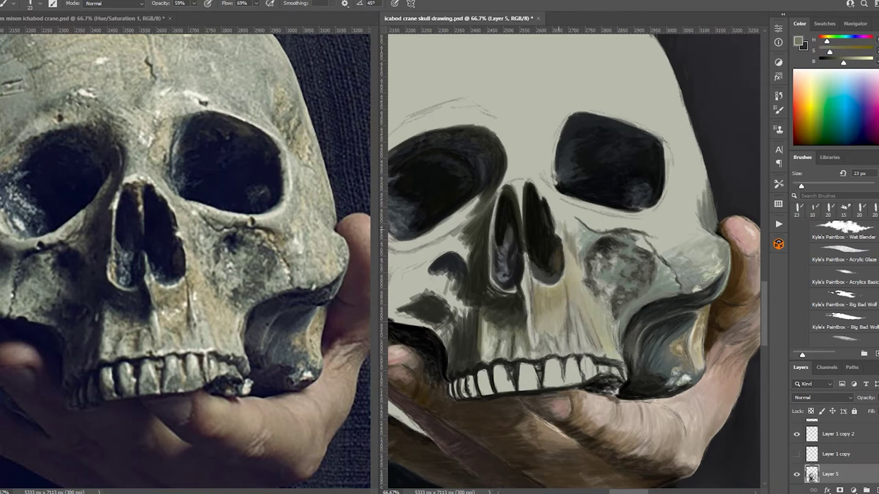
left_click_drag(569, 257, 563, 209)
left_click_drag(539, 173, 611, 230)
left_click_drag(560, 200, 674, 242)
mouse_move(618, 195)
left_mouse_down()
mouse_move(680, 223)
mouse_move(700, 254)
mouse_move(628, 316)
left_mouse_up()
left_click(689, 229, "alt")
left_click(632, 313, "alt")
left_click(649, 299, "alt")
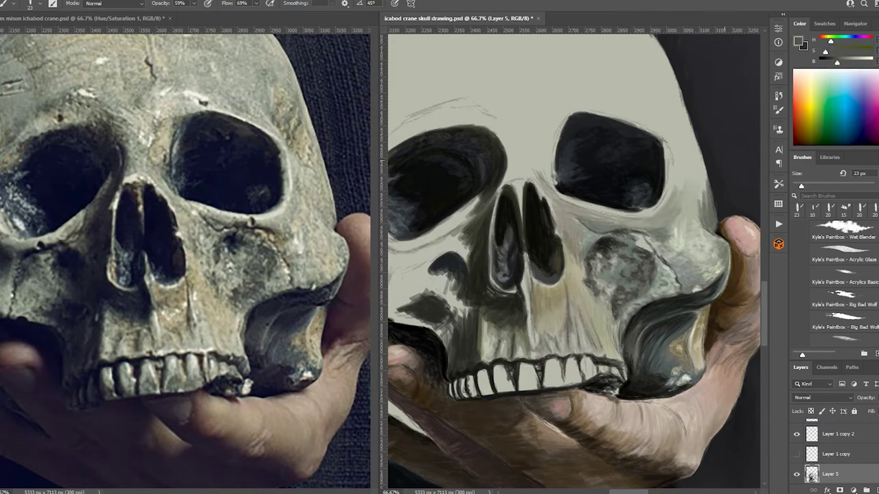
Block in grey-green shading across the upper right of the skull's forehead and its right temple.
left_click_drag(549, 172, 566, 257)
left_click_drag(552, 75, 611, 96)
left_click_drag(560, 103, 628, 127)
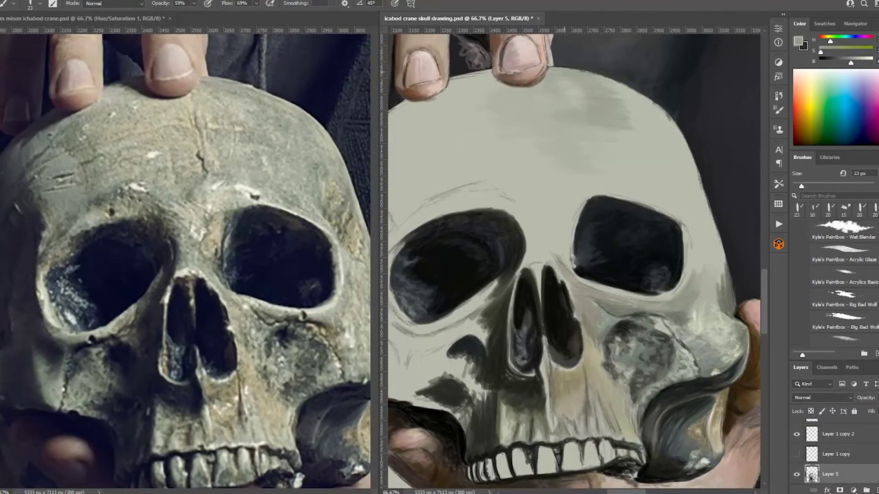
left_click_drag(593, 163, 673, 204)
left_click(638, 171, "alt")
left_click_drag(659, 161, 699, 247)
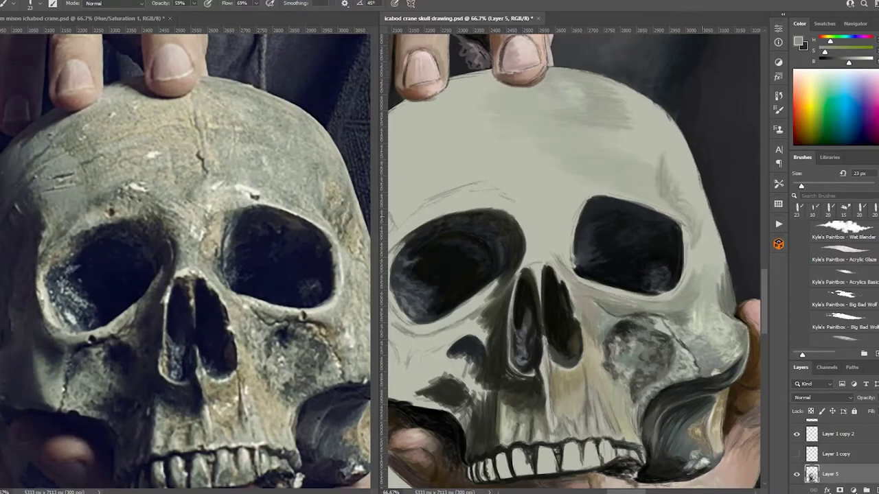
Add olive and yellow-green streaks to the skull's right temple with sampled colors.
left_click_drag(694, 157, 683, 226)
left_click(680, 185, "alt")
left_click_drag(690, 171, 679, 214)
left_click(666, 165, "alt")
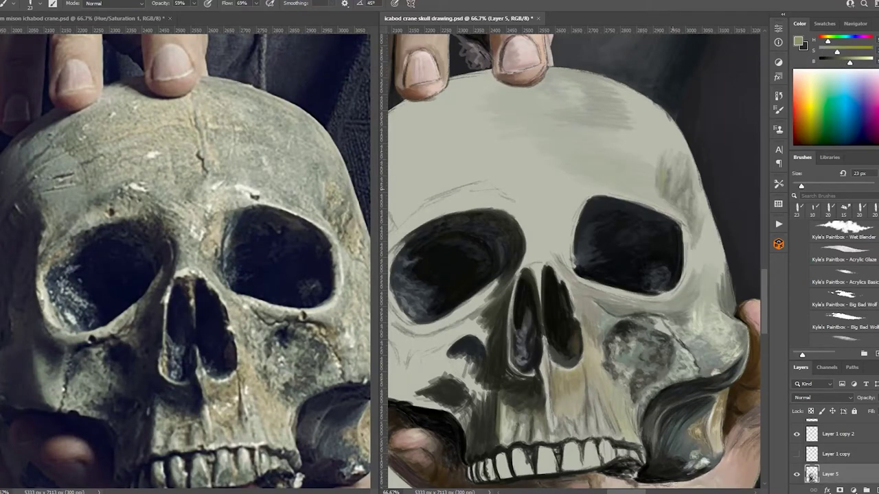
left_click_drag(667, 158, 689, 221)
left_click(691, 200, "alt")
left_click(683, 187, "alt")
mouse_move(688, 179)
left_mouse_down()
mouse_move(677, 198)
mouse_move(698, 210)
left_mouse_up()
Blend soft grey and pale tones from the right temple across the right half of the forehead.
left_click(656, 158, "alt")
mouse_move(656, 152)
left_mouse_down()
mouse_move(652, 180)
mouse_move(640, 189)
left_mouse_up()
left_click(639, 138, "alt")
left_click_drag(648, 132, 627, 203)
left_click_drag(614, 170, 585, 183)
mouse_move(594, 158)
left_mouse_down()
mouse_move(574, 166)
mouse_move(638, 108)
mouse_move(624, 96)
left_mouse_up()
left_click(658, 138, "alt")
left_click_drag(648, 152, 668, 126)
left_click_drag(658, 155, 684, 123)
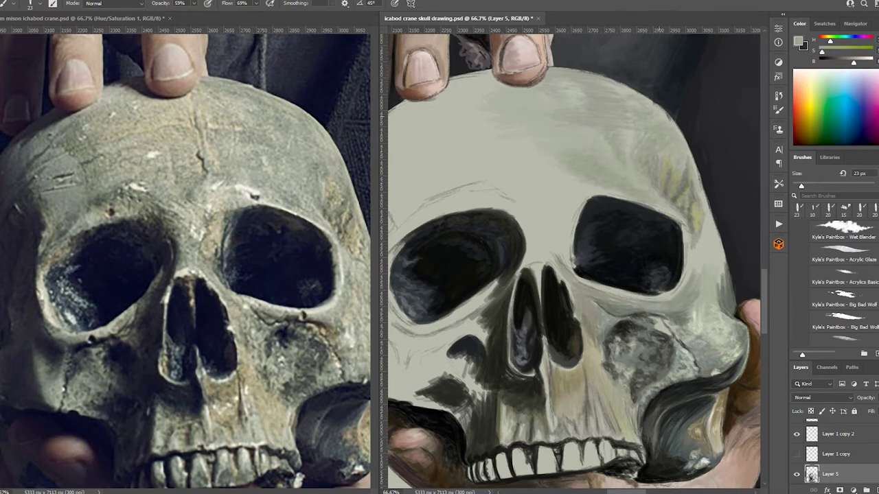
Work pale and yellowish-green strokes into the crown of the skull, right of the fingers.
left_click(605, 109, "alt")
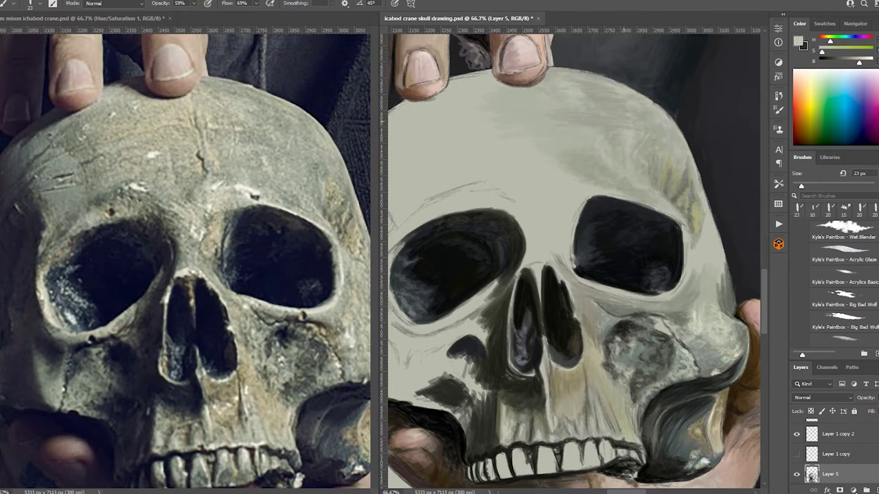
left_click_drag(604, 118, 620, 97)
left_click(591, 92, "alt")
left_click_drag(555, 78, 570, 73)
left_click(631, 103, "alt")
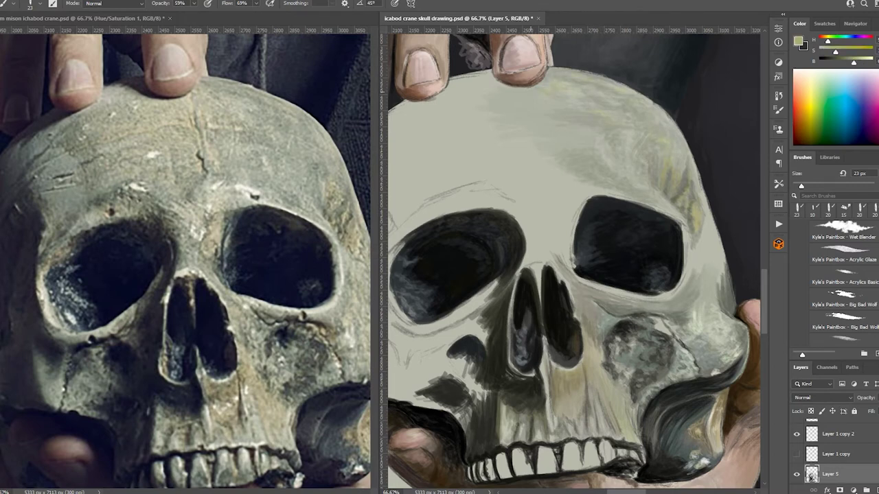
Paint a warm tan patch below the finger on the crown and blend it down the middle of the forehead.
left_click_drag(500, 100, 517, 93)
left_click(510, 96, "alt")
left_click(509, 96, "alt")
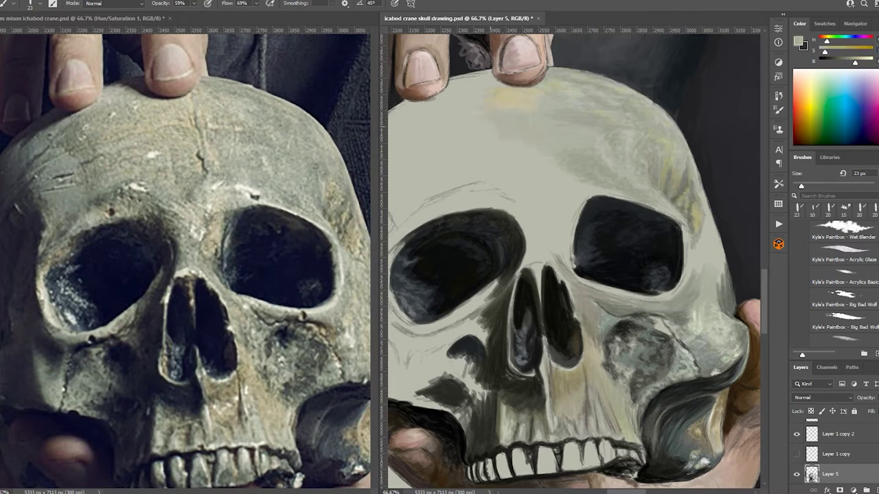
left_click(511, 162, "alt")
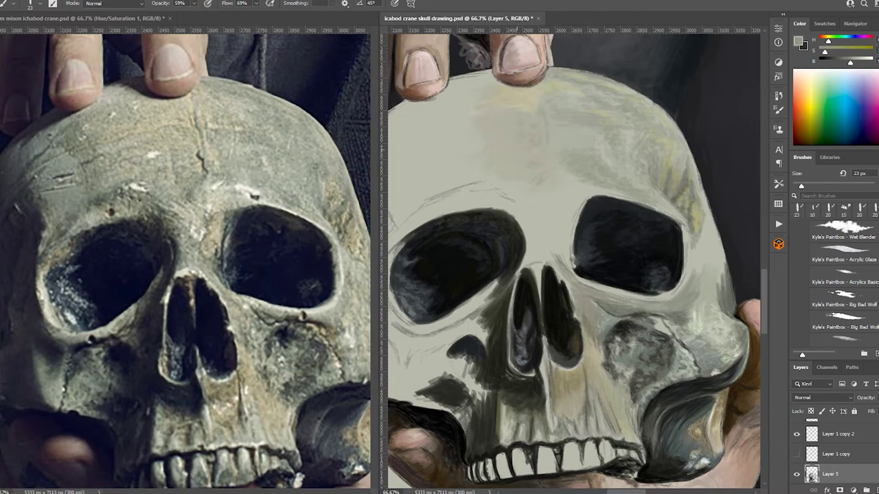
Shade the left brow ridge and the center of the lower forehead with grey-olive strokes.
left_click_drag(488, 201, 520, 181)
left_click_drag(461, 194, 521, 176)
left_click_drag(530, 181, 542, 194)
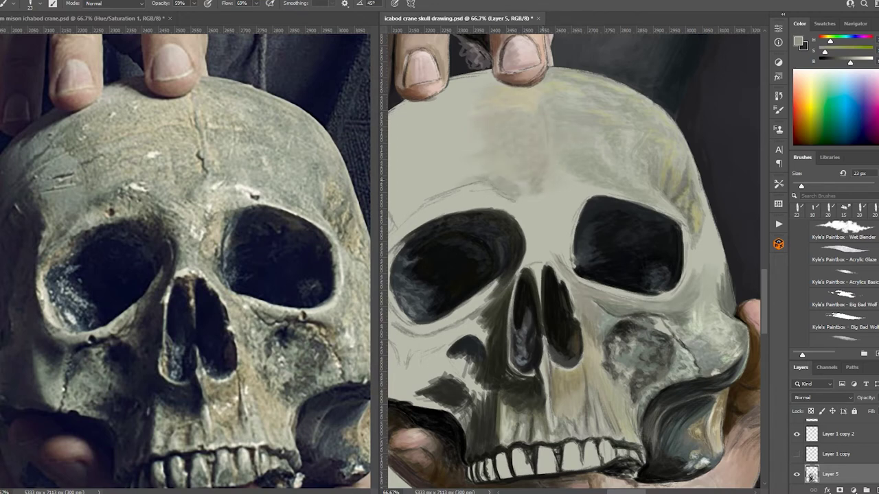
left_click(533, 184, "alt")
left_click_drag(456, 200, 512, 180)
left_click_drag(420, 210, 493, 178)
left_click_drag(522, 198, 527, 248)
left_click_drag(470, 226, 522, 190)
left_click(527, 234, "alt")
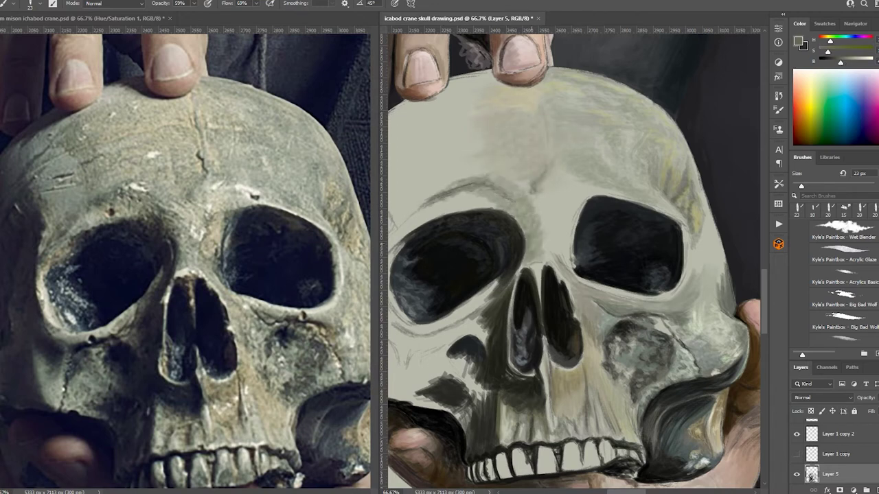
Shade the bone between the sockets in olive-grey and model the inner part of the right brow ridge.
left_click_drag(509, 247, 538, 210)
mouse_move(495, 219)
left_mouse_down()
mouse_move(519, 190)
mouse_move(536, 206)
left_mouse_up()
left_click(546, 230, "alt")
mouse_move(543, 269)
left_mouse_down()
mouse_move(570, 227)
mouse_move(564, 212)
left_mouse_up()
left_click_drag(577, 202, 596, 185)
mouse_move(560, 206)
left_mouse_down()
mouse_move(584, 163)
mouse_move(585, 191)
left_mouse_up()
left_click(575, 199, "alt")
Blend pinkish-tan and dark tones along the inner edge of the right socket and redefine its lower rim.
left_click(556, 230, "alt")
mouse_move(567, 271)
left_mouse_down()
mouse_move(568, 238)
mouse_move(560, 236)
left_mouse_up()
mouse_move(547, 207)
left_mouse_down()
mouse_move(568, 236)
mouse_move(585, 197)
left_mouse_up()
left_click(575, 218, "alt")
left_click(576, 219, "alt")
left_click_drag(567, 280, 578, 221)
mouse_move(599, 284)
left_mouse_down()
mouse_move(587, 238)
mouse_move(680, 272)
left_mouse_up()
Add fine dark lines to the inner edge of the right socket and a small pit above it, with a 9 px brush.
key("bracketleft")
key("bracketleft")
key("bracketleft")
left_click_drag(571, 258, 567, 210)
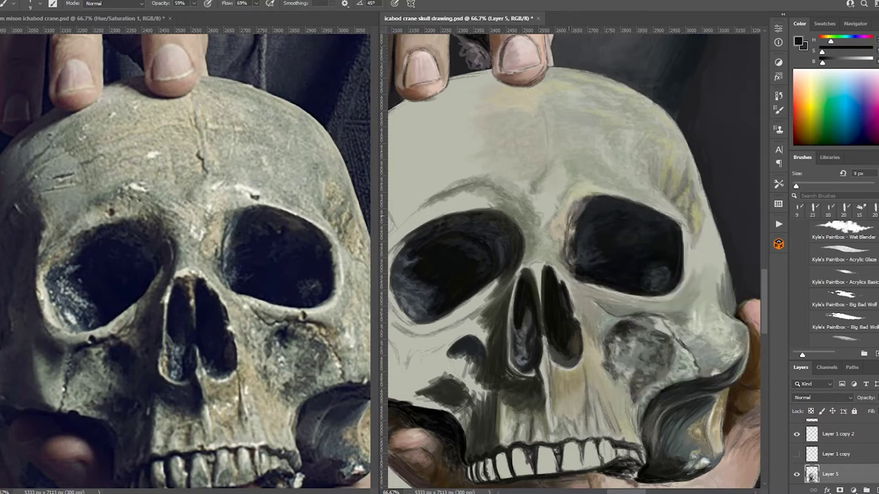
left_click(575, 222, "alt")
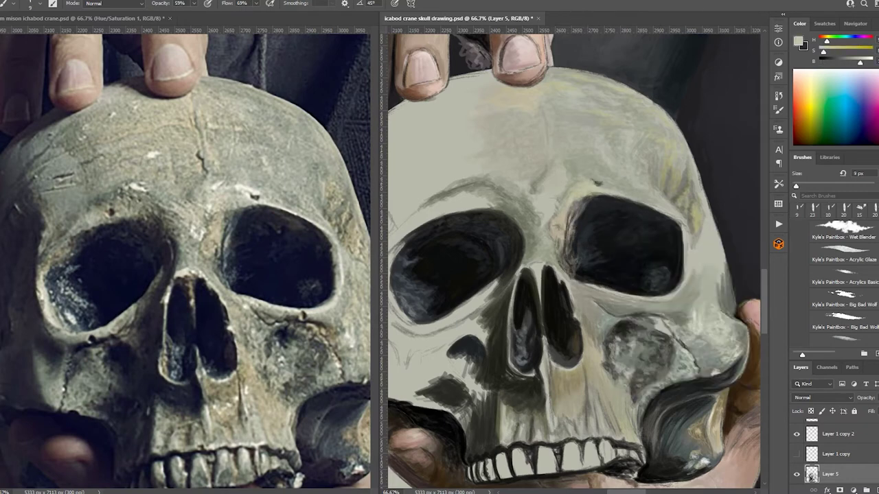
left_click(574, 226, "alt")
left_click_drag(563, 268, 565, 228)
left_click(577, 206, "alt")
left_click_drag(568, 272, 567, 241)
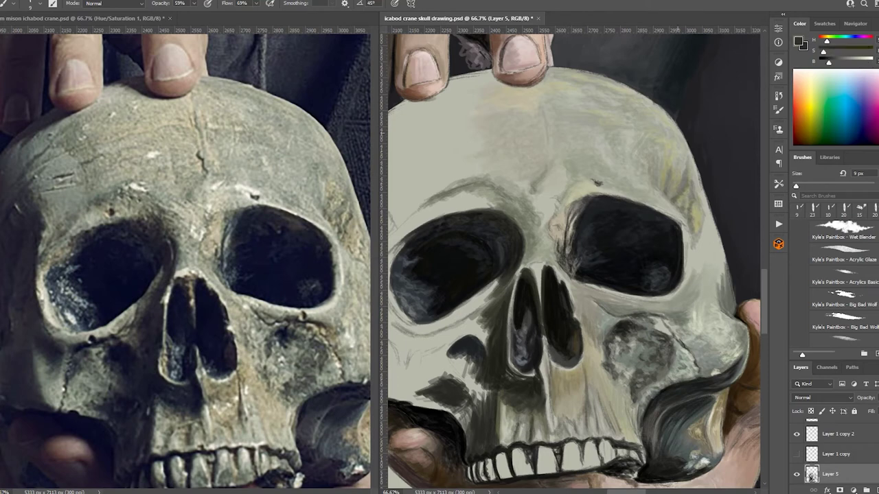
Highlight the right socket's rim in off-white and paint the dark pit, crack and shading beneath it.
left_click(583, 220, "alt")
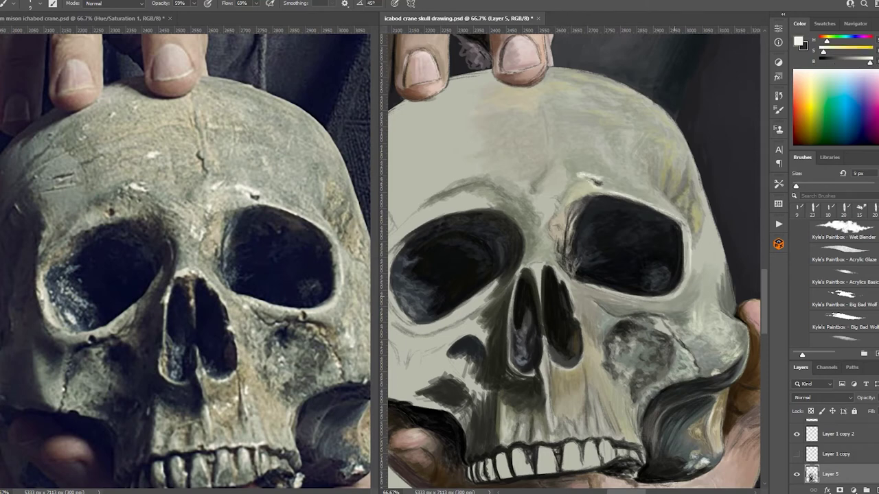
left_click(645, 275, "alt")
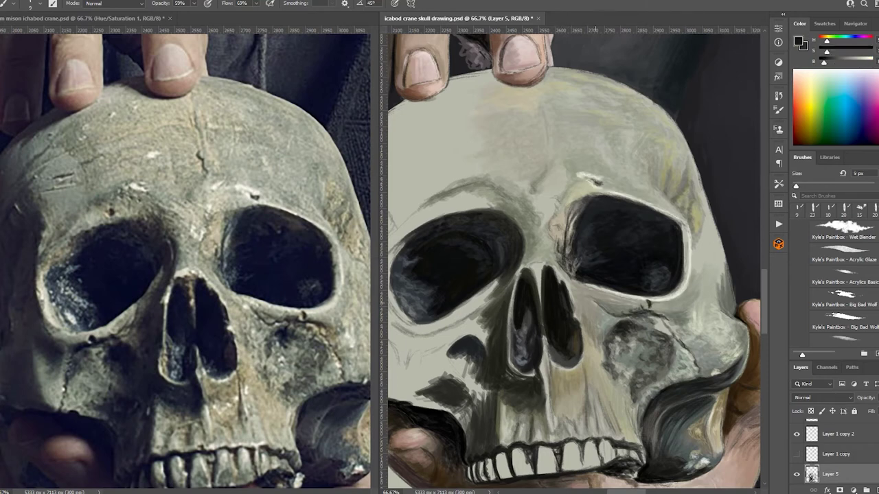
left_click(617, 302, "alt")
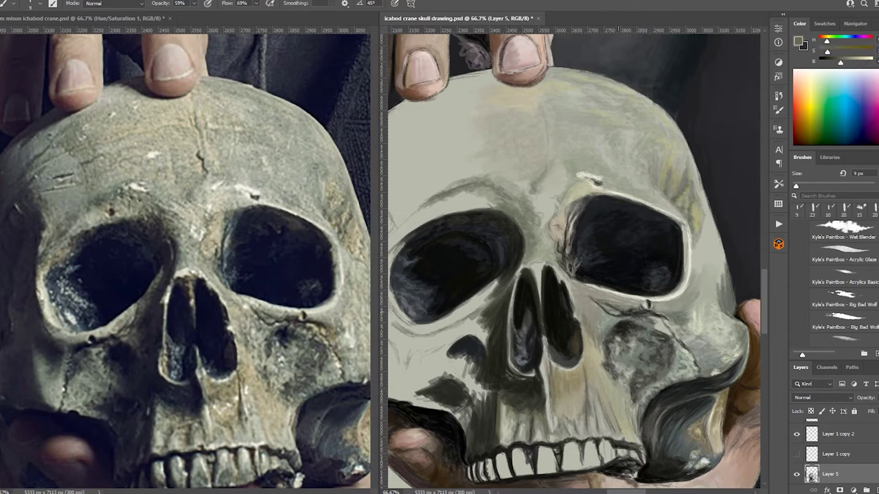
left_click_drag(598, 300, 630, 305)
left_click(617, 288, "alt")
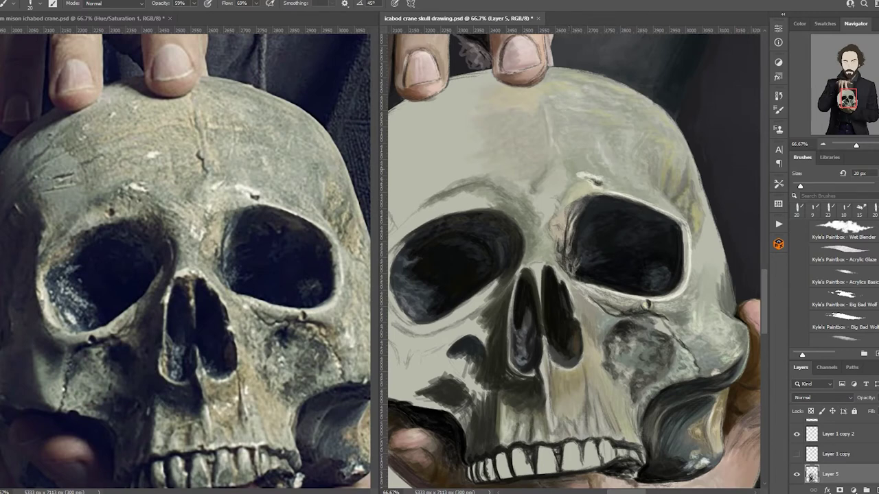
Paint the forehead crack, the pinkish brow bone and soft tones beside the right socket with a 20 px brush.
key("F6")
left_click(573, 206, "alt")
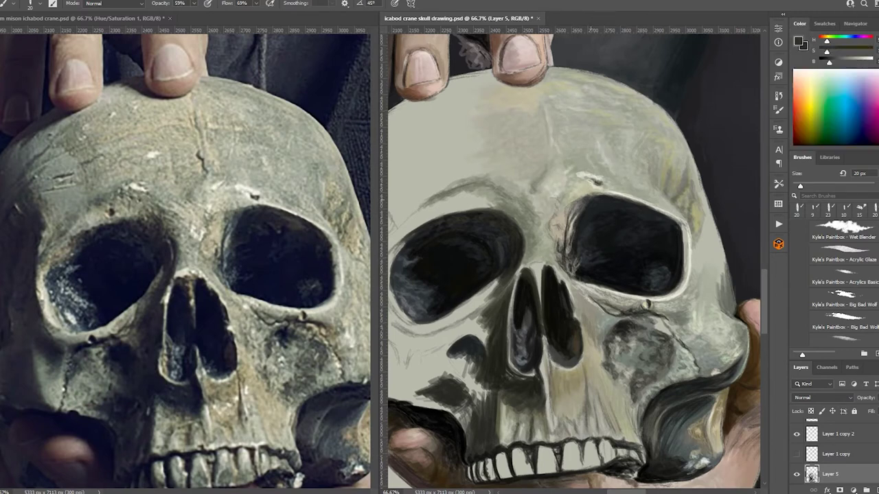
left_click(703, 256, "alt")
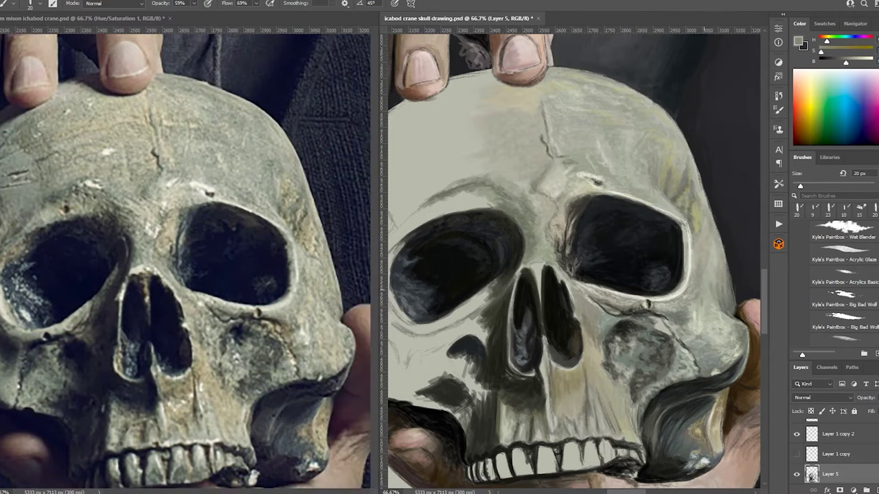
left_click(702, 184, "alt")
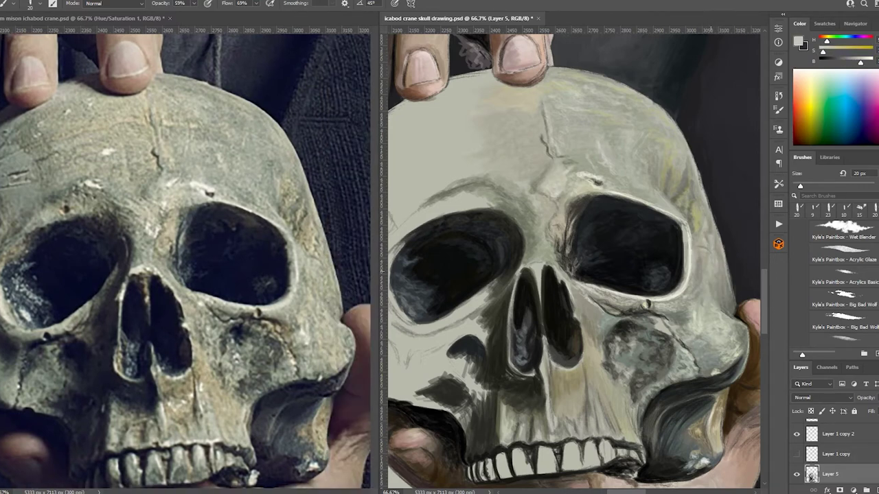
left_click(687, 219, "alt")
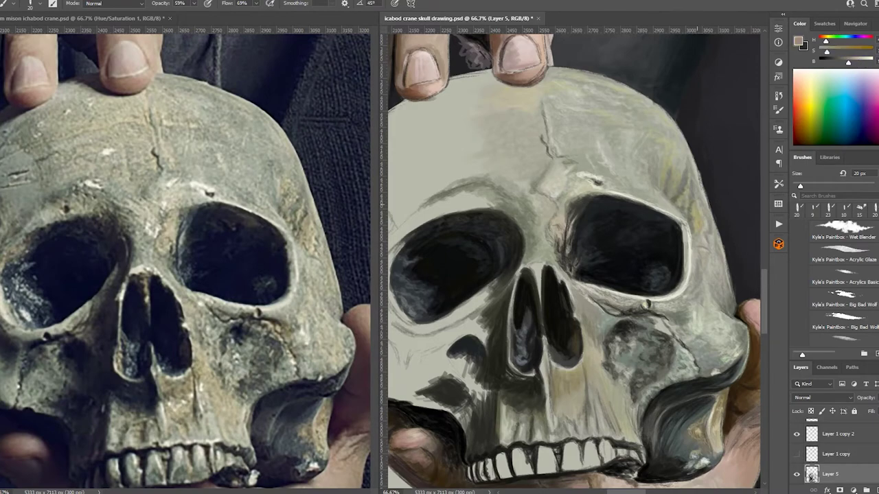
Fill the unpainted gap between the fingers below the skull's left jaw with dark olive-black strokes.
left_click_drag(687, 220, 762, 130)
mouse_move(443, 333)
left_mouse_down()
mouse_move(461, 392)
mouse_move(468, 386)
mouse_move(517, 408)
left_mouse_up()
left_click(481, 385, "alt")
mouse_move(460, 359)
left_mouse_down()
mouse_move(477, 390)
mouse_move(536, 427)
left_mouse_up()
mouse_move(484, 379)
left_mouse_down()
mouse_move(522, 418)
mouse_move(507, 404)
left_mouse_up()
left_click(494, 391, "alt")
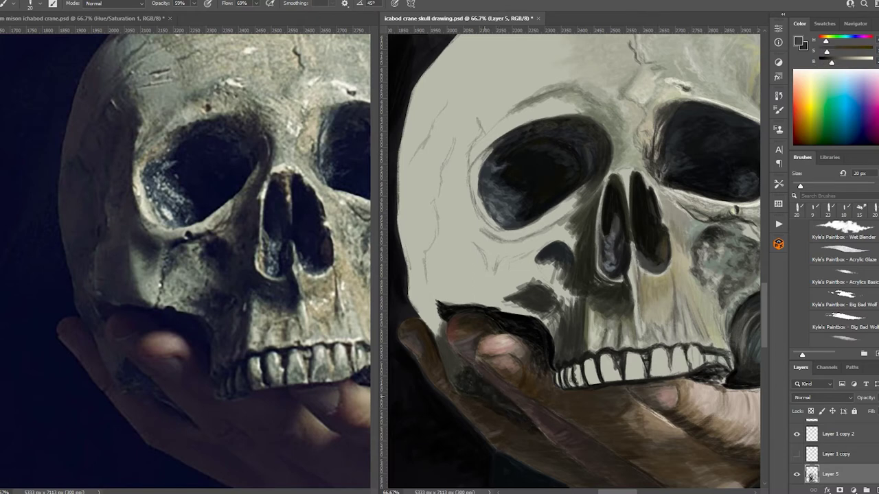
left_click(508, 409, "alt")
Block in dark olive shadow along the lower left edge of the skull and save the document.
mouse_move(445, 319)
left_mouse_down()
mouse_move(429, 339)
mouse_move(416, 296)
mouse_move(424, 195)
left_mouse_up()
key("ctrl+s")
left_click_drag(439, 274, 464, 283)
left_click_drag(446, 317, 432, 263)
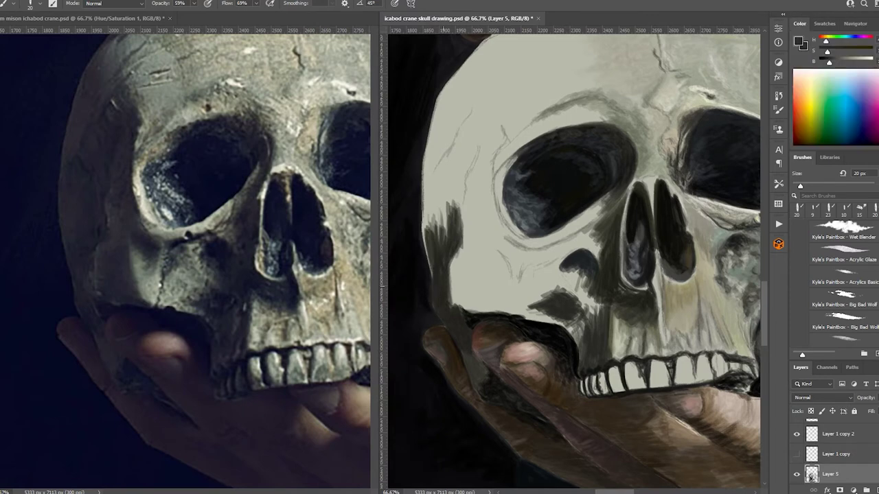
mouse_move(442, 210)
left_mouse_down()
mouse_move(440, 265)
mouse_move(457, 295)
left_mouse_up()
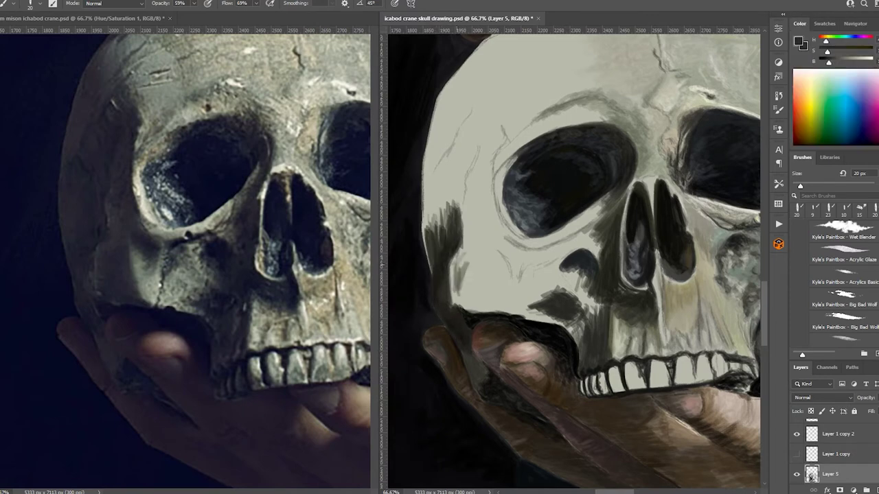
left_click_drag(459, 246, 462, 303)
Lay dark shadow strokes along the outer rim of the left socket, the cheekbone and the left temple.
mouse_move(488, 246)
left_mouse_down()
mouse_move(506, 288)
mouse_move(481, 312)
mouse_move(474, 310)
mouse_move(573, 253)
mouse_move(490, 266)
mouse_move(483, 132)
left_mouse_up()
left_click_drag(497, 223, 485, 118)
mouse_move(521, 288)
left_mouse_down()
mouse_move(567, 251)
mouse_move(491, 262)
left_mouse_up()
left_click_drag(481, 190, 459, 121)
mouse_move(463, 236)
left_mouse_down()
mouse_move(474, 104)
mouse_move(446, 172)
left_mouse_up()
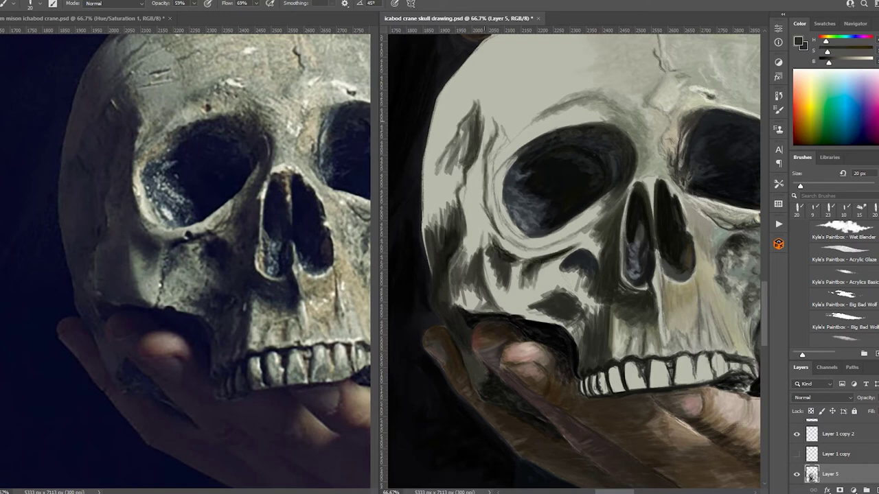
Fill the left side of the skull from the temple down to the jaw with solid dark olive shadow.
left_click_drag(492, 102, 427, 196)
left_click_drag(463, 141, 425, 227)
left_click_drag(445, 168, 423, 270)
left_click_drag(452, 188, 427, 240)
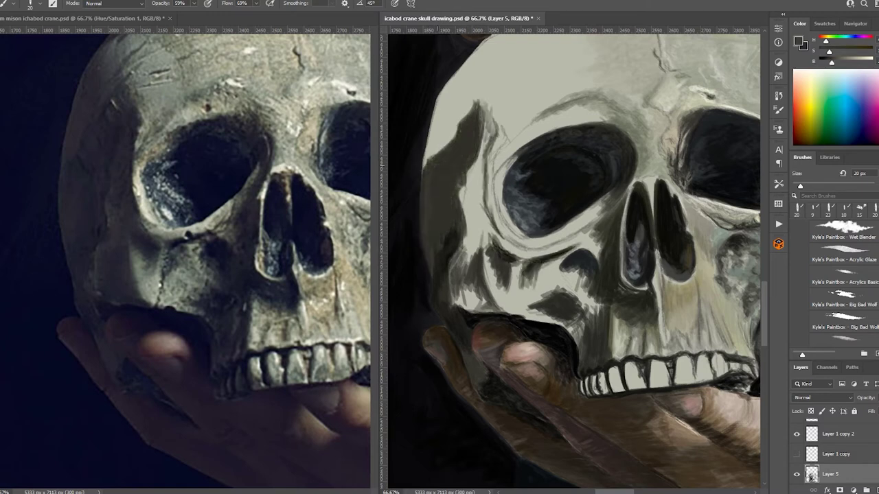
left_click_drag(459, 120, 434, 156)
Darken the left temple and paint brownish-grey and mid-grey bands up the skull's upper left edge.
left_click(459, 137, "alt")
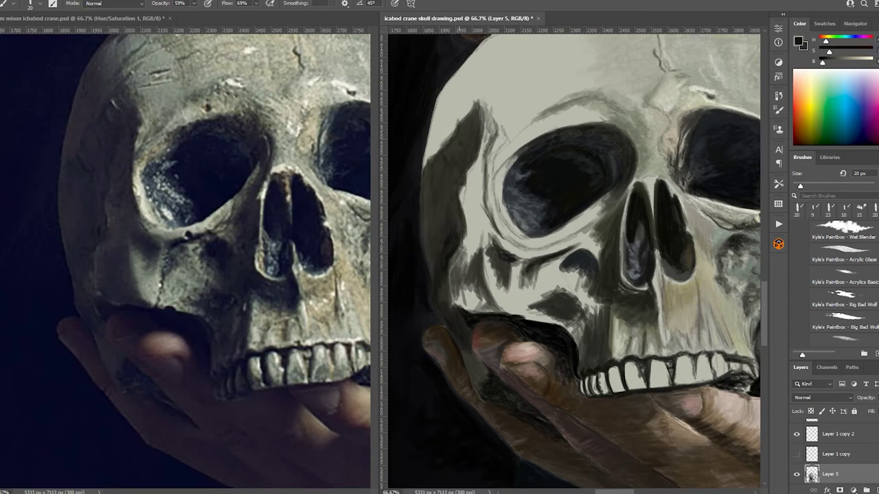
left_click(459, 137, "alt")
left_click_drag(460, 118, 422, 167)
mouse_move(461, 90)
left_mouse_down()
mouse_move(428, 140)
mouse_move(435, 116)
left_mouse_up()
mouse_move(474, 54)
left_mouse_down()
mouse_move(445, 118)
mouse_move(463, 72)
mouse_move(462, 110)
left_mouse_up()
left_click(481, 62, "alt")
mouse_move(484, 51)
left_mouse_down()
mouse_move(459, 103)
mouse_move(471, 102)
left_mouse_up()
left_click(511, 302, "alt")
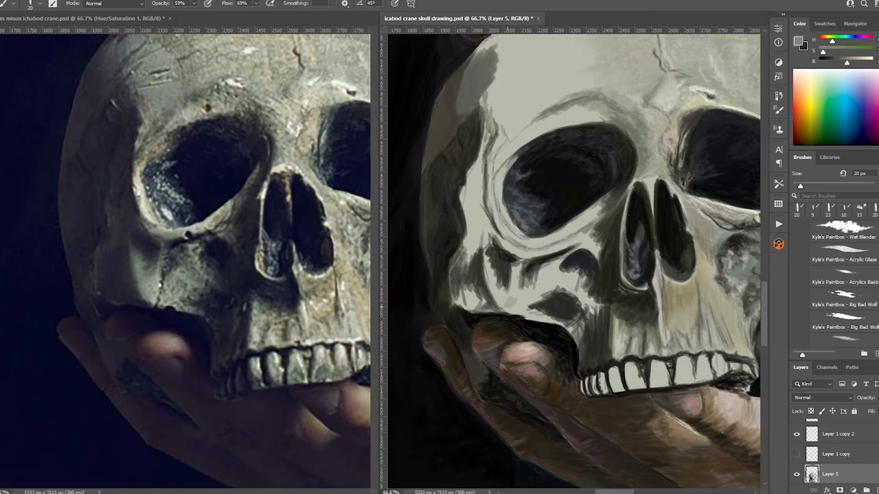
Cover the left cheek and upper jaw below the socket with grey midtones.
left_click_drag(519, 266, 502, 306)
left_click_drag(504, 254, 490, 306)
left_click_drag(537, 290, 497, 320)
left_click_drag(554, 278, 521, 316)
left_click(542, 320, "alt")
mouse_move(563, 310)
left_mouse_down()
mouse_move(528, 324)
mouse_move(553, 333)
left_mouse_up()
left_click_drag(583, 313, 569, 350)
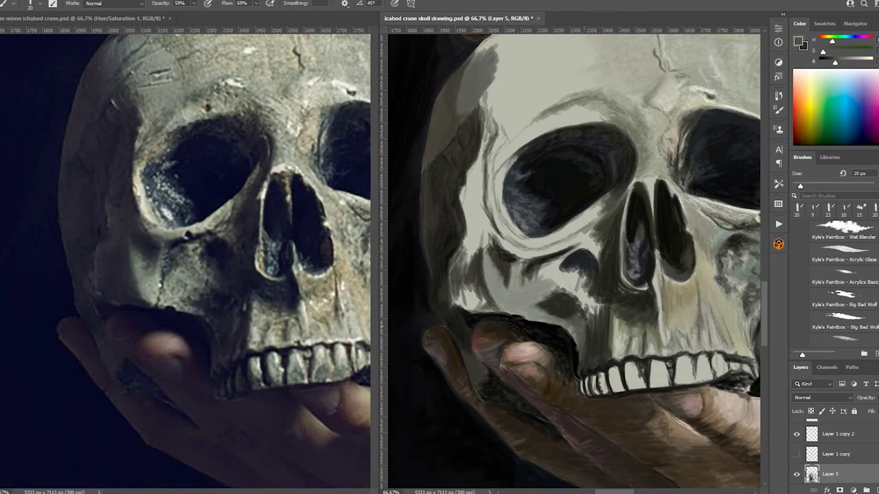
Darken the left cheekbone's recesses and the bone above the mouth corner with blended grey and near-black strokes.
left_click_drag(557, 279, 530, 315)
left_click_drag(526, 259, 513, 295)
left_click_drag(496, 243, 482, 287)
left_click(570, 326, "alt")
left_click_drag(578, 326, 535, 352)
mouse_move(604, 305)
left_mouse_down()
mouse_move(592, 364)
mouse_move(560, 335)
left_mouse_up()
left_click_drag(570, 288, 555, 295)
left_click_drag(545, 300, 527, 308)
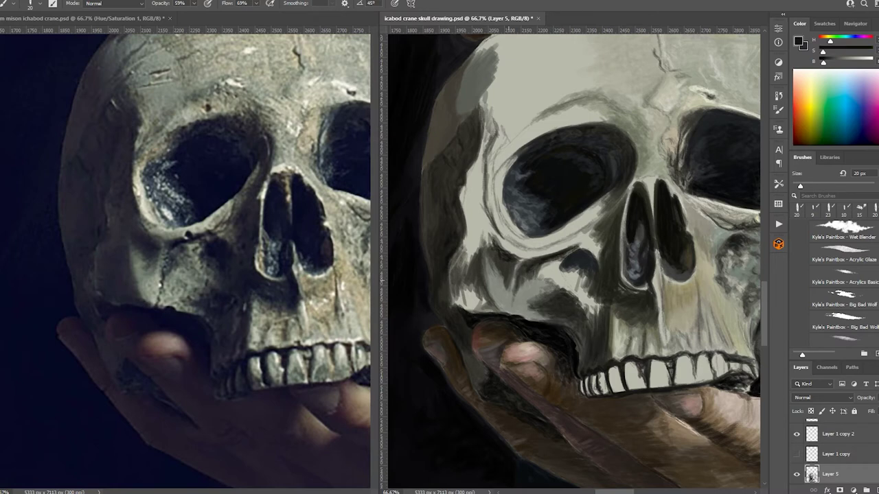
Deepen the hollow between the left cheek and the nose with dark olive and near-black strokes.
left_click_drag(526, 261, 512, 294)
mouse_move(589, 264)
left_mouse_down()
mouse_move(560, 285)
mouse_move(568, 316)
left_mouse_up()
left_click(584, 274, "alt")
left_click_drag(592, 280, 561, 313)
left_click_drag(584, 261, 552, 307)
left_click(581, 274, "alt")
left_click_drag(602, 287, 574, 314)
left_click_drag(593, 266, 564, 292)
left_click_drag(603, 294, 588, 316)
left_click_drag(609, 297, 571, 361)
left_click_drag(659, 300, 646, 326)
left_click_drag(611, 219, 570, 249)
left_click_drag(647, 306, 616, 320)
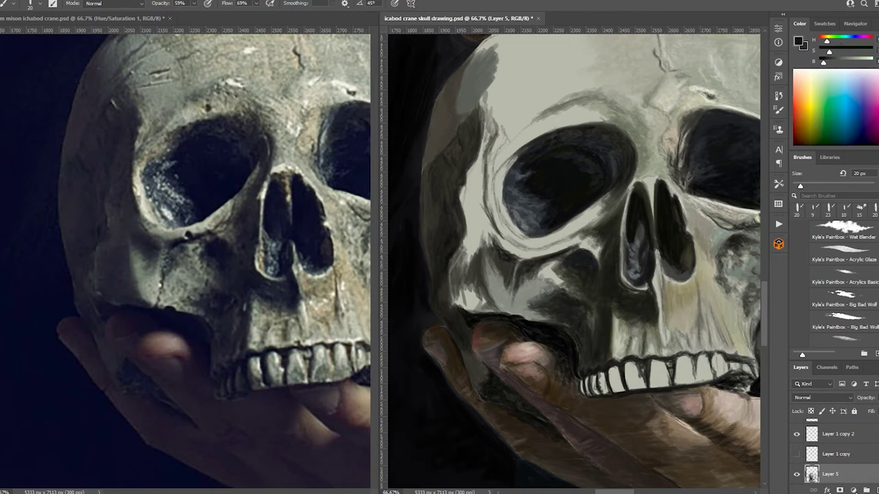
Blend sampled grey midtones over the left cheekbone to soften the transitions between its light and dark areas.
left_click(536, 281, "alt")
left_click_drag(511, 289, 493, 307)
left_click_drag(521, 269, 508, 312)
left_click(542, 282, "alt")
left_click_drag(562, 262, 533, 295)
left_click_drag(496, 267, 488, 293)
left_click(522, 282, "alt")
left_click_drag(511, 277, 496, 298)
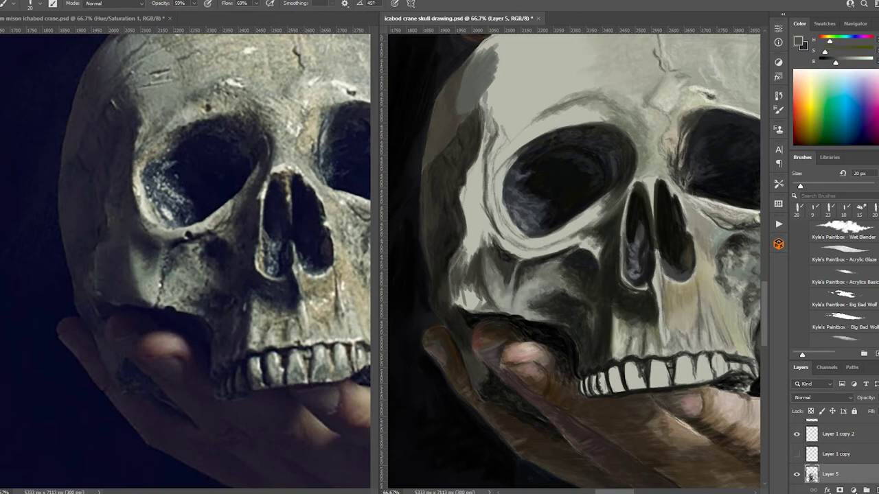
Shade the bone directly beneath the left socket's rim with olive-grey and near-black tones.
scroll(574, 257, "down", 1)
key("alt+v")
key("Escape")
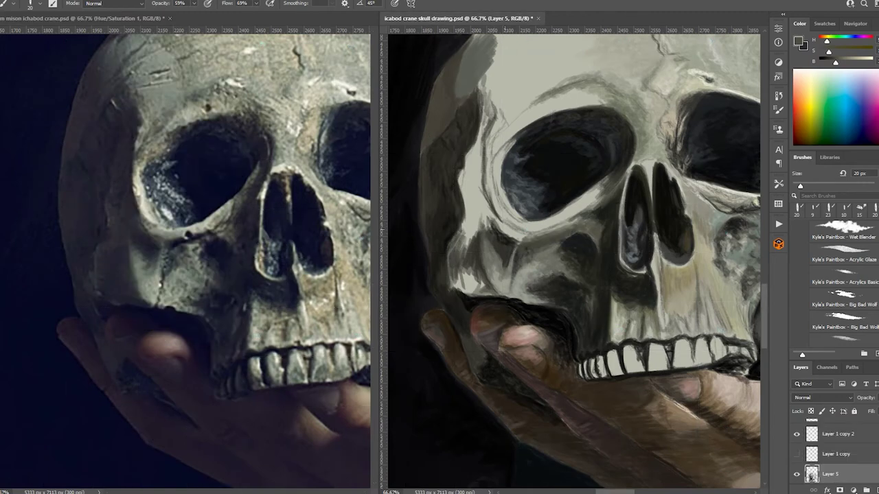
left_click_drag(486, 254, 521, 219)
left_click(508, 233, "alt")
left_click_drag(515, 252, 567, 226)
mouse_move(552, 250)
left_mouse_down()
mouse_move(577, 227)
mouse_move(596, 227)
left_mouse_up()
left_click(584, 240, "alt")
left_click_drag(526, 236, 567, 223)
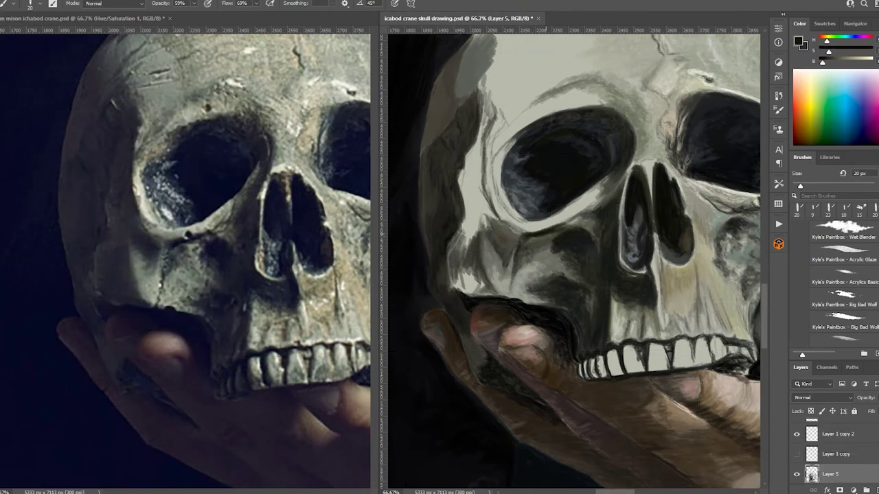
Cover the remaining pale strip outside the left socket and cheekbone with dark brown-grey shadow.
mouse_move(491, 256)
left_mouse_down()
mouse_move(514, 218)
mouse_move(483, 283)
mouse_move(461, 295)
mouse_move(476, 295)
mouse_move(475, 233)
left_mouse_up()
left_click(480, 274, "alt")
left_click(467, 227, "alt")
mouse_move(450, 266)
left_mouse_down()
mouse_move(471, 215)
mouse_move(493, 197)
mouse_move(490, 107)
mouse_move(466, 186)
left_mouse_up()
left_click(480, 144, "alt")
left_click_drag(477, 145, 464, 211)
left_click_drag(492, 81, 480, 132)
left_click_drag(474, 189, 464, 223)
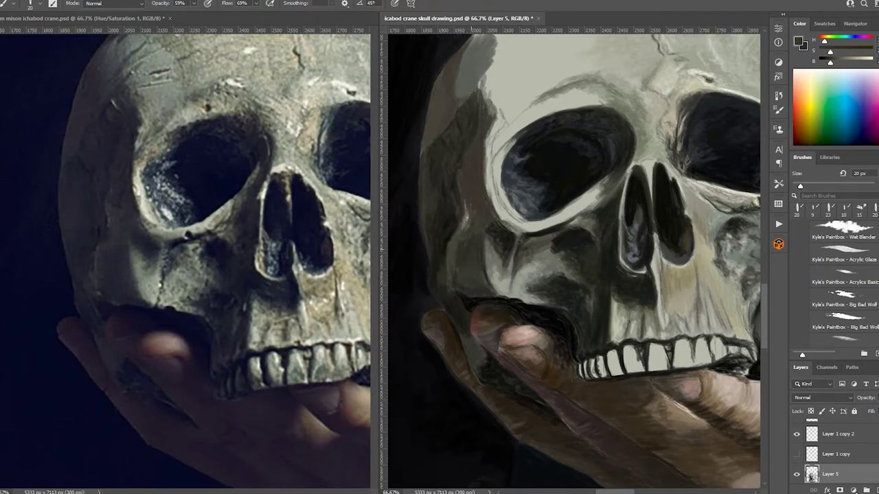
Blend a sampled dark tone down the shadowed outer edge of the left cheekbone.
left_click(467, 274, "alt")
left_click_drag(474, 254, 459, 287)
Shade the leftmost upper teeth with sampled dark olive and grey tones over their pale base.
left_click_drag(465, 216, 445, 237)
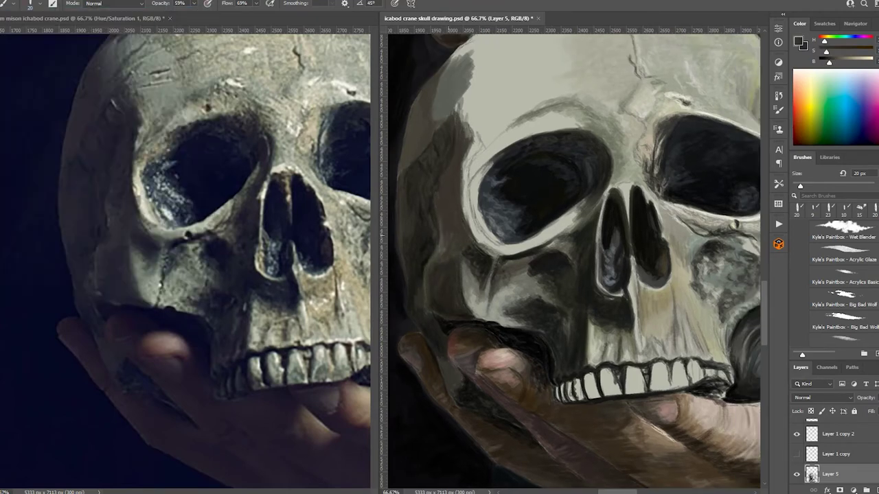
left_click(576, 387, "alt")
mouse_move(580, 381)
left_mouse_down()
mouse_move(568, 400)
mouse_move(583, 404)
left_mouse_up()
left_click(575, 383, "alt")
left_click(573, 386, "alt")
left_click(570, 391, "alt")
left_click(672, 385, "alt")
left_click(595, 382, "alt")
Model the next two upper teeth toward the center with sampled grey shadows and pale highlights.
mouse_move(591, 372)
left_mouse_down()
mouse_move(598, 400)
mouse_move(620, 398)
left_mouse_up()
left_click(603, 384, "alt")
left_click(618, 386, "alt")
left_click(611, 379, "alt")
mouse_move(607, 369)
left_mouse_down()
mouse_move(615, 389)
mouse_move(606, 394)
mouse_move(636, 393)
left_mouse_up()
left_click(604, 382, "alt")
left_click(636, 388, "alt")
left_click(640, 379, "alt")
Hide the line art on Layer 1 copy 2 and shade the flat central teeth with sampled greys.
key("ctrl+comma")
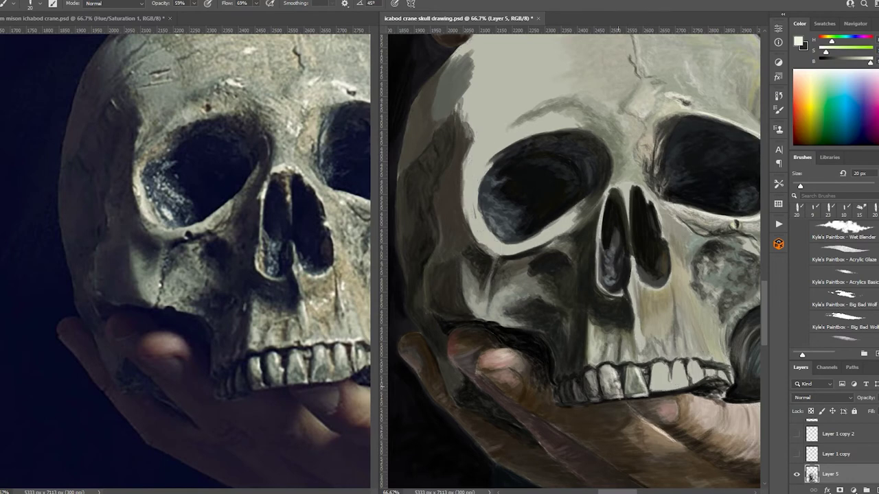
left_click(623, 371, "alt")
left_click(626, 380, "alt")
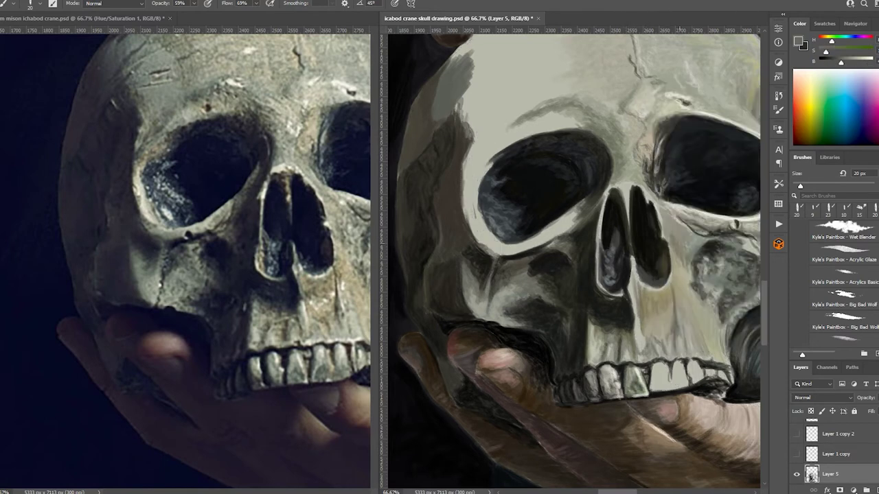
left_click(659, 376, "alt")
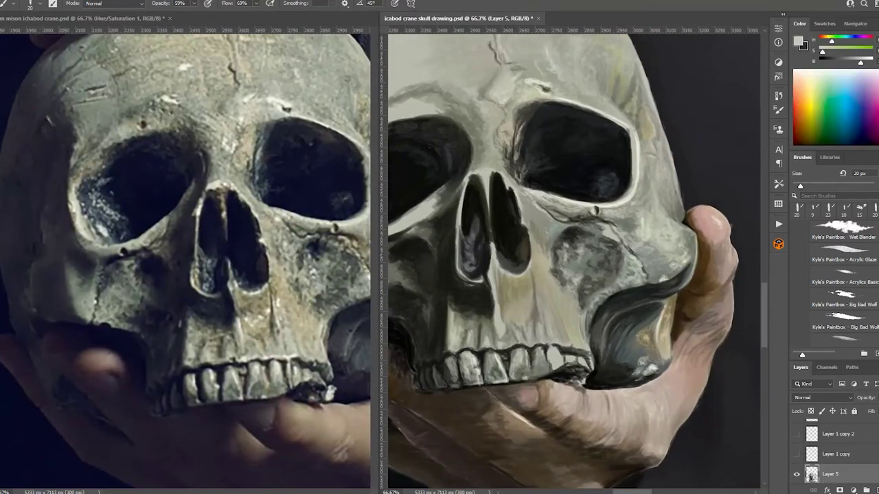
Refine the central tooth below the nose with sampled near-white and grey tones, setting the brush size to 14 px.
left_click(520, 358, "alt")
key("bracketleft")
key("bracketleft")
key("bracketleft")
key("bracketleft")
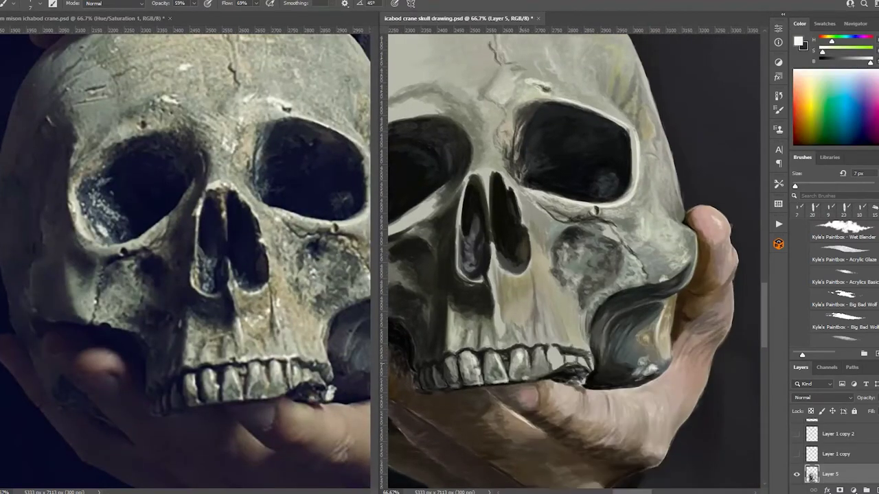
key("bracketright")
key("bracketright")
key("bracketright")
key("bracketright")
key("bracketright")
key("bracketright")
key("bracketright")
left_click(515, 362, "alt")
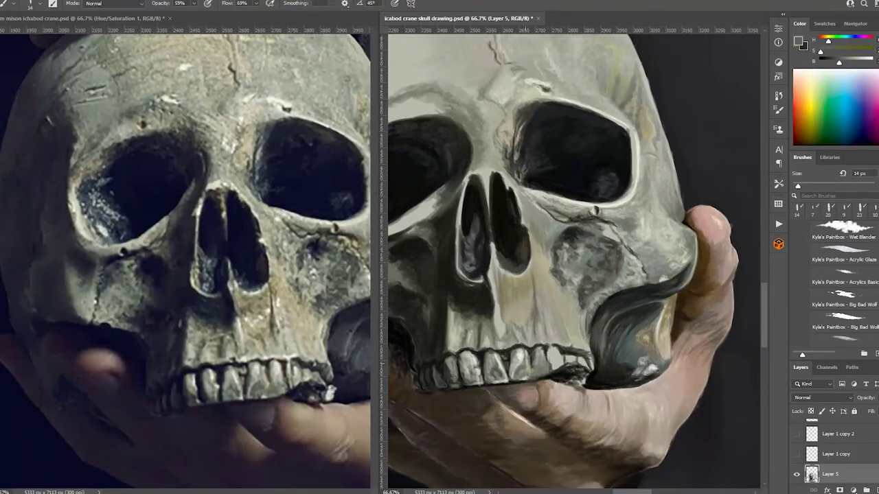
left_click(509, 367, "alt")
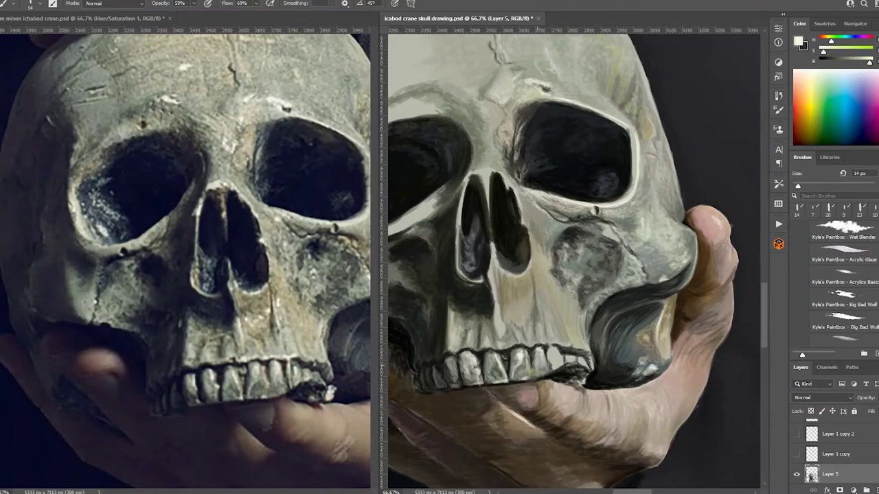
Touch up the front teeth left of the central one with sampled light and dark tones.
left_click(473, 362, "alt")
left_click(491, 361, "alt")
left_click(511, 362, "alt")
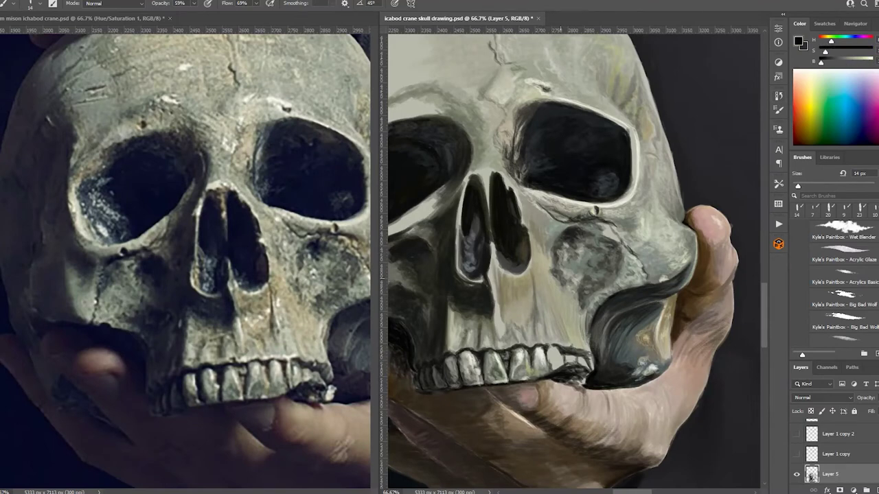
Define the teeth just right of center with sampled near-black edges and light grey faces.
left_click(542, 358, "alt")
left_click(556, 357, "alt")
left_click(555, 367, "alt")
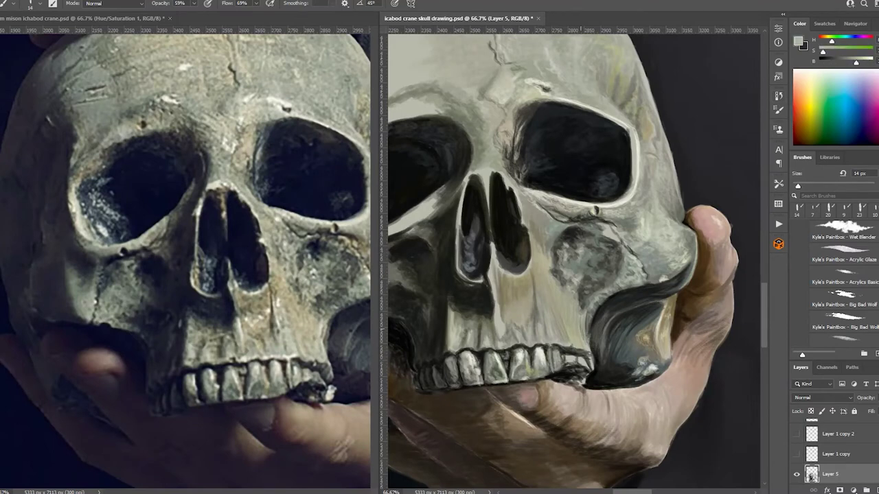
left_click(555, 357, "alt")
left_click(548, 368, "alt")
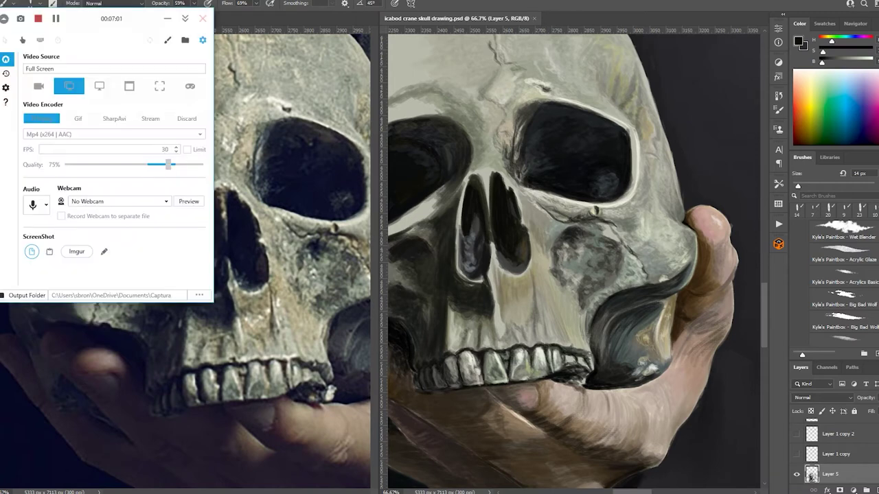
Detail the rightmost teeth and the broken gap below them with sampled near-black and pale grey tones.
left_click(585, 364, "alt")
left_click(569, 363, "alt")
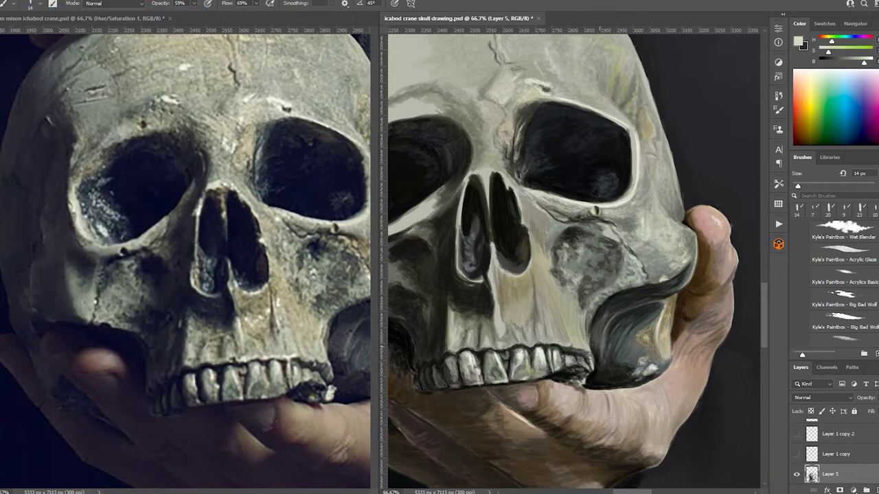
left_click(557, 362, "alt")
left_click(591, 362, "alt")
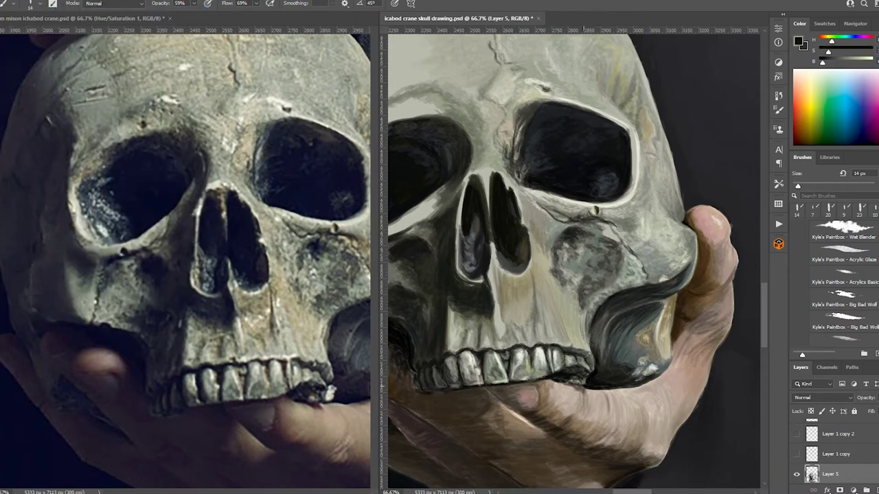
left_click(569, 364, "alt")
left_click(575, 381, "alt")
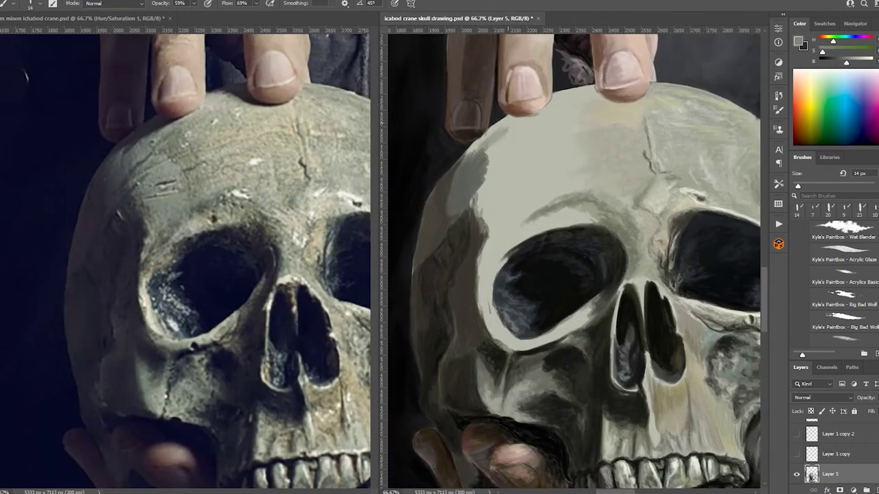
Brush mid-grey and dark grey-green shading across the shadowed side of the skull's forehead, fading it towards the centre.
left_click_drag(522, 137, 484, 199)
mouse_move(543, 117)
left_mouse_down()
mouse_move(461, 158)
mouse_move(473, 148)
left_mouse_up()
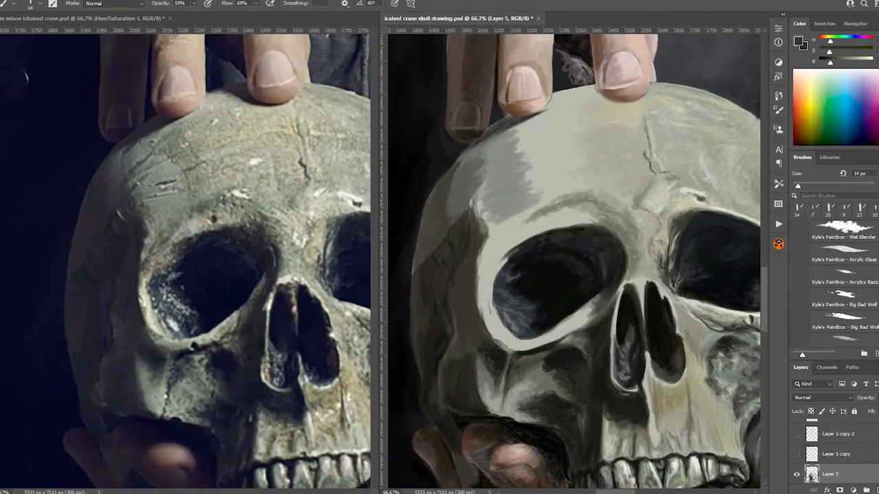
mouse_move(521, 118)
left_mouse_down()
mouse_move(461, 159)
mouse_move(501, 151)
mouse_move(485, 158)
left_mouse_up()
left_click(549, 137, "alt")
left_click_drag(562, 136, 518, 207)
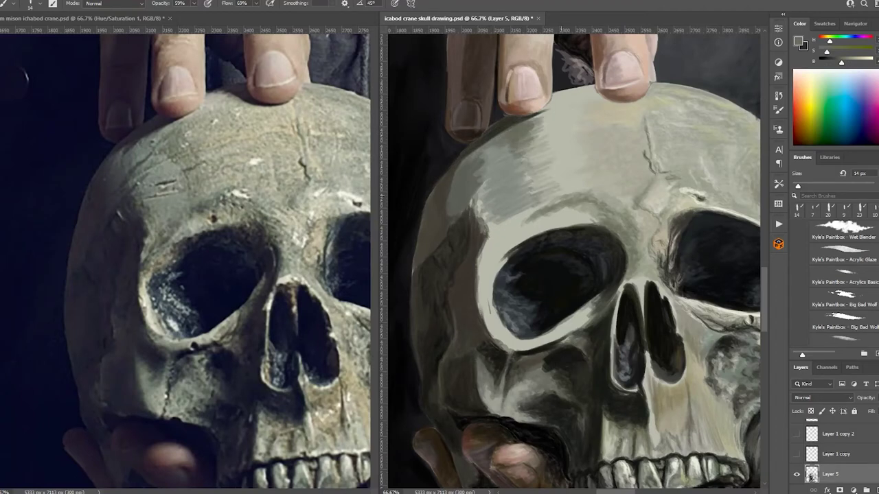
left_click_drag(577, 168, 520, 207)
left_click_drag(562, 129, 557, 168)
mouse_move(504, 182)
left_mouse_down()
mouse_move(470, 223)
mouse_move(483, 234)
left_mouse_up()
Blend the skull's temple and outer forehead edge using dark and mid-grey tones sampled from the painting.
left_click(481, 213, "alt")
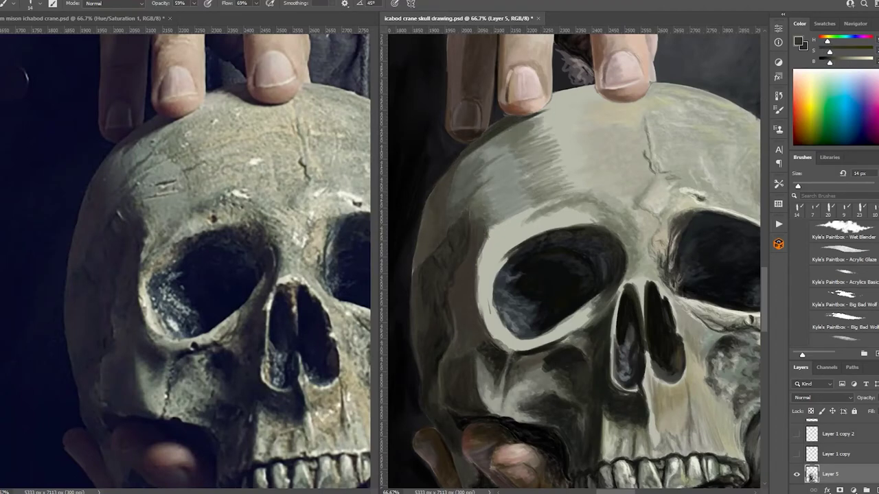
left_click(434, 198, "alt")
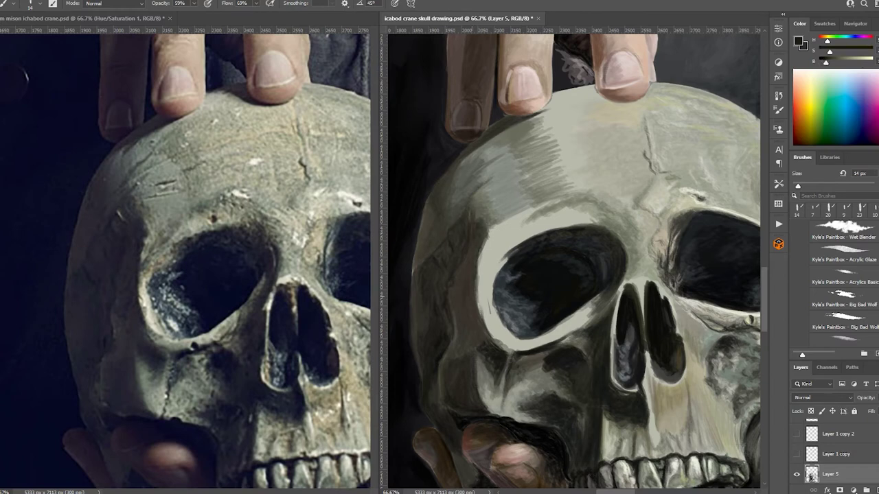
left_click(483, 166, "alt")
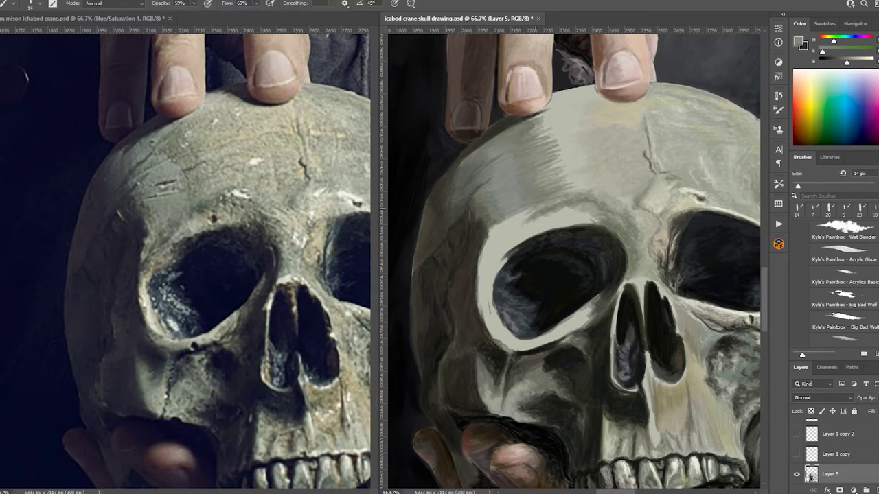
left_click(508, 222, "alt")
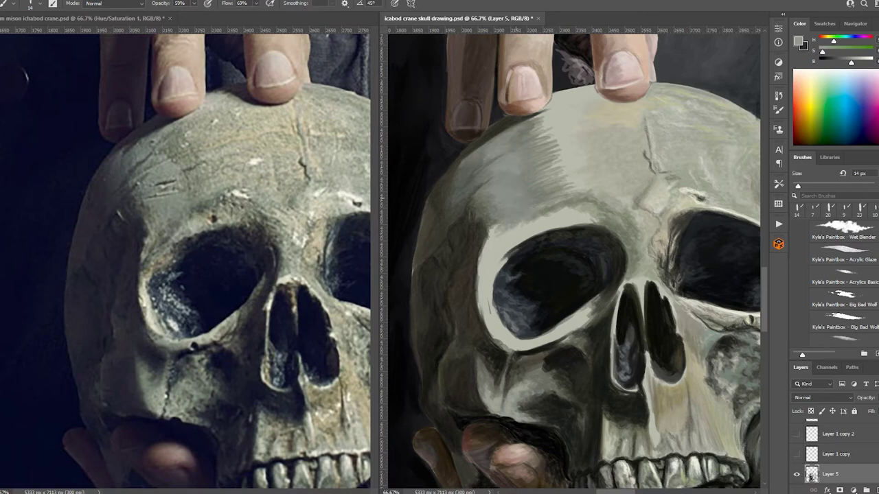
Soften the hatched shadow edge on the skull's forehead with sampled grey-green tones and add a small pale fleck.
left_click(564, 171, "alt")
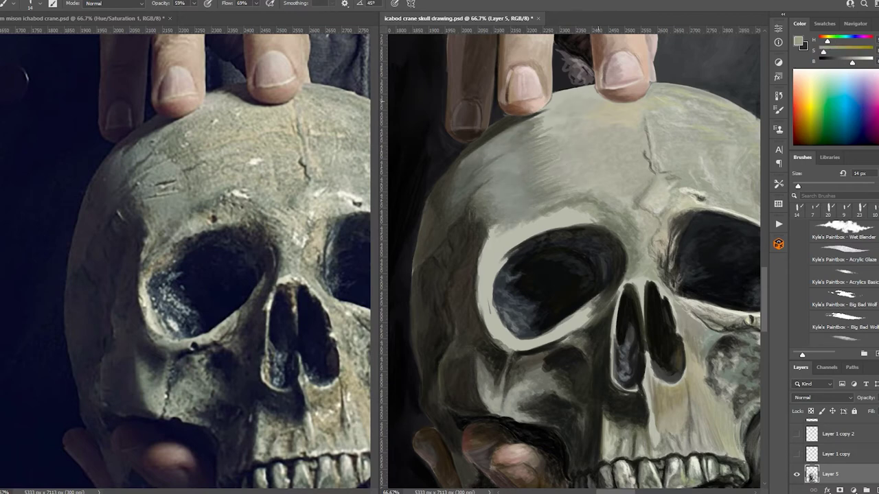
left_click(559, 122, "alt")
left_click(552, 110, "alt")
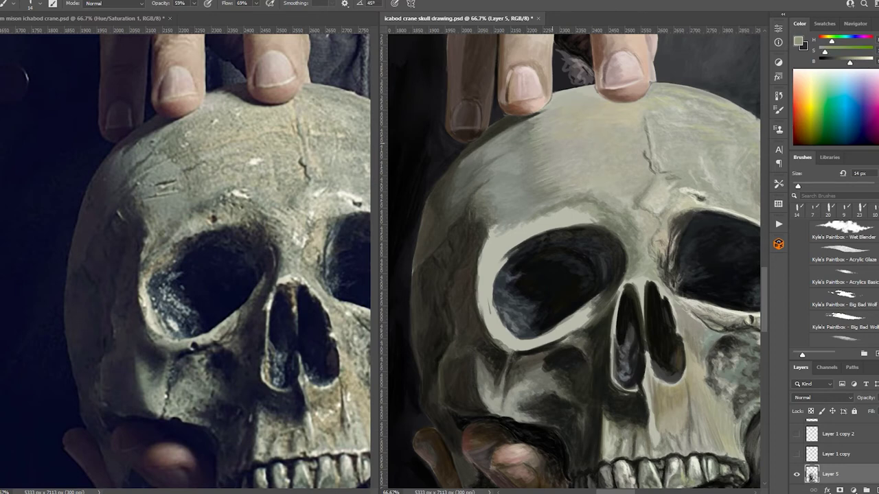
left_click(581, 156, "alt")
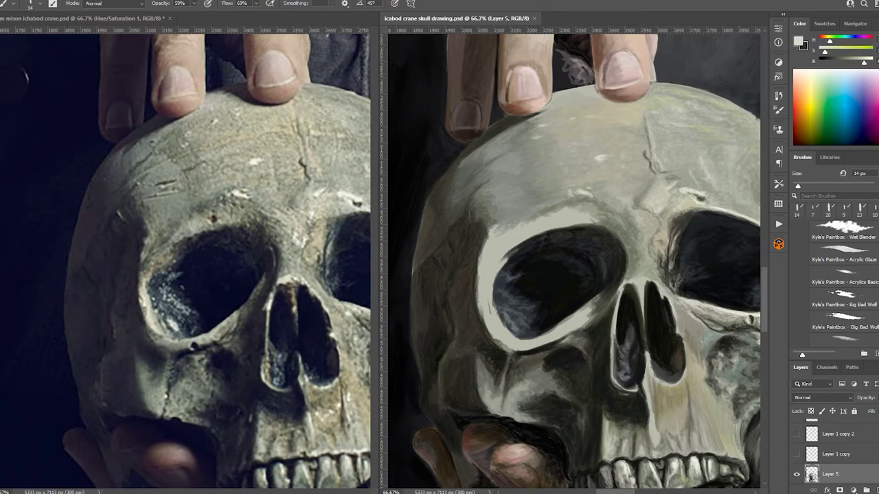
Shade the brow ridge above the skull's left eye socket with sampled grey-green tones, leaving small light highlights.
left_click(563, 227, "alt")
mouse_move(535, 234)
left_mouse_down()
mouse_move(598, 214)
mouse_move(562, 210)
left_mouse_up()
left_click(561, 209, "alt")
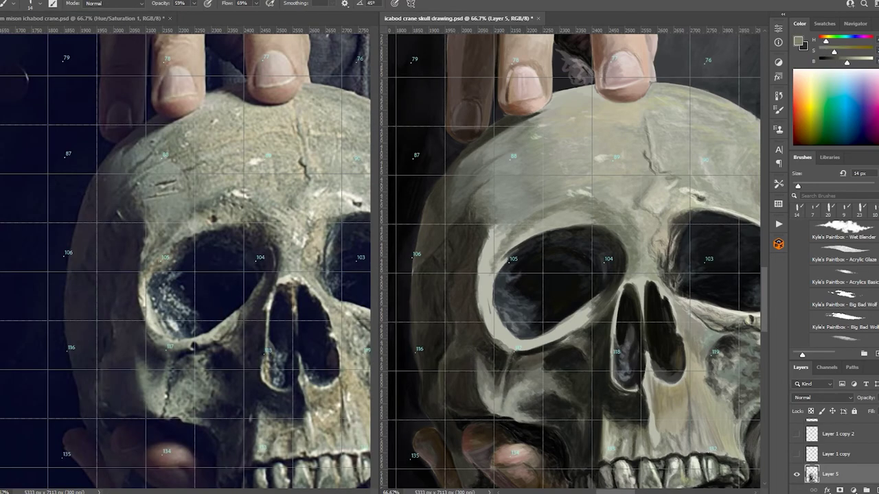
Darken the outer and lower rim of the skull's left eye socket, narrowing the flat pale band to a thin light edge.
left_click(498, 264, "alt")
mouse_move(493, 271)
left_mouse_down()
mouse_move(502, 249)
mouse_move(504, 270)
mouse_move(491, 230)
left_mouse_up()
left_click(500, 269, "alt")
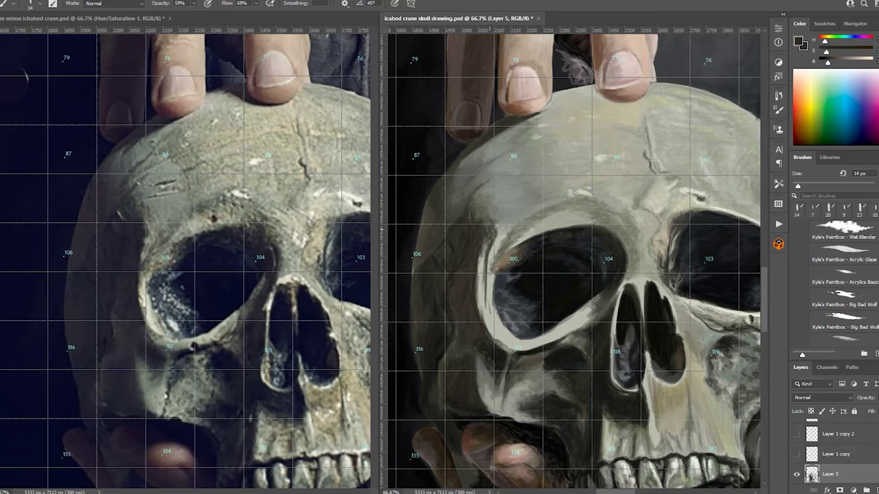
left_click(488, 323, "alt")
mouse_move(478, 286)
left_mouse_down()
mouse_move(489, 328)
mouse_move(506, 343)
left_mouse_up()
left_click(503, 341, "alt")
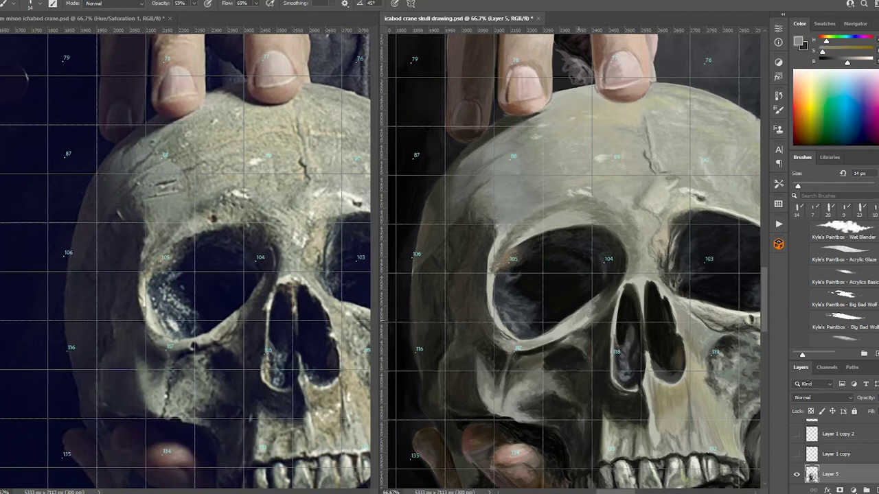
Refine the lower and outer rim of the skull's left eye socket with sampled dark and mid-grey strokes.
left_click(560, 328, "alt")
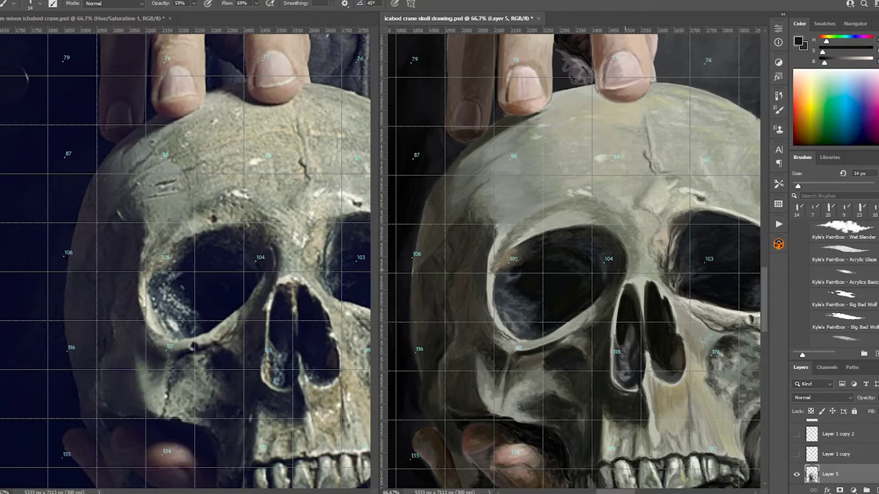
left_click(592, 312, "alt")
left_click_drag(500, 347, 518, 335)
left_click(501, 230, "alt")
left_click_drag(502, 228, 494, 258)
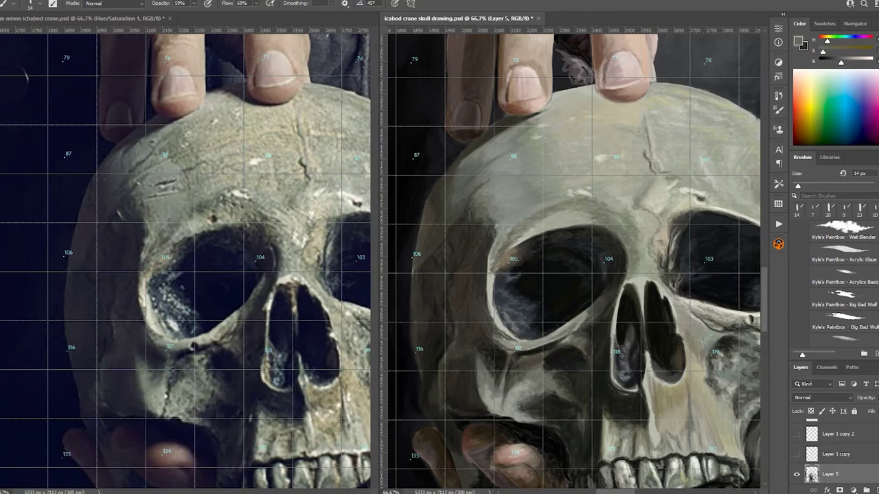
left_click(512, 326, "alt")
left_click_drag(498, 338, 525, 314)
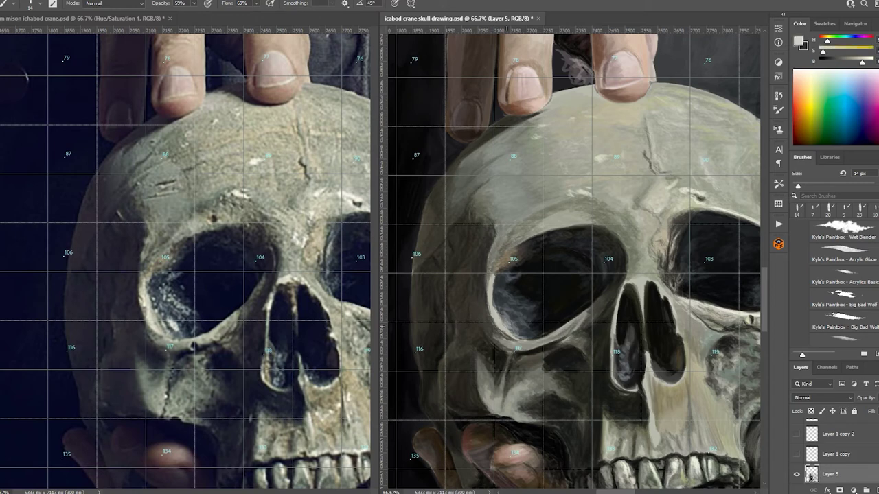
Add pale bluish-grey texture inside the left eye socket's outer side and grey-green shading on the brow above it.
left_click(550, 261, "alt")
mouse_move(496, 275)
left_mouse_down()
mouse_move(490, 254)
mouse_move(530, 221)
left_mouse_up()
left_click(591, 218, "alt")
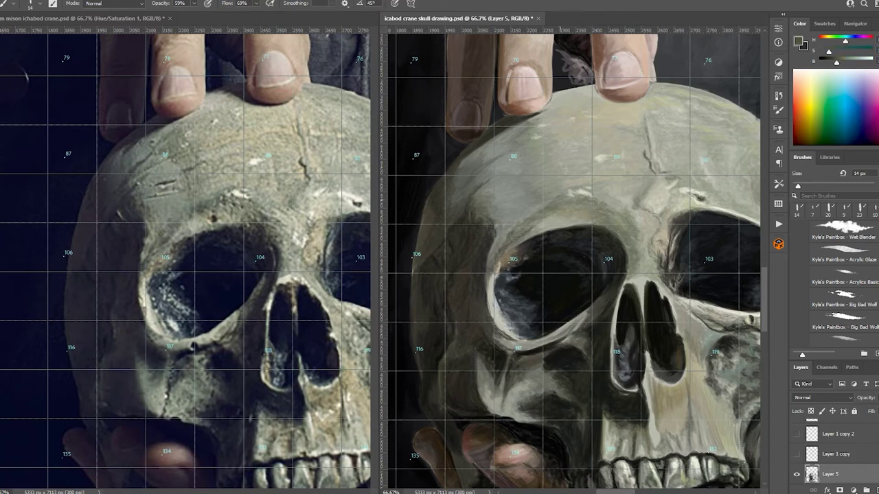
left_click(603, 223, "alt")
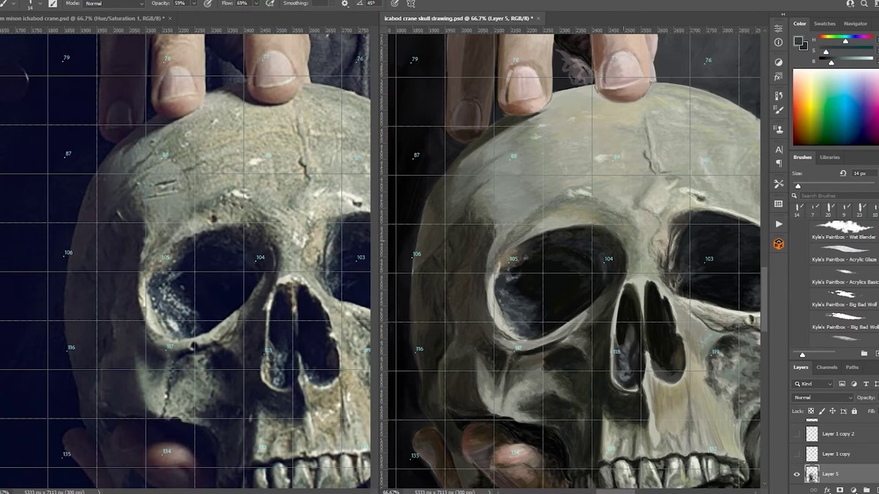
Paint a small dark hole on the left socket's lower rim, cream flecks inside it and a highlight along its inner edge.
left_click(625, 256, "alt")
left_click(562, 336, "alt")
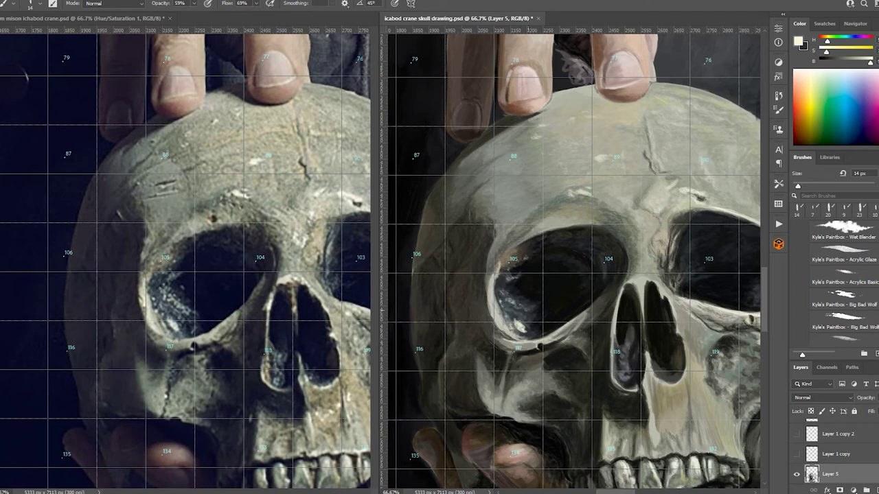
left_click(623, 261, "alt")
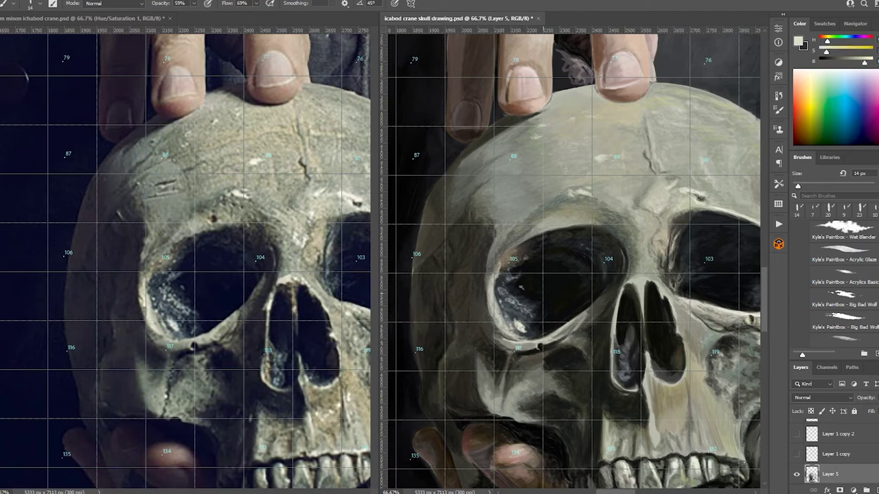
left_click(499, 342, "alt")
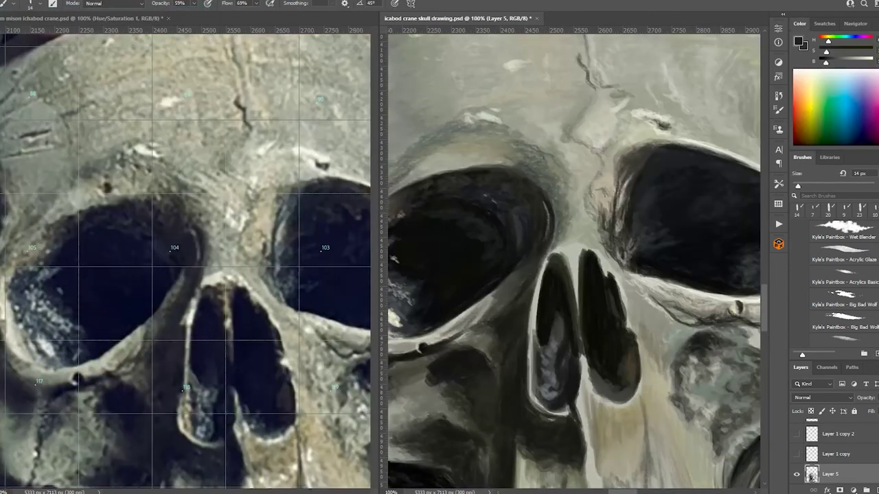
Paint the septum between the skull's two nasal cavities in dark olive-brown tones over the pale bone.
left_click(622, 288, "alt")
left_click(572, 282, "alt")
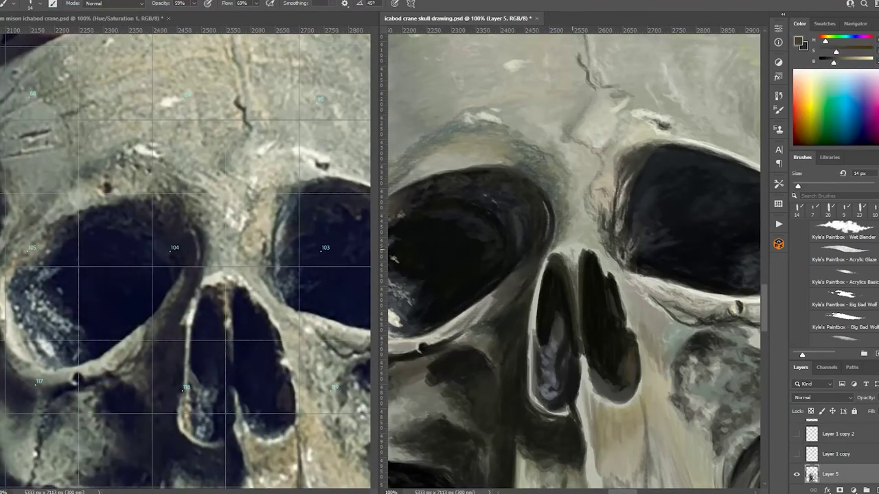
left_click(570, 263, "alt")
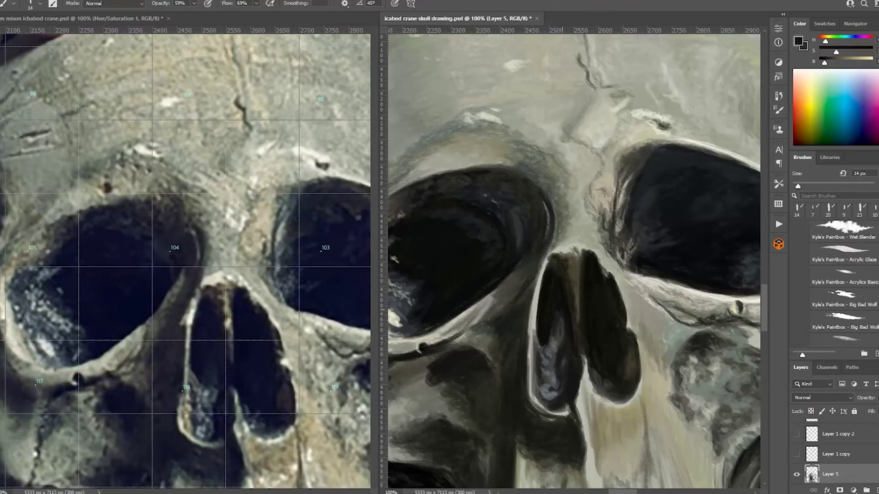
Show the grid on the painting and darken the lower septum and the bone edge beneath the nasal opening.
left_click(584, 364, "alt")
left_click_drag(581, 357, 592, 406)
key("ctrl+apostrophe")
left_click_drag(584, 357, 583, 461)
left_click(587, 407, "alt")
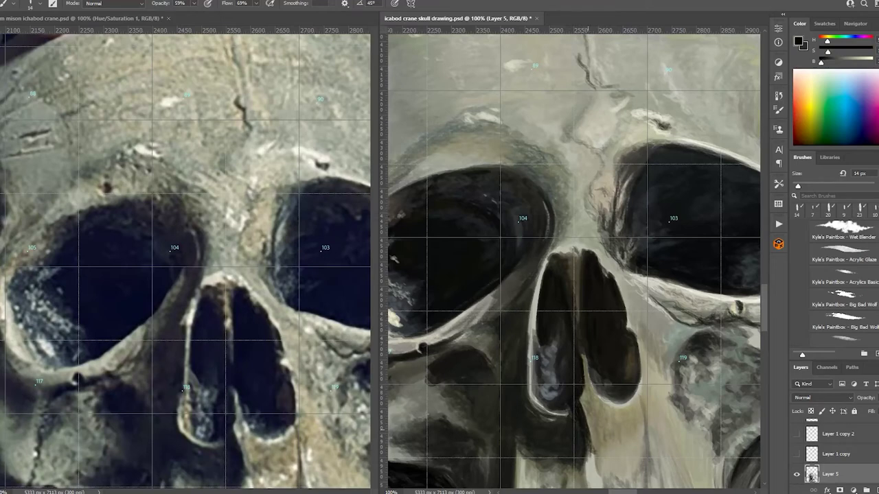
Paint a near-white highlight along the upper and outer rim of the skull's nasal opening.
key("x")
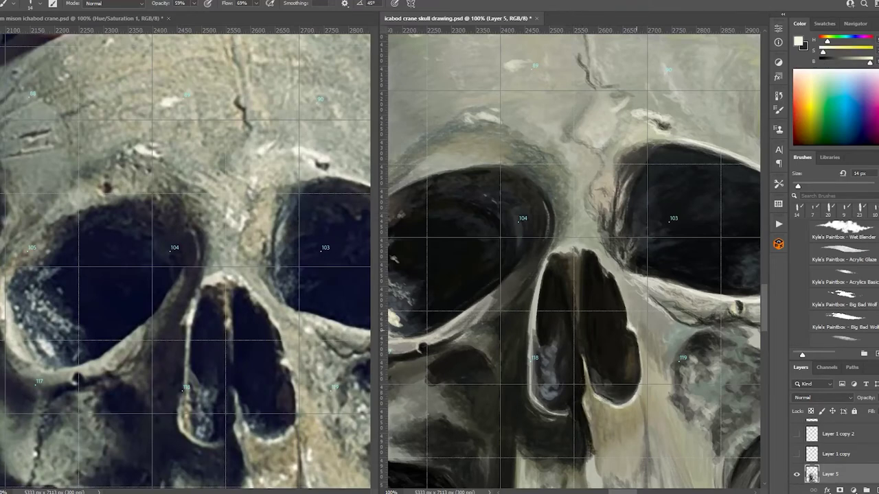
left_click_drag(556, 252, 536, 309)
key("x")
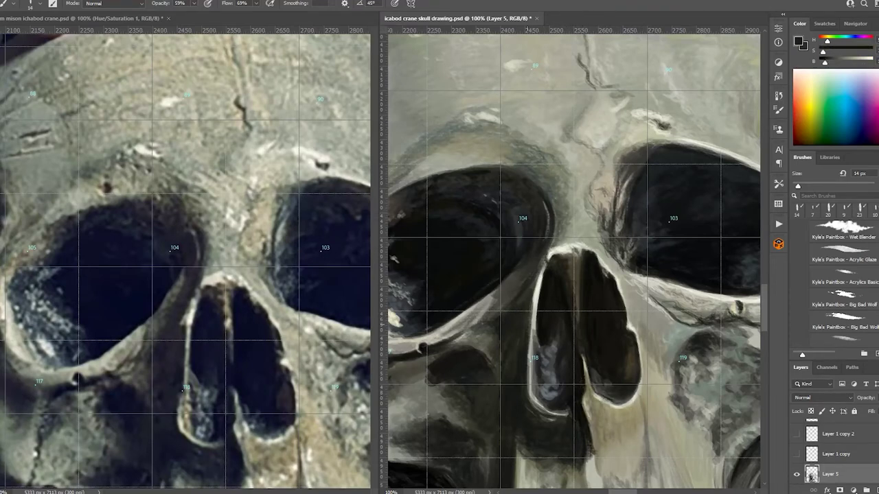
Reduce the brush size to 7 px and refine the thin outer rim of the skull's left nasal cavity.
key("[")
key("[")
key("[")
key("[")
key("x")
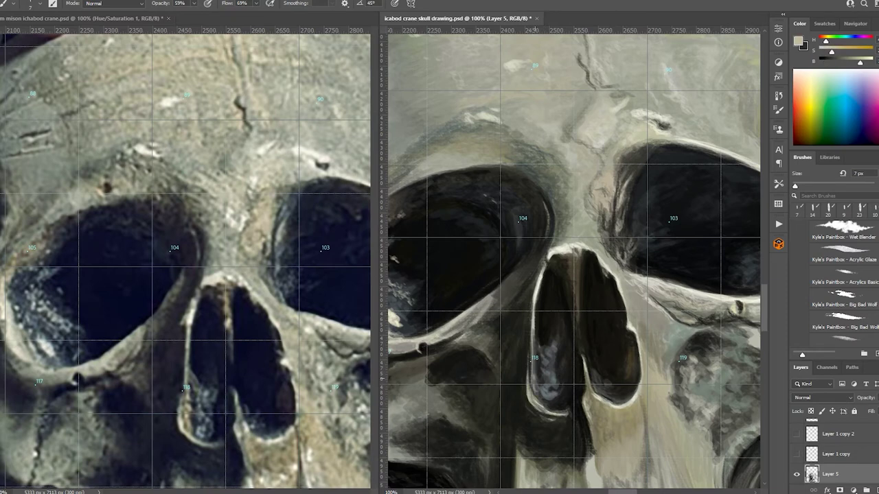
mouse_move(534, 347)
left_mouse_down()
mouse_move(534, 411)
mouse_move(553, 415)
mouse_move(553, 406)
left_mouse_up()
key("x")
Paint fine bluish-grey bone texture at the base of both nasal cavities and a light line down the septum.
key("x")
mouse_move(578, 276)
left_mouse_down()
mouse_move(577, 325)
mouse_move(541, 364)
mouse_move(556, 375)
left_mouse_up()
left_click_drag(601, 389, 627, 399)
left_click_drag(596, 374, 624, 401)
key("x")
left_click(561, 337)
left_click_drag(560, 337, 548, 366)
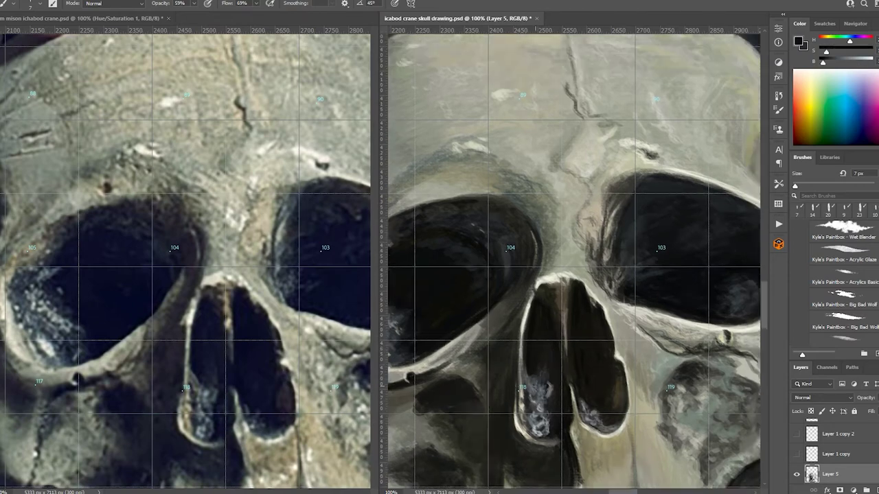
key("x")
left_click_drag(564, 334, 562, 293)
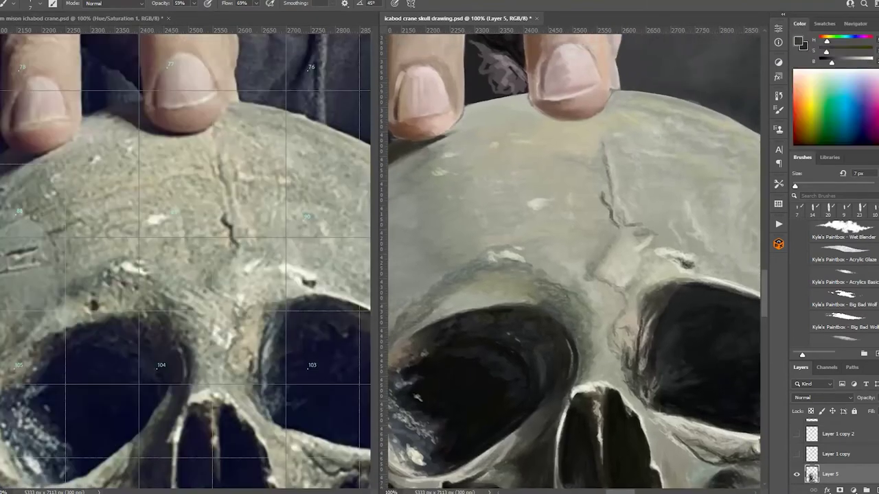
Paint dark contact shadows where the fingers rest on top of the skull.
left_click_drag(603, 115, 468, 104)
mouse_move(549, 115)
left_mouse_down()
mouse_move(468, 96)
mouse_move(467, 104)
mouse_move(525, 108)
left_mouse_up()
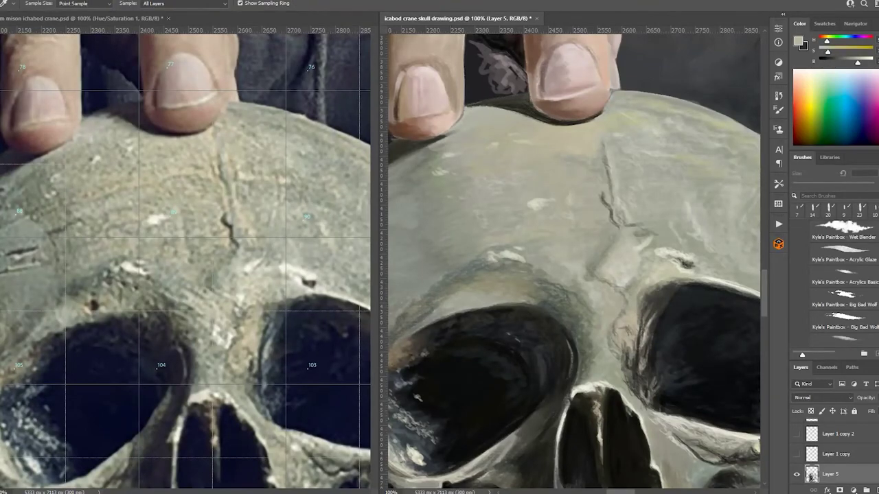
Block in a dark purple shadow along the side of the man's nose bridge and beneath the eye's inner corner.
key("ctrl+minus")
key("ctrl+minus")
key("ctrl+minus")
key("ctrl+minus")
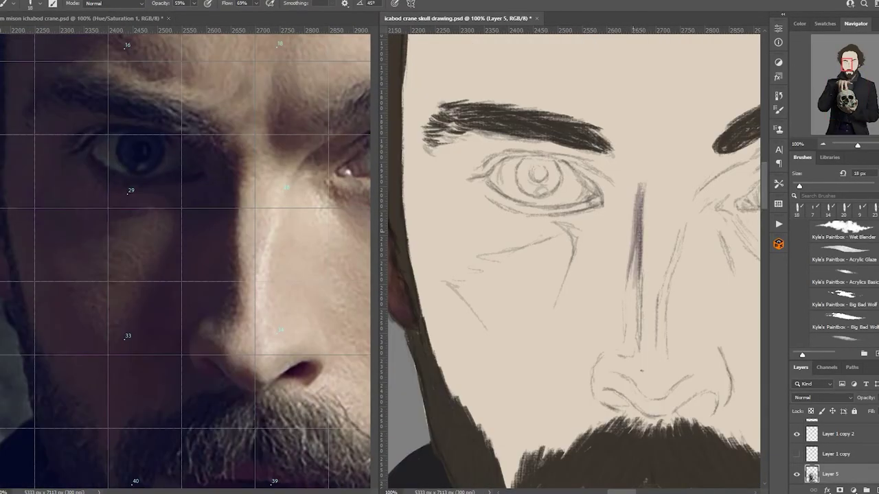
left_click_drag(635, 182, 626, 340)
left_click_drag(621, 244, 628, 349)
left_click_drag(617, 189, 559, 221)
left_click_drag(621, 209, 557, 230)
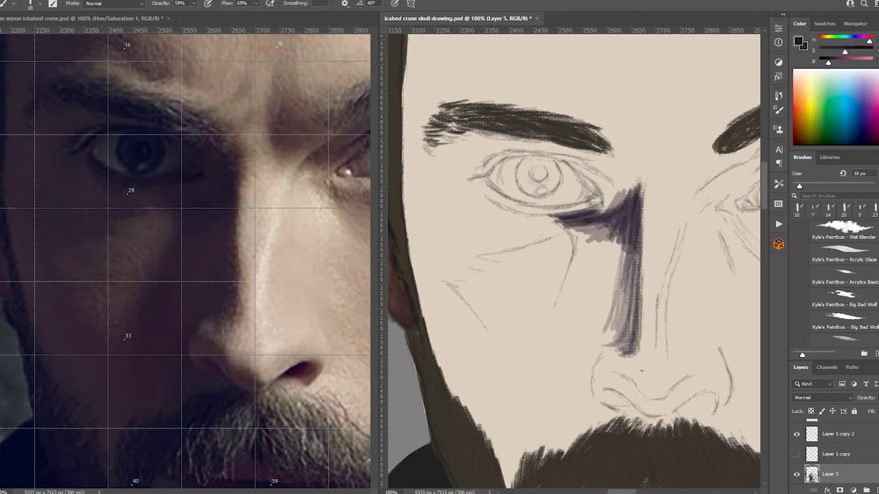
Fill the shadow area between the man's nose and cheek with a muted plum-brown, down to the nostril.
mouse_move(629, 281)
left_mouse_down()
mouse_move(604, 350)
mouse_move(542, 364)
left_mouse_up()
left_click_drag(591, 288, 563, 371)
left_click_drag(639, 226, 598, 343)
left_click_drag(614, 285, 577, 384)
left_click_drag(618, 247, 567, 329)
left_click_drag(611, 223, 566, 282)
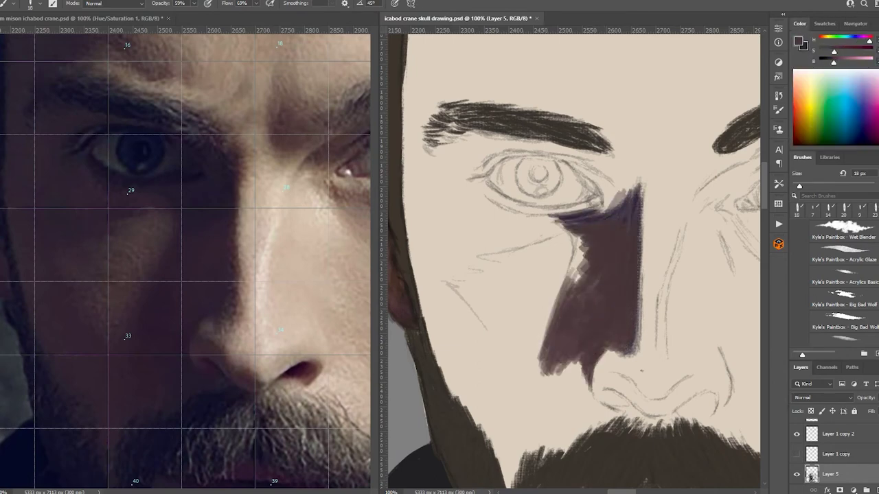
Blend darker purple and reddish-brown tones into the shadow beside the man's nose.
left_click_drag(587, 233, 558, 298)
left_click_drag(639, 199, 573, 278)
left_click_drag(628, 293, 588, 381)
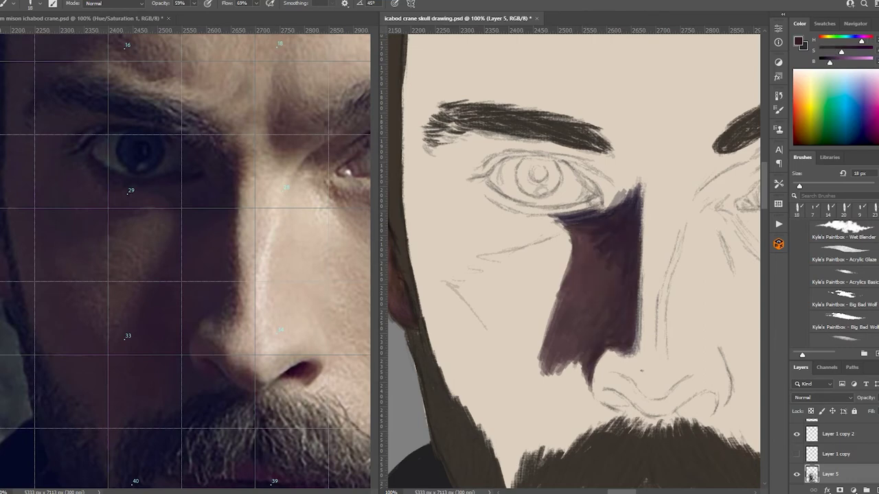
Block in dark reddish-brown skin shadow under the eye, from the nose shadow out to the edge of the face.
mouse_move(569, 230)
left_mouse_down()
mouse_move(501, 243)
mouse_move(487, 237)
mouse_move(439, 261)
left_mouse_up()
left_click_drag(470, 213, 416, 264)
left_click_drag(477, 193, 409, 237)
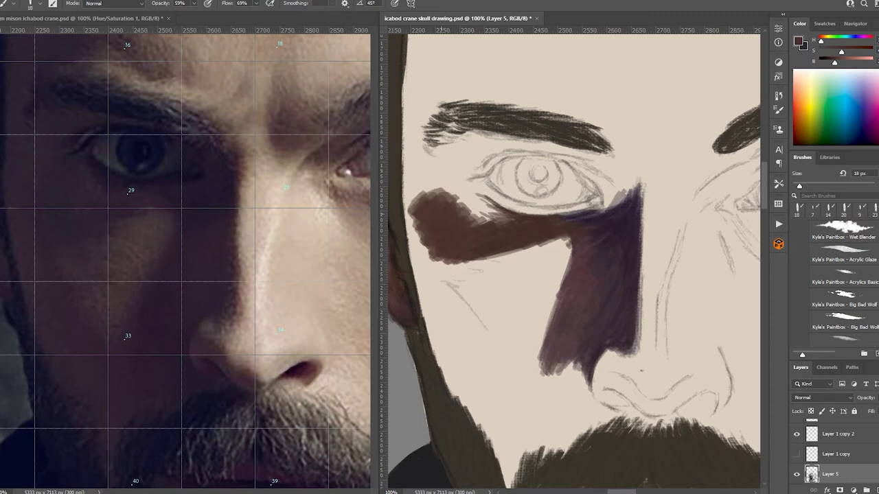
left_click_drag(408, 171, 491, 223)
left_click_drag(429, 186, 511, 216)
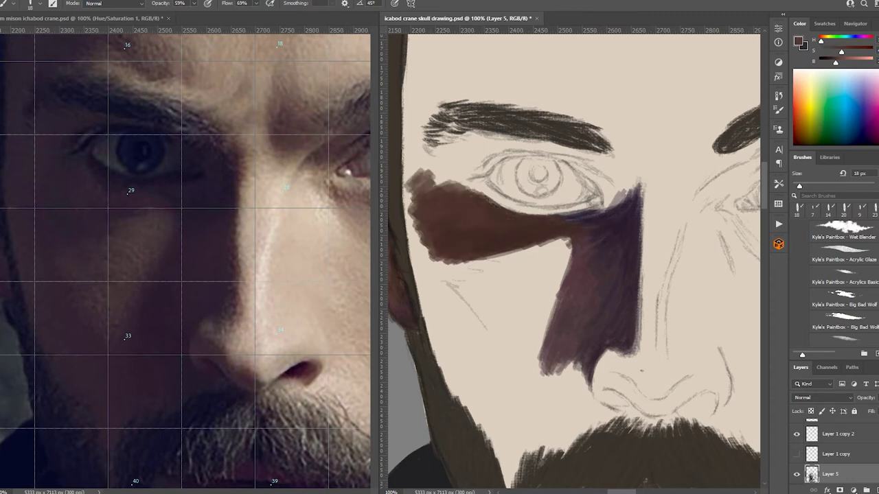
Paint plum-brown shadow down the edge of the man's face and temple, joining the reddish-brown area under the eye.
left_click_drag(412, 179, 420, 268)
left_click_drag(416, 233, 422, 336)
mouse_move(405, 124)
left_mouse_down()
mouse_move(440, 189)
mouse_move(433, 171)
left_mouse_up()
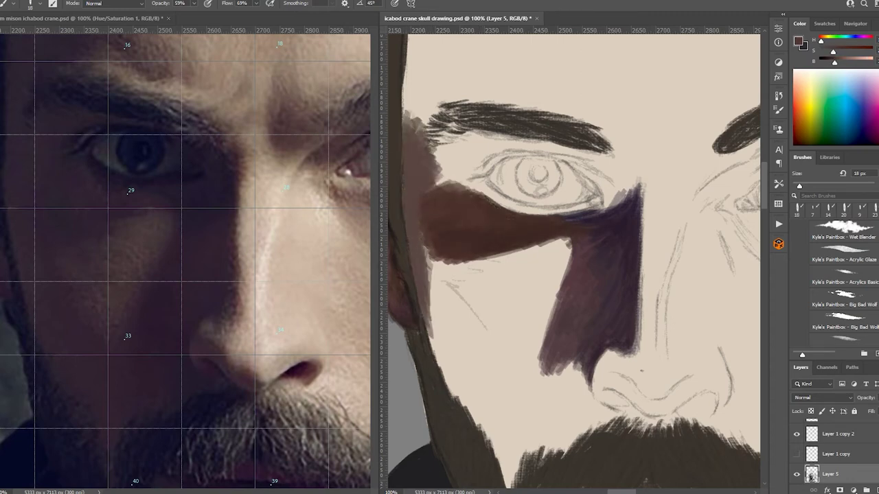
left_click_drag(419, 233, 443, 271)
left_click_drag(425, 169, 467, 193)
Fill the upper cheek beneath the under-eye shadow with a muted grey-brown, out to the nose shadow.
mouse_move(443, 258)
left_mouse_down()
mouse_move(522, 296)
mouse_move(552, 357)
left_mouse_up()
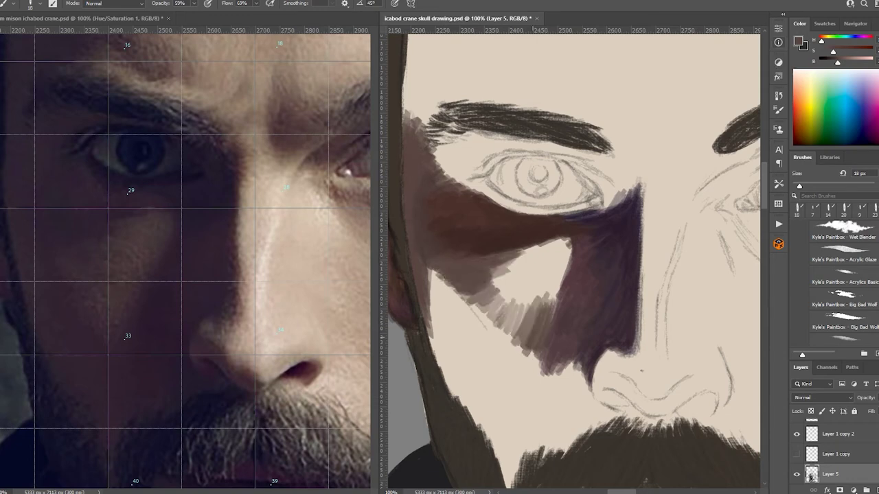
left_click_drag(460, 302, 552, 343)
left_click_drag(522, 298, 567, 261)
left_click_drag(495, 288, 570, 250)
left_click_drag(518, 271, 569, 240)
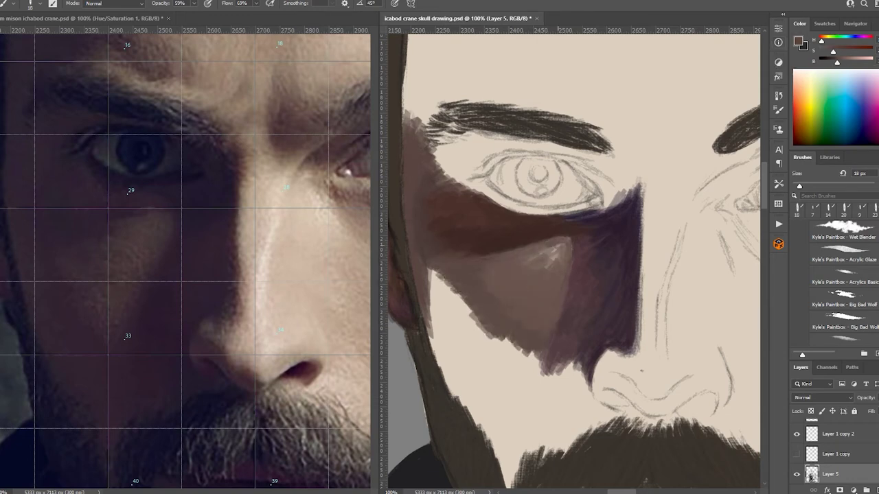
Brush a sampled lighter grey-brown over the upper cheek to soften its border with the nose shadow.
left_click(549, 274, "alt")
mouse_move(514, 302)
left_mouse_down()
mouse_move(570, 240)
mouse_move(559, 251)
left_mouse_up()
left_click_drag(491, 268, 563, 244)
left_click_drag(573, 288, 571, 244)
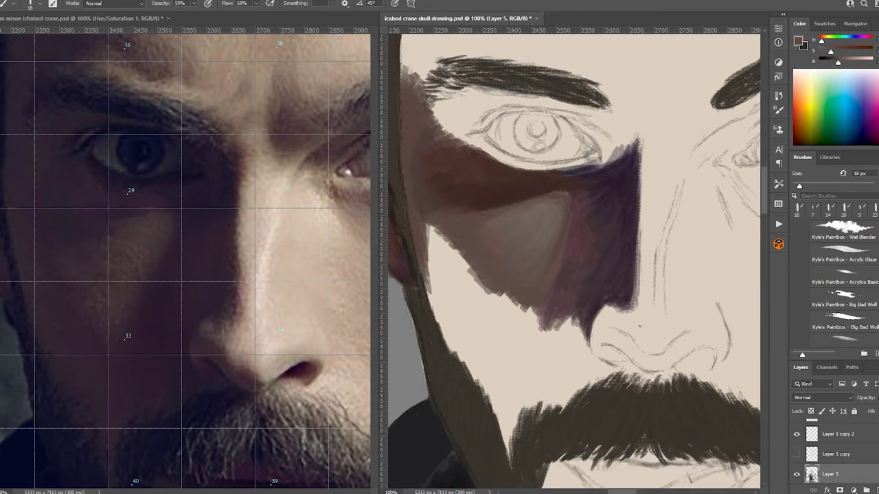
Block in reddish-brown skin between the nostril and moustache, and up the outer cheek along the beard edge.
left_click_drag(535, 409, 577, 375)
mouse_move(515, 426)
left_mouse_down()
mouse_move(611, 357)
mouse_move(622, 330)
left_mouse_up()
left_click_drag(529, 367, 596, 319)
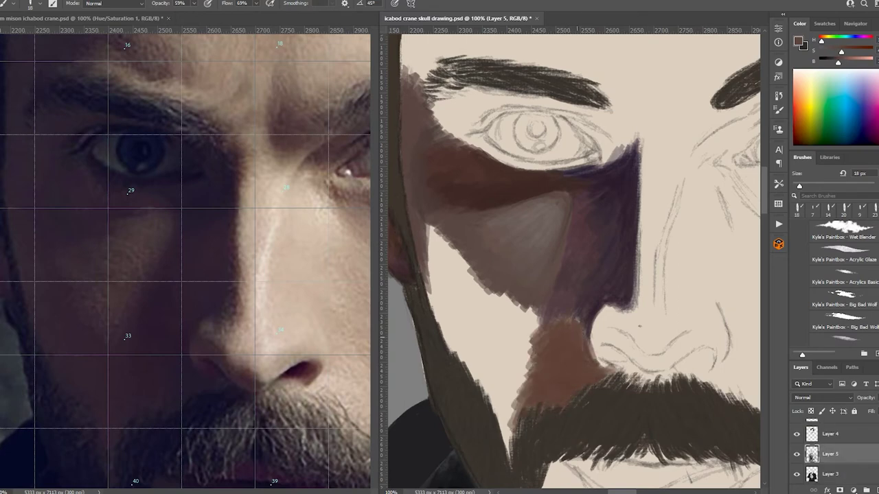
left_click_drag(494, 463, 542, 309)
left_click_drag(484, 422, 522, 347)
left_click_drag(474, 395, 429, 268)
left_click_drag(481, 360, 439, 257)
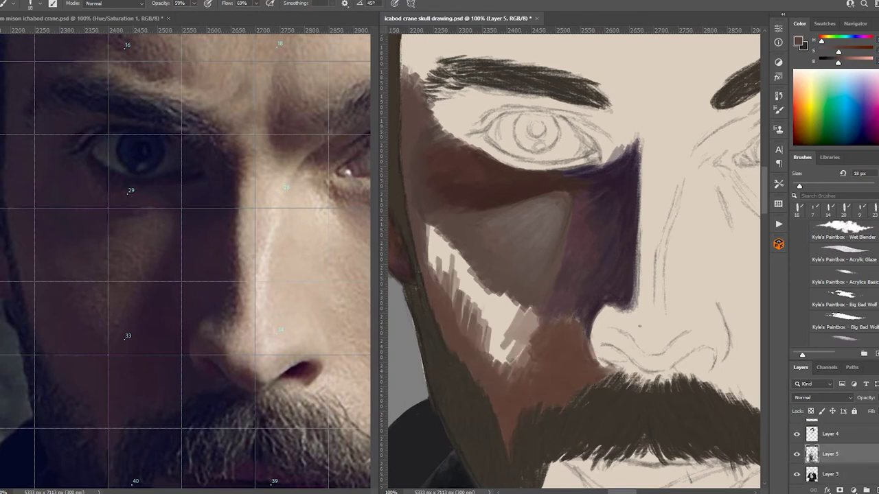
Deepen the fold from the nostril to the moustache and up beside the cheek with dark brown.
left_click_drag(587, 374, 614, 333)
left_click_drag(576, 391, 649, 362)
left_click_drag(576, 374, 639, 367)
left_click_drag(567, 360, 542, 315)
left_click_drag(614, 370, 642, 374)
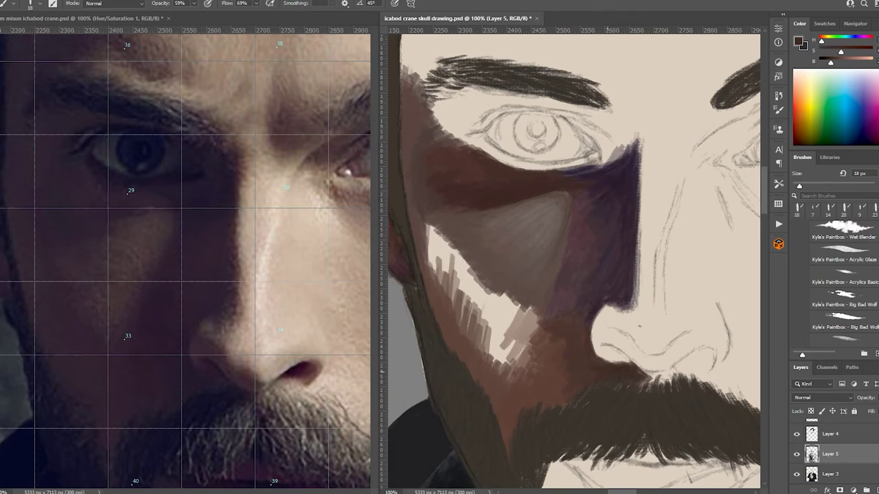
mouse_move(580, 371)
left_mouse_down()
mouse_move(545, 335)
mouse_move(529, 255)
left_mouse_up()
left_click_drag(549, 343, 506, 259)
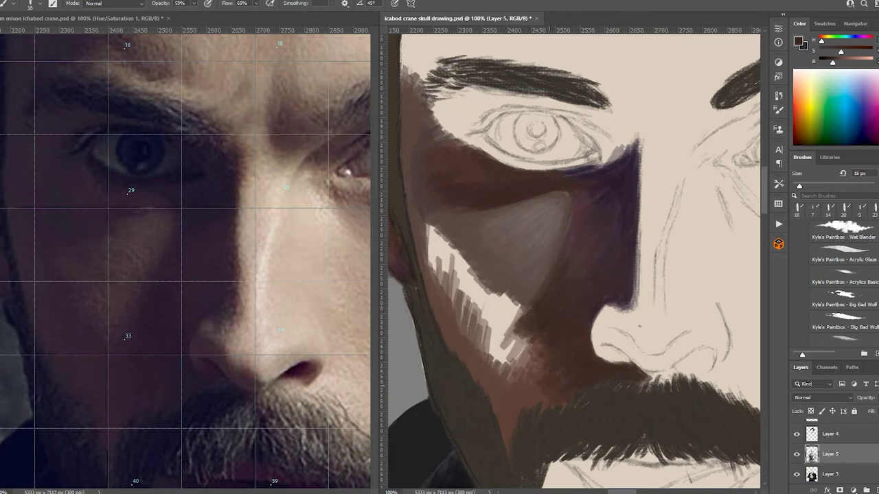
Fill the remaining bare patch of the shadowed cheek with dark brown, and show the grid over the painting.
left_click_drag(560, 409, 501, 336)
mouse_move(529, 405)
left_mouse_down()
mouse_move(522, 340)
mouse_move(495, 329)
left_mouse_up()
mouse_move(508, 439)
left_mouse_down()
mouse_move(488, 347)
mouse_move(518, 326)
mouse_move(491, 338)
mouse_move(462, 381)
left_mouse_up()
mouse_move(494, 339)
left_mouse_down()
mouse_move(457, 309)
mouse_move(445, 285)
left_mouse_up()
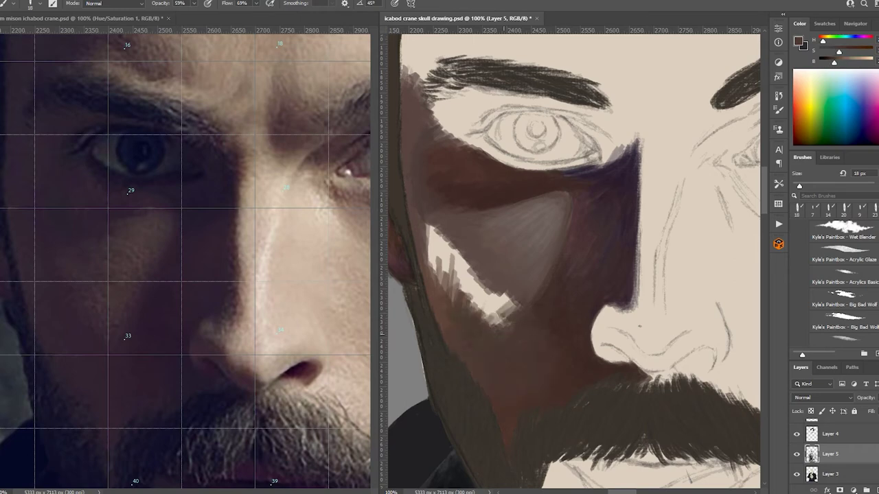
left_click_drag(482, 317, 438, 259)
left_click_drag(510, 331, 466, 290)
mouse_move(450, 287)
left_mouse_down()
mouse_move(422, 216)
mouse_move(425, 232)
left_mouse_up()
mouse_move(517, 320)
left_mouse_down()
mouse_move(469, 292)
mouse_move(450, 242)
left_mouse_up()
key("ctrl+apostrophe")
left_click_drag(466, 275, 447, 247)
left_click_drag(550, 314, 506, 268)
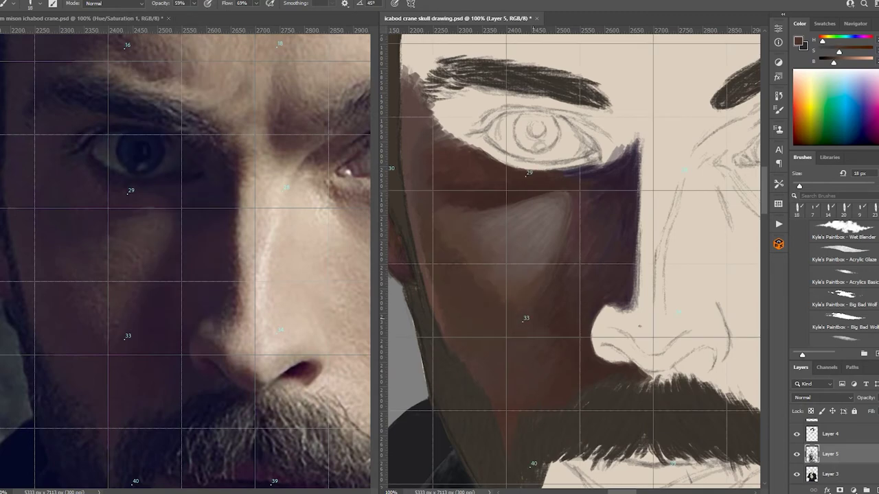
Darken the lower and outer cheek around the lighter patch and smudge the tones together.
left_click_drag(552, 337, 512, 277)
left_click_drag(500, 335, 464, 318)
left_click_drag(528, 363, 506, 342)
mouse_move(480, 307)
left_mouse_down()
mouse_move(448, 286)
mouse_move(412, 110)
left_mouse_up()
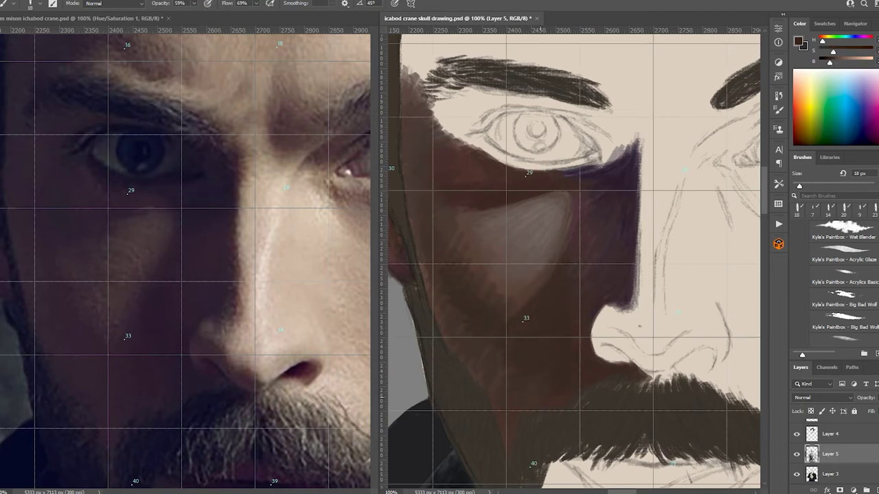
key("r")
left_click_drag(570, 196, 480, 271)
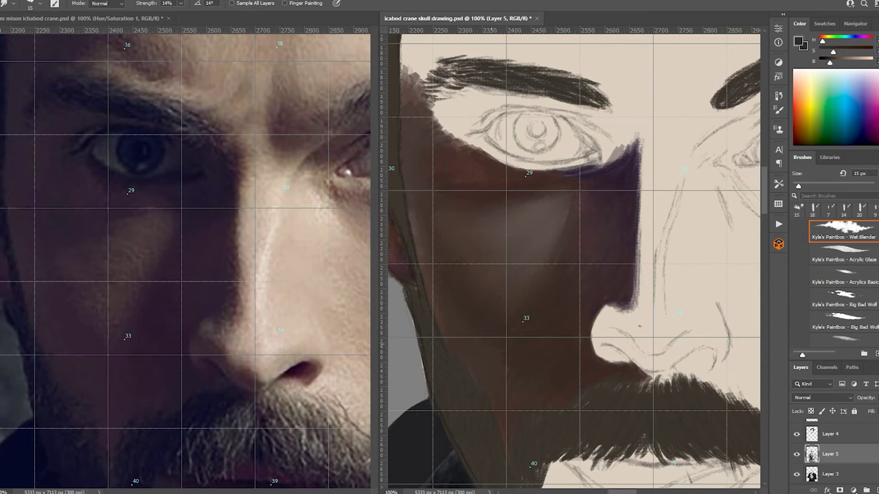
Layer very dark brown strokes under the eye and around the cheek's lighter patch, ready for smudging.
key("b")
left_click_drag(563, 223, 525, 288)
left_click_drag(508, 237, 481, 265)
left_click_drag(481, 165, 446, 213)
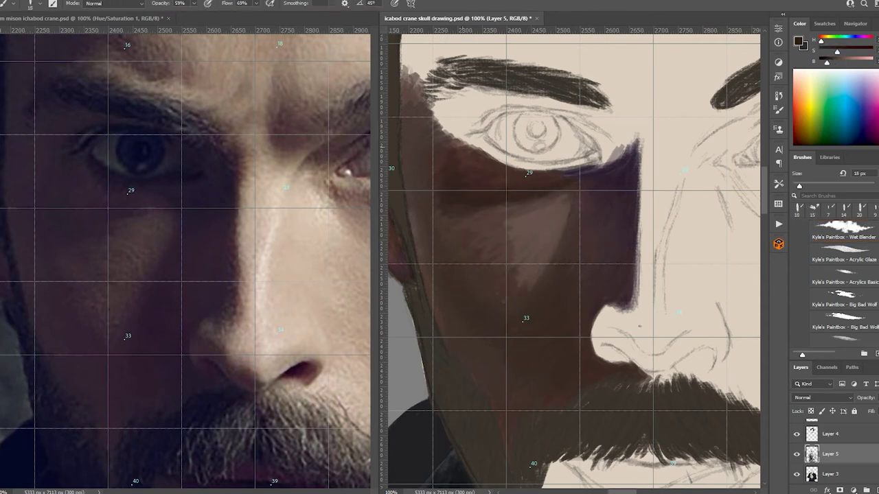
left_click_drag(441, 156, 435, 192)
left_click_drag(519, 206, 439, 230)
left_click_drag(425, 140, 405, 156)
left_click_drag(512, 292, 477, 322)
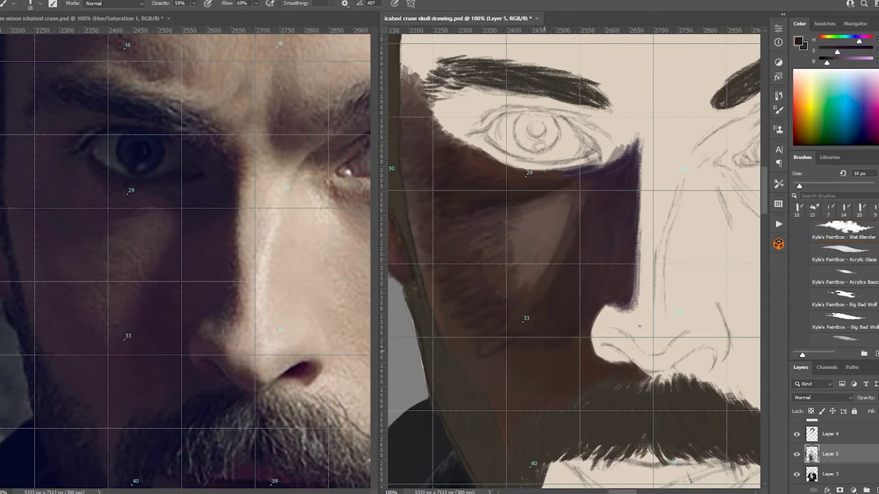
key("r")
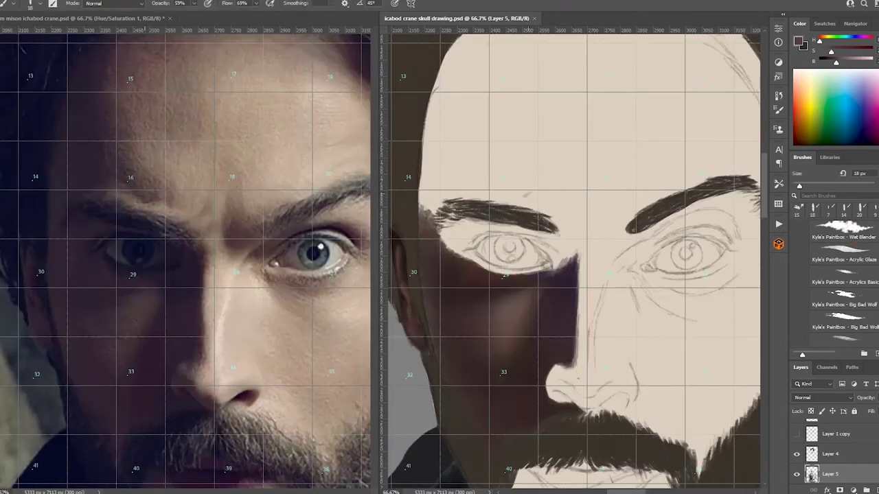
Block in plum-brown shadow on the temple and forehead above the shadowed eyebrow.
left_click_drag(532, 140, 484, 194)
left_click_drag(536, 170, 474, 201)
mouse_move(489, 134)
left_mouse_down()
mouse_move(431, 171)
mouse_move(429, 221)
left_mouse_up()
left_click_drag(443, 170, 420, 224)
left_click_drag(439, 123, 423, 187)
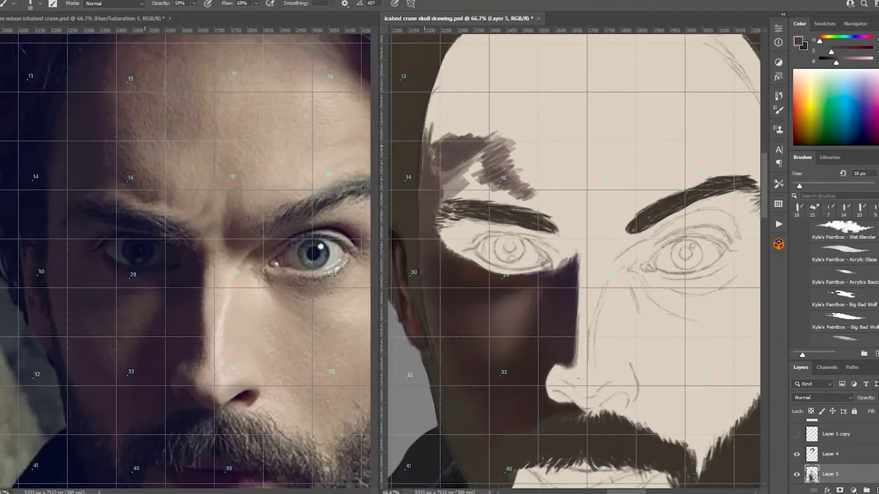
left_click_drag(484, 130, 422, 203)
left_click_drag(584, 275, 578, 268)
left_click_drag(529, 163, 470, 195)
mouse_move(482, 169)
left_mouse_down()
mouse_move(439, 192)
mouse_move(446, 194)
left_mouse_up()
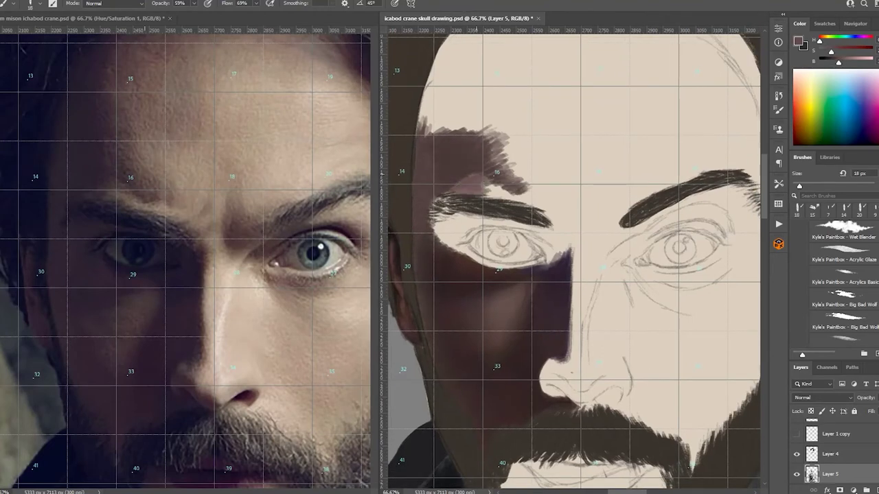
Paint a dusty pink midtone along the top of the shadowed eyebrow and between the brows.
left_click(494, 180, "alt")
left_click_drag(530, 186, 467, 202)
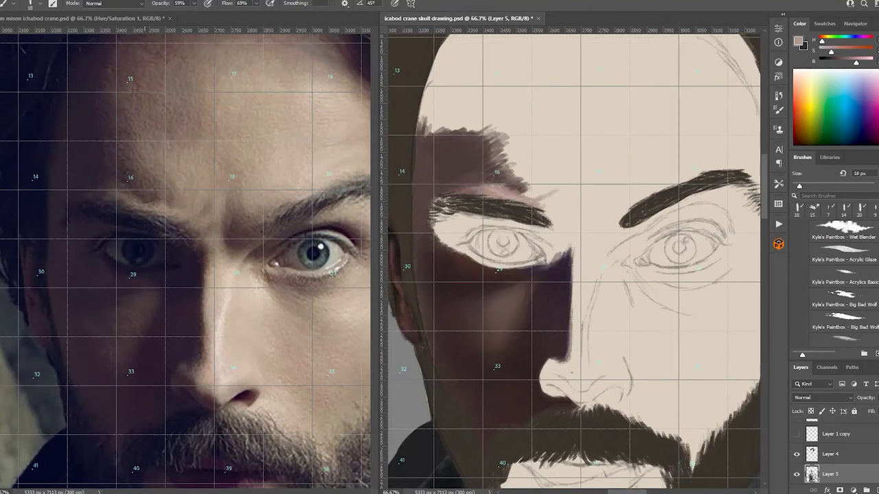
left_click_drag(590, 165, 543, 213)
mouse_move(563, 182)
left_mouse_down()
mouse_move(526, 223)
mouse_move(539, 234)
left_mouse_up()
left_click_drag(580, 213, 556, 274)
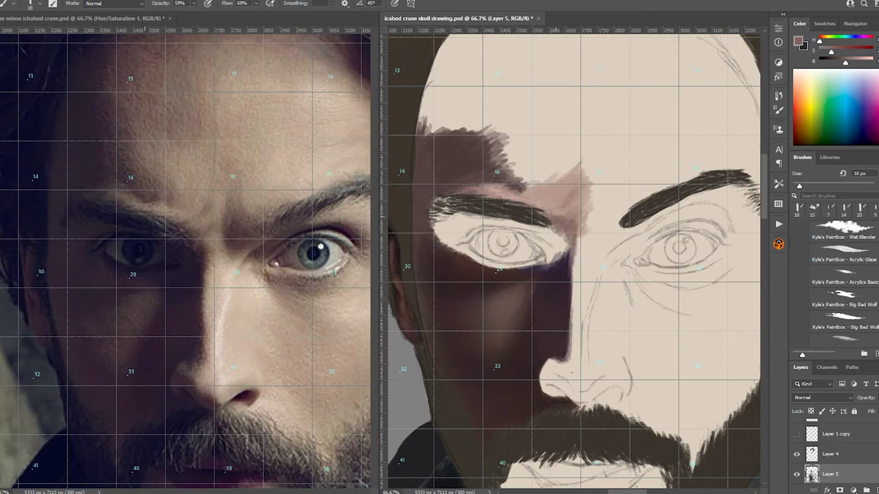
Fill the shadowed eye socket beneath the eyebrow with dark brown, down to the inner corner of the eye.
left_click_drag(570, 234, 536, 224)
left_click_drag(485, 215, 442, 219)
left_click_drag(535, 206, 440, 219)
mouse_move(504, 206)
left_mouse_down()
mouse_move(432, 234)
mouse_move(550, 233)
left_mouse_up()
left_click_drag(526, 228, 569, 264)
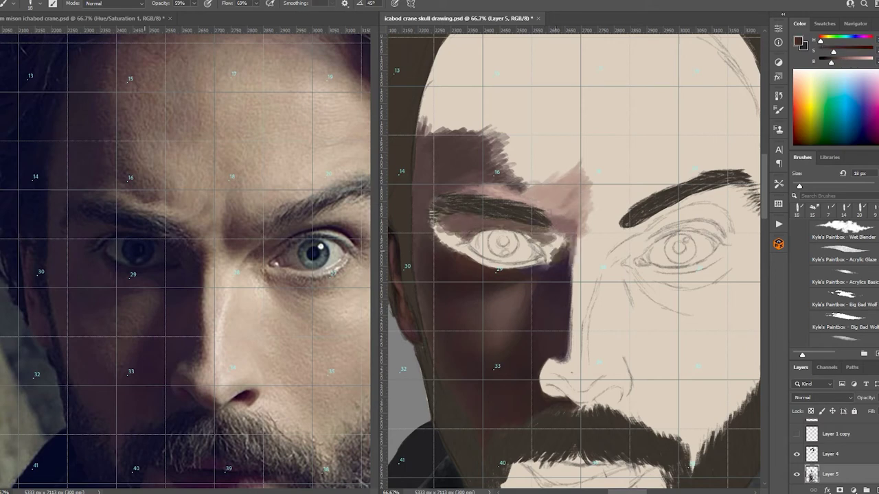
mouse_move(568, 225)
left_mouse_down()
mouse_move(521, 259)
mouse_move(556, 266)
left_mouse_up()
Extend a pinkish-beige skin tone down the nose bridge and up the middle of the forehead.
left_click(590, 205, "alt")
left_click_drag(599, 200, 578, 271)
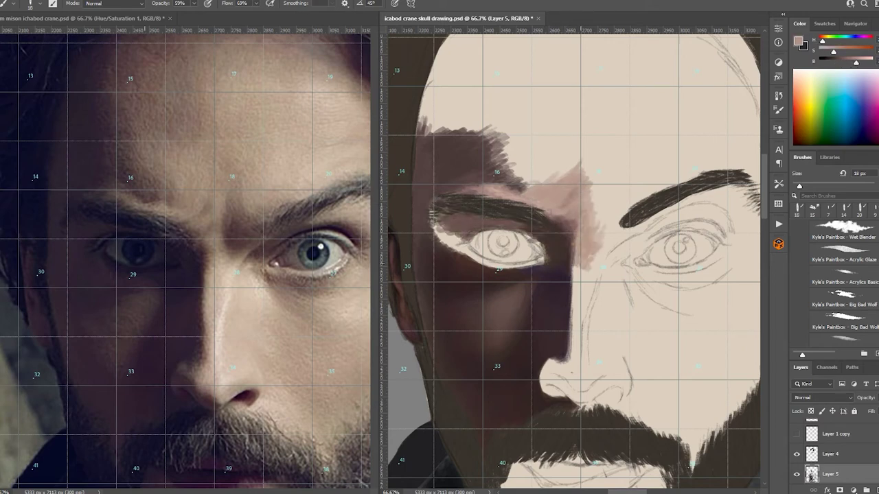
mouse_move(584, 137)
left_mouse_down()
mouse_move(529, 179)
mouse_move(501, 186)
left_mouse_up()
mouse_move(587, 79)
left_mouse_down()
mouse_move(563, 134)
mouse_move(545, 130)
left_mouse_up()
left_click_drag(552, 77, 525, 132)
mouse_move(543, 72)
left_mouse_down()
mouse_move(488, 129)
mouse_move(526, 134)
left_mouse_up()
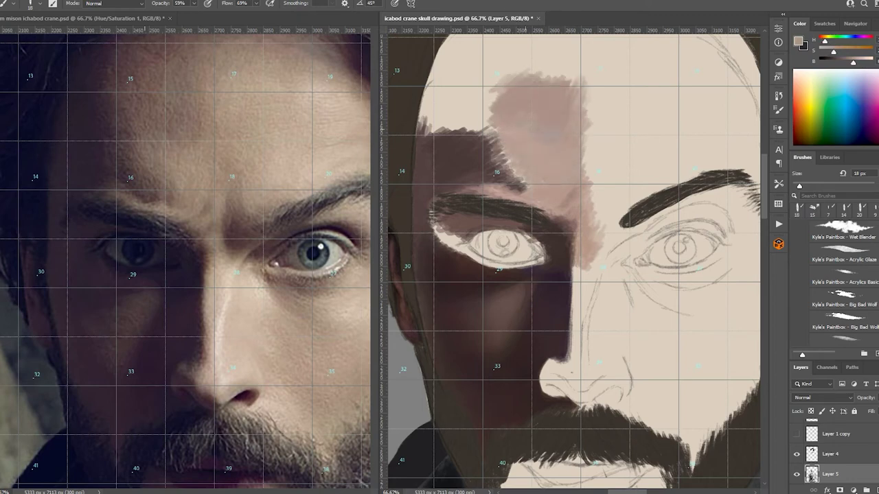
Paint a mauve-brown transition between the forehead's dark shadow and the pinkish-beige skin.
mouse_move(508, 127)
left_mouse_down()
mouse_move(480, 149)
mouse_move(495, 191)
mouse_move(539, 199)
left_mouse_up()
left_click_drag(519, 106, 484, 153)
left_click_drag(515, 81, 477, 116)
left_click_drag(556, 110, 473, 129)
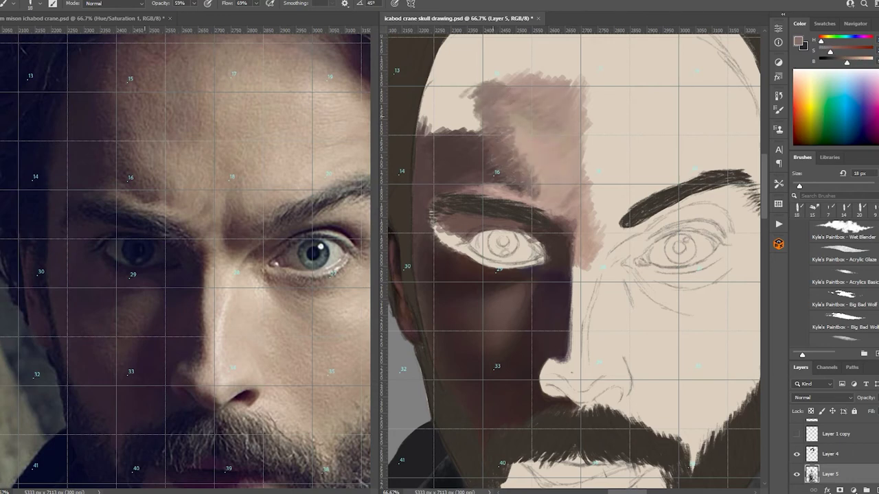
Block in dark reddish-brown shadow on the side of the forehead, from the temple up toward the hairline.
left_click_drag(481, 72, 474, 132)
mouse_move(477, 44)
left_mouse_down()
mouse_move(470, 120)
mouse_move(445, 131)
left_mouse_up()
left_click_drag(456, 81, 431, 136)
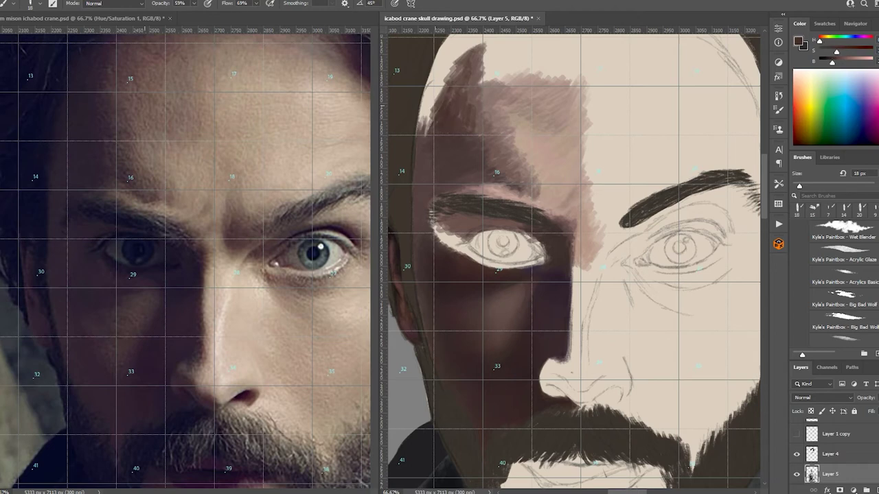
left_click_drag(480, 275, 502, 276)
left_click_drag(481, 58, 443, 141)
left_click_drag(453, 100, 438, 157)
left_click_drag(508, 55, 474, 148)
left_click_drag(481, 137, 475, 226)
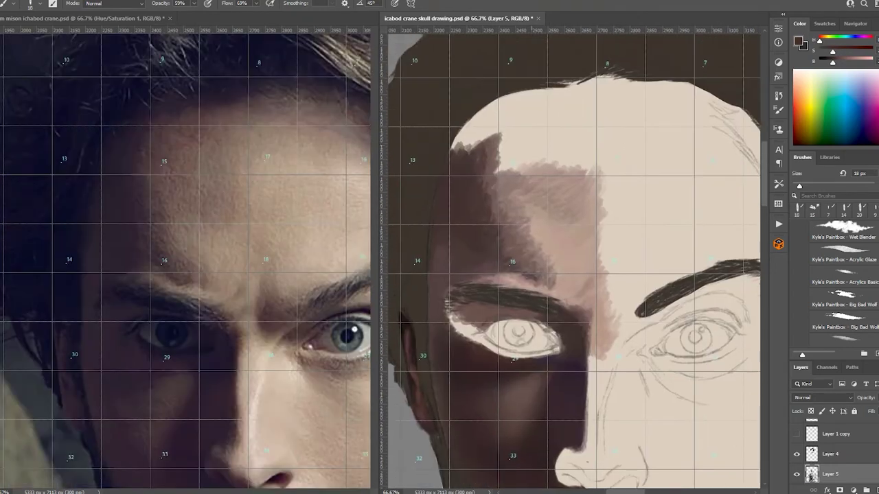
Carry the dark brown shadow along the hairline on the shadowed side and into the upper forehead.
left_click_drag(505, 96, 449, 155)
left_click_drag(481, 118, 463, 164)
left_click_drag(618, 75, 505, 103)
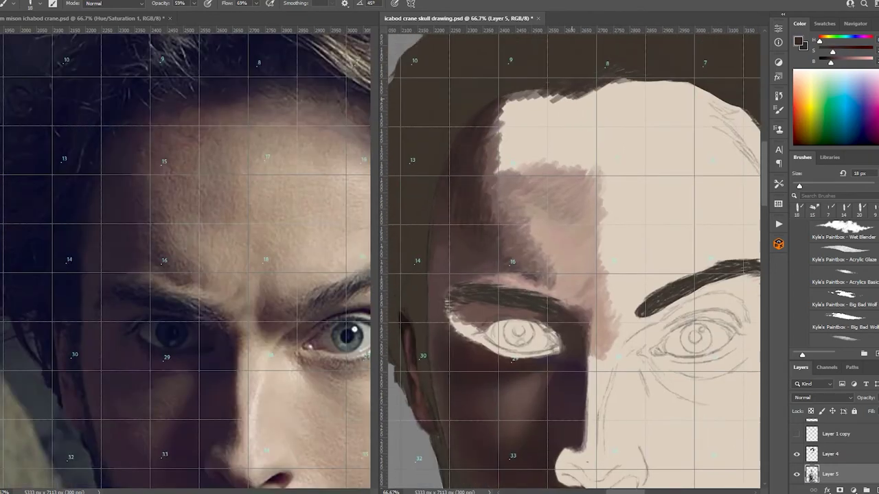
left_click_drag(569, 93, 498, 118)
left_click_drag(563, 110, 518, 161)
left_click_drag(480, 275, 498, 272)
Fill the bare upper forehead below the hairline with pinkish-brown skin tone.
mouse_move(559, 100)
left_mouse_down()
mouse_move(519, 127)
mouse_move(515, 161)
left_mouse_up()
mouse_move(593, 96)
left_mouse_down()
mouse_move(519, 111)
mouse_move(518, 179)
mouse_move(511, 120)
mouse_move(532, 104)
left_mouse_up()
left_click_drag(520, 134, 503, 199)
left_click_drag(621, 118, 568, 172)
mouse_move(624, 100)
left_mouse_down()
mouse_move(573, 171)
mouse_move(576, 117)
left_mouse_up()
Paint a brown frown shadow at the inner end of the lit eyebrow, fading into grey-brown above it.
left_click_drag(649, 267, 632, 333)
left_click_drag(653, 306, 625, 333)
left_click_drag(642, 265, 631, 329)
left_click_drag(649, 285, 628, 329)
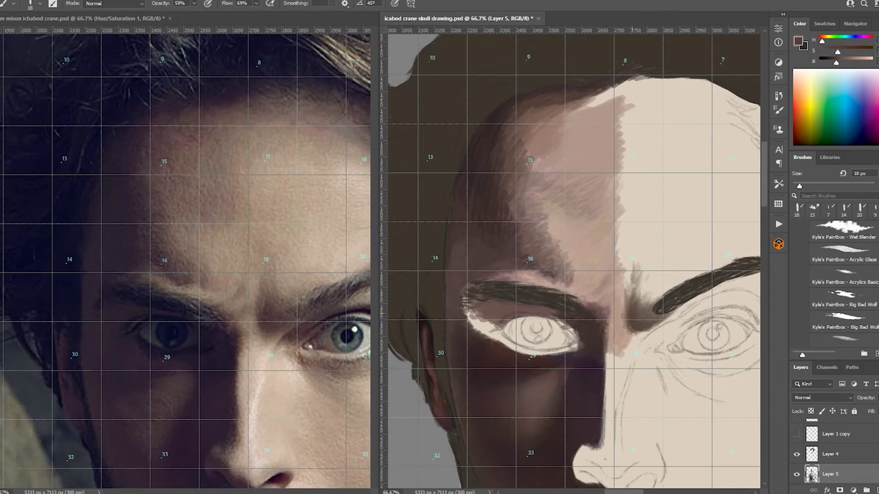
mouse_move(673, 268)
left_mouse_down()
mouse_move(631, 302)
mouse_move(645, 294)
left_mouse_up()
mouse_move(699, 264)
left_mouse_down()
mouse_move(640, 283)
mouse_move(677, 276)
left_mouse_up()
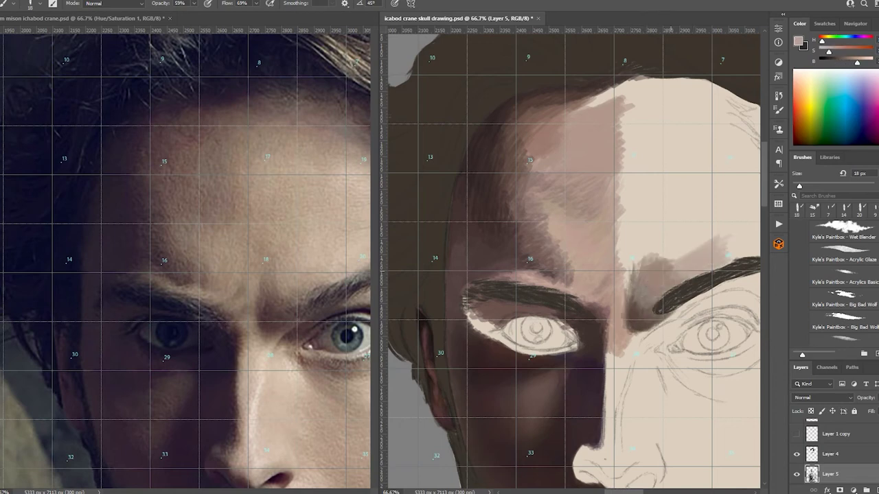
Block in light pinkish-beige skin above the lit eyebrow and across the central forehead, and hide the painting's grid.
left_click_drag(724, 223, 673, 260)
key("ctrl+apostrophe")
left_click_drag(669, 206, 618, 268)
mouse_move(645, 206)
left_mouse_down()
mouse_move(618, 289)
mouse_move(666, 171)
mouse_move(618, 116)
mouse_move(616, 86)
left_mouse_up()
mouse_move(659, 151)
left_mouse_down()
mouse_move(604, 82)
mouse_move(563, 144)
mouse_move(570, 182)
left_mouse_up()
left_click_drag(569, 182, 518, 179)
left_click_drag(700, 254, 618, 205)
left_click_drag(694, 237, 625, 171)
Cover the rest of the lit forehead with light beige skin tone, out to the far hairline.
mouse_move(714, 248)
left_mouse_down()
mouse_move(680, 226)
mouse_move(663, 186)
mouse_move(611, 144)
mouse_move(577, 137)
left_mouse_up()
mouse_move(632, 154)
left_mouse_down()
mouse_move(584, 117)
mouse_move(659, 144)
mouse_move(590, 82)
mouse_move(673, 123)
mouse_move(721, 288)
mouse_move(703, 164)
mouse_move(697, 227)
left_mouse_up()
left_click_drag(700, 158, 597, 79)
mouse_move(724, 234)
left_mouse_down()
mouse_move(738, 295)
mouse_move(707, 144)
mouse_move(563, 76)
left_mouse_up()
mouse_move(680, 103)
left_mouse_down()
mouse_move(570, 76)
mouse_move(721, 213)
mouse_move(734, 295)
mouse_move(714, 116)
left_mouse_up()
left_click_drag(710, 182, 632, 81)
mouse_move(676, 101)
left_mouse_down()
mouse_move(528, 68)
mouse_move(718, 151)
mouse_move(728, 226)
left_mouse_up()
left_click_drag(240, 275, 189, 264)
Paint dark brown along the lit side's temple and hairline, and shade the skin at the top of the forehead.
left_click_drag(729, 206, 741, 391)
mouse_move(724, 291)
left_mouse_down()
mouse_move(680, 99)
mouse_move(728, 282)
left_mouse_up()
left_click_drag(738, 315, 659, 96)
mouse_move(714, 189)
left_mouse_down()
mouse_move(659, 102)
mouse_move(567, 74)
left_mouse_up()
mouse_move(570, 76)
left_mouse_down()
mouse_move(491, 68)
mouse_move(670, 92)
left_mouse_up()
left_click_drag(618, 115, 655, 109)
left_click_drag(546, 88, 480, 138)
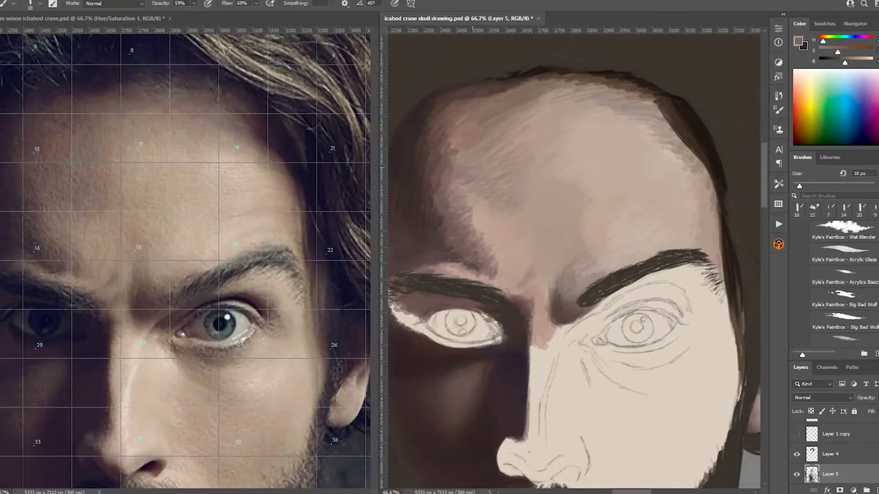
Add fine pinkish strokes across the forehead and cream highlights above the lit eyebrow.
left_click_drag(714, 154, 724, 282)
left_click_drag(590, 93, 676, 154)
mouse_move(549, 99)
left_mouse_down()
mouse_move(453, 145)
mouse_move(467, 199)
left_mouse_up()
left_click_drag(641, 251, 580, 285)
left_click_drag(653, 145, 618, 206)
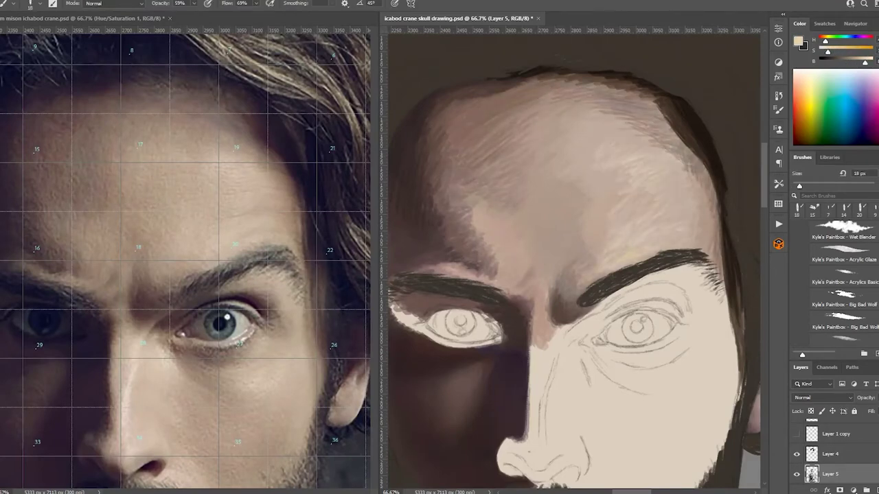
Smudge the forehead tones smoothly into each other with the Wet Blender, enlarged to 28 px.
key("r")
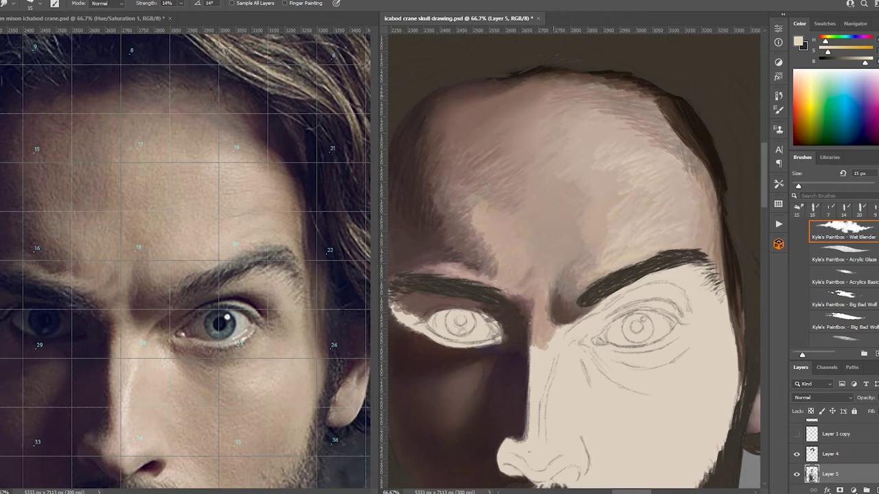
mouse_move(484, 202)
left_mouse_down()
mouse_move(467, 234)
mouse_move(498, 276)
left_mouse_up()
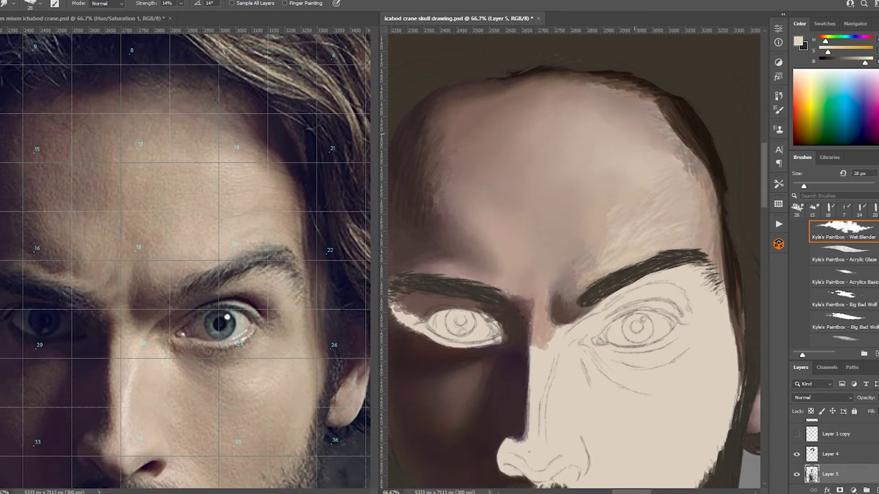
left_click_drag(698, 158, 580, 74)
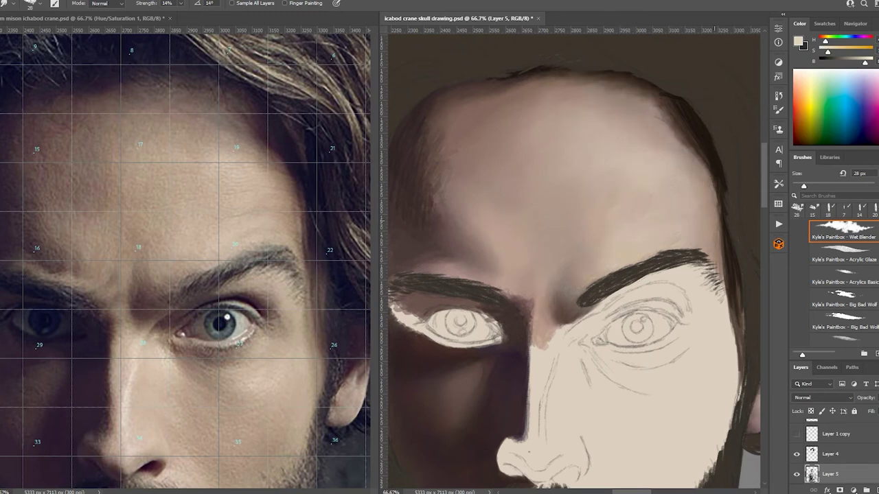
left_click_drag(553, 309, 629, 317)
Brush soft brown shadows around the lit eye, along its upper lid crease and under-eye folds.
key("b")
key("bracketleft")
left_click_drag(714, 370, 669, 312)
mouse_move(696, 343)
left_mouse_down()
mouse_move(622, 312)
mouse_move(717, 312)
left_mouse_up()
left_click_drag(642, 323, 701, 302)
mouse_move(717, 237)
left_mouse_down()
mouse_move(633, 264)
mouse_move(714, 246)
mouse_move(590, 301)
left_mouse_up()
mouse_move(632, 261)
left_mouse_down()
mouse_move(586, 313)
mouse_move(635, 260)
left_mouse_up()
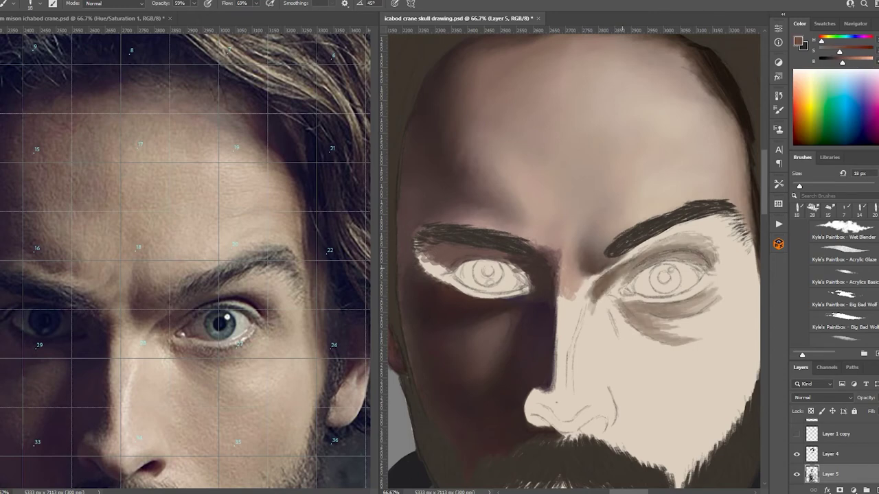
Deepen the lit eye's inner corner, lid crease and under-eye fold with warm reddish-brown.
left_click_drag(603, 295, 658, 241)
left_click_drag(622, 317, 696, 305)
left_click_drag(663, 337, 724, 299)
left_click_drag(618, 274, 580, 247)
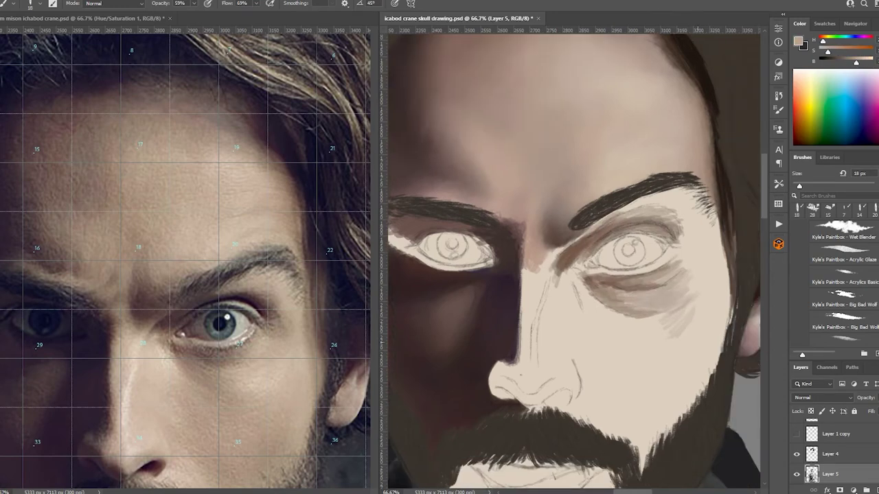
Block in a beige mid-tone over the lit cheek from under the eye to the beard, enlarging the brush to 42 px.
left_click_drag(714, 412, 673, 295)
left_click_drag(721, 261, 669, 357)
left_click_drag(694, 302, 597, 419)
key("bracketright")
key("bracketright")
left_click_drag(686, 357, 590, 447)
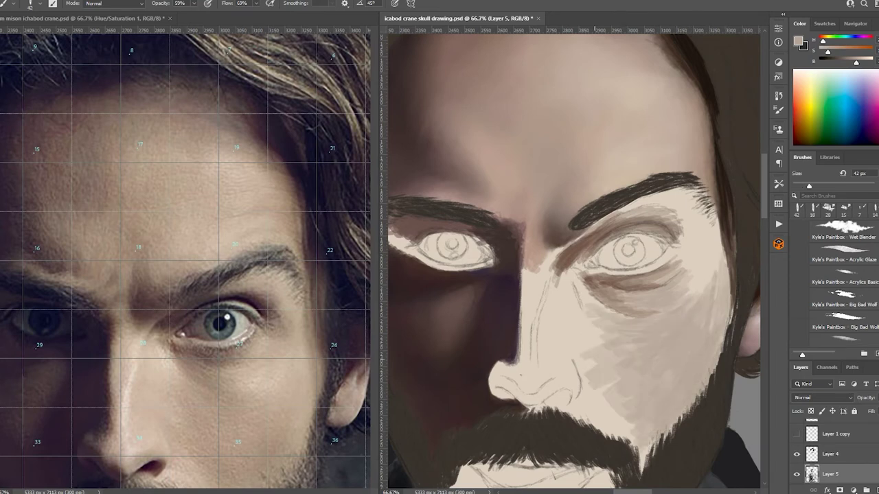
Layer pinkish skin tones over the lit cheek with the 42 px brush, from beside the nose to the beard edge.
left_click_drag(714, 271, 673, 308)
left_click_drag(618, 288, 583, 394)
left_click_drag(604, 340, 573, 375)
left_click_drag(710, 309, 649, 381)
left_click_drag(687, 385, 642, 422)
left_click_drag(692, 299, 590, 347)
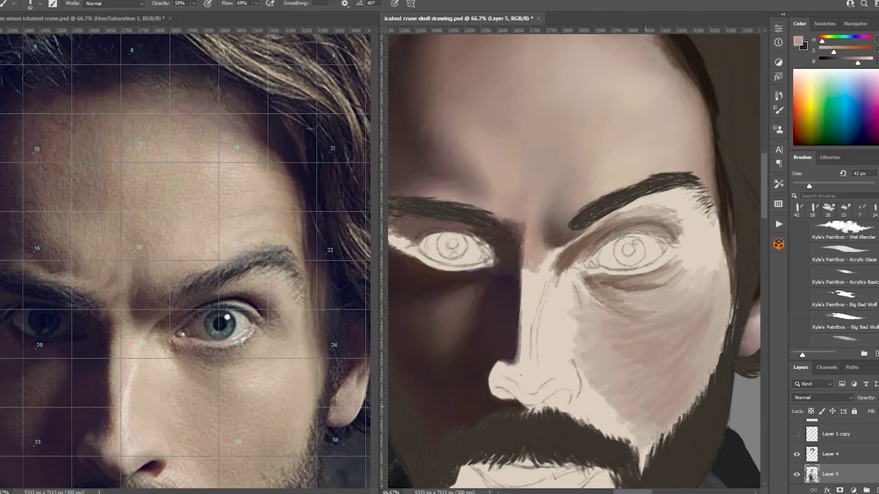
Paint tan and cream skin tones along the side of the nose, below the outer eye and above the mustache.
left_click_drag(577, 278, 539, 377)
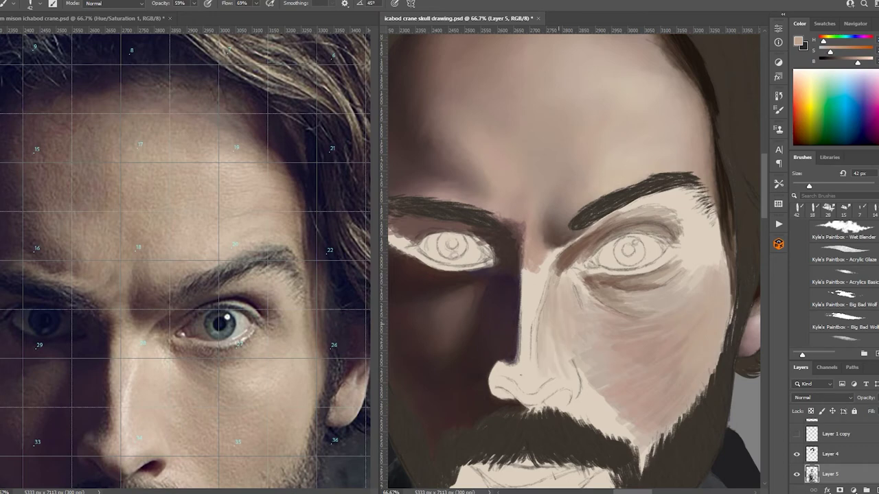
left_click_drag(601, 353, 577, 409)
left_click_drag(561, 331, 547, 378)
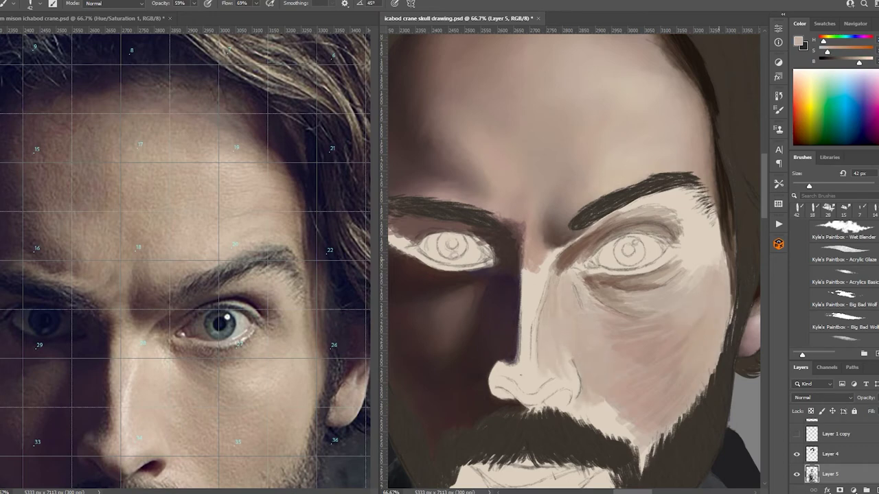
left_click_drag(702, 297, 646, 315)
scroll(573, 261, "down", 5)
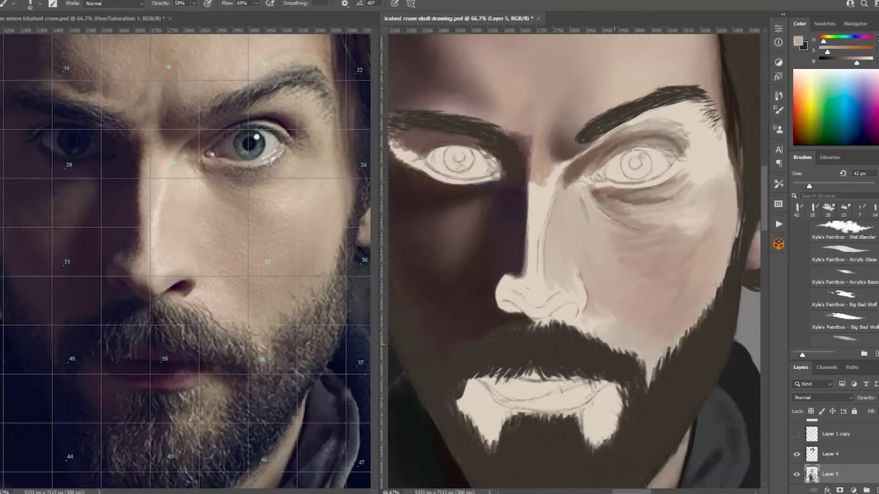
left_click(587, 322, "alt")
left_click_drag(594, 317, 611, 337)
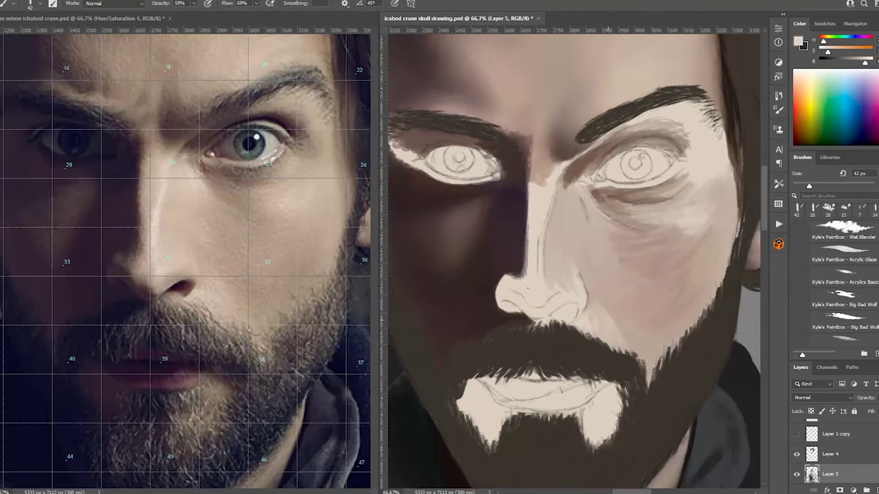
Cover the brow bone and outer corner area of the lit eye with a sampled beige tone.
left_click(707, 158, "alt")
left_click_drag(721, 130, 672, 175)
mouse_move(714, 103)
left_mouse_down()
mouse_move(625, 127)
mouse_move(663, 134)
left_mouse_up()
left_click_drag(728, 123, 701, 196)
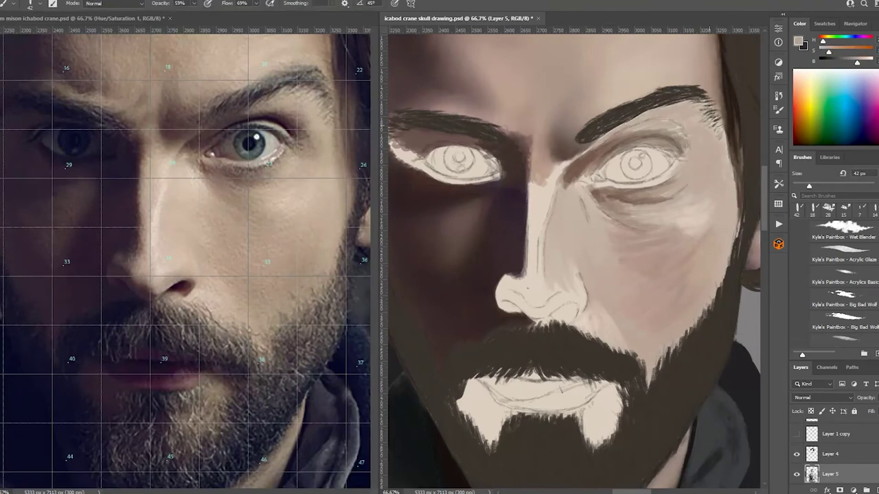
Fill the nose bridge and tip with light beige skin tone.
left_click_drag(532, 182, 536, 285)
left_click_drag(542, 158, 570, 289)
left_click_drag(546, 189, 552, 285)
left_click_drag(512, 302, 584, 312)
left_click(549, 227, "alt")
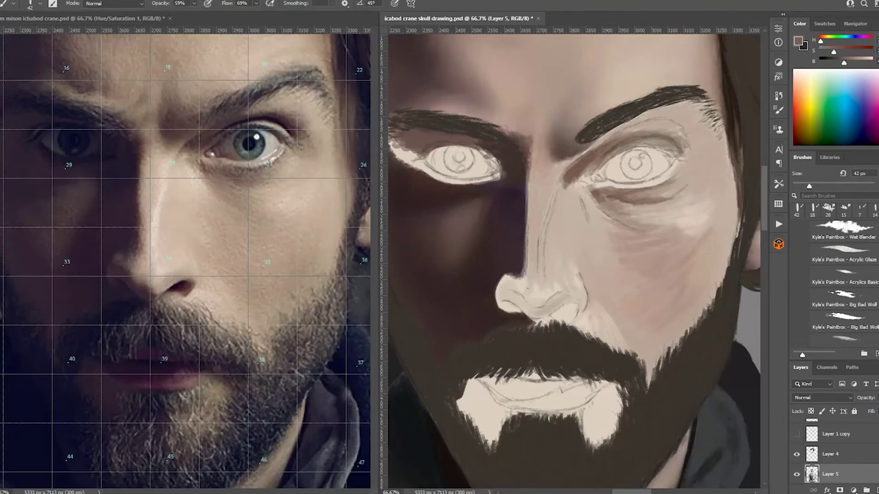
Deepen the lit eye's upper lid crease and inner corner with reddish-brown shadows using a 26 px brush.
key("bracketleft")
key("bracketleft")
left_click_drag(687, 148, 611, 131)
left_click_drag(584, 178, 652, 140)
mouse_move(622, 151)
left_mouse_down()
mouse_move(678, 145)
mouse_move(625, 137)
mouse_move(587, 168)
left_mouse_up()
left_click(669, 134, "alt")
left_click_drag(618, 158, 674, 141)
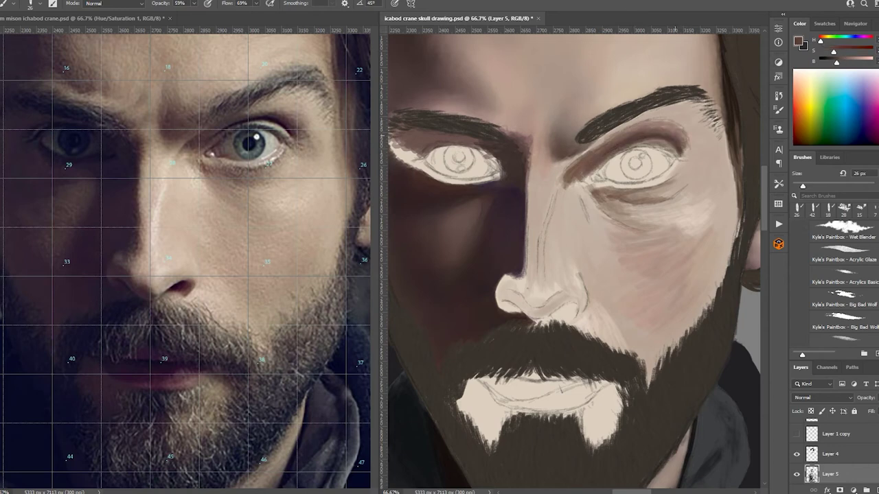
Shade the lit eye's lower fold, outer corner and adjoining temple with sampled brown and tan tones.
left_click(638, 193, "alt")
left_click_drag(610, 196, 668, 189)
left_click(686, 151, "alt")
mouse_move(700, 137)
left_mouse_down()
mouse_move(673, 178)
mouse_move(688, 163)
left_mouse_up()
left_click(694, 148, "alt")
mouse_move(709, 117)
left_mouse_down()
mouse_move(652, 144)
mouse_move(676, 131)
left_mouse_up()
mouse_move(717, 127)
left_mouse_down()
mouse_move(695, 158)
mouse_move(694, 188)
mouse_move(728, 227)
left_mouse_up()
mouse_move(714, 216)
left_mouse_down()
mouse_move(683, 239)
mouse_move(718, 244)
left_mouse_up()
left_click(684, 178, "alt")
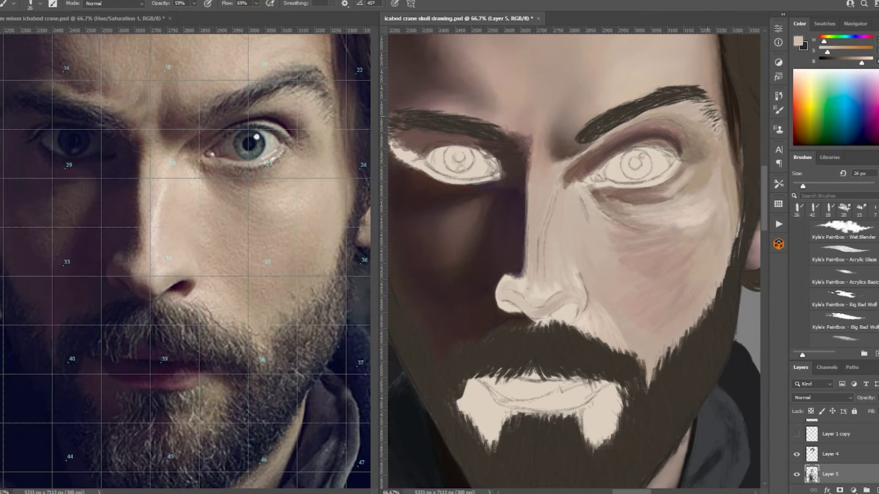
Layer muted tan over the lit under-eye area and inner cheek, and save the document.
left_click(695, 118, "alt")
left_click(645, 195, "alt")
mouse_move(679, 186)
left_mouse_down()
mouse_move(603, 227)
mouse_move(658, 230)
mouse_move(639, 229)
left_mouse_up()
left_click_drag(673, 206, 597, 247)
left_click(618, 227, "alt")
mouse_move(584, 209)
left_mouse_down()
mouse_move(614, 278)
mouse_move(609, 298)
left_mouse_up()
key("ctrl+s")
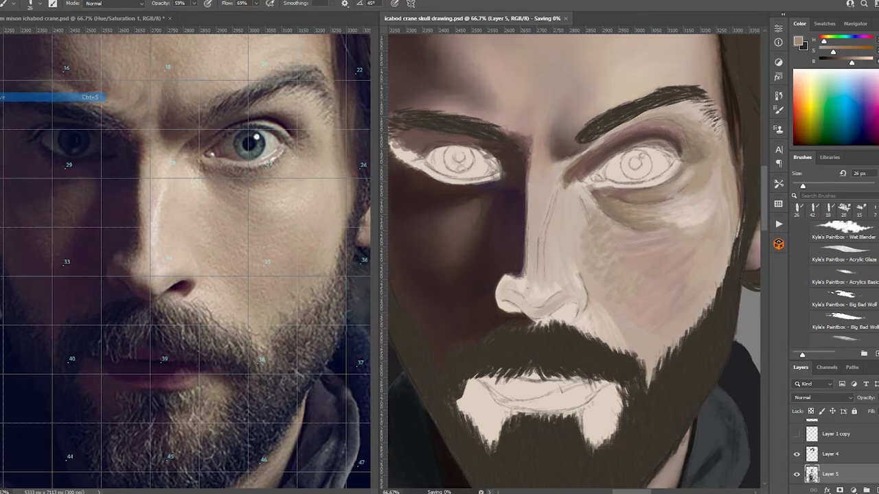
Smooth the lit cheek, under-eye and nose tones with the Wet Blender at 17 px, and hide the grid guides.
left_click(843, 230)
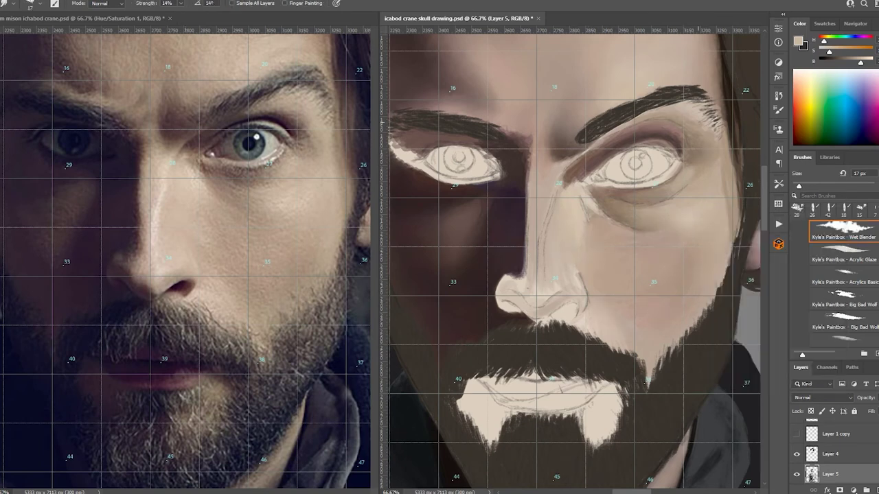
key("b")
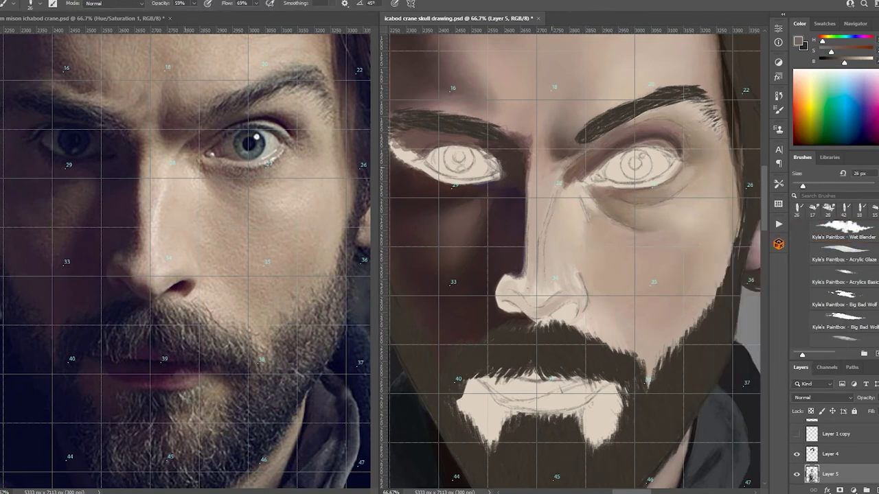
key("ctrl+plus")
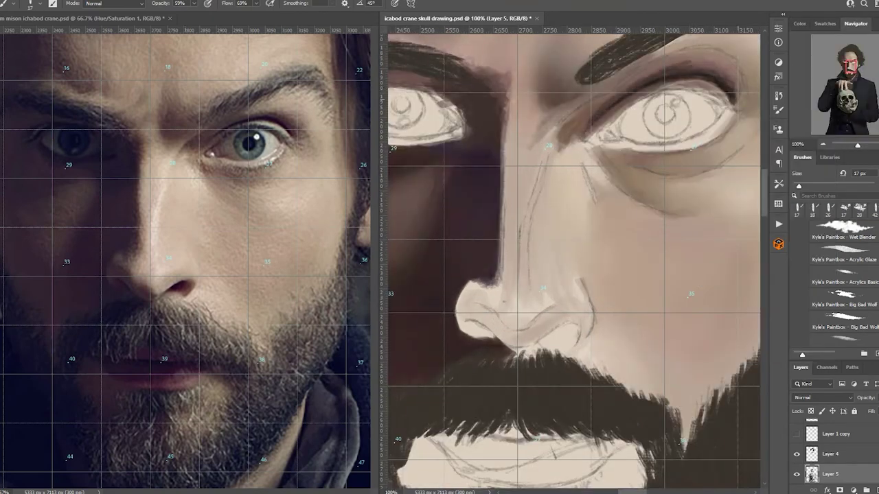
key("ctrl+h")
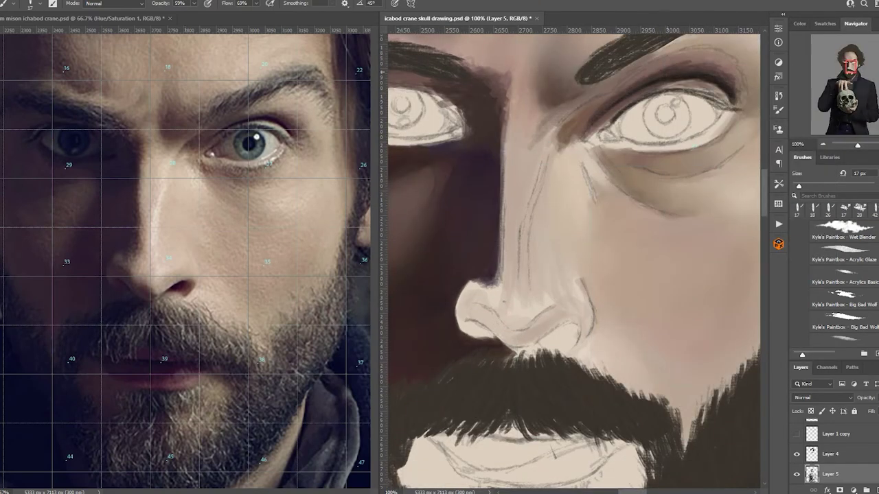
Refine the brown shadows along the lit eye's lid crease, inner corner and lower lid with 17 px strokes.
left_click_drag(570, 142, 555, 122)
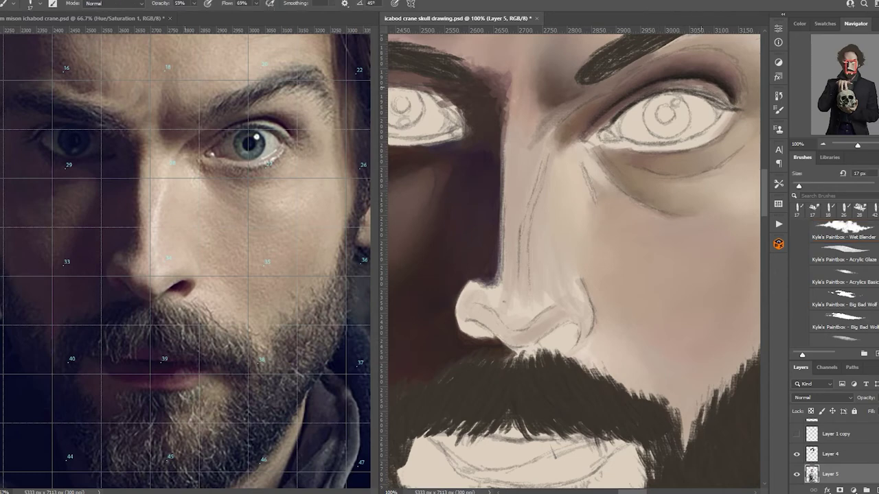
left_click_drag(721, 85, 635, 96)
left_click_drag(585, 147, 667, 170)
mouse_move(577, 147)
left_mouse_down()
mouse_move(557, 205)
mouse_move(589, 200)
left_mouse_up()
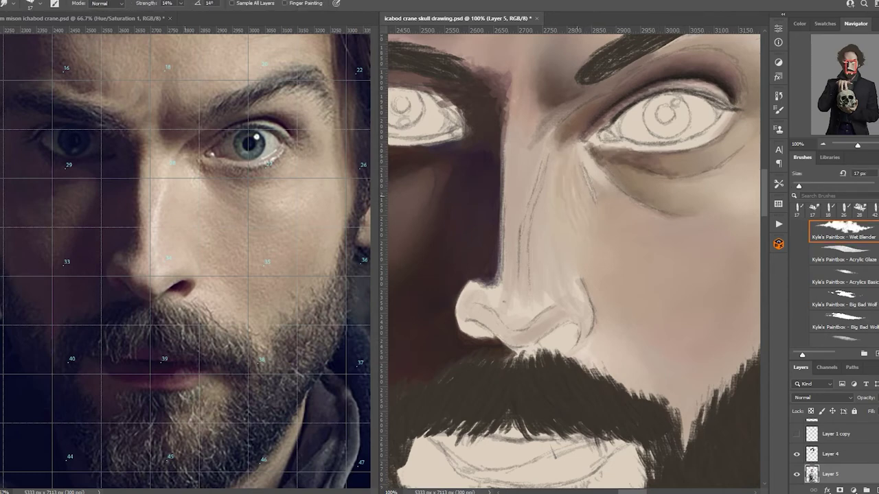
Paint dark nostrils and cover the shadowed nose wing and underside with dark brown.
key("F6")
mouse_move(537, 342)
left_mouse_down()
mouse_move(568, 326)
mouse_move(542, 341)
left_mouse_up()
mouse_move(496, 322)
left_mouse_down()
mouse_move(464, 337)
mouse_move(457, 306)
left_mouse_up()
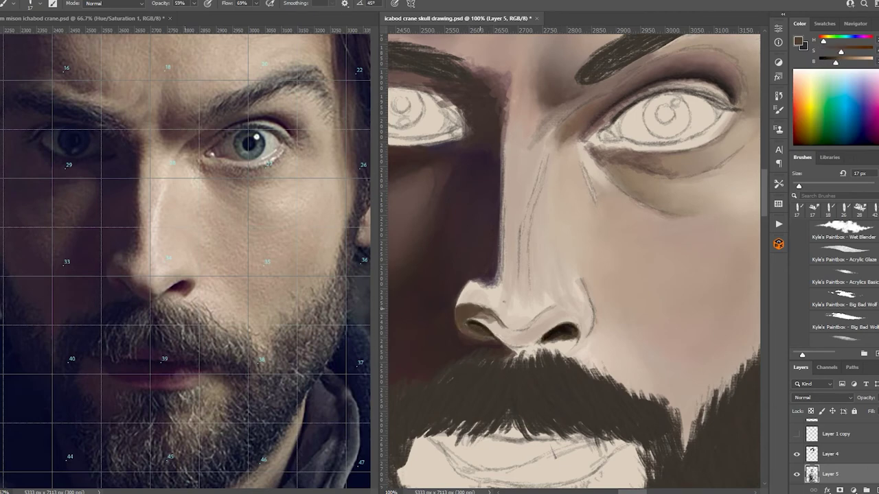
mouse_move(518, 345)
left_mouse_down()
mouse_move(470, 309)
mouse_move(499, 349)
mouse_move(458, 311)
mouse_move(457, 294)
mouse_move(456, 306)
left_mouse_up()
left_click_drag(487, 281, 462, 295)
mouse_move(501, 237)
left_mouse_down()
mouse_move(482, 305)
mouse_move(457, 302)
left_mouse_up()
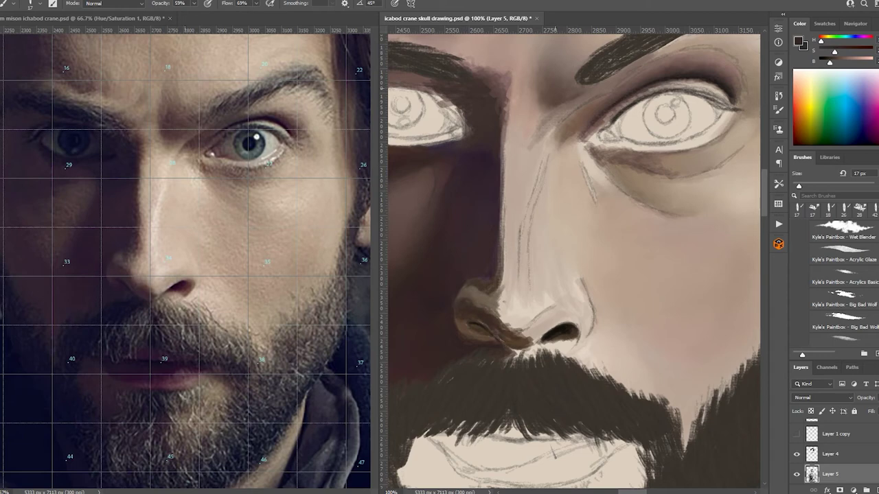
left_click_drag(496, 342, 470, 325)
left_click(522, 302, "alt")
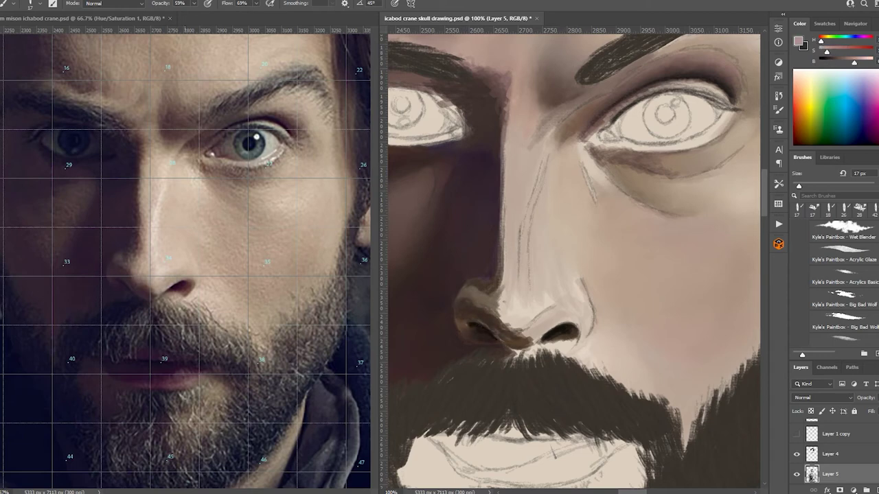
Fill the lips with dark maroon and plum, and darken the line between them.
scroll(573, 260, "down", 3)
mouse_move(576, 324)
left_mouse_down()
mouse_move(435, 317)
mouse_move(584, 328)
mouse_move(501, 338)
mouse_move(431, 323)
left_mouse_up()
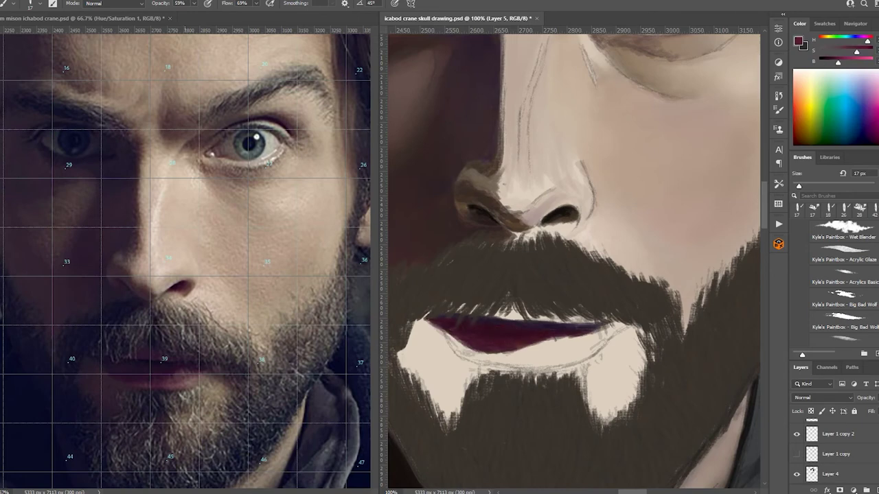
mouse_move(618, 329)
left_mouse_down()
mouse_move(501, 357)
mouse_move(583, 357)
mouse_move(605, 339)
left_mouse_up()
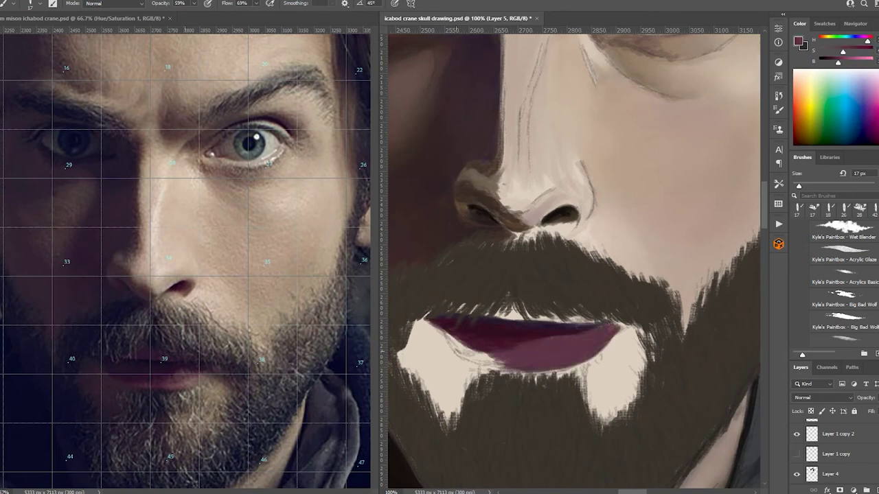
mouse_move(508, 364)
left_mouse_down()
mouse_move(439, 330)
mouse_move(549, 313)
mouse_move(591, 319)
mouse_move(496, 306)
left_mouse_up()
mouse_move(615, 342)
left_mouse_down()
mouse_move(599, 325)
mouse_move(512, 325)
left_mouse_up()
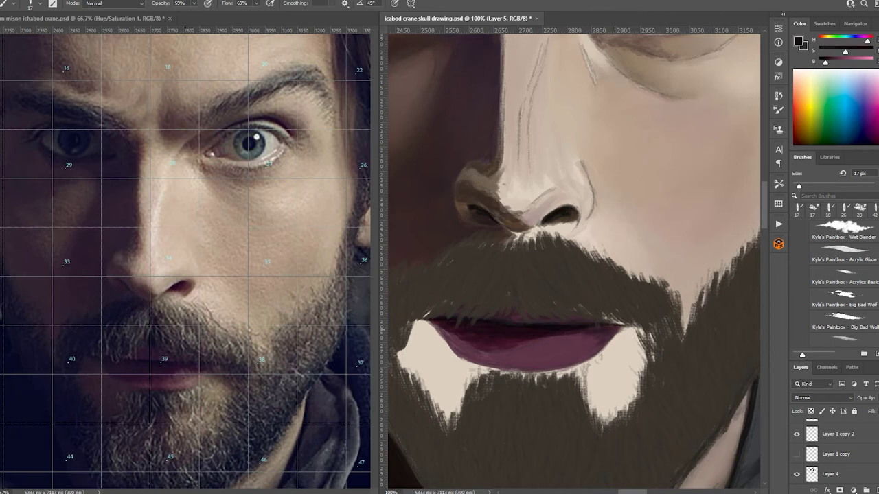
Shade the lower lip with dark maroon and add mauve highlight strokes on its lit side.
mouse_move(597, 335)
left_mouse_down()
mouse_move(474, 356)
mouse_move(433, 326)
left_mouse_up()
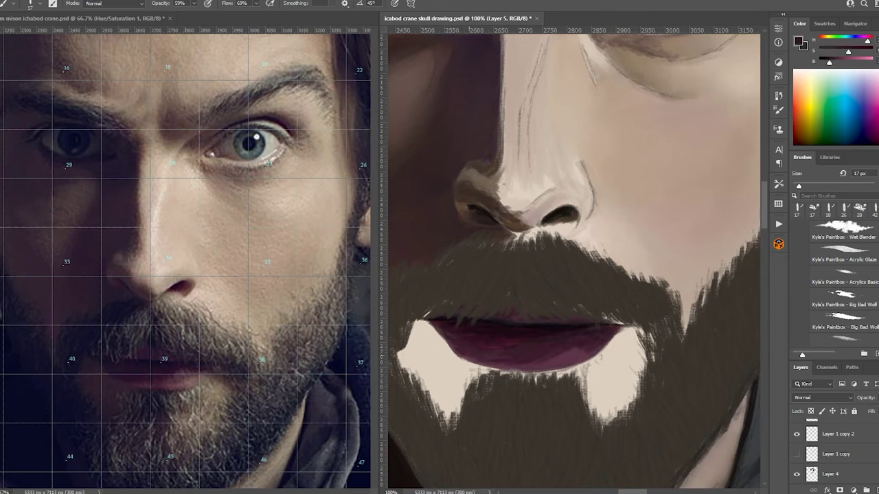
left_click(577, 359, "alt")
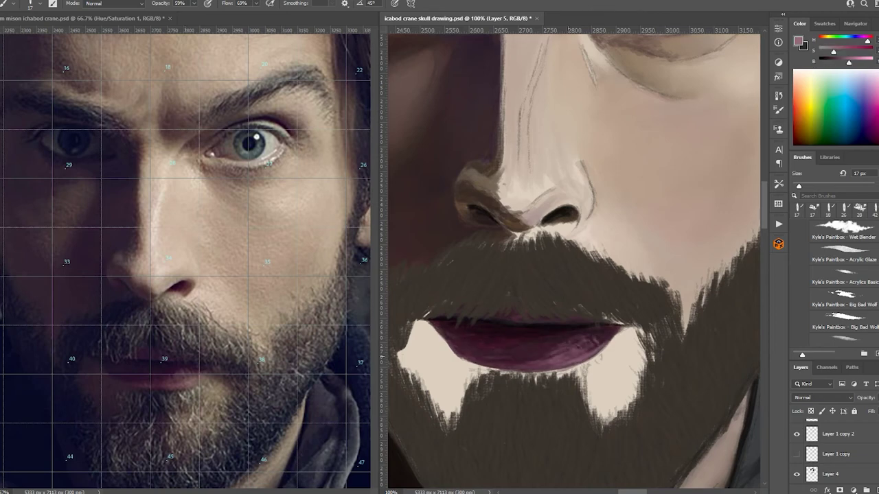
left_click_drag(573, 261, 573, 261)
Fill the bare skin patches beside the mouth, dark reddish-brown on the shadowed side and pinkish beige on the lit side.
mouse_move(480, 337)
left_mouse_down()
mouse_move(536, 426)
mouse_move(549, 399)
mouse_move(480, 364)
mouse_move(569, 375)
mouse_move(515, 336)
mouse_move(522, 361)
left_mouse_up()
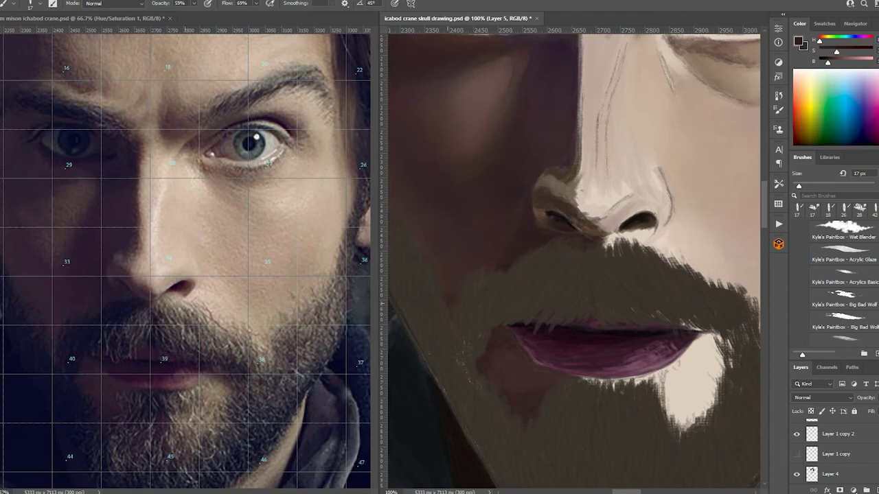
mouse_move(574, 380)
left_mouse_down()
mouse_move(673, 383)
mouse_move(714, 433)
mouse_move(680, 420)
left_mouse_up()
left_click(635, 385, "alt")
left_click_drag(714, 364, 659, 412)
mouse_move(635, 371)
left_mouse_down()
mouse_move(714, 353)
mouse_move(701, 384)
left_mouse_up()
mouse_move(686, 336)
left_mouse_down()
mouse_move(720, 350)
mouse_move(721, 330)
left_mouse_up()
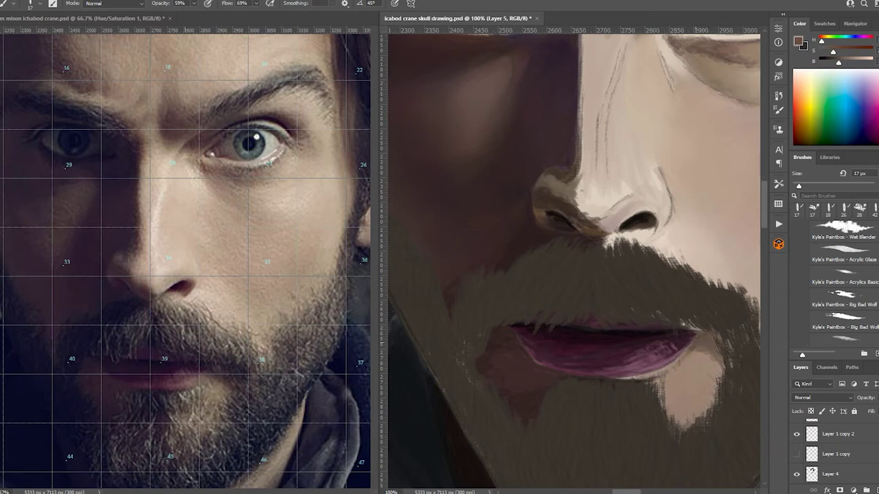
Shade the lit skin patch below the mouth corner with soft brown strokes.
left_click_drag(625, 347, 714, 422)
left_click_drag(659, 371, 683, 412)
mouse_move(694, 330)
left_mouse_down()
mouse_move(731, 353)
mouse_move(686, 350)
left_mouse_up()
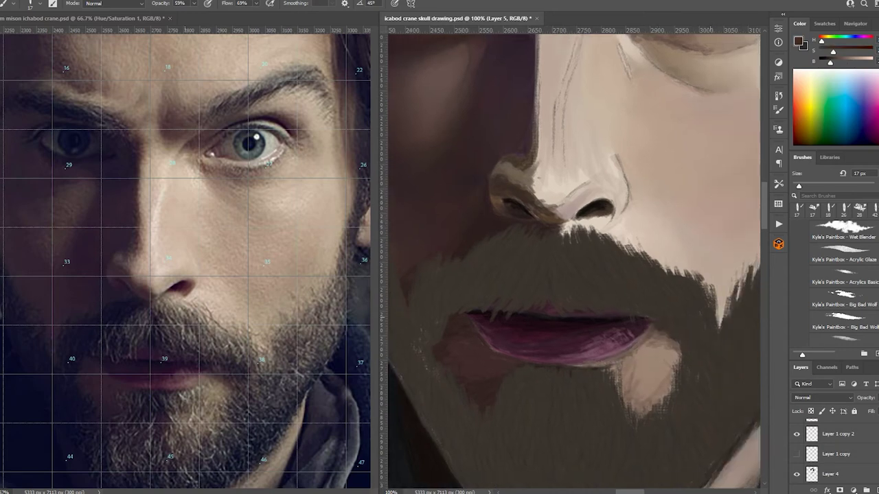
mouse_move(576, 220)
left_mouse_down()
mouse_move(566, 264)
mouse_move(542, 276)
left_mouse_up()
left_click(591, 268, "alt")
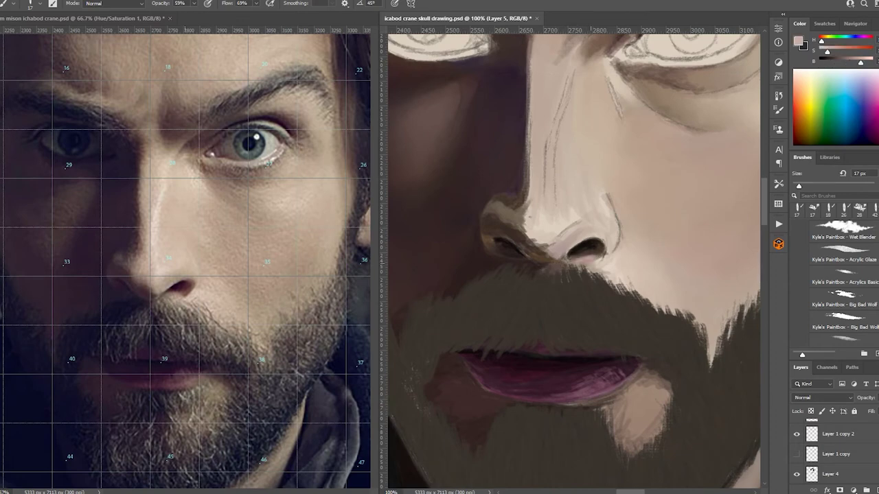
Create a new layer and paint fine dark beard hairs below the lower lip with a 10 px brush.
key("ctrl+minus")
key("ctrl+plus")
key("ctrl+shift+alt+n")
key("bracketleft")
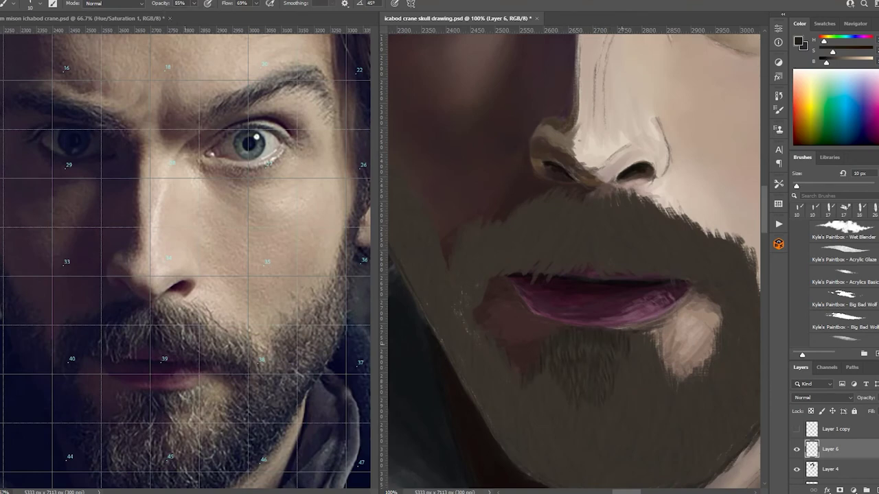
left_click_drag(642, 363, 657, 328)
left_click_drag(669, 384, 663, 326)
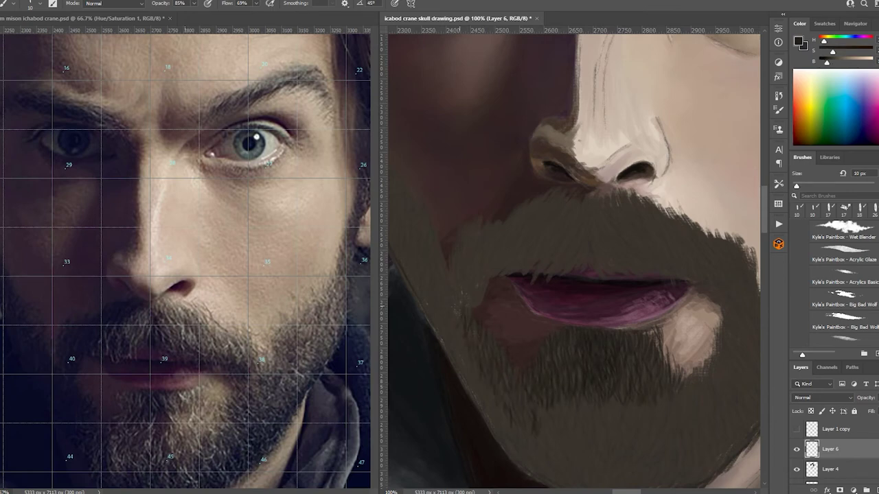
Draw fine dark hair strokes through the shadowed half of the mustache.
left_click_drag(501, 274, 508, 252)
left_click_drag(524, 253, 514, 211)
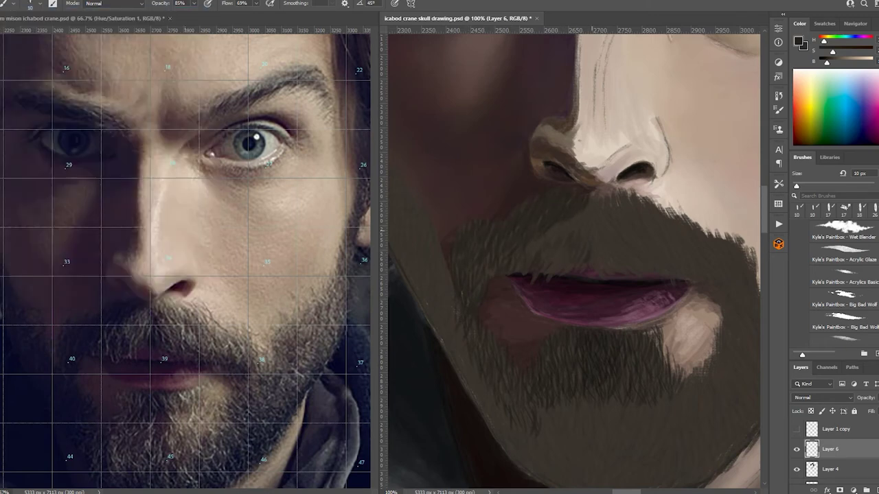
scroll(574, 257, "down", 2)
scroll(573, 258, "up", 2)
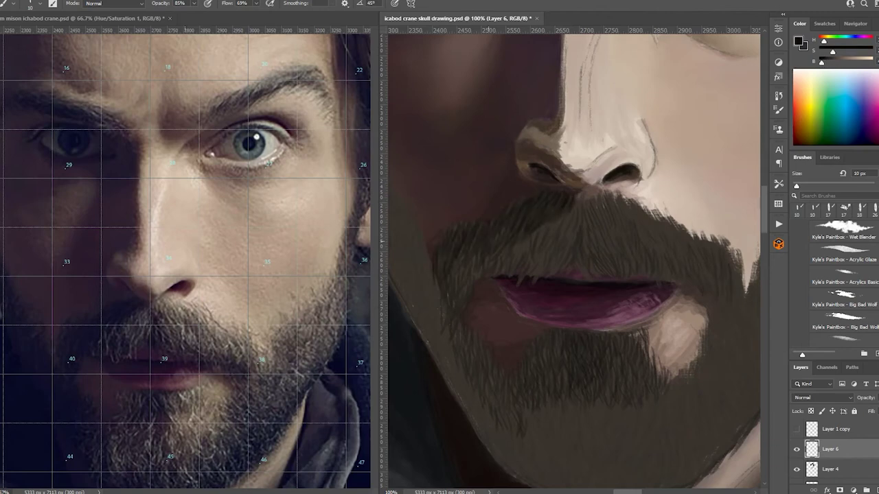
Add darker hairs around the mustache's center parting and along its edge above the upper lip.
mouse_move(474, 297)
left_mouse_down()
mouse_move(464, 260)
mouse_move(491, 251)
left_mouse_up()
left_click_drag(581, 276, 567, 229)
left_click_drag(554, 274, 545, 264)
left_click_drag(585, 243, 584, 222)
left_click_drag(584, 274, 603, 298)
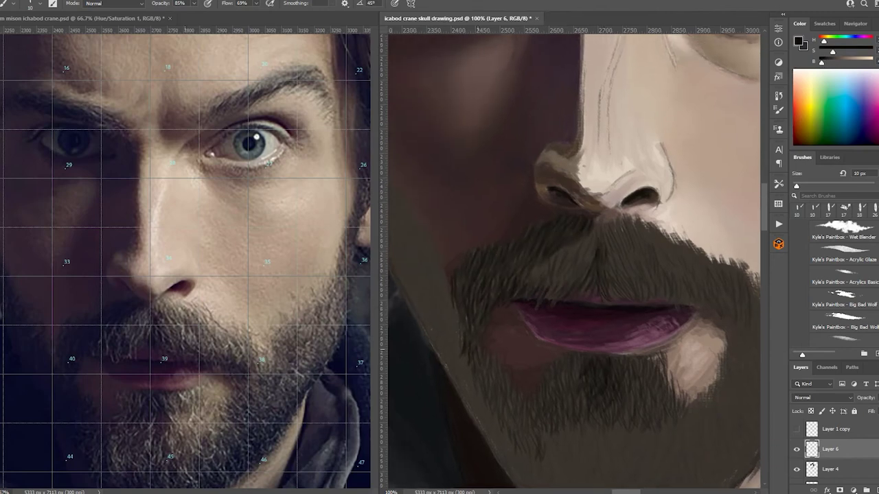
Draw fine dark beard hairs along the shadowed side of the jaw, from beside the mouth down toward the chin.
left_click_drag(453, 350, 481, 426)
left_click_drag(490, 360, 521, 439)
left_click_drag(481, 402, 508, 460)
left_click_drag(577, 275, 592, 236)
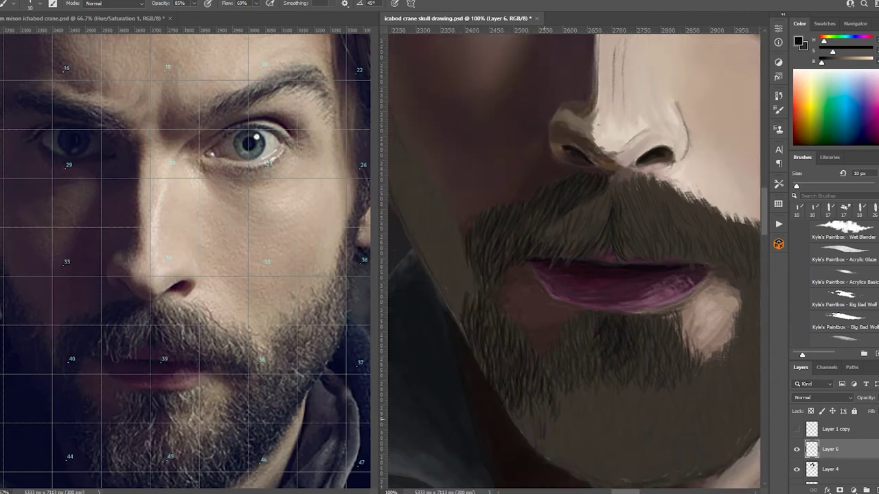
left_click_drag(507, 405, 534, 446)
left_click_drag(541, 426, 542, 455)
left_click_drag(525, 395, 539, 425)
left_click_drag(546, 409, 556, 440)
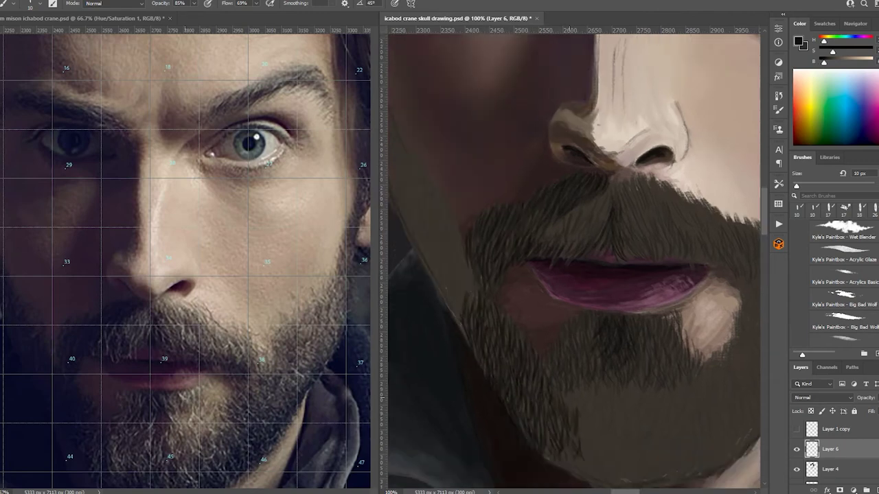
Continue the fine dark hair strokes across the lower chin toward the lit side.
left_click_drag(578, 393, 589, 437)
left_click_drag(588, 392, 611, 456)
left_click_drag(618, 275, 560, 247)
left_click_drag(557, 389, 566, 415)
left_click_drag(592, 402, 670, 442)
left_click_drag(625, 418, 642, 459)
left_click_drag(670, 376, 683, 405)
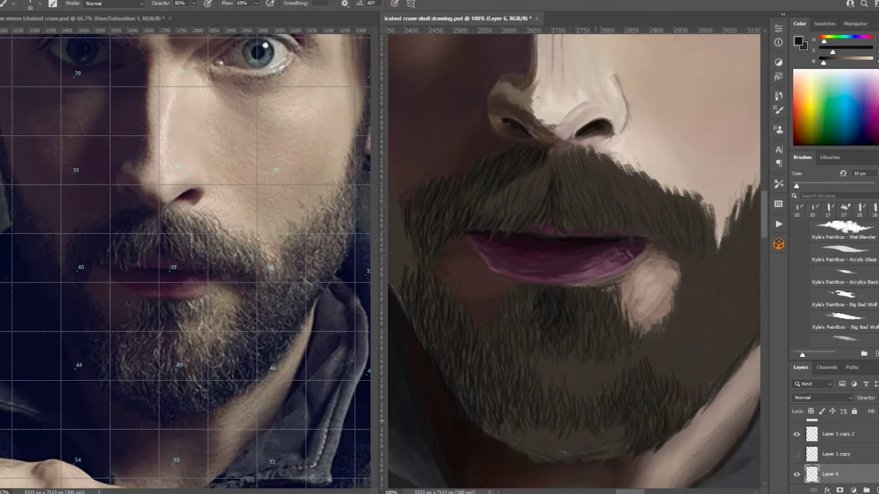
Fill the bottom edge of the chin beard with short dark hairs to define its outline against the neck.
mouse_move(546, 425)
left_mouse_down()
mouse_move(577, 456)
mouse_move(612, 461)
left_mouse_up()
left_click_drag(615, 428, 625, 454)
left_click_drag(577, 429, 587, 455)
left_click_drag(605, 434, 618, 465)
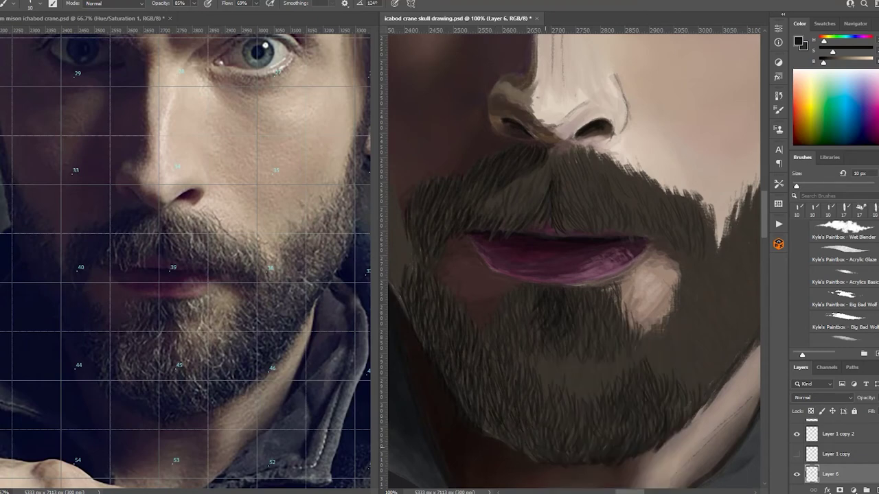
left_click_drag(485, 419, 504, 443)
left_click_drag(524, 441, 541, 463)
left_click_drag(568, 429, 574, 452)
left_click_drag(497, 387, 501, 405)
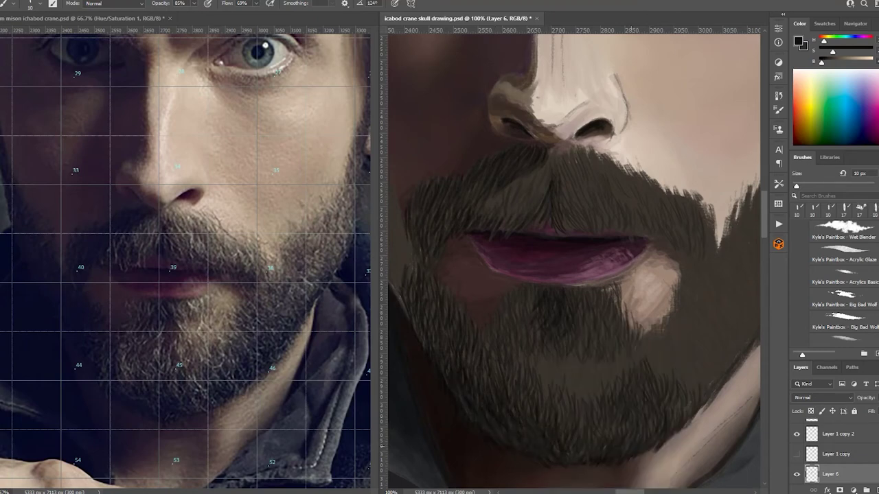
Draw dark hairs along the lower edge of the beard on the lit side of the jaw.
left_click_drag(721, 361, 700, 409)
left_click_drag(704, 364, 686, 412)
left_click_drag(676, 375, 660, 414)
left_click_drag(718, 343, 702, 379)
left_click_drag(743, 325, 724, 376)
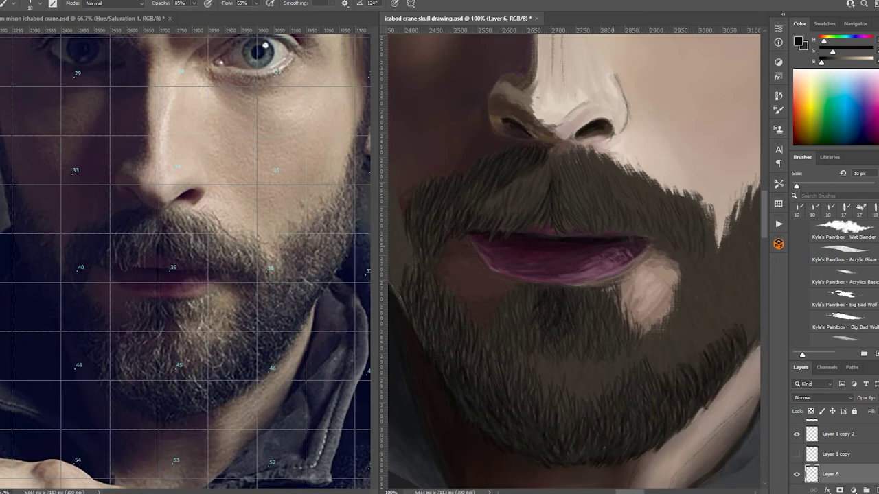
Sample lighter brown tones from the painting and add fine lighter hairs through the middle of the chin beard.
left_click(575, 364, "alt")
left_click_drag(577, 353, 573, 375)
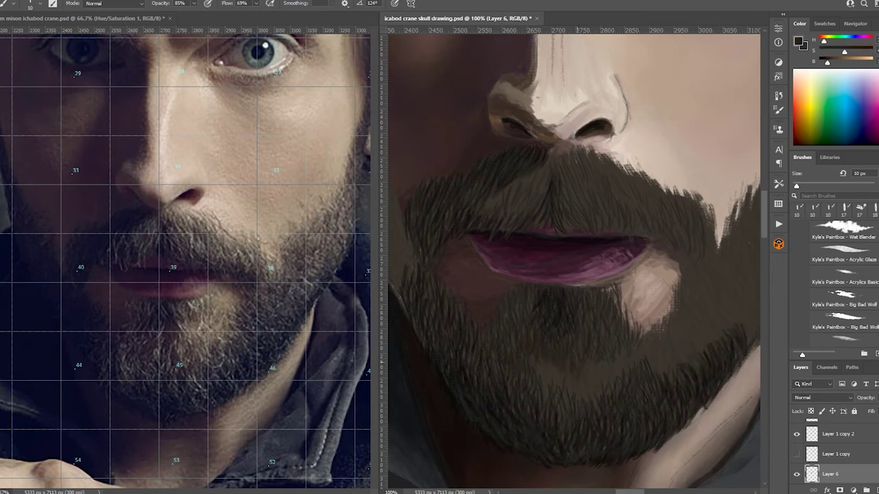
left_click(607, 295, "alt")
left_click_drag(549, 302, 559, 334)
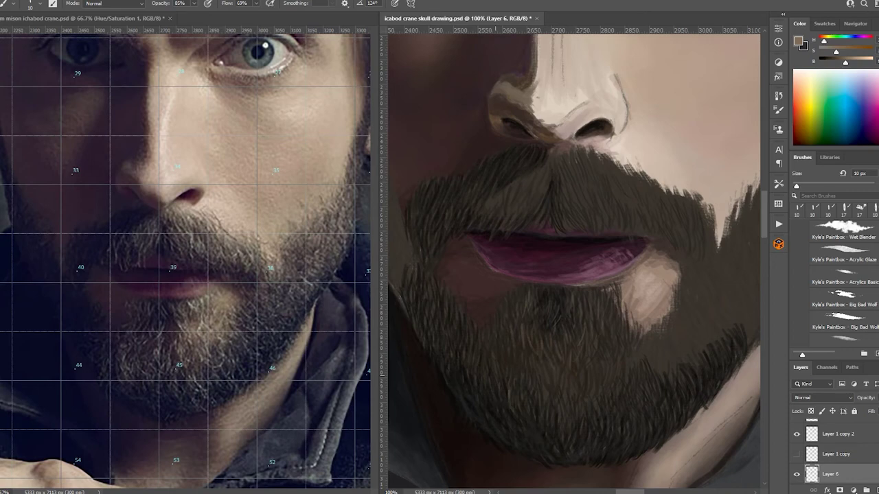
left_click_drag(554, 412, 554, 433)
left_click_drag(587, 367, 584, 387)
left_click_drag(604, 394, 607, 424)
key("ctrl+0")
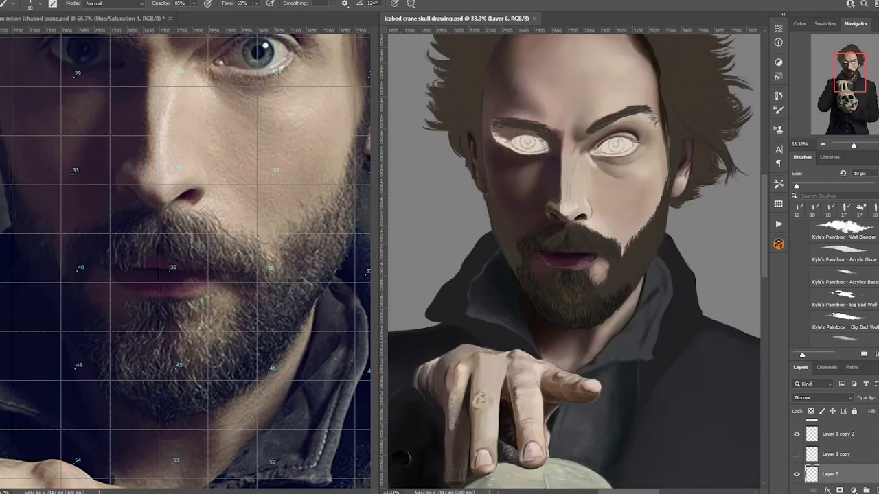
Sample a dark beard tone and paint fine hairs over the lit-side beard from the mouth corner up the cheek.
key("ctrl+1")
left_click(590, 384, "alt")
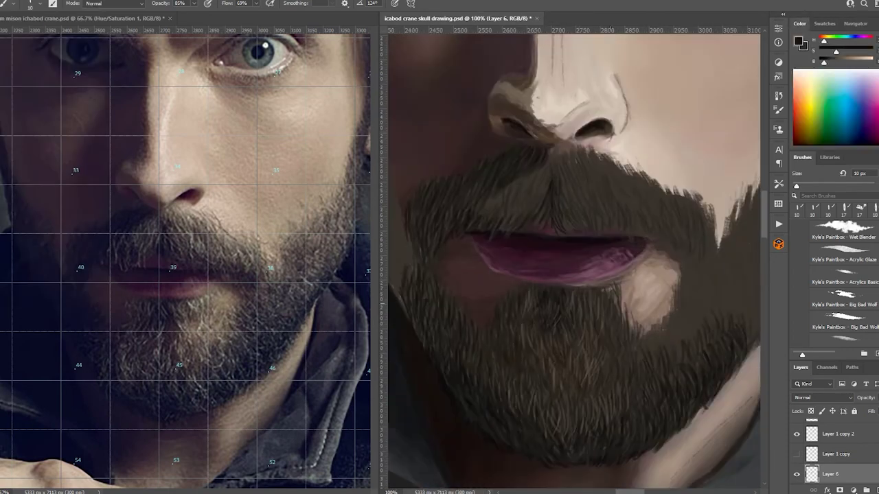
left_click_drag(695, 324, 703, 343)
left_click_drag(570, 260, 533, 273)
left_click_drag(734, 276, 727, 305)
left_click_drag(569, 260, 532, 274)
left_click_drag(686, 275, 681, 298)
left_click_drag(728, 251, 714, 295)
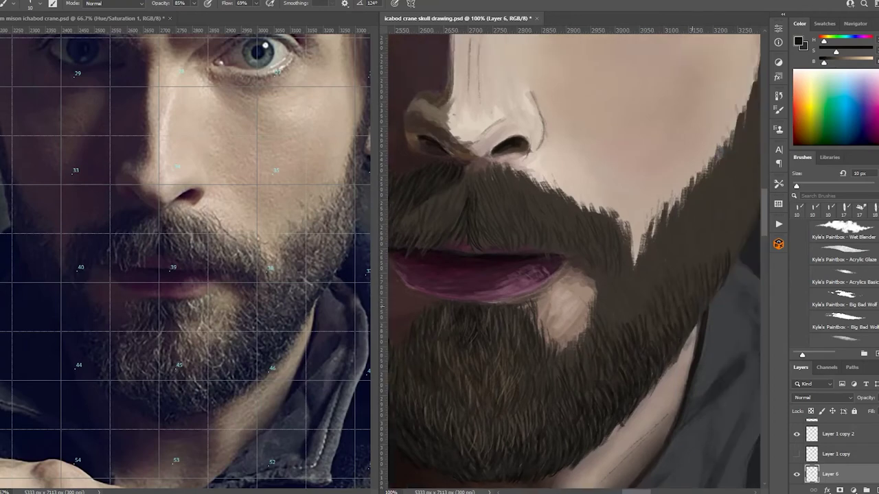
left_click_drag(694, 327, 677, 363)
mouse_move(570, 261)
left_mouse_down()
mouse_move(533, 274)
mouse_move(550, 268)
mouse_move(581, 305)
mouse_move(580, 260)
left_mouse_up()
left_click_drag(720, 197, 711, 240)
left_click_drag(579, 261, 532, 271)
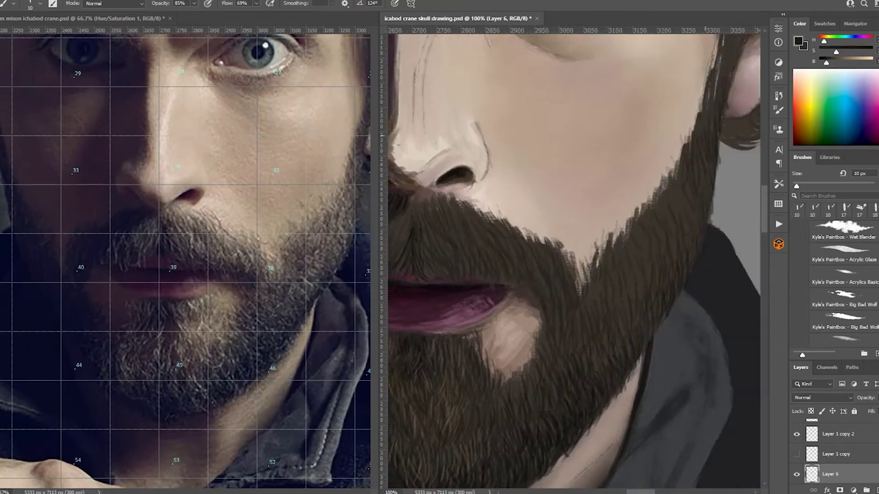
Sample lighter browns and add lighter hairs to the lit half of the mustache and the adjoining cheek beard.
left_click(651, 269, "alt")
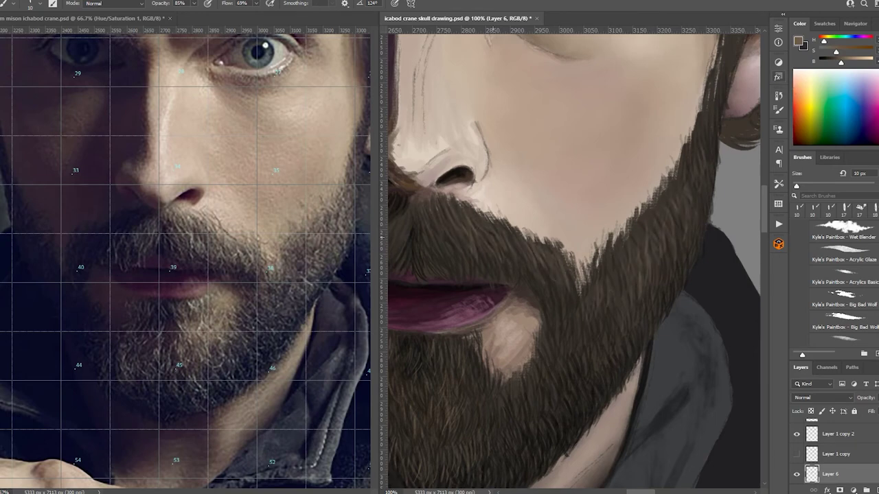
mouse_move(481, 234)
left_mouse_down()
mouse_move(558, 219)
mouse_move(597, 241)
left_mouse_up()
left_click(467, 227, "alt")
left_click(591, 206, "alt")
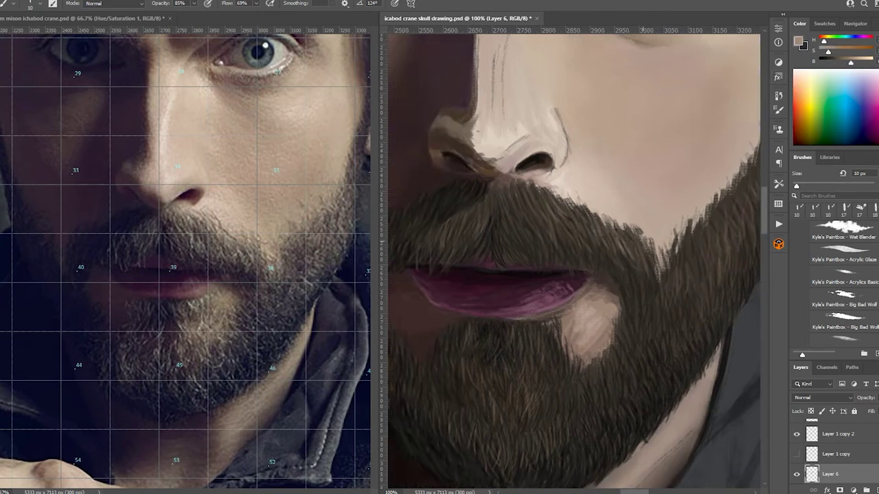
left_click_drag(512, 189, 631, 254)
left_click_drag(553, 200, 604, 264)
left_click_drag(643, 323, 680, 243)
left_click_drag(684, 278, 706, 219)
left_click_drag(707, 264, 726, 197)
left_click_drag(630, 347, 624, 308)
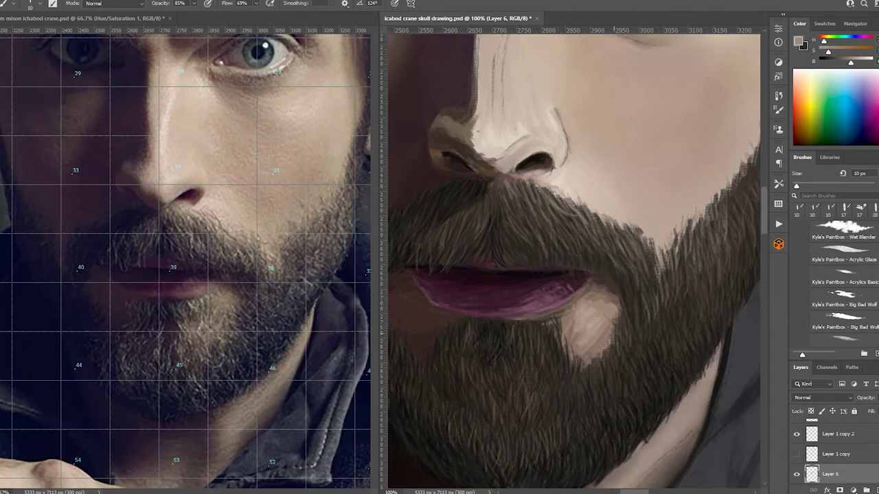
Add lighter hairs below the lit skin patch and up the cheek beard toward the lit sideburn.
left_click_drag(578, 397, 607, 357)
left_click_drag(610, 391, 630, 344)
left_click_drag(583, 274, 506, 285)
left_click_drag(677, 253, 653, 187)
left_click_drag(681, 232, 703, 118)
left_click_drag(692, 248, 714, 103)
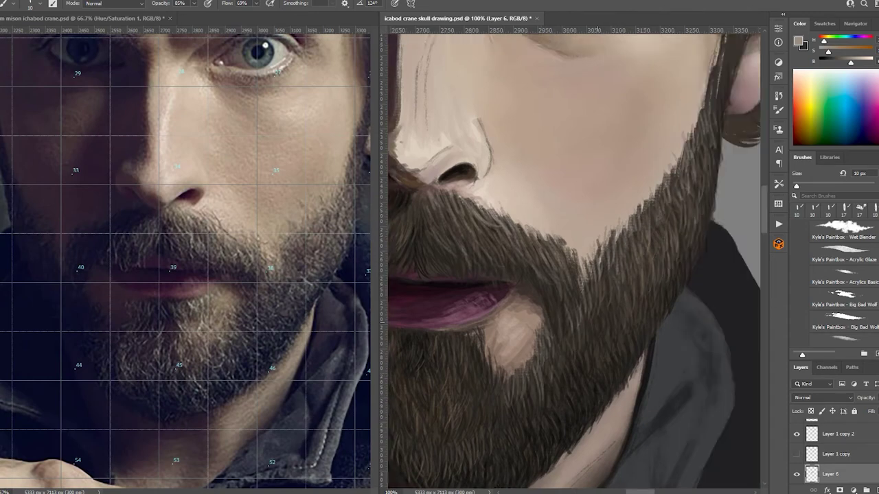
Paint dark beard hairs over the shadowed jaw beside the mouth with upward strokes.
key("ctrl+minus")
key("ctrl+minus")
key("ctrl+minus")
key("ctrl+plus")
key("ctrl+plus")
key("ctrl+plus")
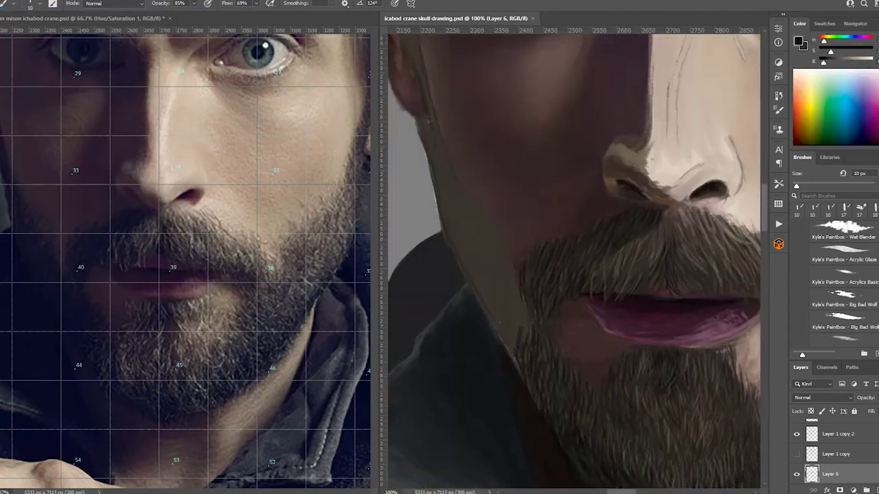
left_click_drag(508, 371, 501, 302)
left_click_drag(517, 342, 522, 288)
left_click_drag(489, 328, 482, 275)
mouse_move(550, 368)
left_mouse_down()
mouse_move(544, 331)
mouse_move(506, 264)
left_mouse_up()
Carry the dark hairs up the shadowed cheek edge to the sideburn below the ear.
mouse_move(515, 300)
left_mouse_down()
mouse_move(512, 261)
mouse_move(490, 220)
left_mouse_up()
left_click_drag(481, 289, 469, 224)
left_click_drag(460, 271, 453, 226)
left_click_drag(473, 295, 464, 248)
left_click_drag(439, 151, 447, 196)
left_click_drag(453, 199, 477, 250)
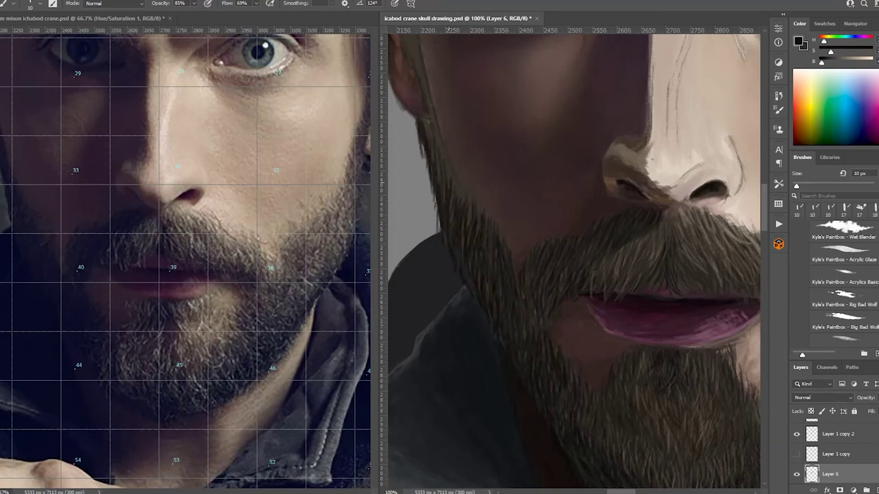
left_click_drag(426, 118, 453, 185)
left_click_drag(431, 133, 444, 198)
Fill the gap between the shadowed cheek beard and the mustache with fine dark hairs.
mouse_move(497, 223)
left_mouse_down()
mouse_move(516, 272)
mouse_move(537, 290)
left_mouse_up()
left_click_drag(540, 275, 556, 327)
left_click_drag(559, 260, 568, 291)
left_click_drag(529, 273, 534, 306)
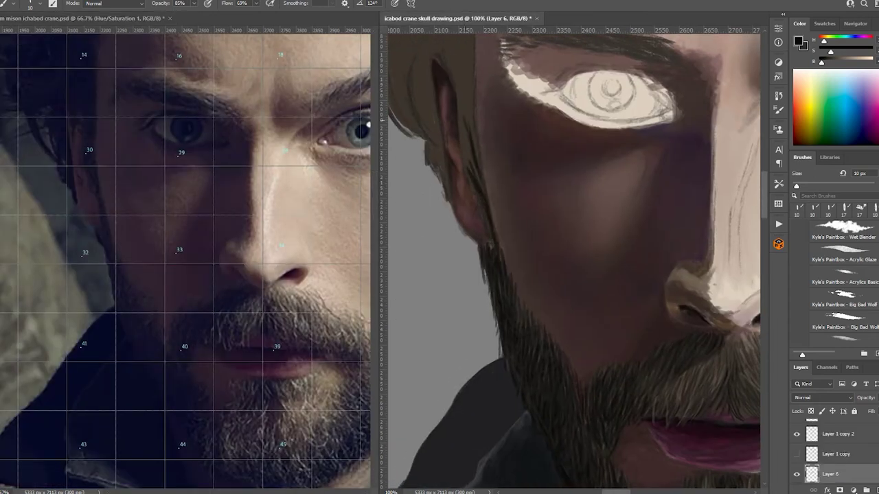
Extend the shadowed sideburn hairs up beside the ear and add a few dark hairs to the mustache.
left_click_drag(467, 108, 477, 159)
mouse_move(458, 75)
left_mouse_down()
mouse_move(480, 188)
mouse_move(472, 105)
left_mouse_up()
left_click_drag(469, 110, 479, 153)
scroll(574, 261, "down", 5)
left_click_drag(659, 209, 680, 247)
left_click_drag(556, 196, 569, 241)
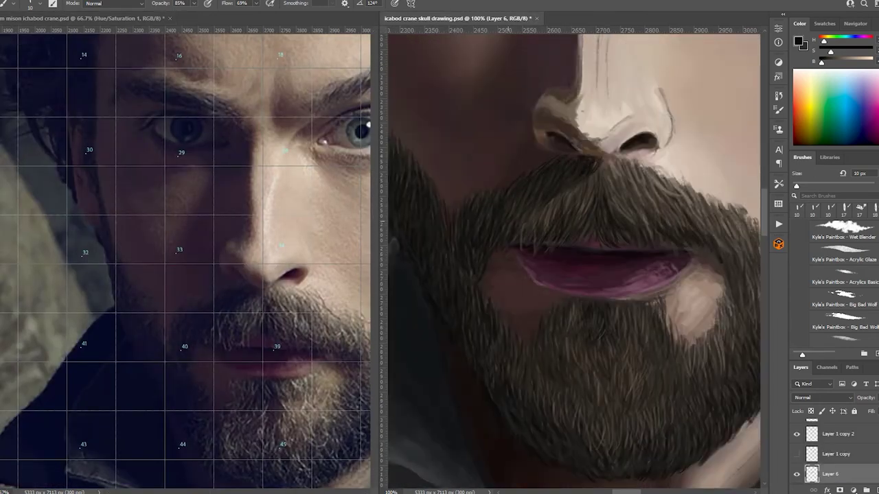
Refine the lit cheek beard with lighter hairs and work strokes toward the skin patch at the mouth corner.
scroll(574, 260, "down", 2)
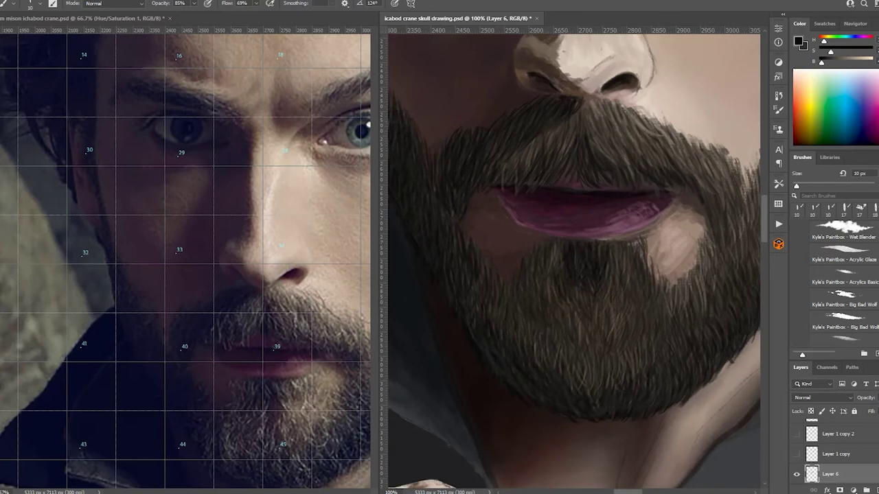
scroll(574, 261, "right", 3)
left_click_drag(738, 177, 728, 226)
left_click_drag(734, 160, 727, 199)
mouse_move(693, 221)
left_mouse_down()
mouse_move(689, 247)
mouse_move(652, 294)
left_mouse_up()
left_click_drag(548, 267, 519, 302)
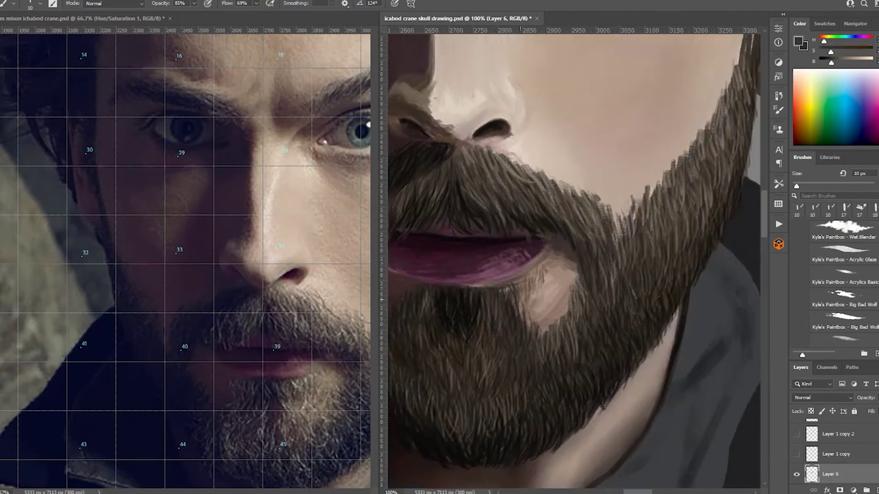
Paint light highlight hairs through the chin beard from below the lower lip downward.
scroll(574, 261, "left", 3)
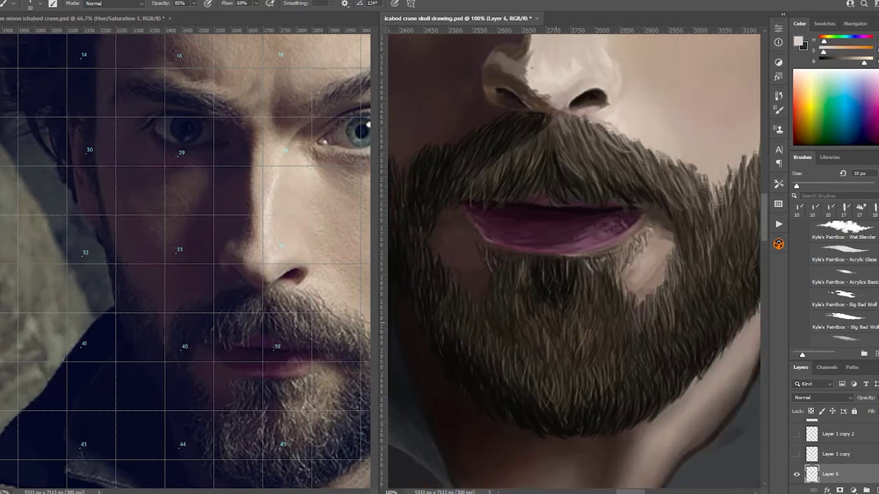
left_click_drag(529, 296, 523, 329)
mouse_move(513, 299)
left_mouse_down()
mouse_move(509, 362)
mouse_move(497, 372)
left_mouse_up()
left_click_drag(572, 349, 565, 385)
left_click_drag(629, 318, 622, 373)
Add light hairs across the mustache, sampling nearby tones for its lit half and outer end.
left_click_drag(613, 136, 604, 166)
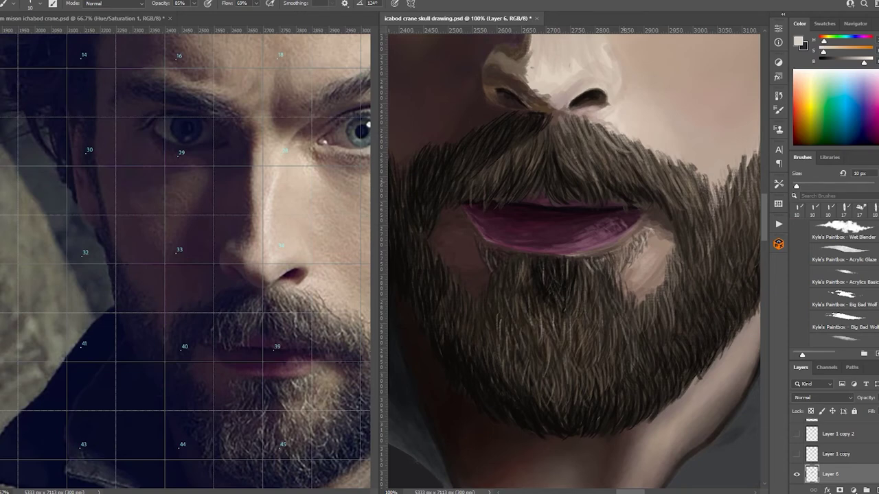
left_click_drag(677, 174, 660, 232)
left_click_drag(543, 143, 533, 168)
left_click_drag(565, 133, 552, 173)
left_click(604, 144, "alt")
left_click_drag(622, 119, 657, 156)
mouse_move(662, 142)
left_mouse_down()
mouse_move(706, 167)
mouse_move(542, 192)
left_mouse_up()
left_click(638, 123, "alt")
left_click_drag(614, 209, 655, 152)
left_click_drag(633, 205, 674, 128)
Paint the first dark curved strands in the head hair beside the shadowed temple.
left_click(855, 24)
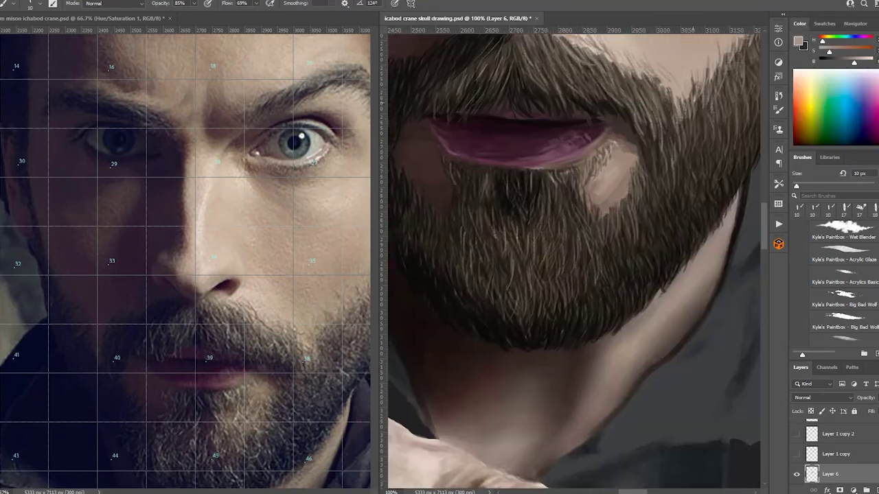
left_click(799, 24)
key("ctrl+0")
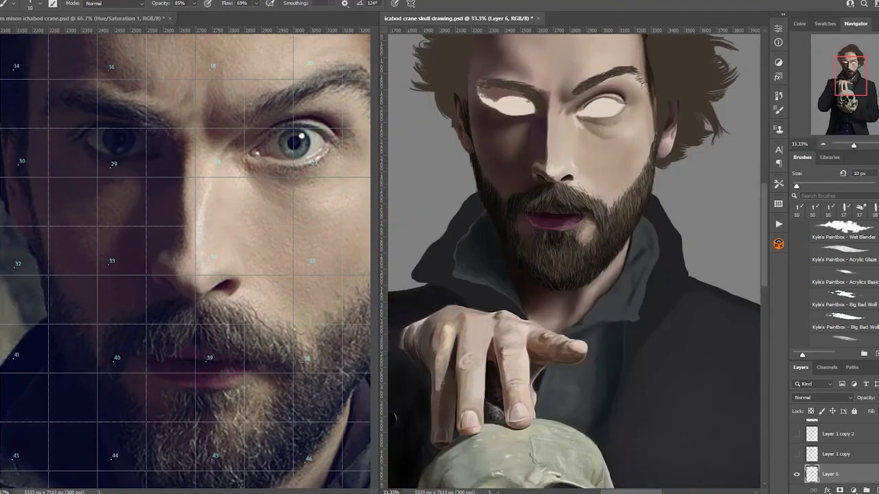
scroll(569, 206, "up", 3)
right_click(530, 186)
key("Escape")
left_click_drag(448, 269, 516, 237)
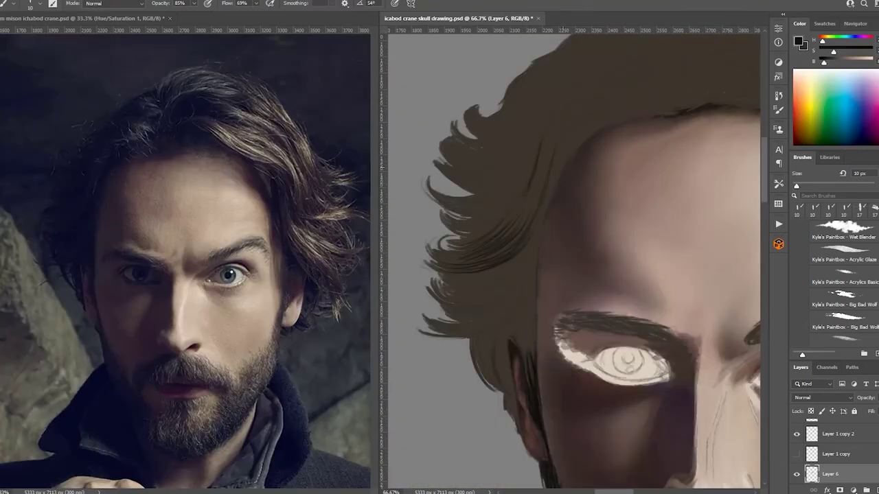
left_click_drag(440, 289, 537, 218)
left_click_drag(449, 310, 548, 210)
left_click_drag(484, 323, 533, 242)
mouse_move(439, 303)
left_mouse_down()
mouse_move(524, 256)
mouse_move(480, 281)
left_mouse_up()
Thicken the hair beside the shadowed temple with dark sweeping strands, using an 18 px brush.
left_click_drag(465, 267, 559, 144)
left_click_drag(457, 238, 541, 133)
left_click_drag(439, 263, 523, 193)
left_click_drag(485, 238, 536, 173)
left_click_drag(425, 333, 512, 299)
left_click_drag(436, 326, 517, 287)
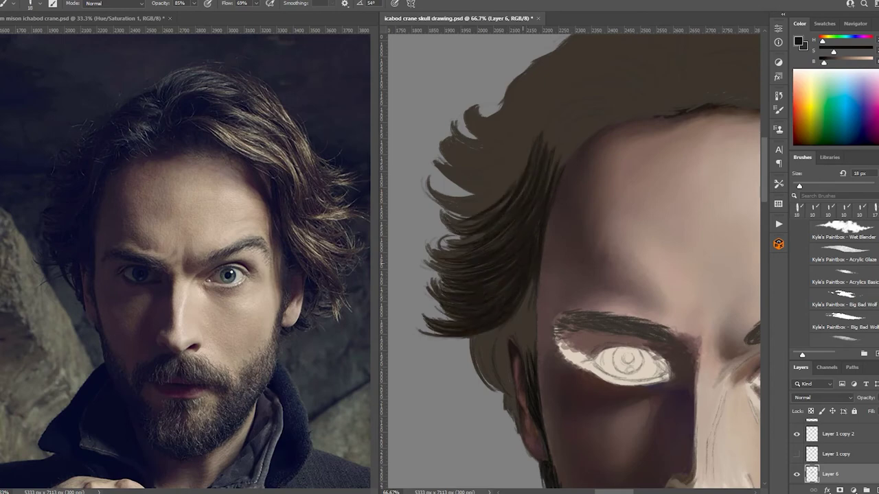
Paint dark strands in the hair around and in front of the shadowed ear.
left_click_drag(524, 356, 538, 276)
left_click_drag(516, 385, 533, 288)
mouse_move(494, 400)
left_mouse_down()
mouse_move(516, 321)
mouse_move(502, 331)
left_mouse_up()
left_click_drag(471, 394, 502, 335)
left_click_drag(515, 431, 503, 339)
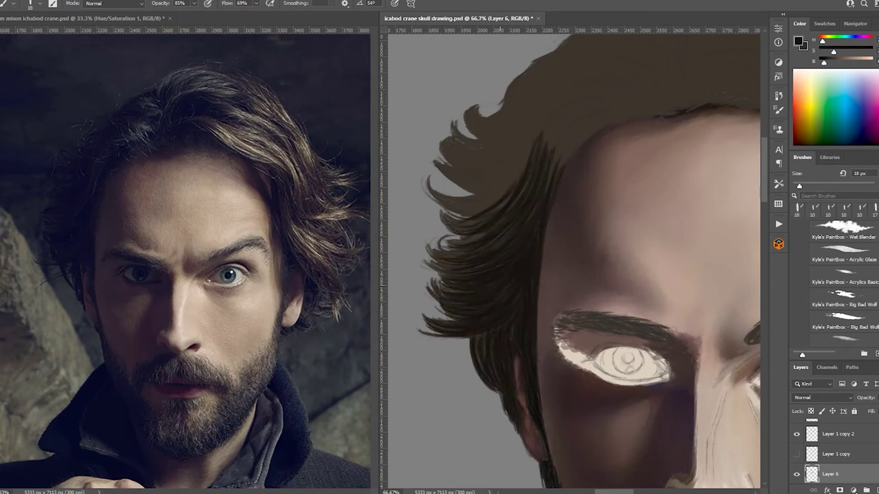
Draw long dark strands sweeping from the hairline at the shadowed temple out to the flicked hair tips.
left_click_drag(467, 213, 611, 101)
left_click_drag(549, 189, 620, 116)
left_click_drag(547, 165, 610, 105)
left_click_drag(469, 195, 508, 177)
left_click_drag(480, 213, 530, 141)
left_click_drag(430, 210, 481, 187)
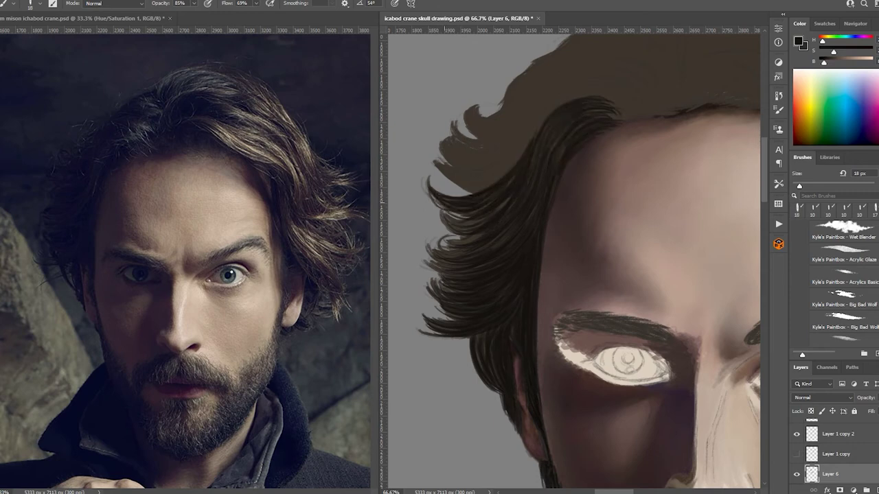
Fill the outer flicked locks on the shadowed side with dark strands, working up toward the hairline.
left_click_drag(439, 245, 508, 199)
left_click_drag(426, 275, 480, 234)
left_click_drag(432, 291, 456, 272)
left_click_drag(437, 191, 539, 121)
mouse_move(442, 165)
left_mouse_down()
mouse_move(515, 155)
mouse_move(537, 116)
left_mouse_up()
mouse_move(451, 160)
left_mouse_down()
mouse_move(489, 123)
mouse_move(464, 137)
left_mouse_up()
left_click_drag(508, 138, 589, 95)
left_click_drag(467, 141, 527, 106)
Paint dark strands sweeping up over the shadowed side of the head toward the crown.
left_click_drag(591, 206, 535, 274)
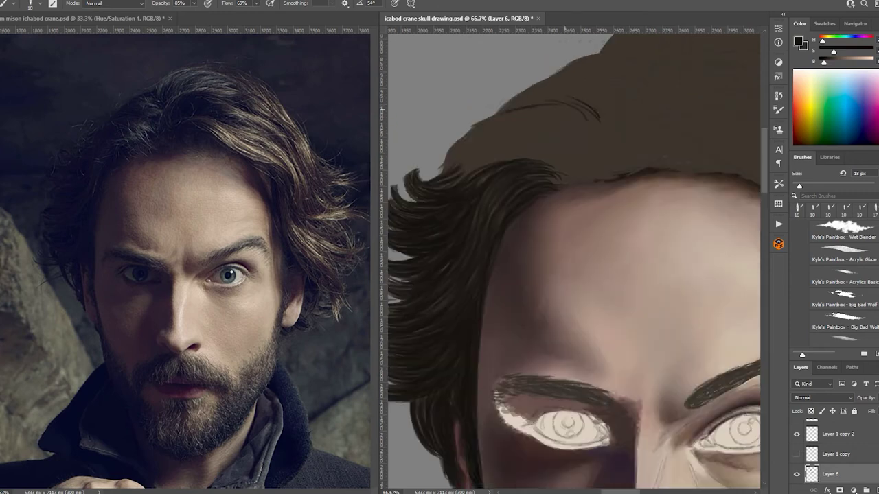
left_click_drag(448, 170, 530, 109)
left_click_drag(441, 189, 554, 143)
left_click_drag(441, 173, 538, 114)
left_click_drag(464, 158, 571, 106)
left_click_drag(470, 179, 518, 155)
Start a lock above the forehead with dark curved strands rising from the hairline and sweeping to the lit side.
mouse_move(590, 206)
left_mouse_down()
mouse_move(542, 254)
mouse_move(631, 124)
left_mouse_up()
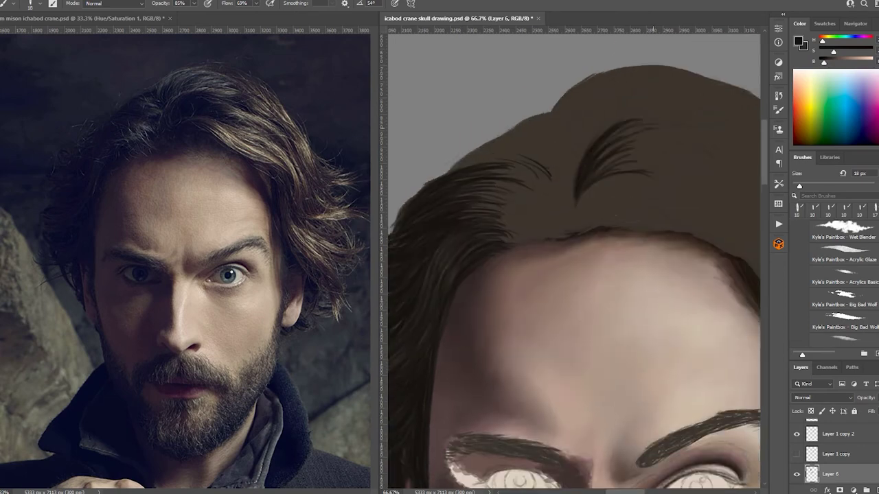
mouse_move(598, 160)
left_mouse_down()
mouse_move(720, 122)
mouse_move(690, 152)
left_mouse_up()
left_click_drag(579, 230, 666, 195)
left_click_drag(618, 234, 707, 221)
left_click_drag(584, 234, 570, 149)
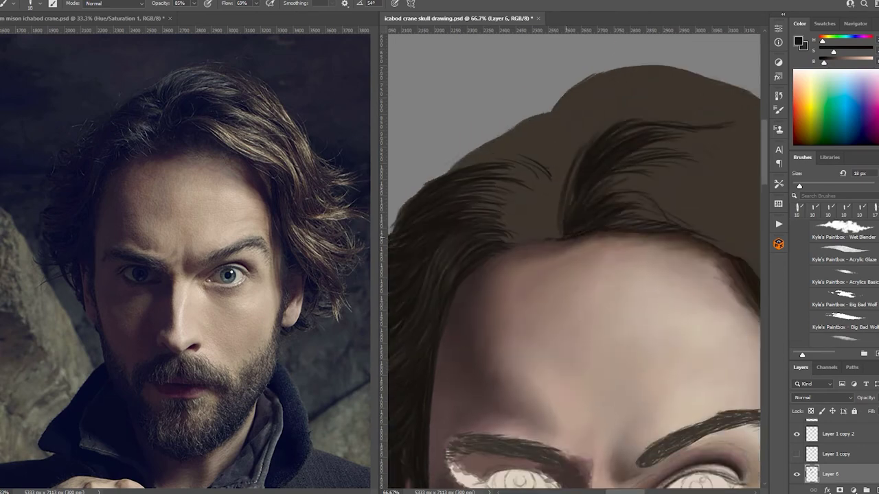
Paint dark strands fanning up from the parting above the forehead and over both sides of the crown.
left_click_drag(590, 206, 536, 189)
left_click_drag(522, 132, 601, 149)
mouse_move(509, 130)
left_mouse_down()
mouse_move(639, 74)
mouse_move(508, 76)
left_mouse_up()
left_click_drag(502, 155, 489, 116)
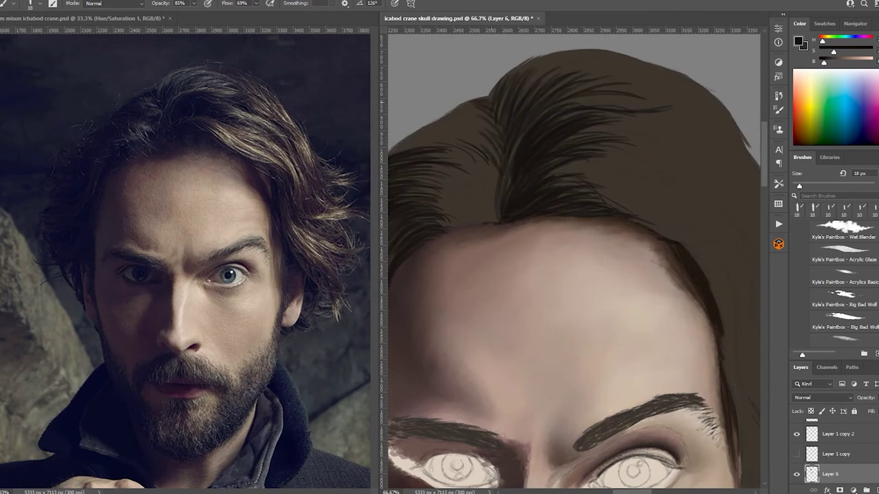
left_click_drag(535, 206, 638, 209)
mouse_move(604, 144)
left_mouse_down()
mouse_move(542, 104)
mouse_move(580, 210)
mouse_move(532, 220)
left_mouse_up()
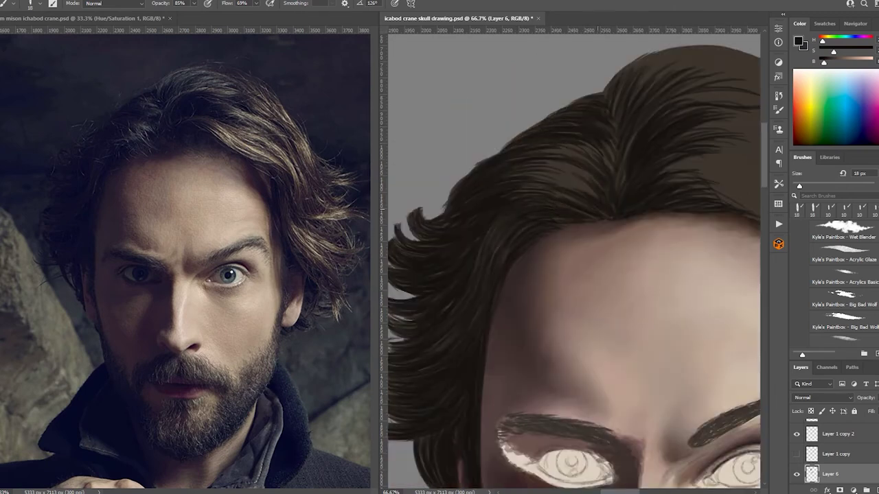
Define the lit side's hairline with dark strands running over the forehead edge, around the temple and down toward the ear.
mouse_move(591, 196)
left_mouse_down()
mouse_move(549, 148)
mouse_move(418, 175)
left_mouse_up()
left_click_drag(639, 213, 693, 391)
left_click_drag(563, 185, 659, 275)
left_click_drag(618, 209, 660, 302)
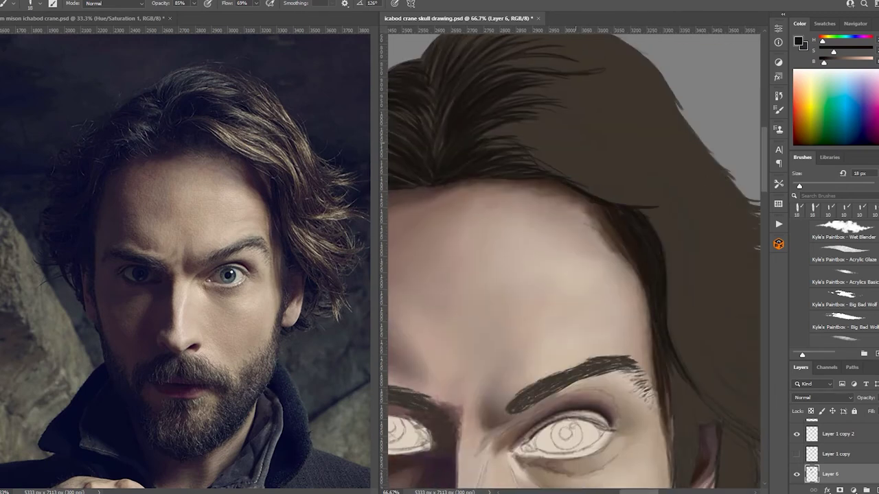
Draw dark guide strands through the swept lock above the lit temple and into the start of the side waves.
left_click_drag(536, 113, 611, 144)
left_click_drag(536, 161, 660, 200)
left_click_drag(590, 206, 488, 206)
left_click_drag(570, 202, 646, 323)
left_click_drag(614, 250, 659, 302)
left_click_drag(604, 172, 666, 281)
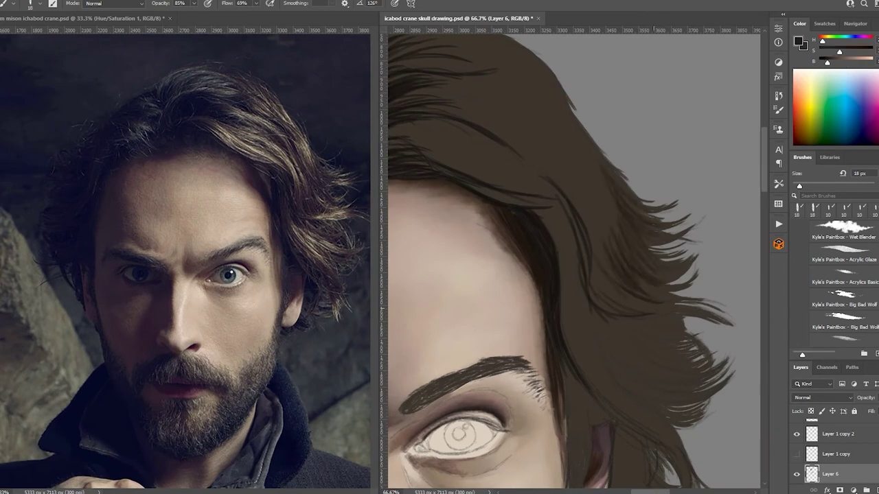
Sketch long dark strands down the lit-side waves, passing over the ear toward the flicked tips.
mouse_move(570, 188)
left_mouse_down()
mouse_move(652, 309)
mouse_move(721, 326)
left_mouse_up()
left_click_drag(567, 309, 676, 460)
left_click_drag(580, 385, 635, 438)
mouse_move(617, 309)
left_mouse_down()
mouse_move(639, 220)
mouse_move(718, 326)
left_mouse_up()
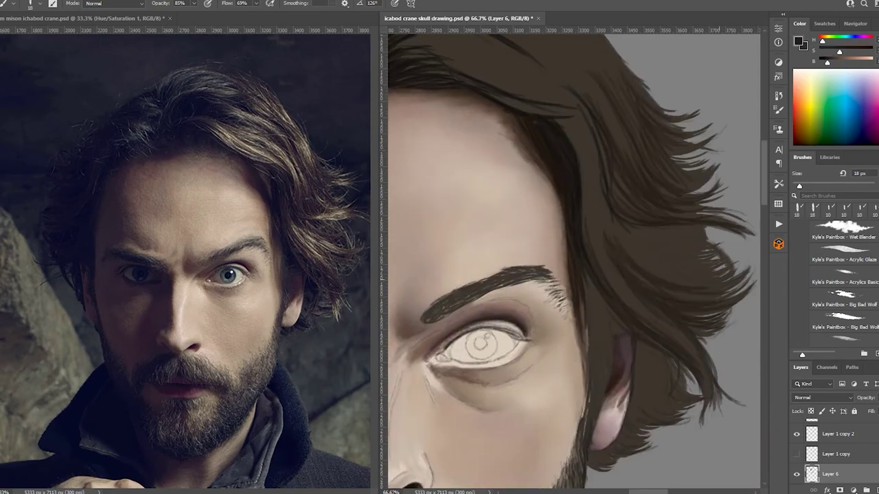
Fill the wavy side hair above the lit ear with closely spaced dark strands out to the tips.
left_click_drag(631, 232, 729, 283)
left_click_drag(676, 272, 725, 289)
mouse_move(580, 127)
left_mouse_down()
mouse_move(597, 237)
mouse_move(631, 306)
left_mouse_up()
left_click_drag(662, 323, 708, 411)
left_click_drag(597, 196, 623, 244)
left_click_drag(589, 72, 635, 168)
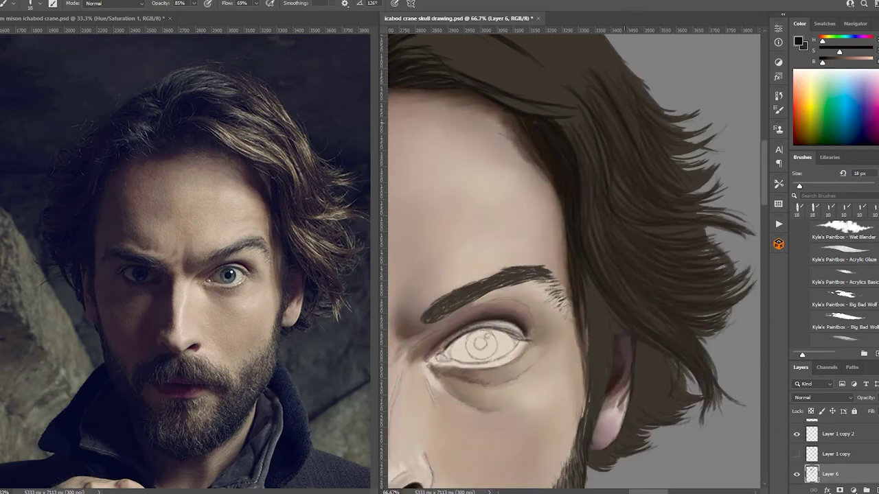
Fill the lower flicked locks behind the lit ear with dark strands.
left_click_drag(618, 223, 747, 307)
left_click_drag(588, 279, 708, 351)
left_click_drag(617, 313, 669, 400)
left_click_drag(642, 343, 686, 422)
left_click_drag(618, 309, 642, 257)
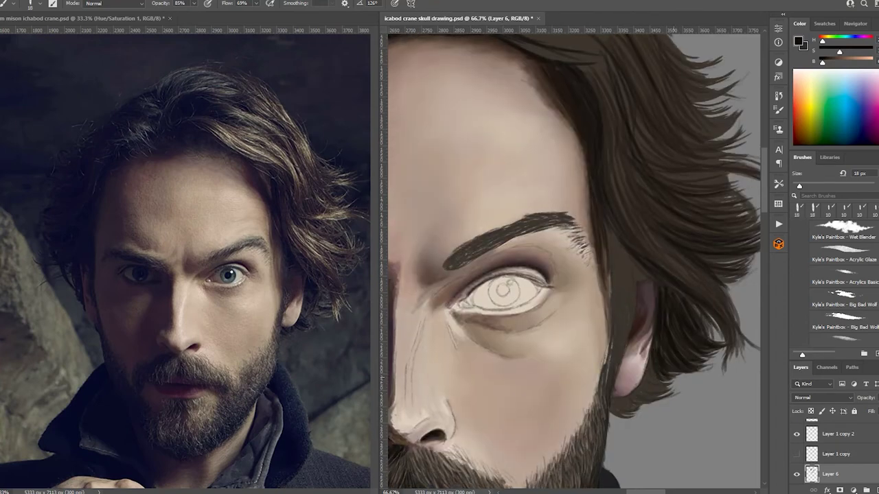
Darken the hair below the lit earlobe and the sideburn strands in front of the ear.
left_click_drag(649, 336, 615, 419)
left_click_drag(632, 379, 673, 402)
left_click_drag(601, 218, 653, 281)
mouse_move(632, 234)
left_mouse_down()
mouse_move(611, 314)
mouse_move(608, 381)
left_mouse_up()
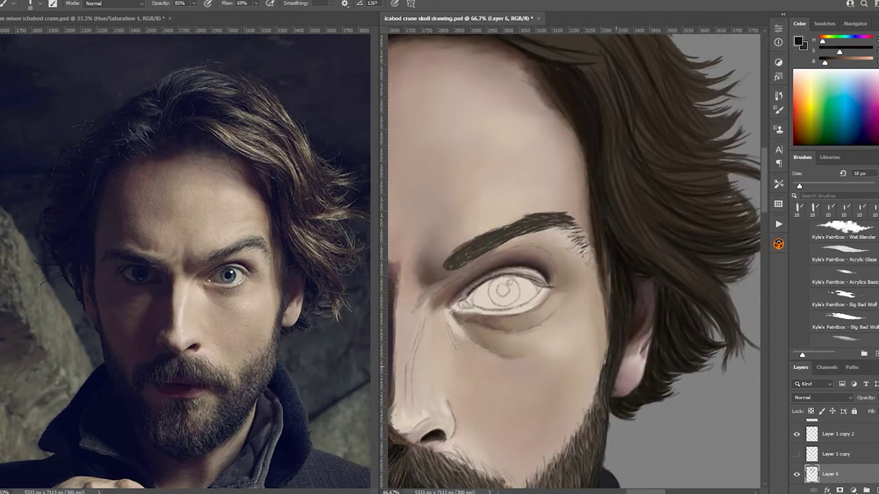
Sample a lighter brown from the painting and add the first highlight strands to the lit-side waves.
left_click(597, 302, "alt")
left_click_drag(622, 302, 615, 376)
left_click_drag(639, 199, 714, 288)
left_click_drag(642, 172, 721, 233)
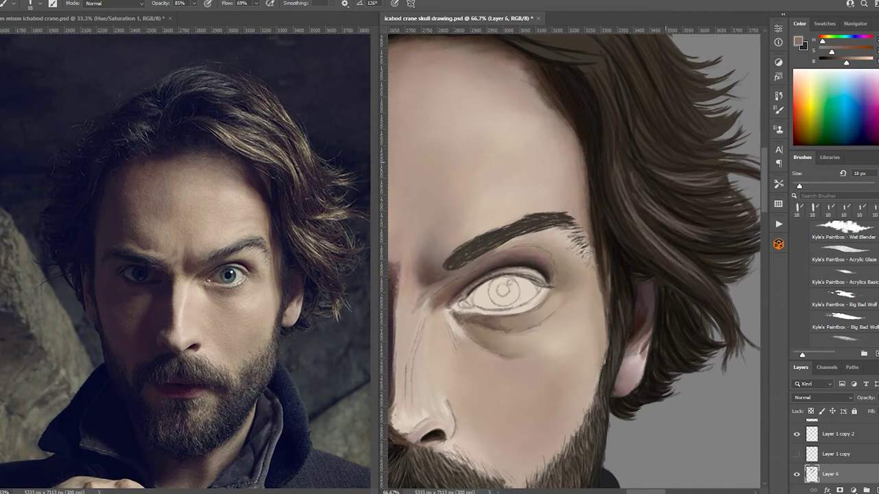
Extend the lighter brown highlight strands through the lit-side locks, from the temple down to the flicked tips.
left_click_drag(683, 199, 740, 218)
left_click_drag(717, 295, 741, 353)
left_click_drag(618, 234, 720, 316)
left_click_drag(583, 275, 552, 343)
left_click_drag(639, 172, 700, 199)
left_click_drag(583, 131, 604, 206)
left_click_drag(577, 179, 618, 268)
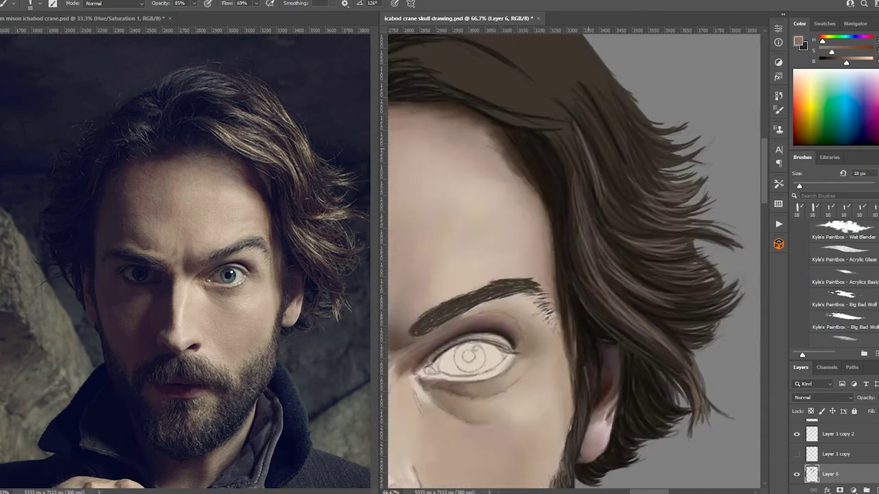
Check the whole head, and add lighter brown strands to the upper outer locks on the lit side.
key("ctrl+minus")
key("ctrl+minus")
key("ctrl+minus")
key("ctrl+minus")
key("ctrl+plus")
key("ctrl+plus")
key("ctrl+plus")
key("ctrl+plus")
left_click_drag(607, 79, 659, 144)
left_click_drag(570, 76, 611, 148)
Sample a dark brown from the hair and paint strands along the upper outer edge of the lit-side waves.
left_click(597, 117, "alt")
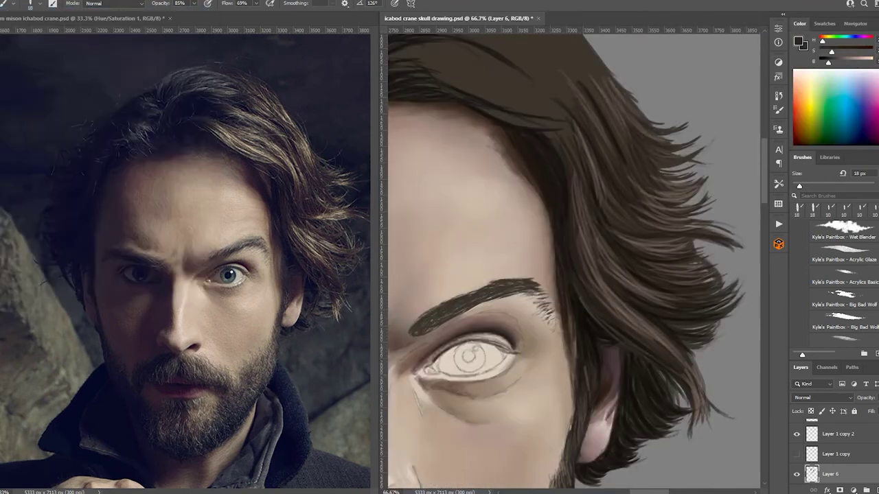
left_click_drag(597, 117, 676, 206)
left_click_drag(642, 86, 732, 209)
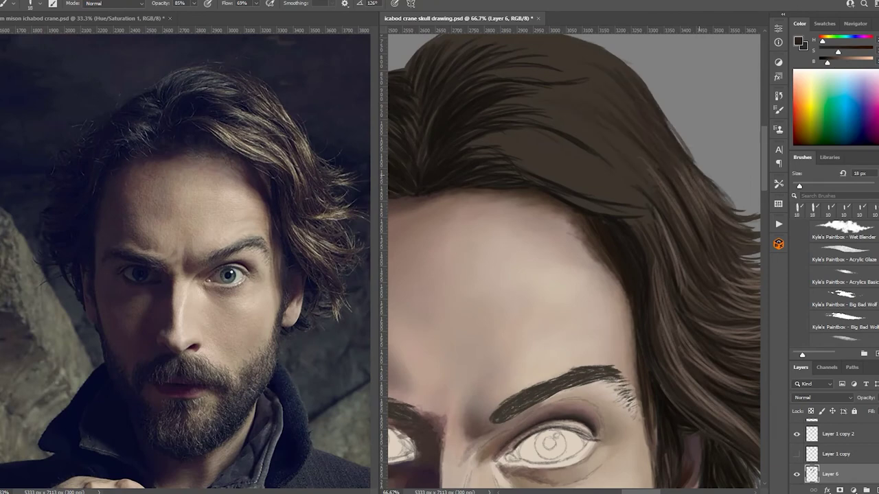
Fill the flat brown area between the parting and the lit-side waves with long dark strands.
left_click_drag(618, 171, 684, 220)
mouse_move(645, 95)
left_mouse_down()
mouse_move(690, 122)
mouse_move(699, 157)
left_mouse_up()
left_click_drag(565, 147, 692, 189)
left_click_drag(633, 193, 710, 251)
left_click_drag(553, 187, 714, 248)
left_click_drag(597, 180, 532, 195)
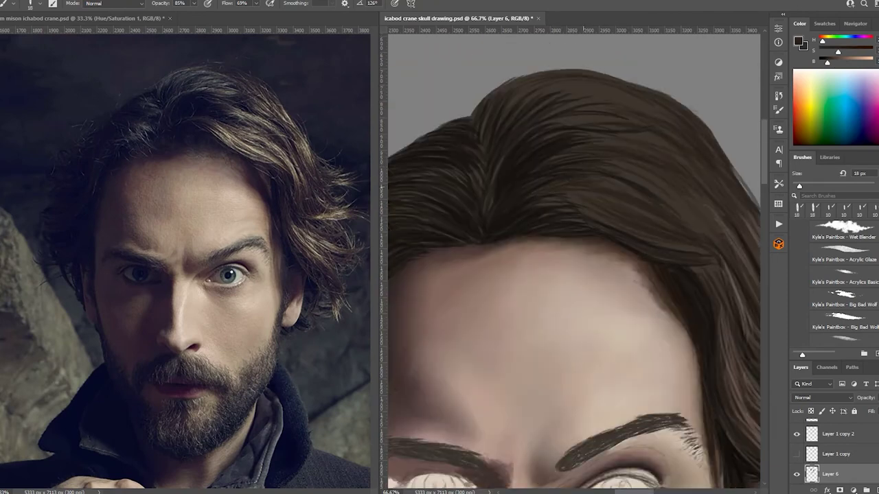
Layer mid-brown strands across the crown and the swept lock on the lit side.
left_click_drag(600, 203, 580, 219)
left_click_drag(617, 69, 511, 100)
left_click_drag(697, 75, 573, 121)
left_click_drag(677, 134, 617, 161)
left_click_drag(716, 166, 667, 242)
left_click_drag(652, 148, 551, 159)
left_click_drag(611, 117, 552, 128)
Sample a dark hair tone and deepen the strands curving from the crown back to the parting.
left_click(685, 229, "alt")
mouse_move(626, 133)
left_mouse_down()
mouse_move(577, 138)
mouse_move(488, 200)
left_mouse_up()
left_click_drag(565, 86, 506, 125)
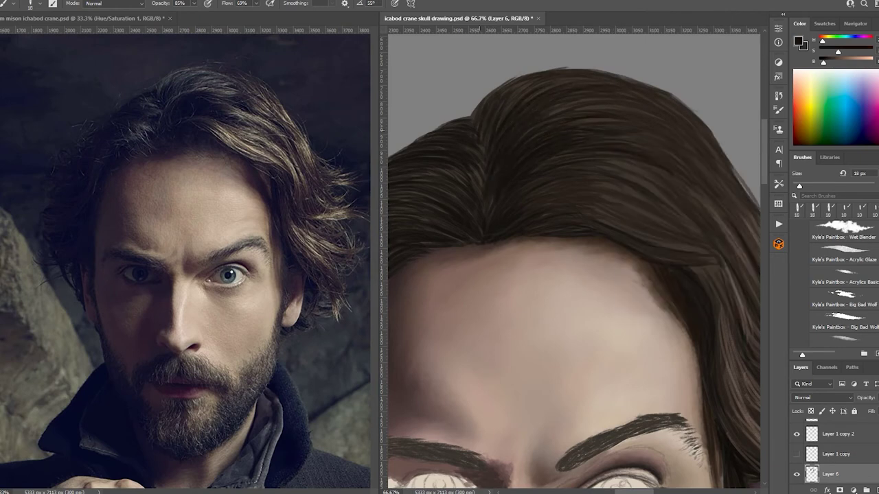
left_click_drag(529, 85, 476, 114)
Rotate the canvas view and refine the swept lock above the lit temple with dark strands.
key("r")
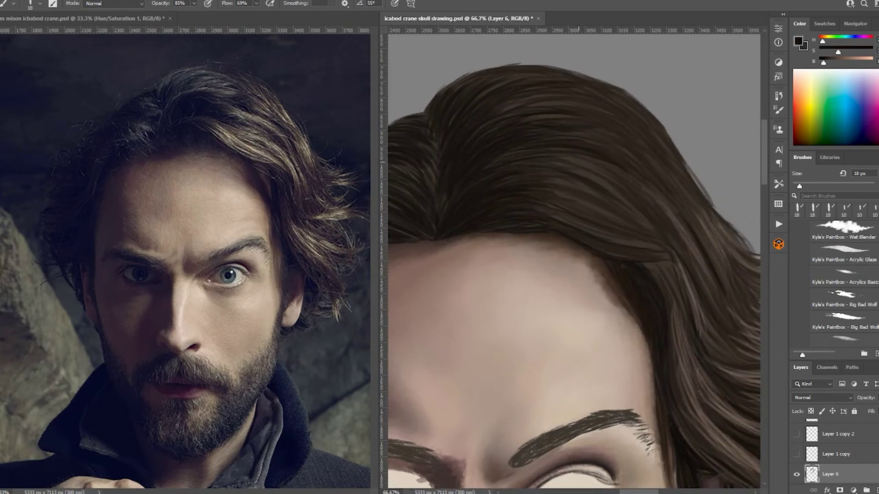
left_click_drag(585, 206, 536, 260)
left_click_drag(642, 147, 533, 214)
left_click_drag(714, 103, 668, 129)
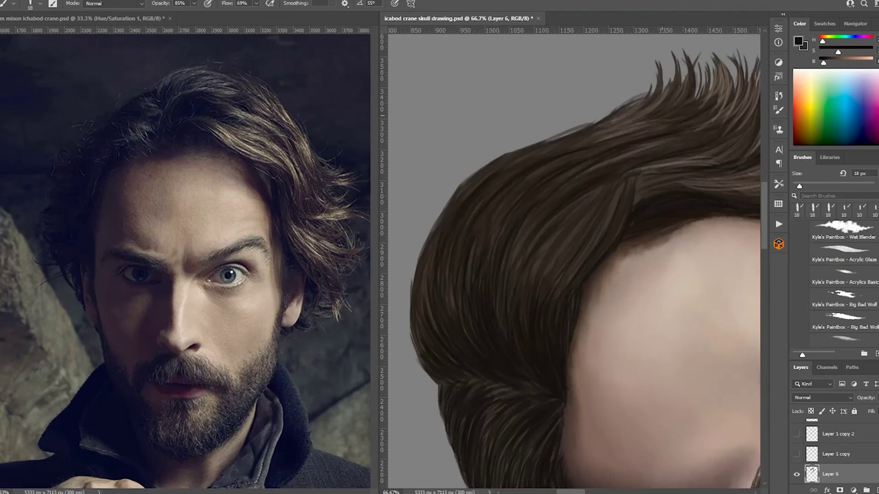
left_click_drag(680, 59, 626, 118)
left_click_drag(448, 212, 420, 320)
left_click_drag(701, 165, 611, 237)
left_click_drag(648, 172, 536, 238)
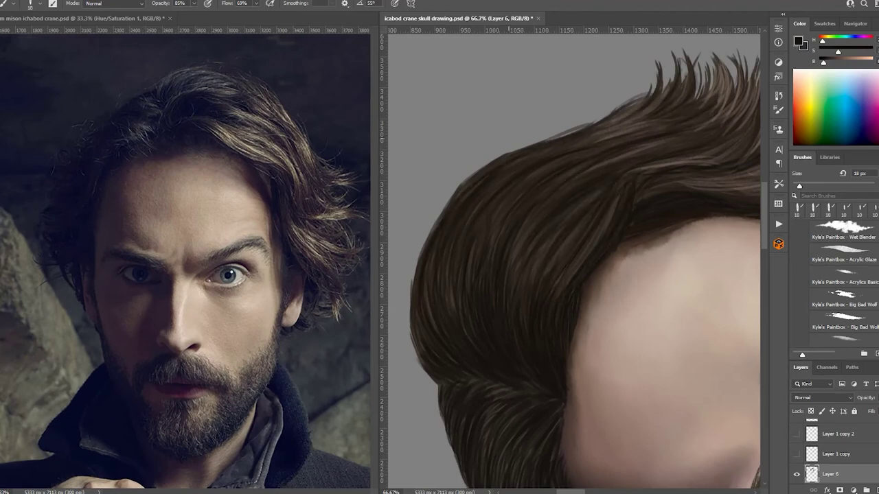
Sample a lighter grey-brown and paint thin highlight strands along the crown's outer curve near the parting.
left_click(446, 227, "alt")
left_click_drag(443, 234, 433, 298)
left_click_drag(433, 260, 416, 322)
mouse_move(439, 221)
left_mouse_down()
mouse_move(410, 337)
mouse_move(442, 302)
left_mouse_up()
left_click_drag(471, 204, 453, 301)
left_click_drag(464, 237, 453, 299)
left_click(460, 233, "alt")
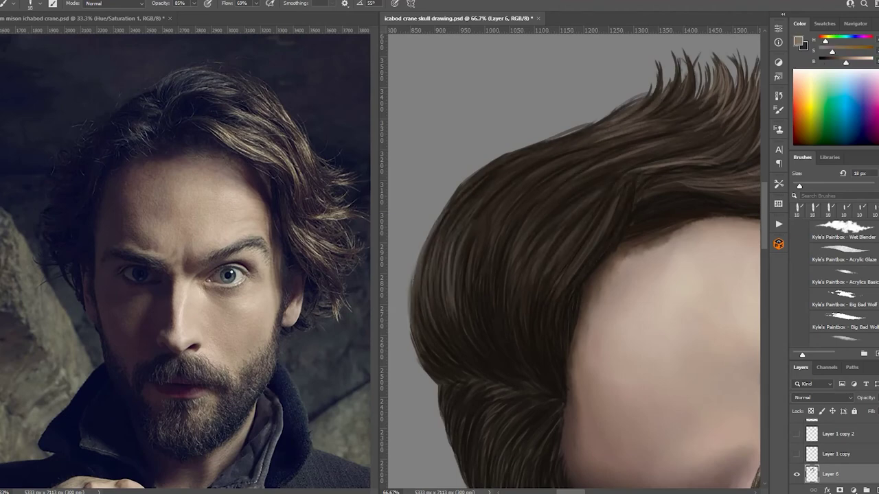
Sample a golden tan and paint long highlight strands through the swept hair from the crown to the temple lock.
left_click(549, 172, "alt")
left_click_drag(590, 151, 512, 199)
left_click_drag(556, 144, 474, 185)
left_click_drag(515, 168, 460, 227)
left_click(779, 96)
mouse_move(717, 134)
left_mouse_down()
mouse_move(576, 185)
mouse_move(519, 260)
left_mouse_up()
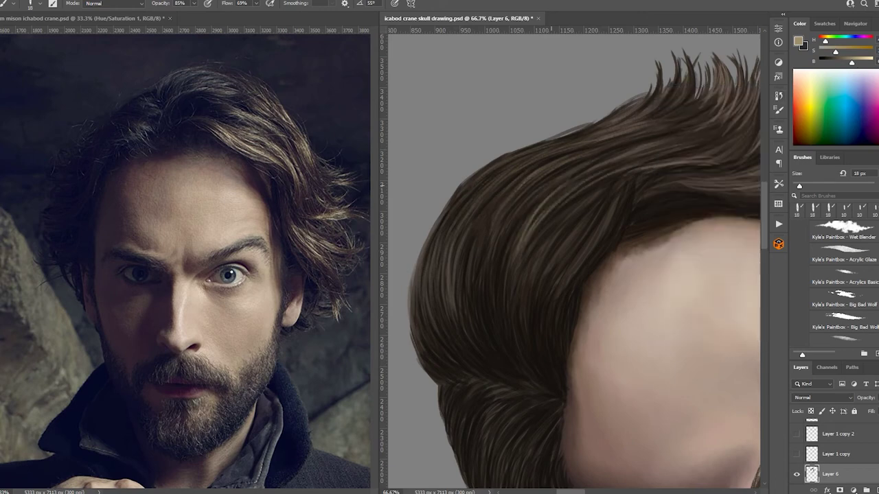
mouse_move(632, 187)
left_mouse_down()
mouse_move(567, 280)
mouse_move(553, 193)
mouse_move(566, 296)
left_mouse_up()
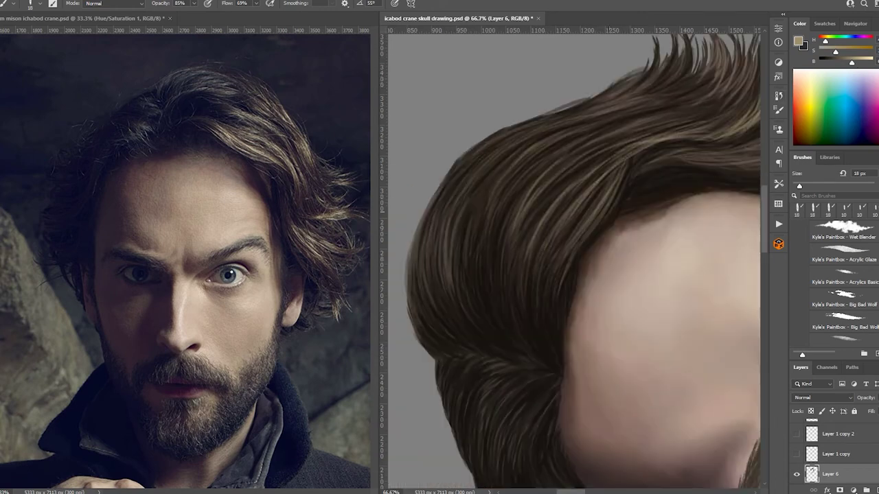
Add more tan highlight strands across the middle of the swept crown hair and the temple lock.
left_click_drag(577, 220, 563, 302)
mouse_move(515, 157)
left_mouse_down()
mouse_move(460, 254)
mouse_move(501, 261)
left_mouse_up()
left_click_drag(556, 151, 433, 251)
left_click_drag(542, 123, 439, 213)
Paint light strands fanning from the parting onto the shadowed side, and reset the canvas rotation.
left_click_drag(550, 378, 488, 422)
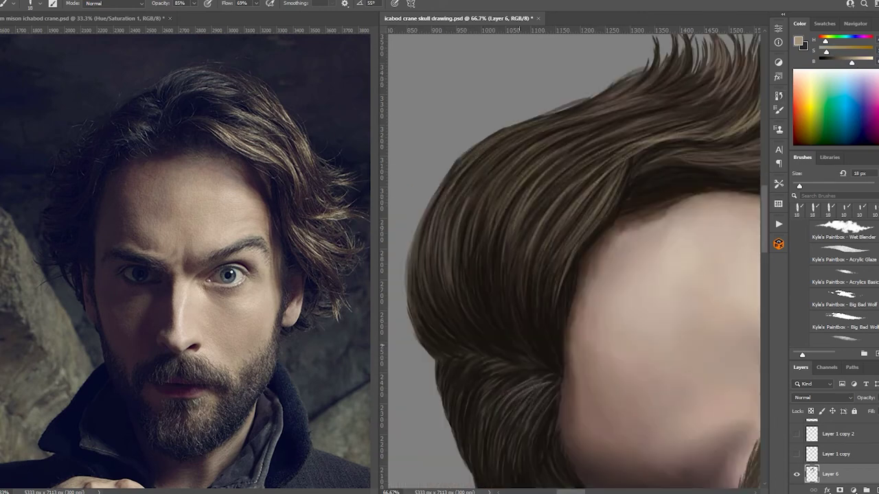
left_click_drag(525, 367, 470, 405)
left_click_drag(465, 359, 443, 374)
left_click_drag(539, 374, 522, 433)
key("r")
key("Escape")
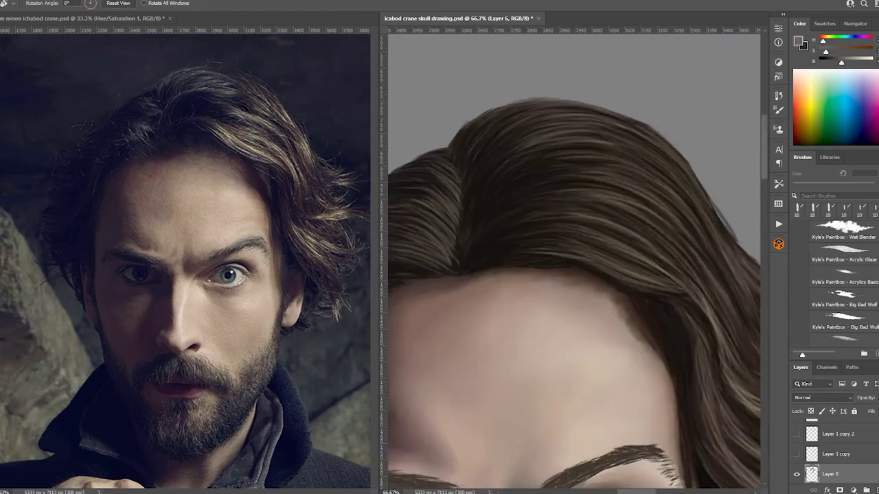
Extend the muted highlight strands from the parting across the shadowed side down to the temple, and save the drawing.
key("b")
right_click(553, 153)
key("Escape")
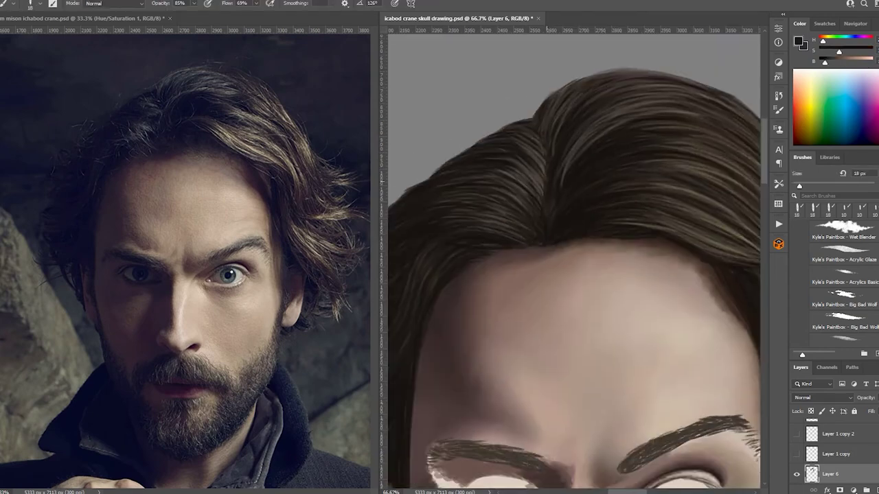
left_click_drag(618, 171, 687, 309)
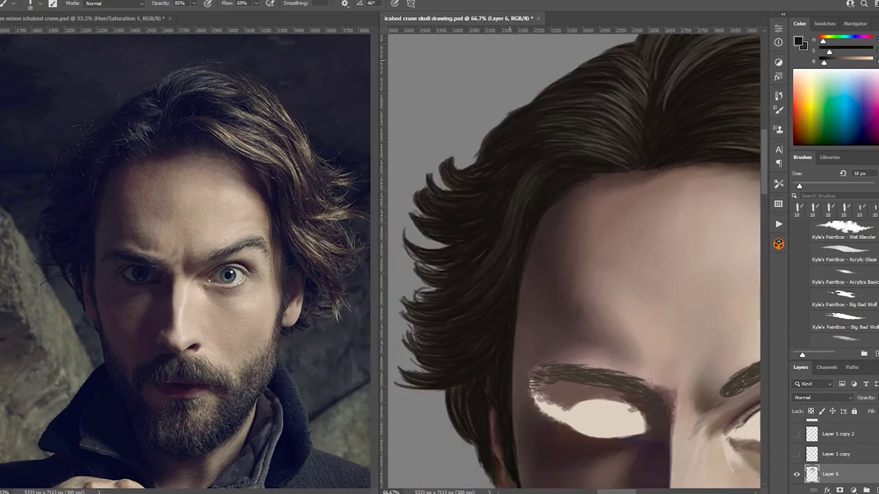
key("ctrl+s")
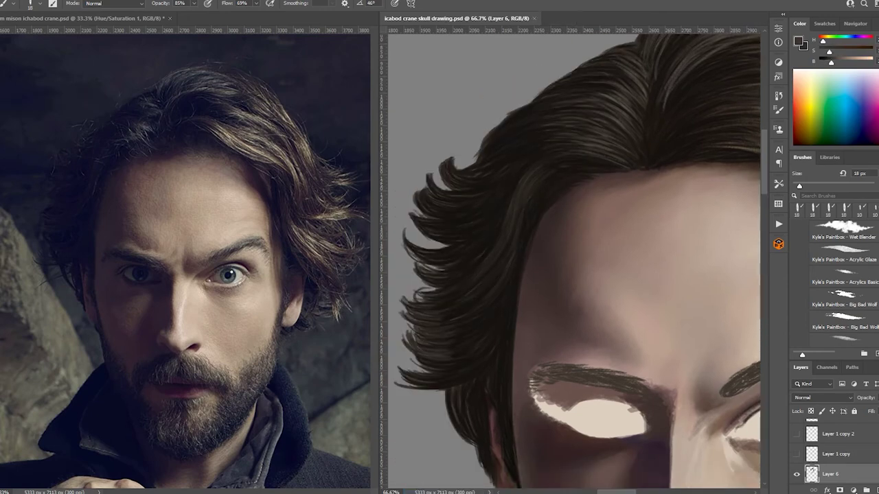
Sample a hair tone and refine the shadowed side's flicked locks and the parting with contrasting strands.
left_click(473, 233, "alt")
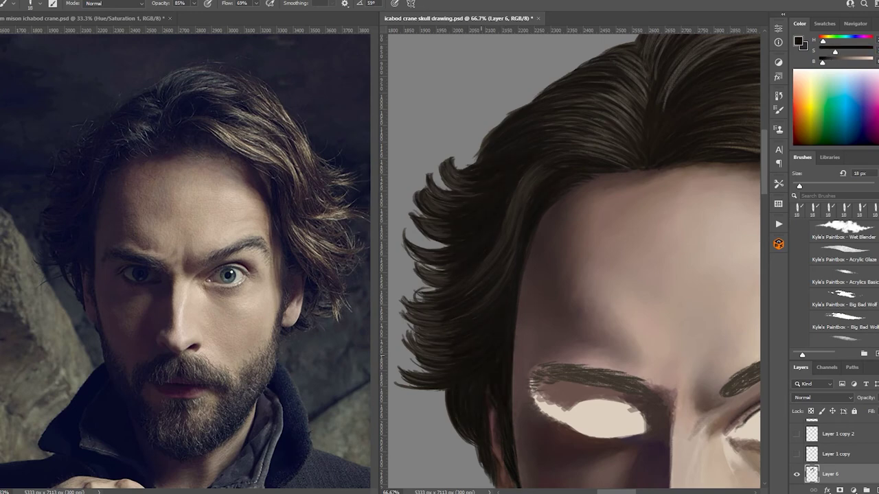
left_click_drag(618, 206, 659, 247)
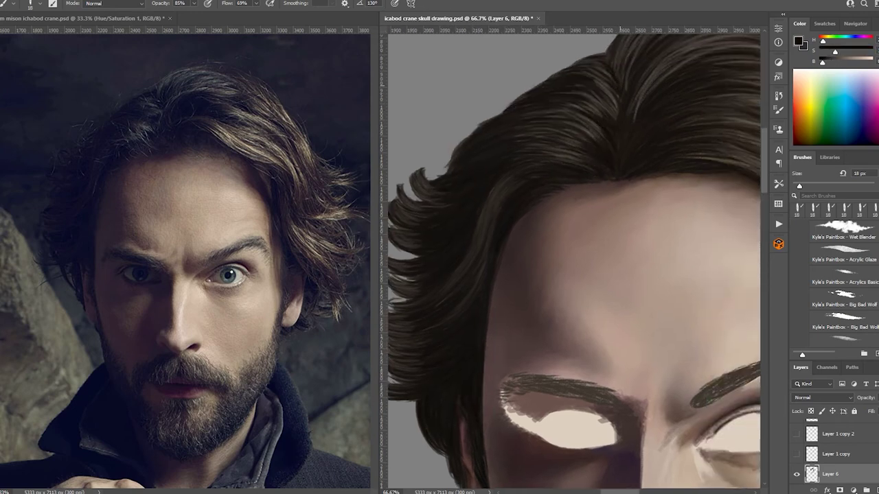
key("ctrl+minus")
key("ctrl+minus")
key("ctrl+minus")
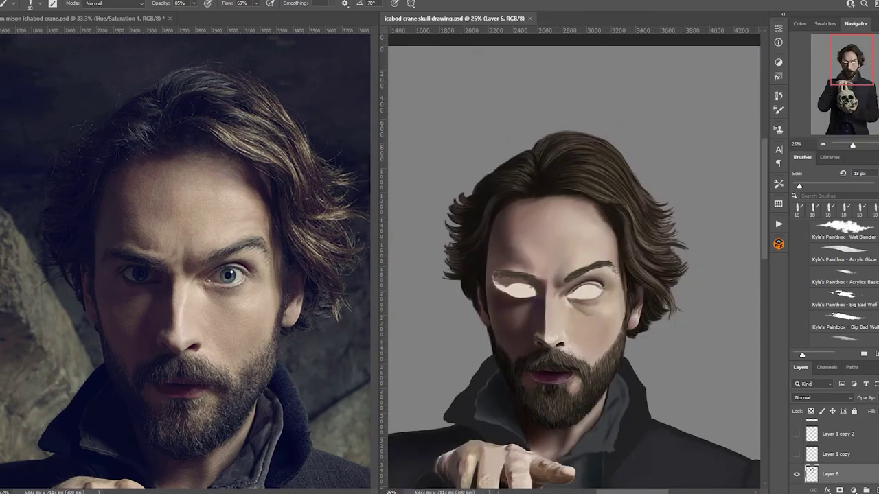
Deepen the flicked locks on the shadowed side with dark tones.
scroll(453, 260, "up", 3)
right_click(529, 137)
key("Escape")
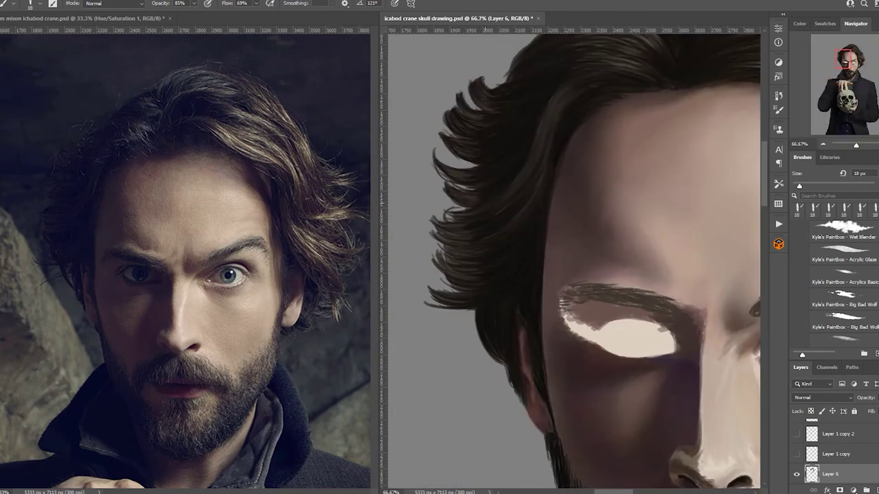
left_click_drag(446, 227, 450, 295)
Paint light beige highlight strands across the swept top hair and the wavy side locks on the lit side.
mouse_move(687, 261)
left_mouse_down()
mouse_move(515, 316)
mouse_move(296, 326)
left_mouse_up()
key("F6")
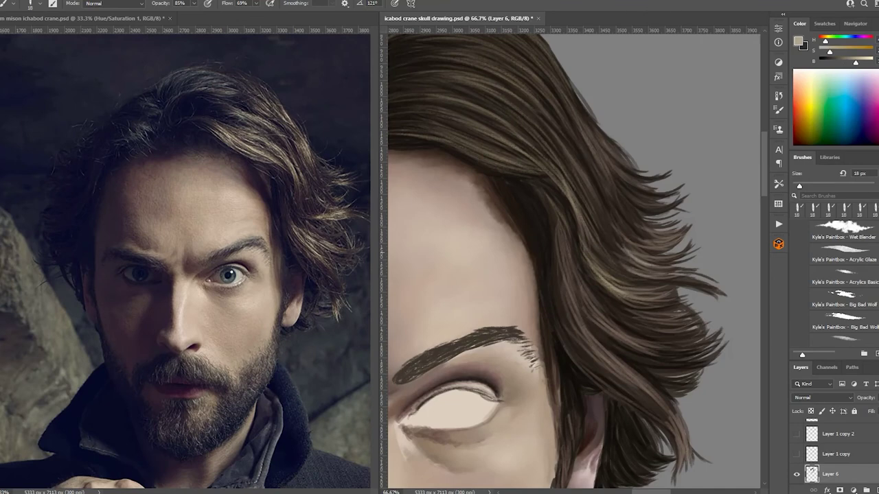
mouse_move(480, 275)
left_mouse_down()
mouse_move(639, 298)
mouse_move(489, 281)
left_mouse_up()
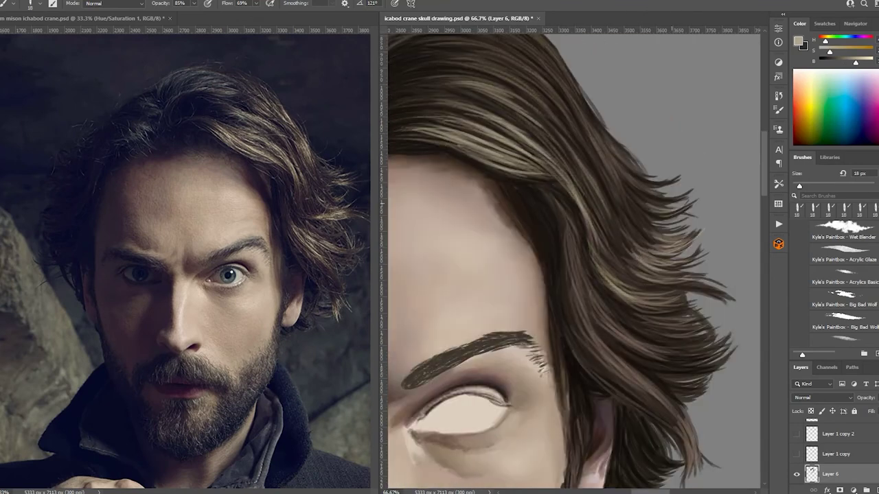
left_click_drag(631, 323, 611, 234)
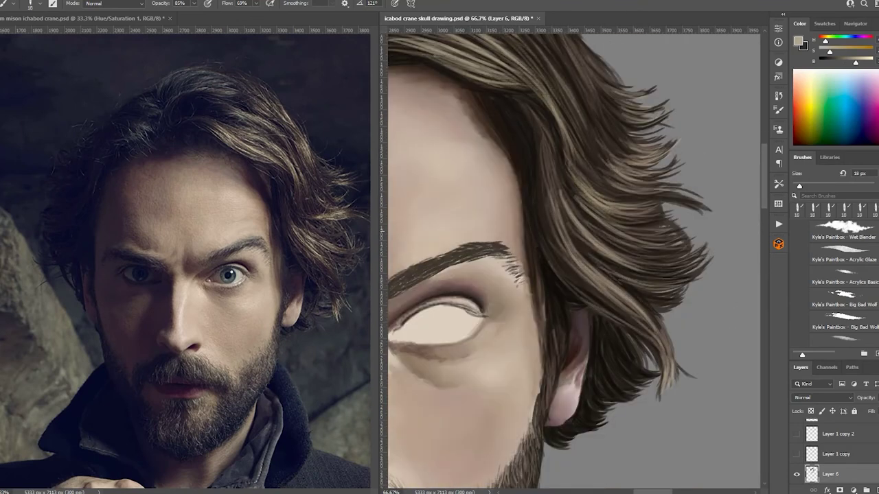
left_click_drag(481, 275, 583, 429)
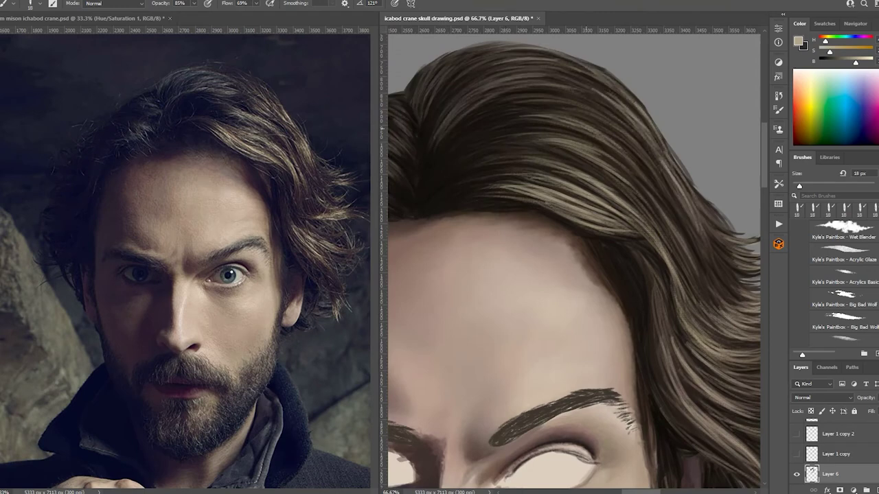
left_click(621, 140, "alt")
left_click_drag(583, 344, 581, 271)
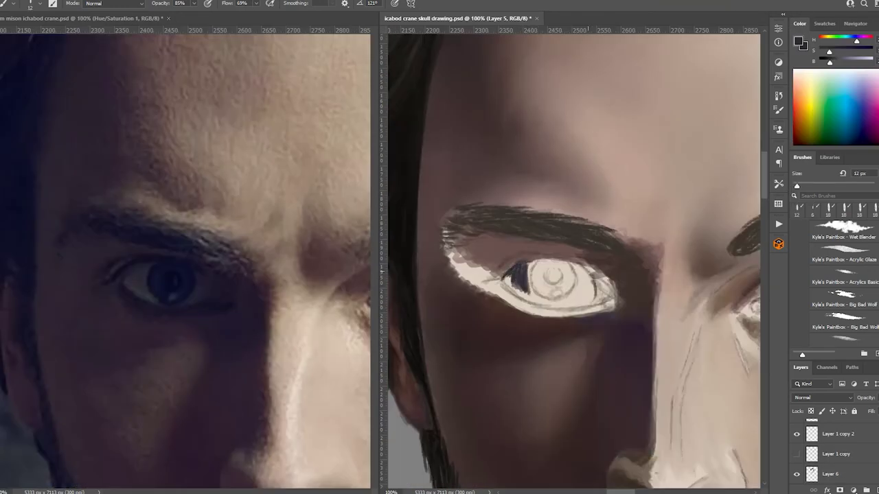
Fill the white of the shadowed eye around the iris with dark blue-violet strokes.
mouse_move(612, 269)
left_mouse_down()
mouse_move(551, 306)
mouse_move(534, 295)
left_mouse_up()
left_click_drag(603, 302, 501, 282)
left_click_drag(590, 264, 584, 302)
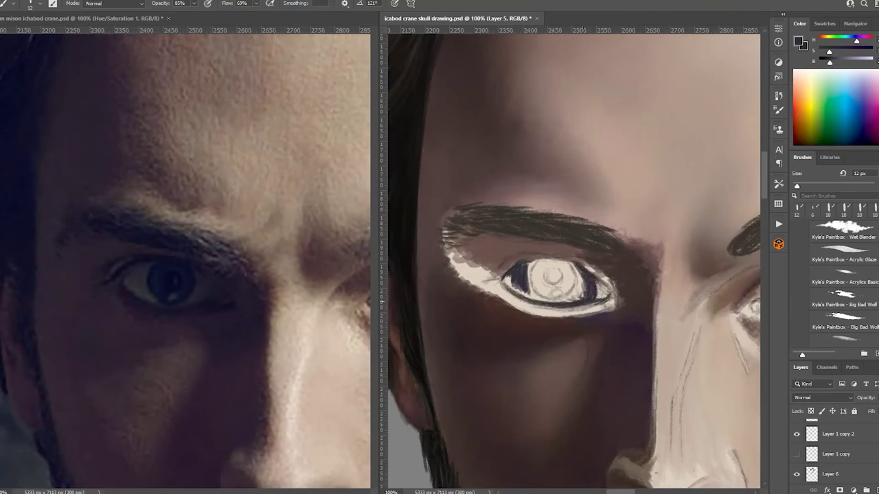
left_click_drag(580, 263, 571, 298)
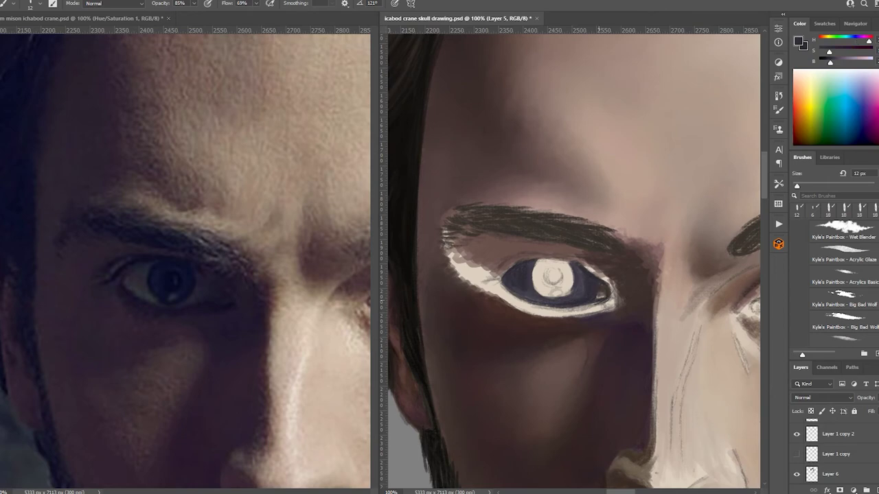
Paint the shadowed eye's iris in dark green with a near-black pupil, sampling tones from the canvas.
left_click(561, 259, "alt")
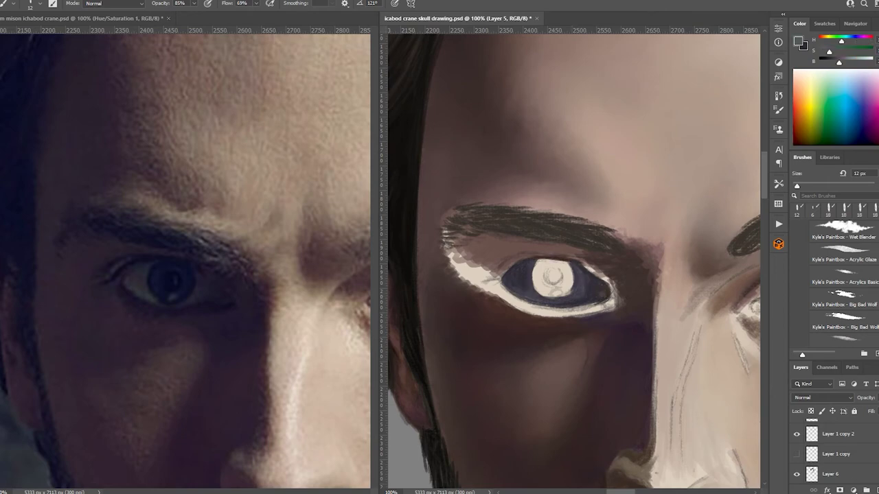
left_click(527, 275, "alt")
left_click_drag(536, 259, 536, 290)
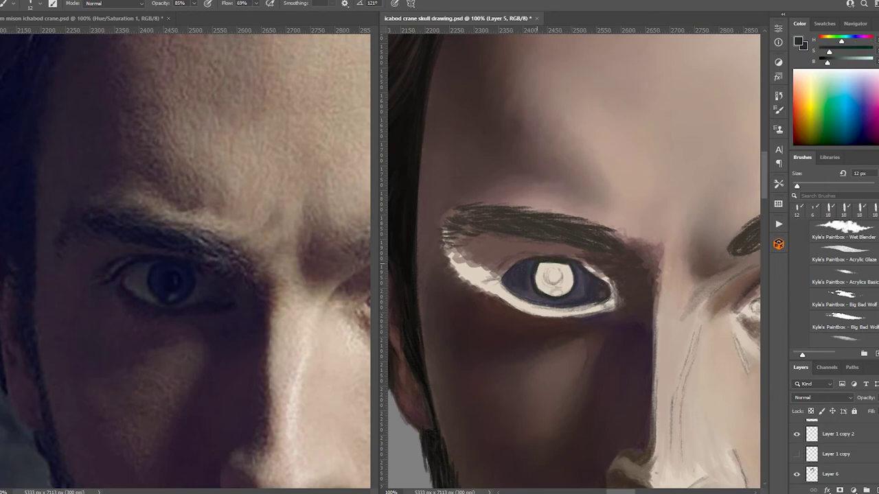
left_click(558, 290, "alt")
left_click_drag(539, 265, 561, 295)
left_click(535, 274, "alt")
left_click_drag(536, 261, 536, 289)
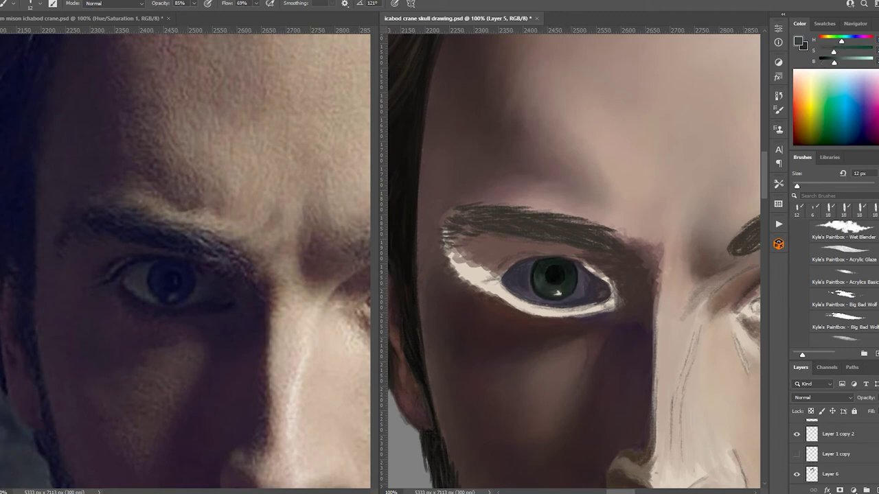
left_click(567, 291, "alt")
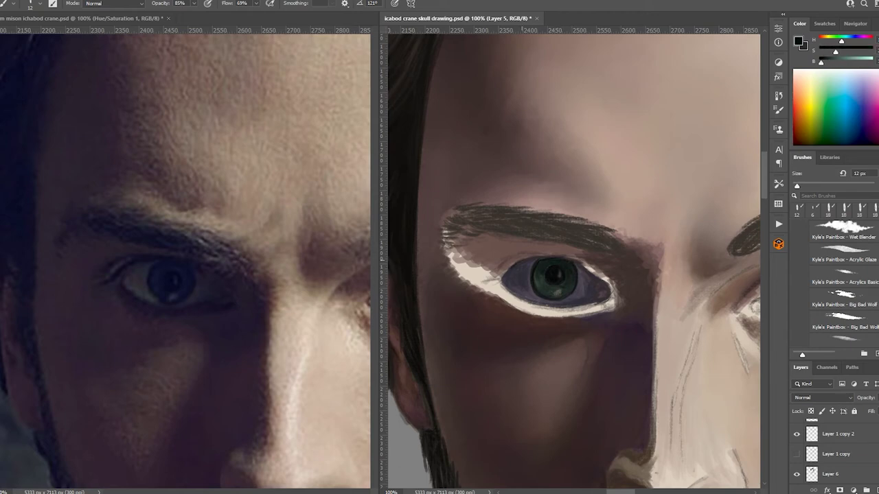
Line the shadowed eye's upper lid in near-black and cover the pale lower rim with dark tones.
left_click_drag(523, 257, 588, 272)
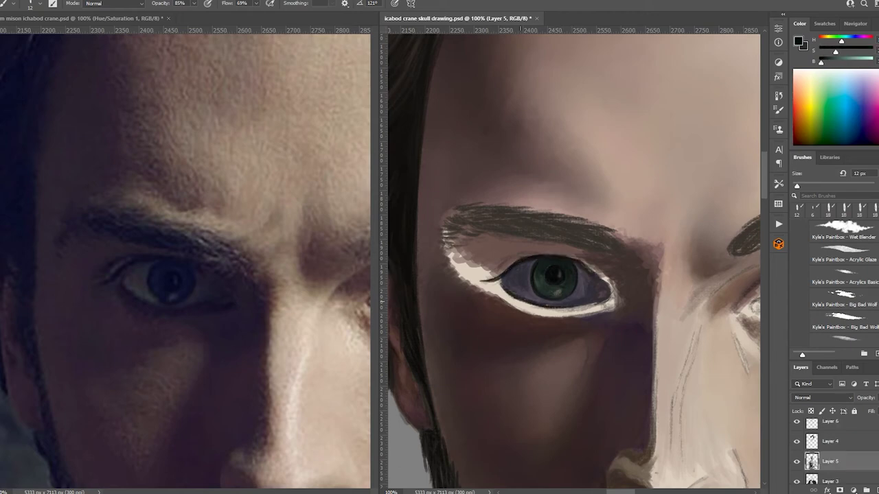
left_click(499, 287, "alt")
mouse_move(498, 287)
left_mouse_down()
mouse_move(540, 310)
mouse_move(594, 314)
mouse_move(616, 306)
mouse_move(600, 291)
mouse_move(645, 275)
left_mouse_up()
Paint dark purple-brown shadow around the eye's inner corner, beside the nose and down under the eye.
left_click(580, 264, "alt")
left_click(590, 268, "alt")
left_click_drag(563, 274, 625, 261)
mouse_move(604, 329)
left_mouse_down()
mouse_move(589, 346)
mouse_move(585, 381)
left_mouse_up()
mouse_move(583, 322)
left_mouse_down()
mouse_move(540, 322)
mouse_move(562, 321)
left_mouse_up()
left_click(609, 338, "alt")
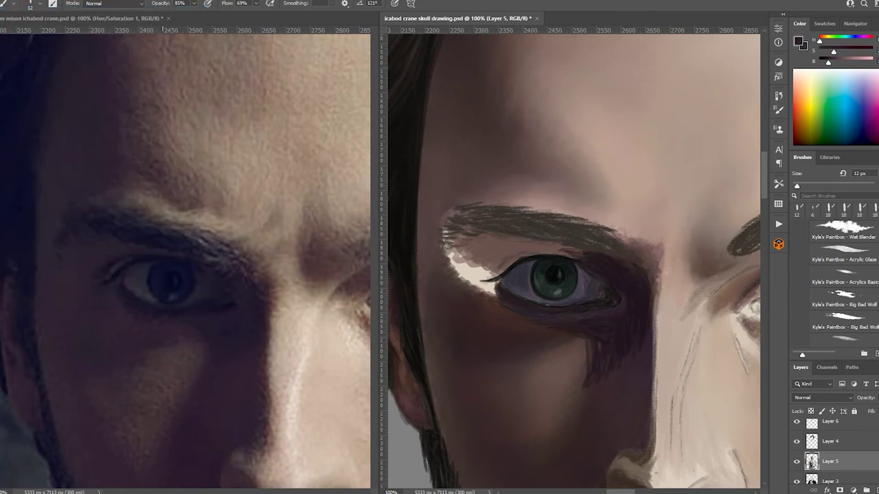
Cover the unpainted patch at the eye's outer corner with shadowed skin tones and build up the eyelid crease.
left_click(481, 261, "alt")
left_click_drag(461, 266, 529, 237)
left_click_drag(439, 213, 474, 282)
mouse_move(450, 254)
left_mouse_down()
mouse_move(504, 284)
mouse_move(499, 303)
mouse_move(447, 268)
mouse_move(522, 254)
left_mouse_up()
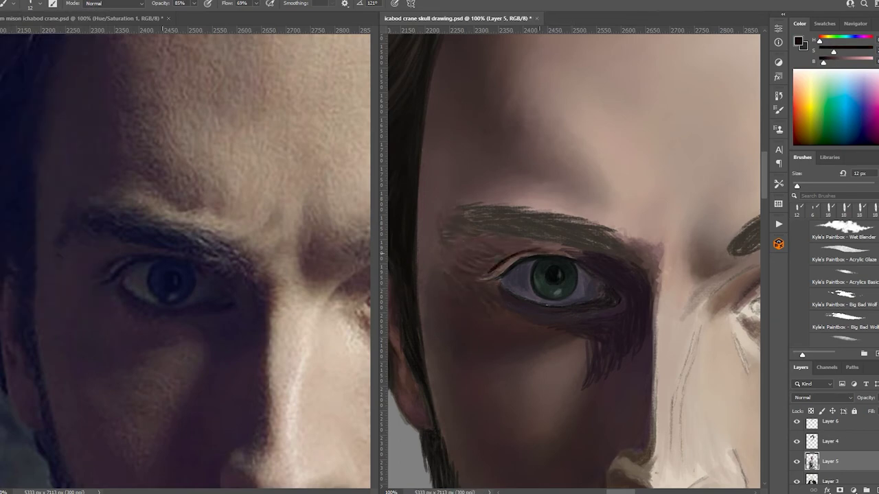
left_click(581, 206, "alt")
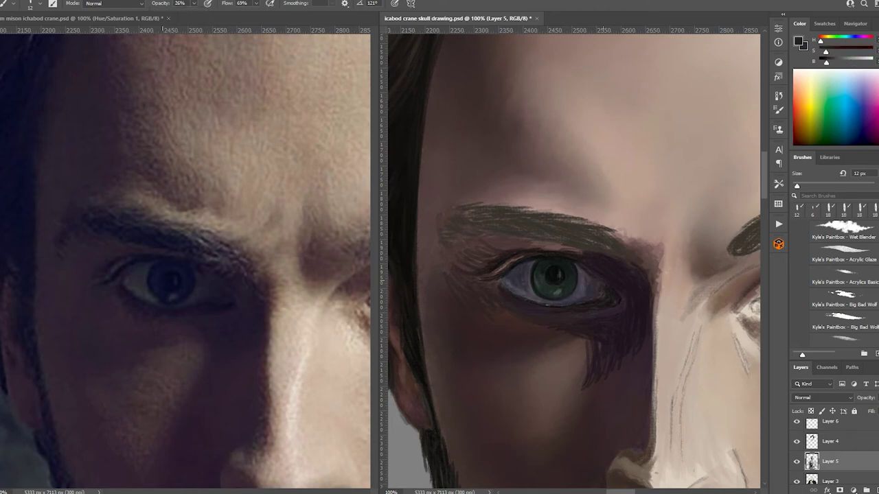
Smudge the eye and surrounding skin smooth at 14% strength, reducing the Wet Blender brush to 10 px.
key("r")
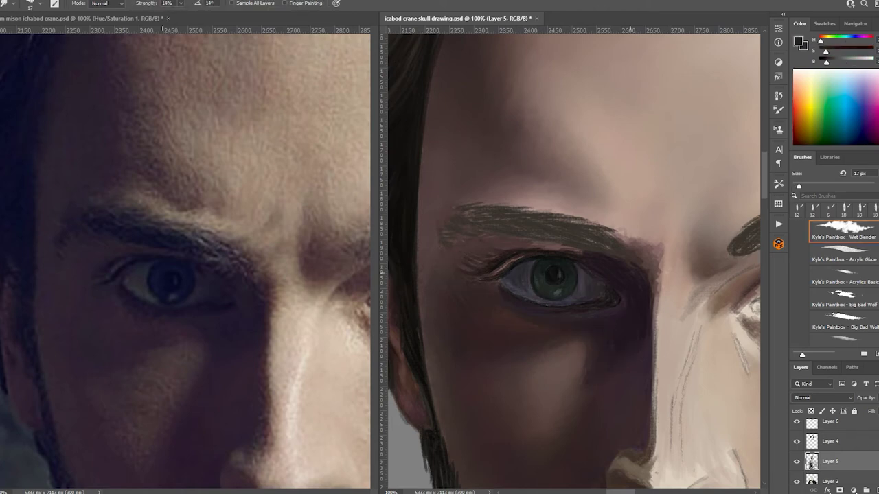
right_click(511, 230)
key("Escape")
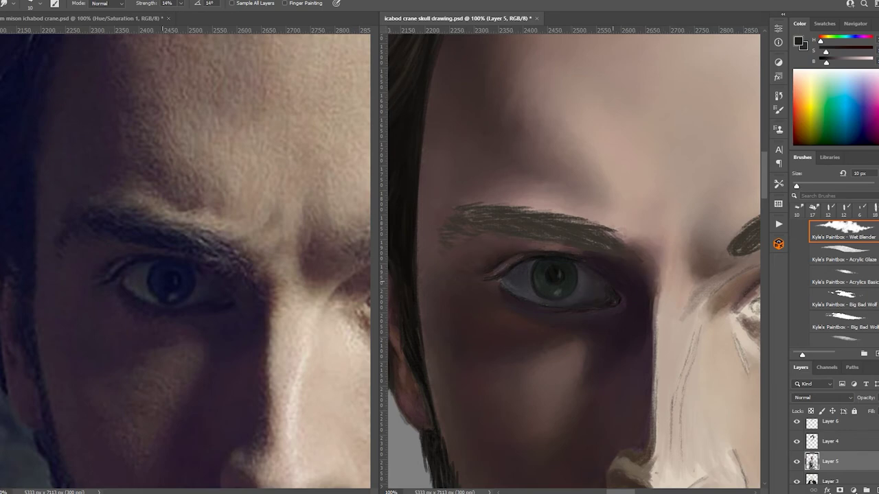
Deepen the eyelid crease and the skin under the eyebrow with a 12 px brush at 26% opacity.
key("b")
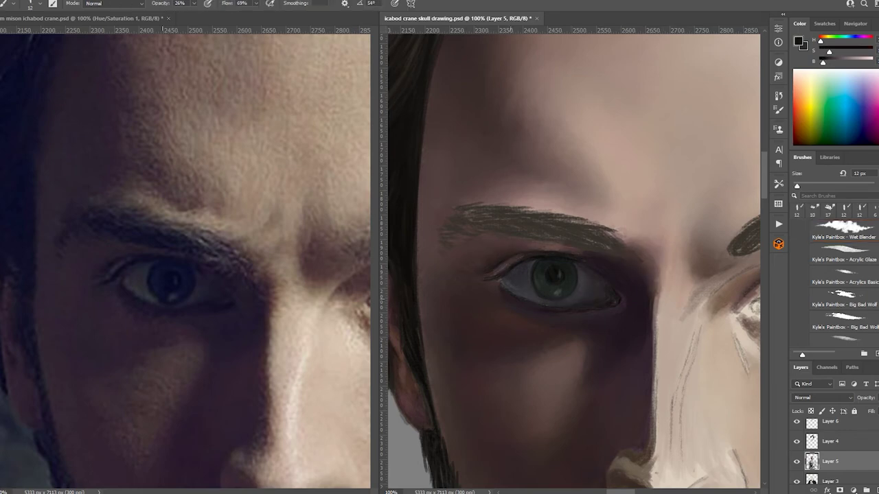
left_click_drag(582, 245, 519, 251)
left_click_drag(501, 240, 449, 233)
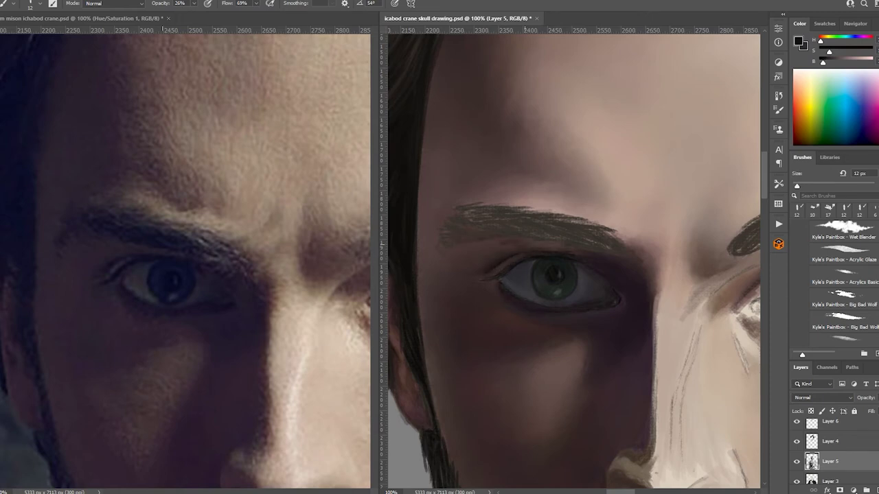
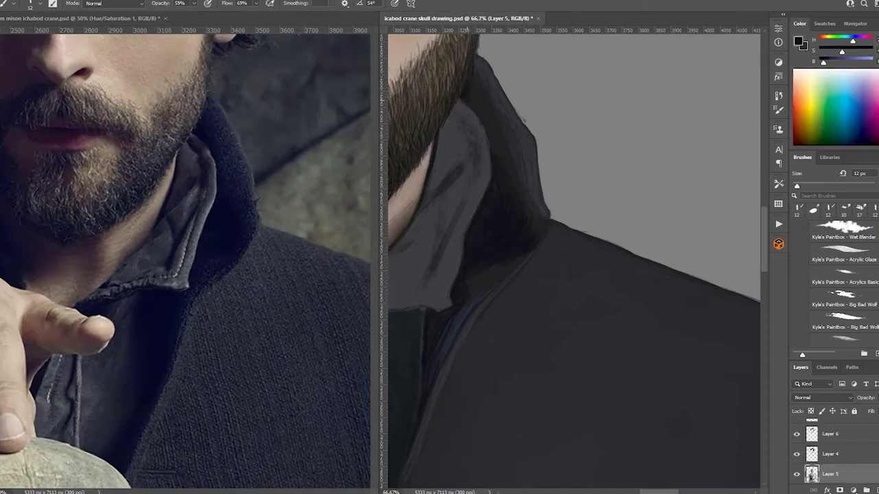
Shade the coat's upturned collar and lapel edge with dark navy and near-black strokes at 59% opacity.
left_click_drag(470, 82, 492, 153)
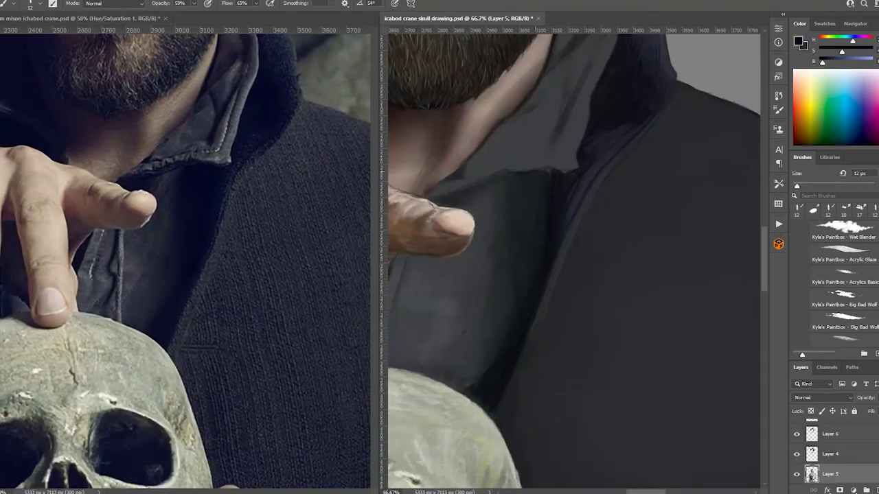
left_click(543, 295, "alt")
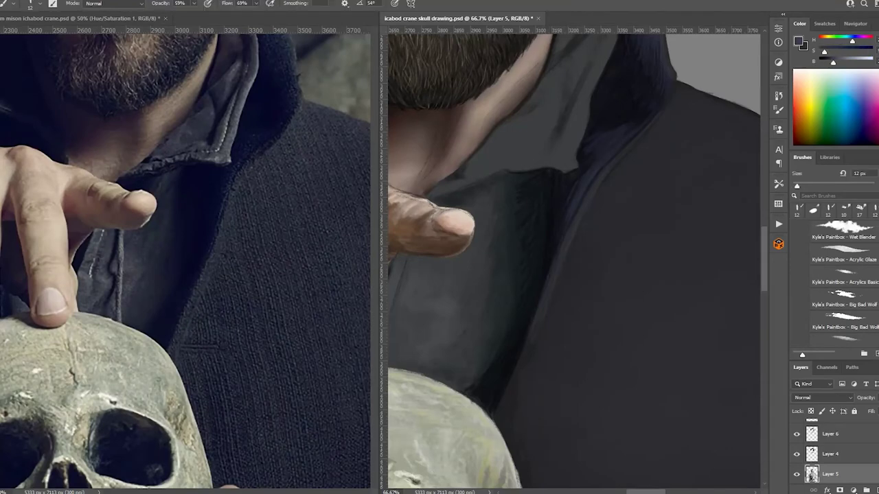
scroll(573, 261, "up", 3)
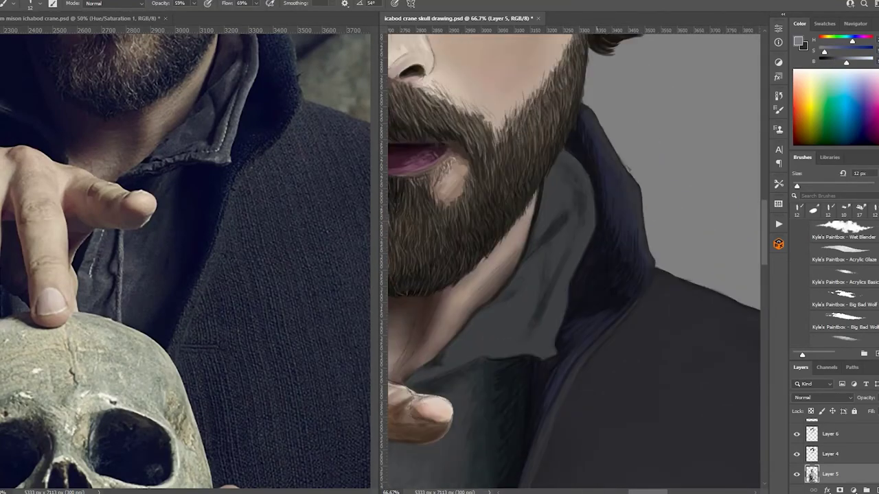
Blend the coat collar, lapel edge and dark shirt shading with the 17 px Wet Blender smudge brush.
key("r")
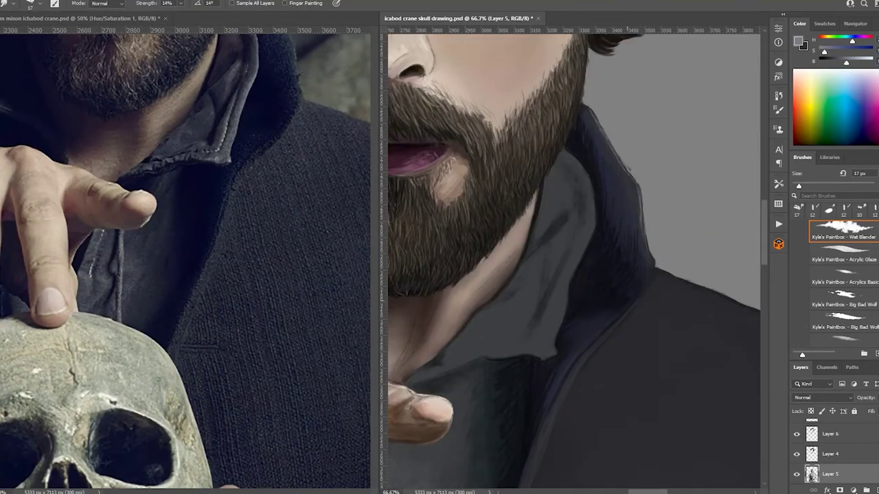
scroll(830, 453, "down", 3)
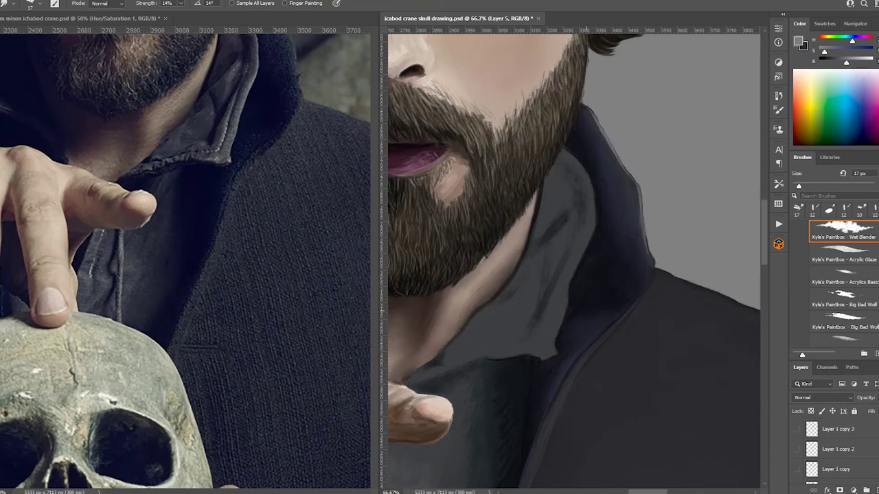
left_click_drag(481, 309, 614, 148)
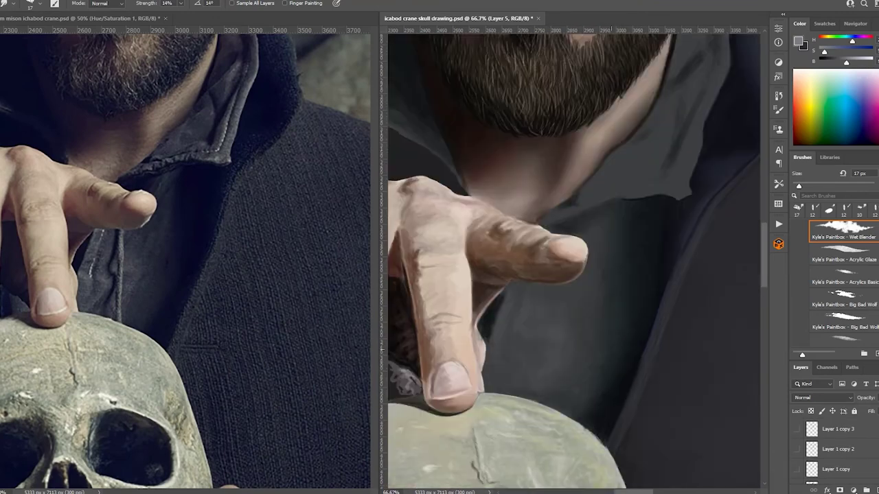
Set the 12 px brush angle to -21° and paint light grey stitch marks on the shirt below the pointing finger.
key("b")
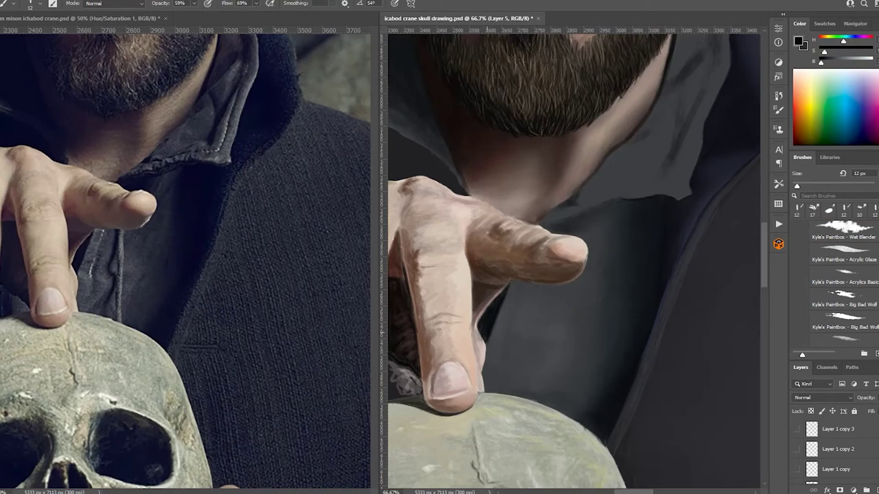
left_click(494, 323, "alt")
right_click(536, 302)
left_click_drag(561, 322, 559, 327)
key("Return")
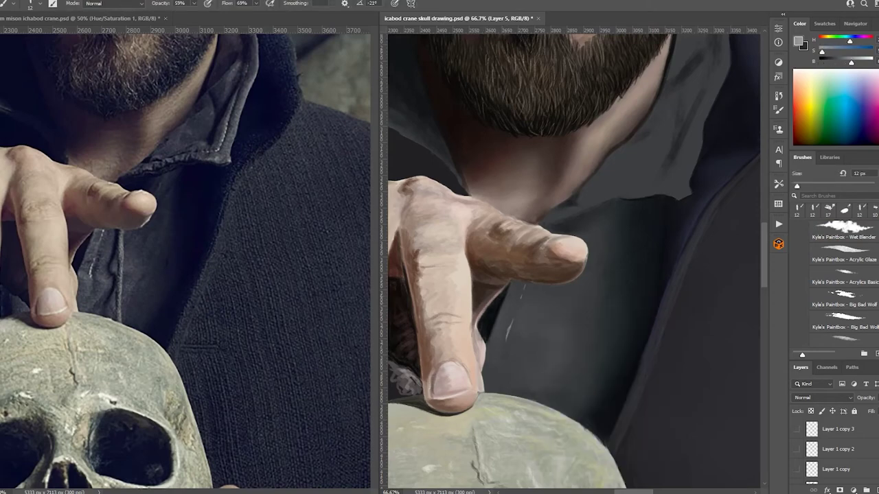
Add alternating dark and mid-grey strokes around the stitch marks to form folds in the shirt beside the finger.
key("x")
left_click(511, 336, "alt")
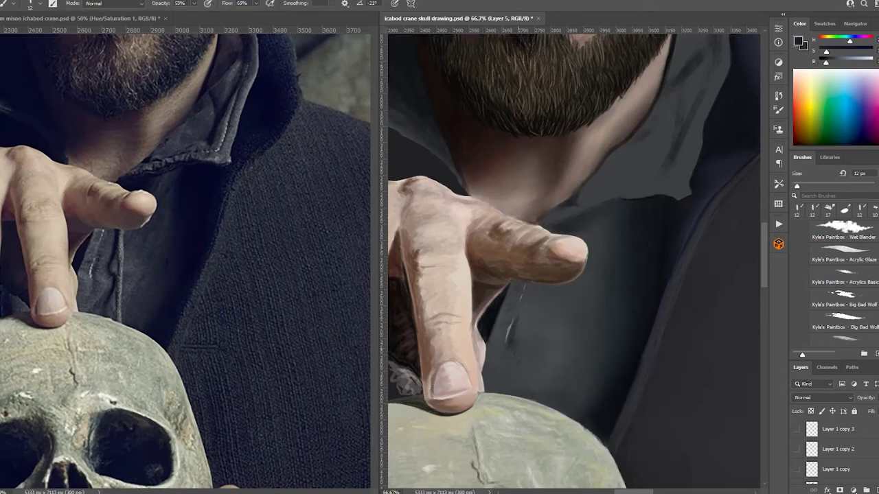
key("x")
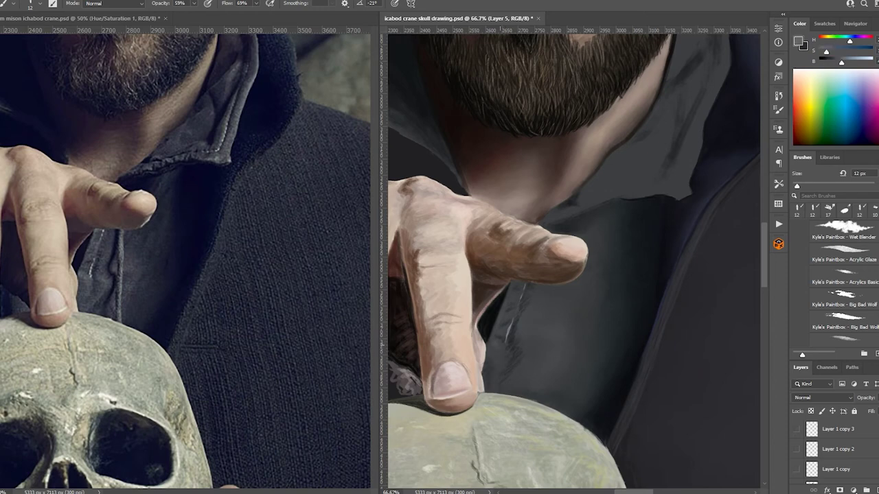
key("x")
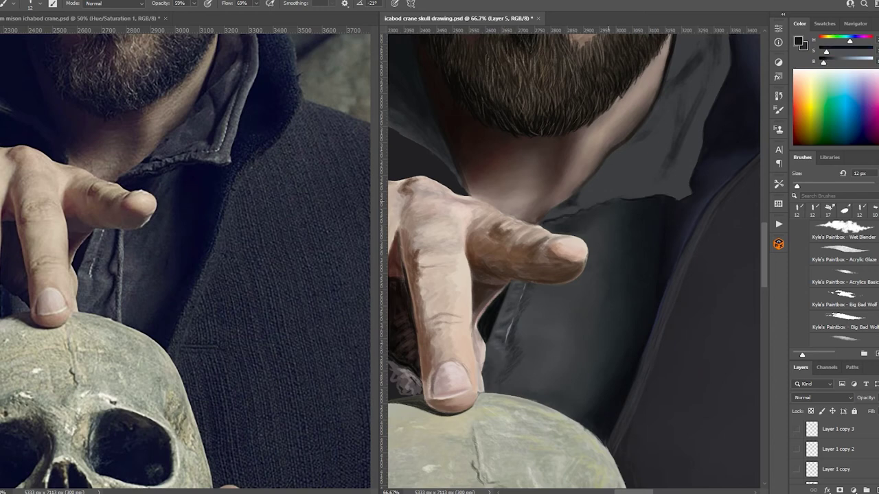
Paint the shirt's vertical seam from below the finger to the skull with a dark line and a grey-blue highlight.
left_click_drag(547, 293, 545, 346)
left_click(515, 316, "alt")
left_click_drag(550, 285, 550, 406)
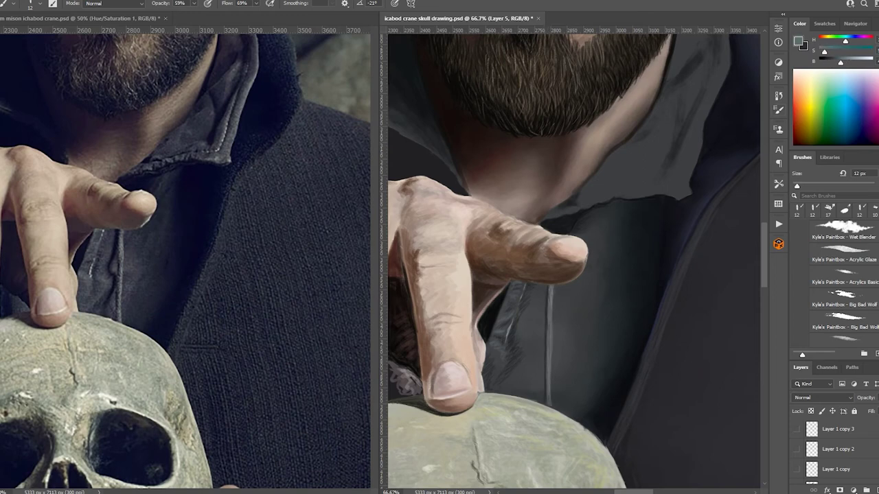
left_click(547, 343, "alt")
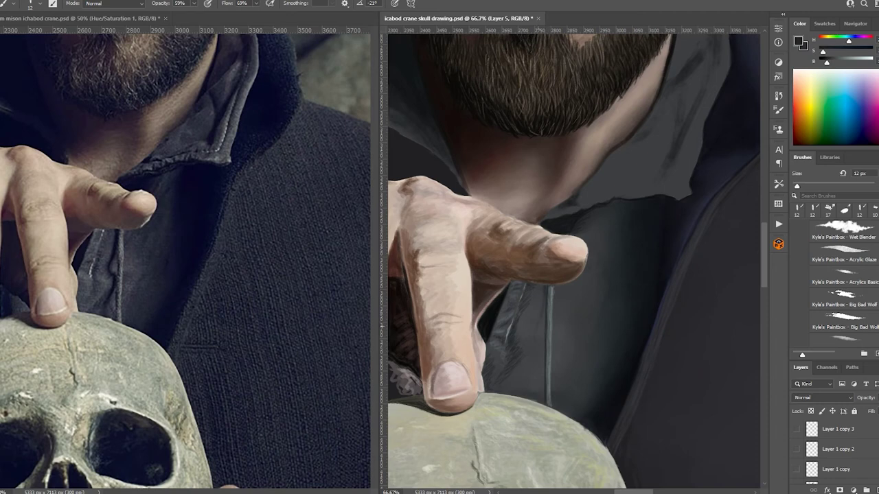
Paint dark folds on both sides of the shirt's vertical seam and blend them with the Smudge tool.
left_click_drag(544, 294, 534, 334)
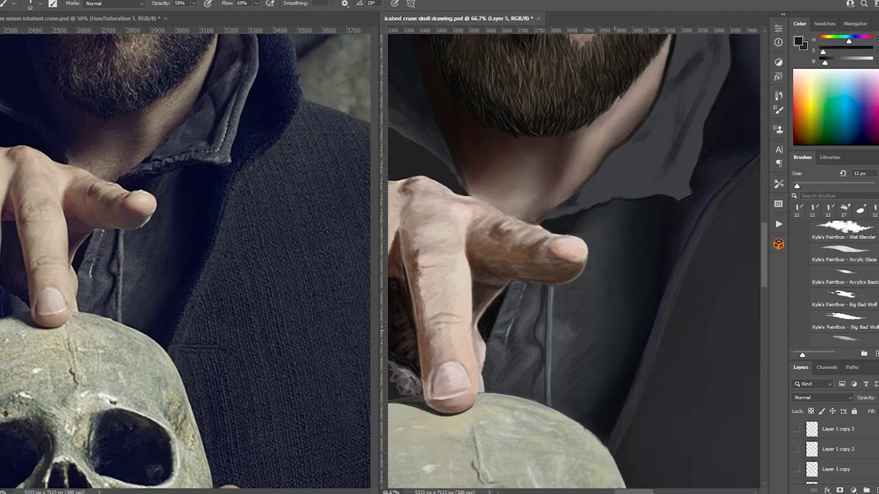
mouse_move(595, 243)
left_mouse_down()
mouse_move(580, 282)
mouse_move(558, 288)
left_mouse_up()
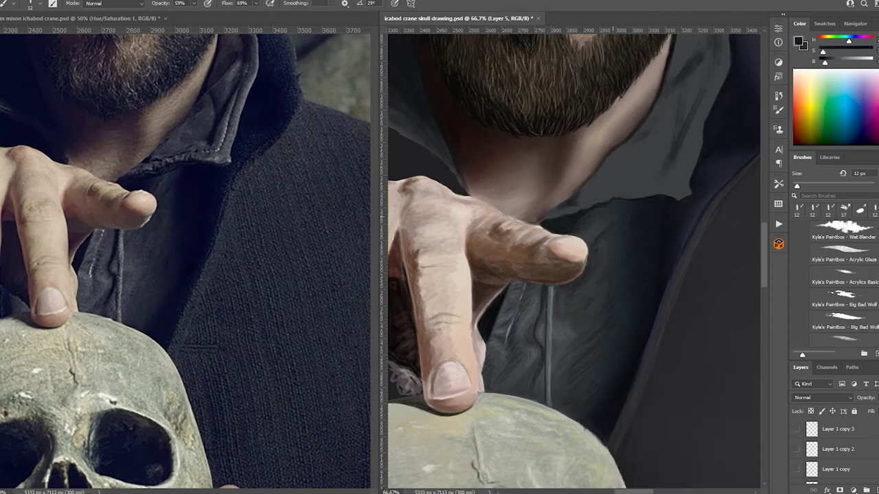
key("r")
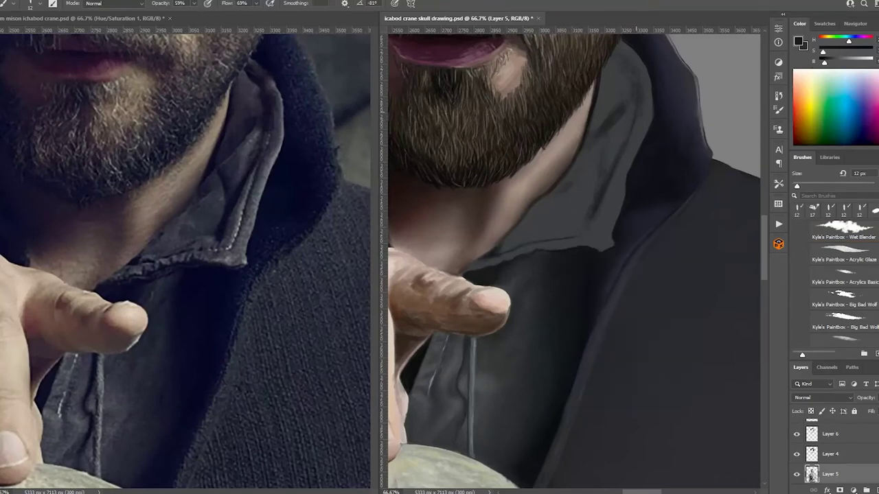
Paint dark crease lines across the shirt collar and along its folded edge, adjusting the brush angle.
left_click_drag(628, 134, 585, 227)
left_click_drag(601, 180, 595, 146)
right_click(627, 168)
key("Return")
left_click_drag(649, 205, 599, 231)
left_click_drag(617, 45, 645, 102)
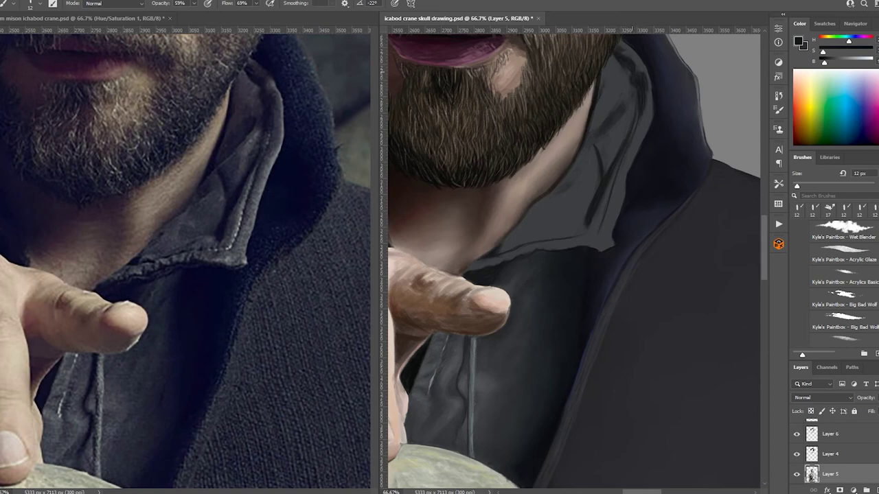
Add dark fold shading inside the shirt collar and puckered stitch marks along its lower hem.
left_click_drag(577, 169, 587, 135)
left_click_drag(583, 236, 596, 234)
left_click_drag(505, 250, 516, 247)
left_click_drag(550, 220, 581, 199)
left_click_drag(587, 195, 577, 218)
left_click_drag(592, 172, 585, 193)
mouse_move(580, 185)
left_mouse_down()
mouse_move(573, 198)
mouse_move(556, 188)
left_mouse_up()
left_click_drag(582, 161, 576, 179)
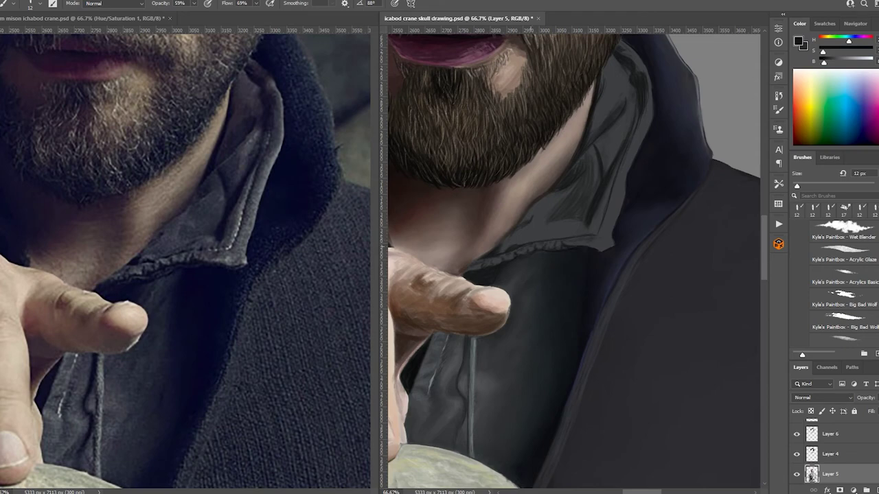
Sample a lighter grey and highlight the shirt collar's outer edge from its tip up towards the beard.
left_click(599, 236, "alt")
left_click_drag(609, 226, 622, 178)
left_click_drag(595, 242, 605, 206)
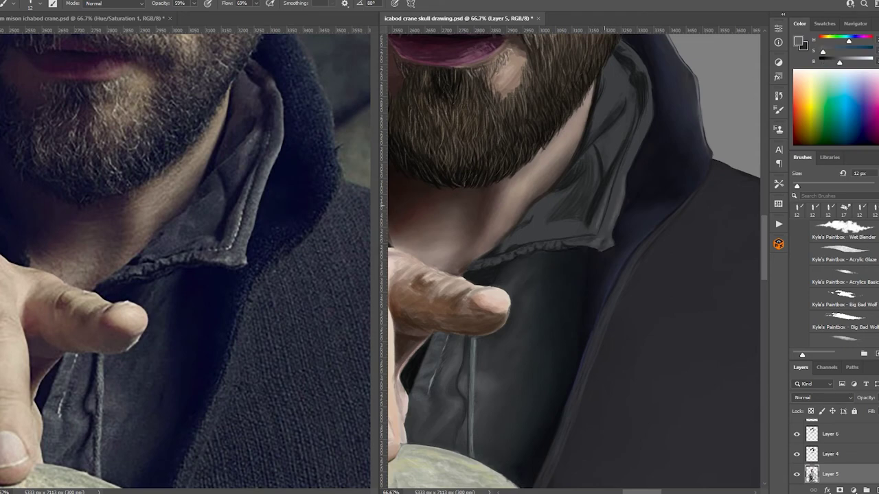
left_click_drag(625, 174, 648, 122)
left_click_drag(647, 118, 651, 74)
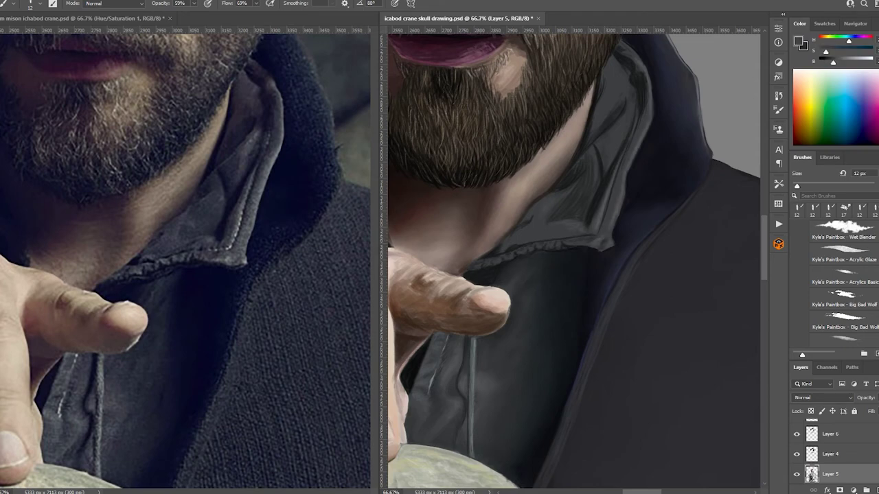
Sample greys from the painting and shade the folds inside the shirt collar and along its folded edge.
left_click(607, 165, "alt")
mouse_move(600, 169)
left_mouse_down()
mouse_move(621, 95)
mouse_move(601, 120)
left_mouse_up()
left_click_drag(607, 247, 588, 183)
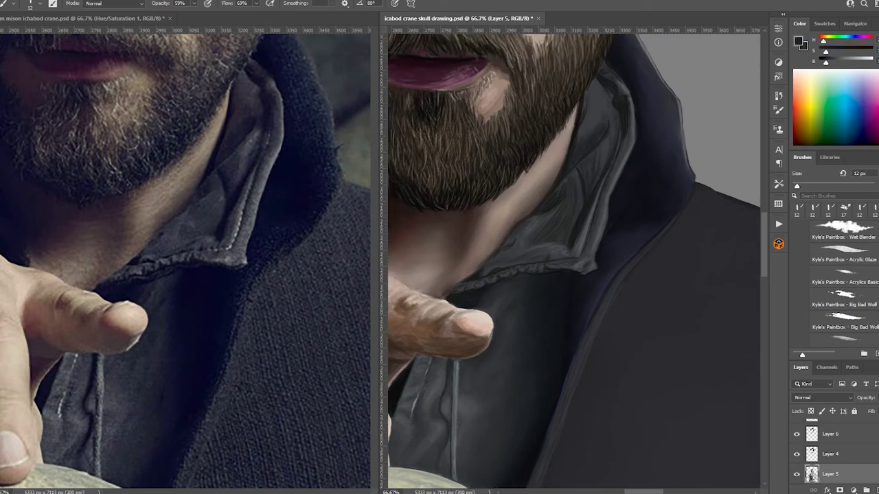
mouse_move(581, 136)
left_mouse_down()
mouse_move(595, 88)
mouse_move(597, 99)
left_mouse_up()
left_click(608, 123, "alt")
left_click(609, 137, "alt")
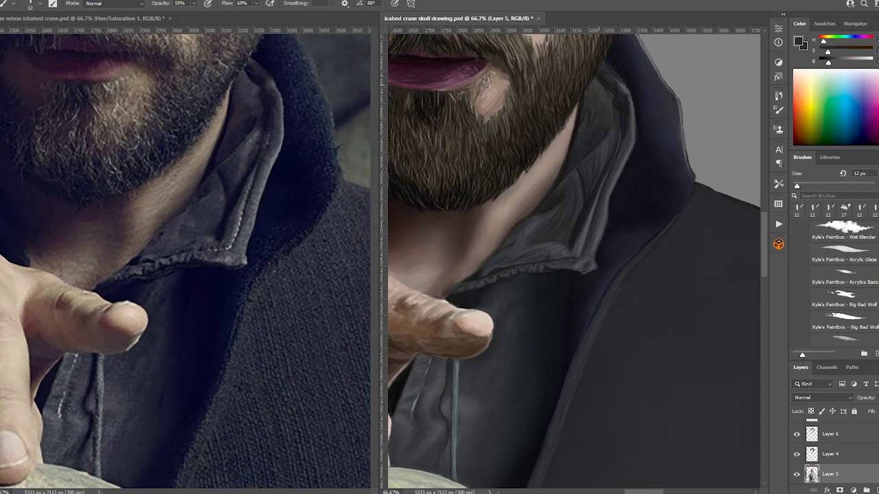
mouse_move(601, 143)
left_mouse_down()
mouse_move(597, 132)
mouse_move(616, 132)
left_mouse_up()
left_click_drag(608, 173, 600, 149)
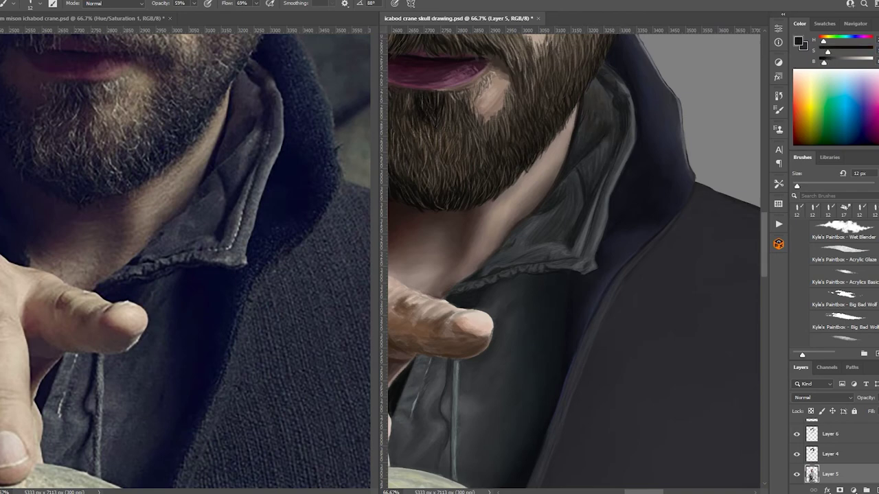
Highlight the shirt collar's outer edge, puckered hem and inner folds with light grey at 23% opacity.
left_click(576, 267, "alt")
key("2")
key("3")
mouse_move(573, 270)
left_mouse_down()
mouse_move(599, 219)
mouse_move(633, 84)
left_mouse_up()
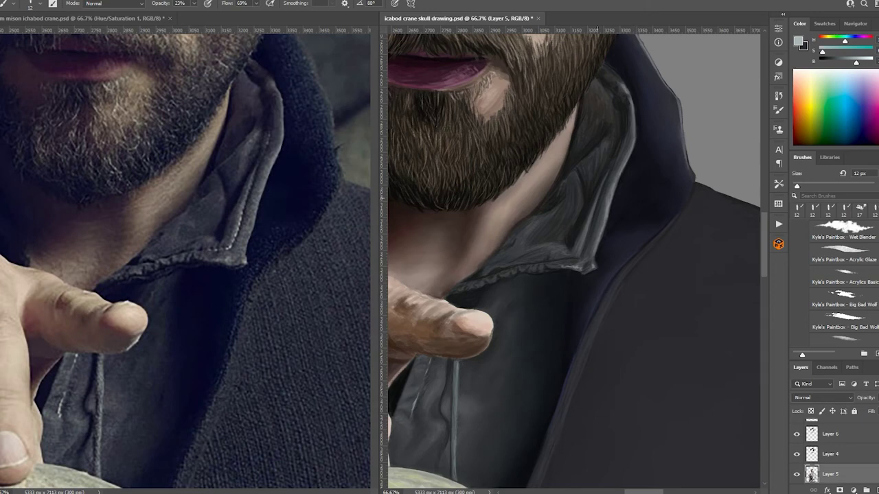
left_click_drag(595, 198, 577, 244)
left_click_drag(537, 266, 519, 271)
mouse_move(497, 278)
left_mouse_down()
mouse_move(470, 285)
mouse_move(488, 269)
left_mouse_up()
left_click_drag(514, 252, 545, 227)
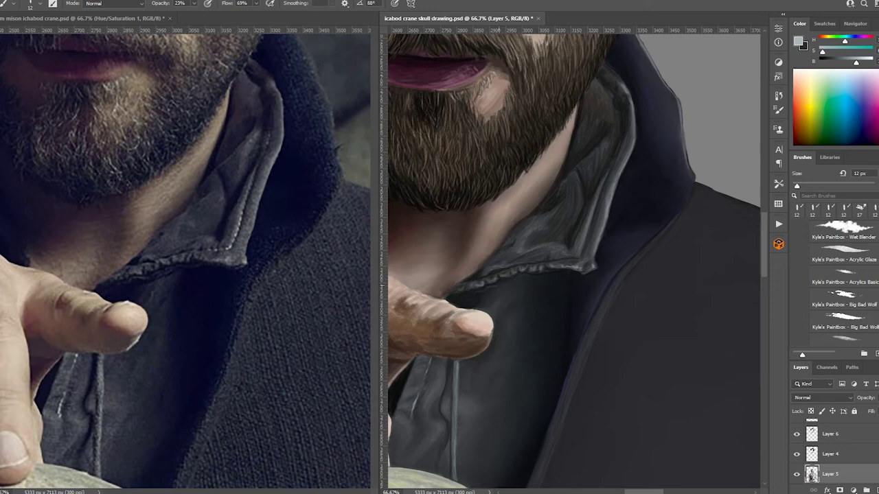
Set the brush opacity to 53% and paint light dashed stitches along the shirt collar's folded edge.
key("5")
key("3")
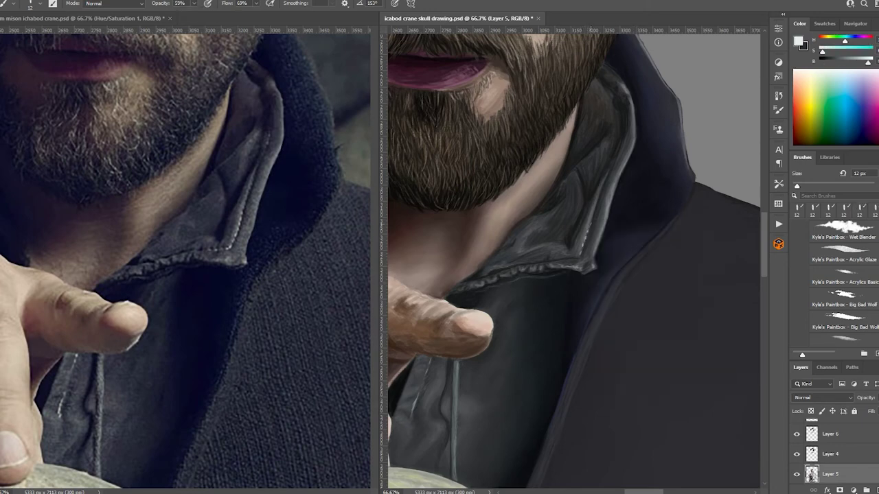
key("r")
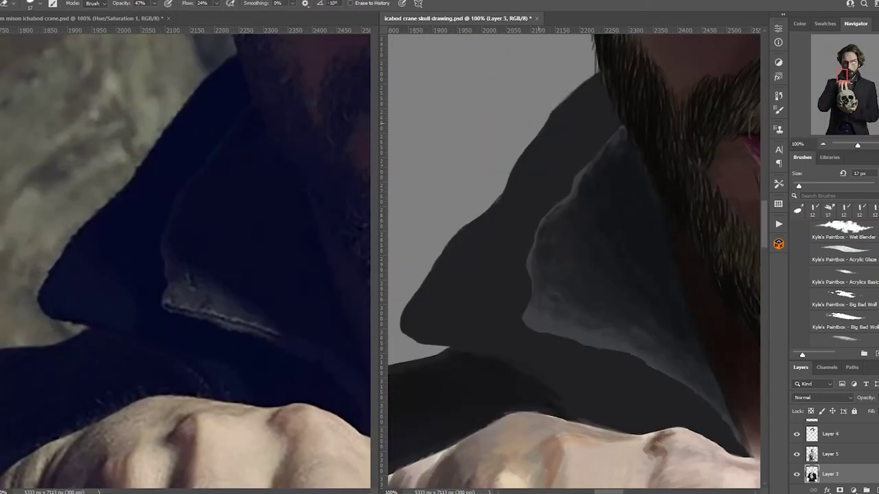
Smooth the outlines of the shadow-side coat collar and shirt collar on Layer 3 with a 12 px brush.
left_click(814, 209)
left_click_drag(508, 177, 532, 146)
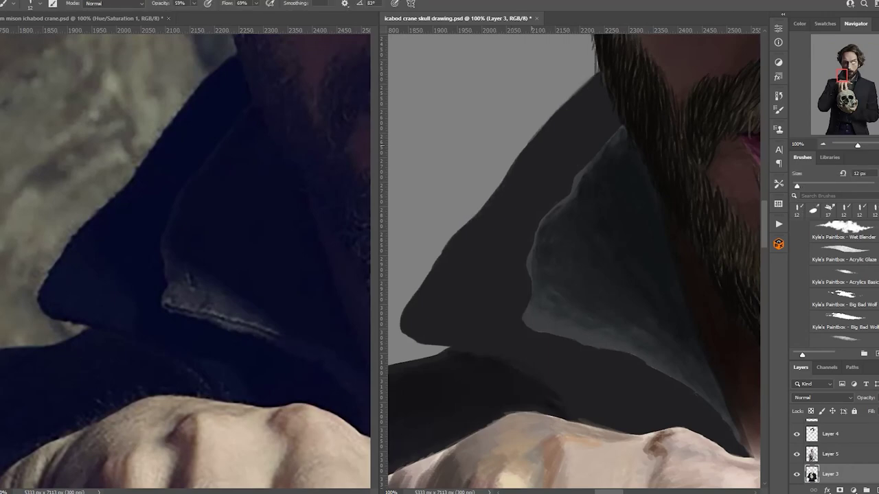
mouse_move(618, 125)
left_mouse_down()
mouse_move(532, 247)
mouse_move(534, 206)
left_mouse_up()
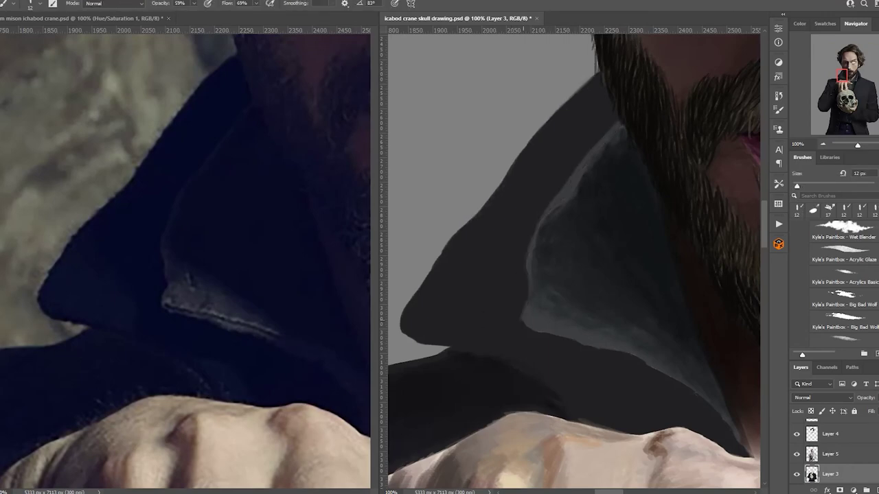
Paint dark navy over the upper part of the shadow-side coat collar on Layer 5.
key("alt+bracketright")
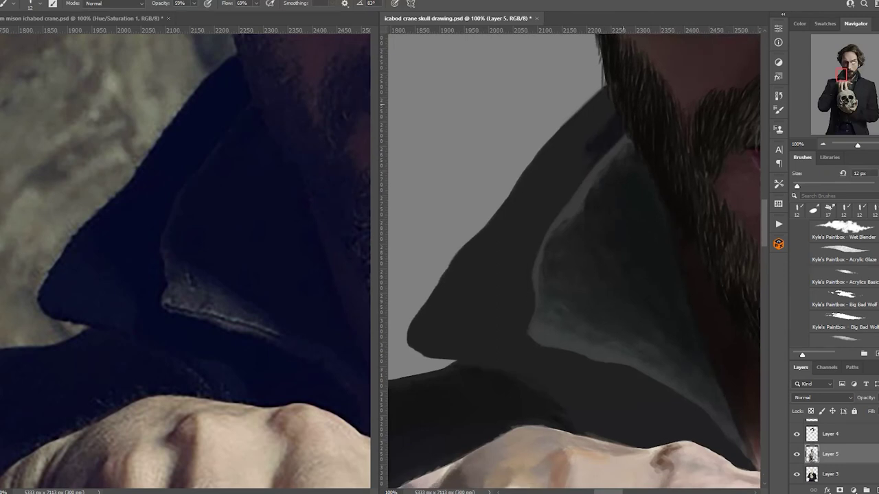
mouse_move(563, 199)
left_mouse_down()
mouse_move(587, 125)
mouse_move(570, 184)
mouse_move(539, 184)
mouse_move(476, 243)
mouse_move(539, 263)
mouse_move(523, 263)
mouse_move(496, 234)
mouse_move(500, 288)
left_mouse_up()
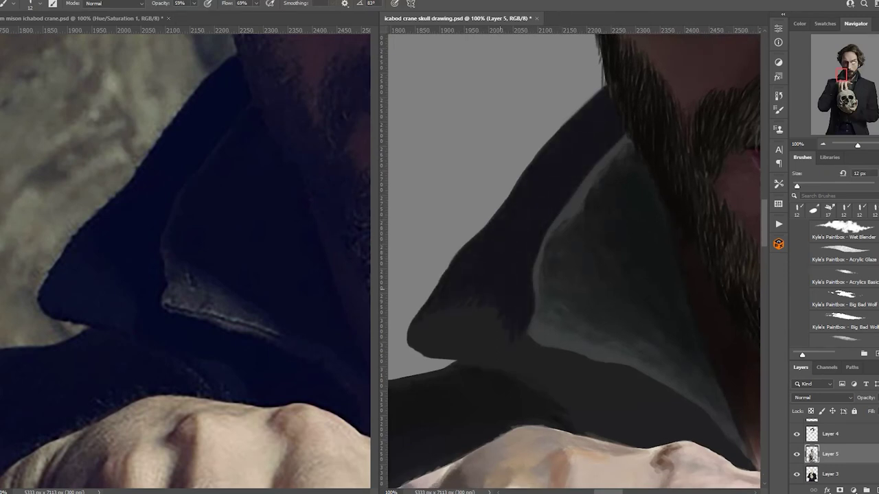
left_click_drag(561, 350, 580, 357)
mouse_move(481, 308)
left_mouse_down()
mouse_move(501, 325)
mouse_move(519, 375)
left_mouse_up()
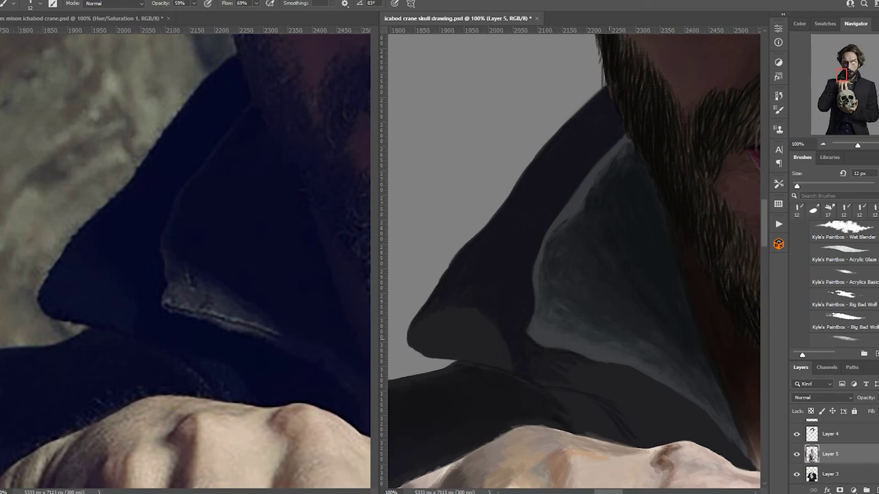
Extend the navy over the coat lapel below the shirt collar and into the coat collar's tip.
left_click_drag(598, 365, 697, 409)
left_click_drag(647, 389, 725, 448)
left_click_drag(687, 274, 611, 237)
left_click_drag(645, 392, 656, 427)
left_click_drag(599, 360, 535, 401)
left_click_drag(538, 356, 497, 328)
left_click_drag(582, 405, 566, 410)
mouse_move(512, 359)
left_mouse_down()
mouse_move(479, 330)
mouse_move(463, 350)
left_mouse_up()
key("F6")
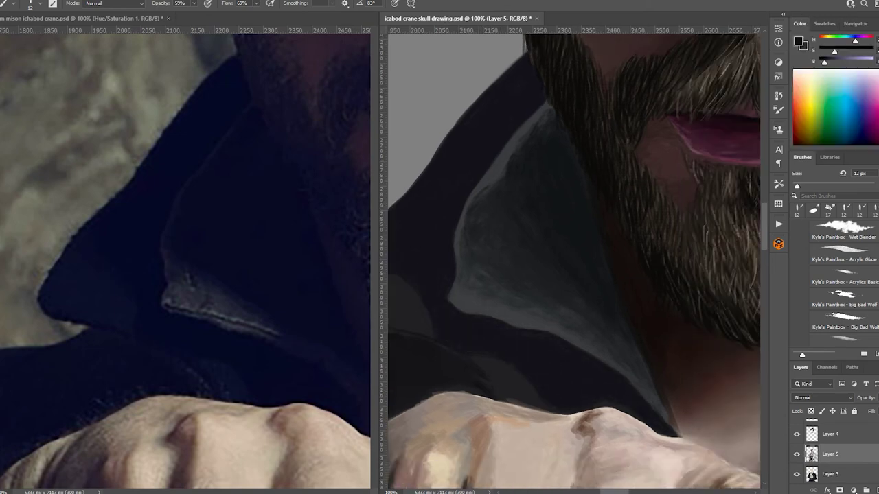
Deepen the coat's shadow around the shirt collar's edge with near-black strokes, from the beard down to the hand.
left_click_drag(651, 418, 675, 434)
left_click_drag(531, 100, 514, 123)
mouse_move(509, 98)
left_mouse_down()
mouse_move(479, 109)
mouse_move(463, 144)
left_mouse_up()
left_click_drag(446, 254, 445, 273)
left_click_drag(522, 275, 594, 254)
left_click(464, 260, "alt")
left_click_drag(461, 266, 505, 305)
left_click_drag(452, 252, 416, 292)
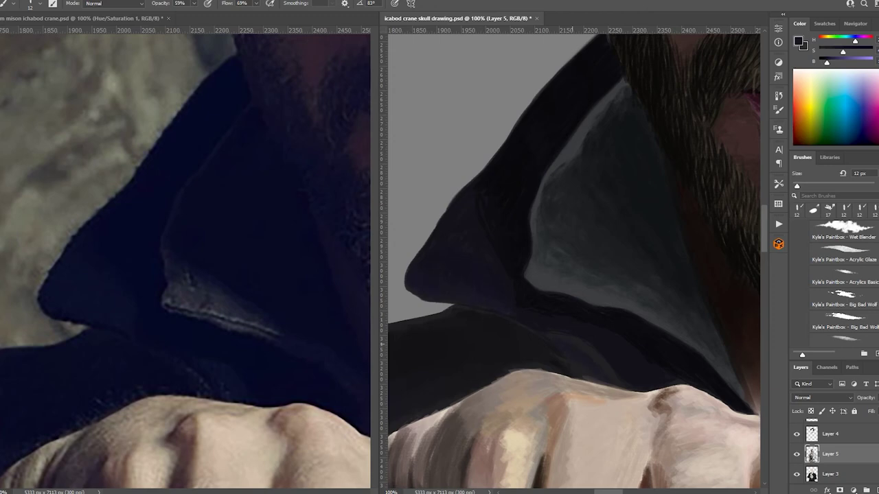
Paint the dark lapel seam above the hand and start darkening the coat shoulder beneath the collar tip.
left_click_drag(605, 340, 574, 364)
left_click_drag(542, 309, 463, 343)
left_click_drag(594, 355, 562, 382)
mouse_move(547, 343)
left_mouse_down()
mouse_move(522, 360)
mouse_move(420, 321)
left_mouse_up()
left_click_drag(445, 388, 409, 379)
left_click(440, 385, "alt")
mouse_move(458, 405)
left_mouse_down()
mouse_move(416, 389)
mouse_move(548, 339)
left_mouse_up()
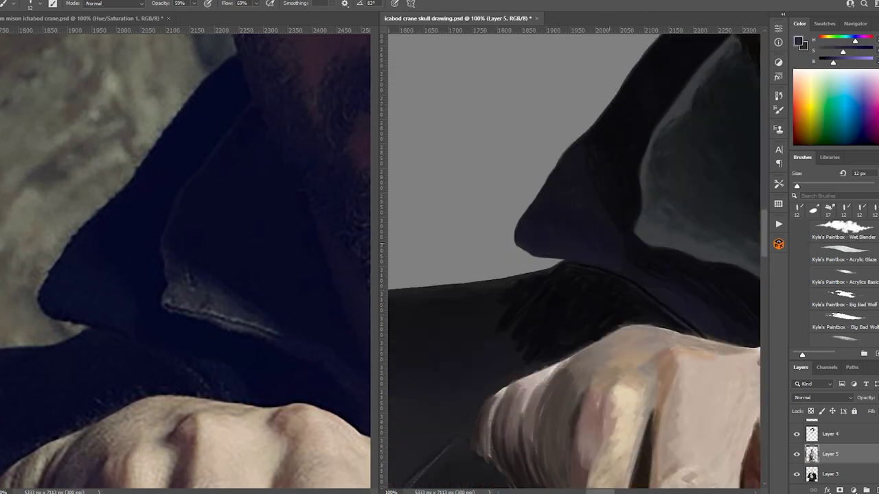
Spread near-black strokes across the coat shoulder, from the collar tip and hand out towards the sleeve.
left_click_drag(179, 206, 362, 186)
left_click_drag(536, 364, 446, 425)
left_click_drag(440, 343, 581, 322)
left_click_drag(567, 376, 515, 412)
Blend the dark shoulder strokes into the coat with the Smudge tool, adjusting its size.
key("r")
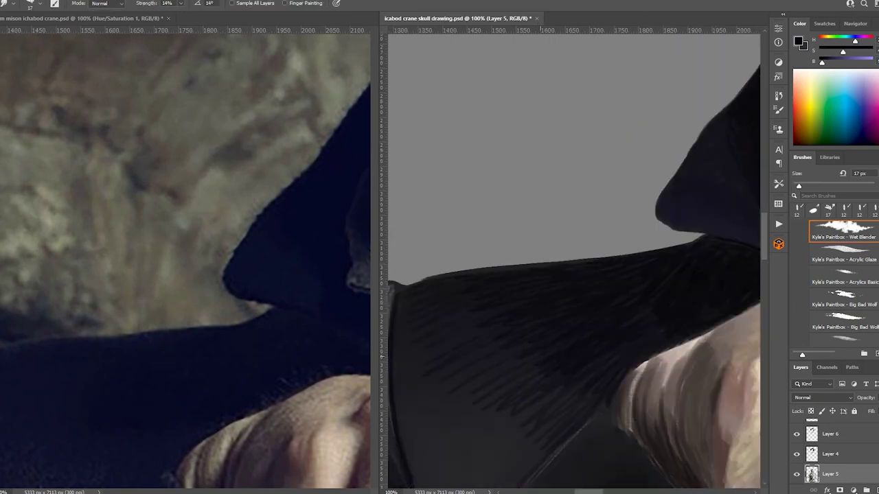
key("bracketright")
left_click_drag(540, 356, 572, 413)
key("bracketleft")
left_click_drag(618, 343, 439, 378)
left_click_drag(570, 261, 513, 364)
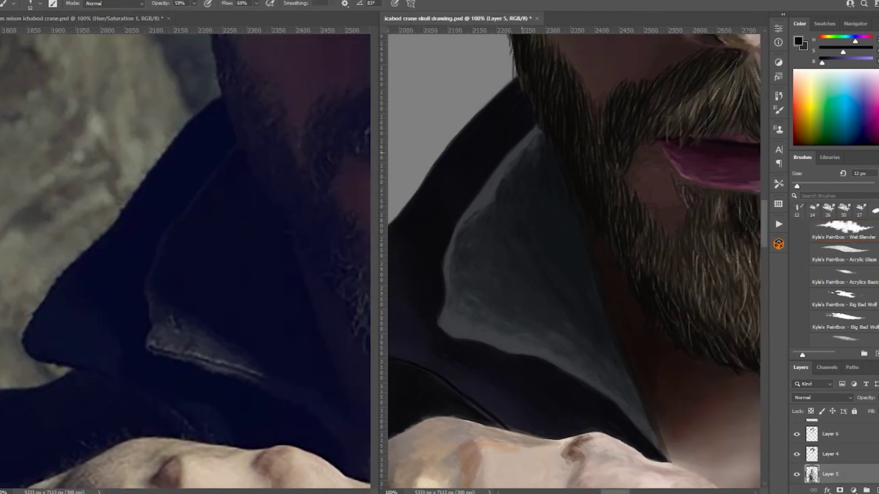
Darken the shadow-side shirt collar's interior, leaving a thin light rim and a lighter band along its lower edge.
mouse_move(522, 137)
left_mouse_down()
mouse_move(467, 212)
mouse_move(495, 226)
left_mouse_up()
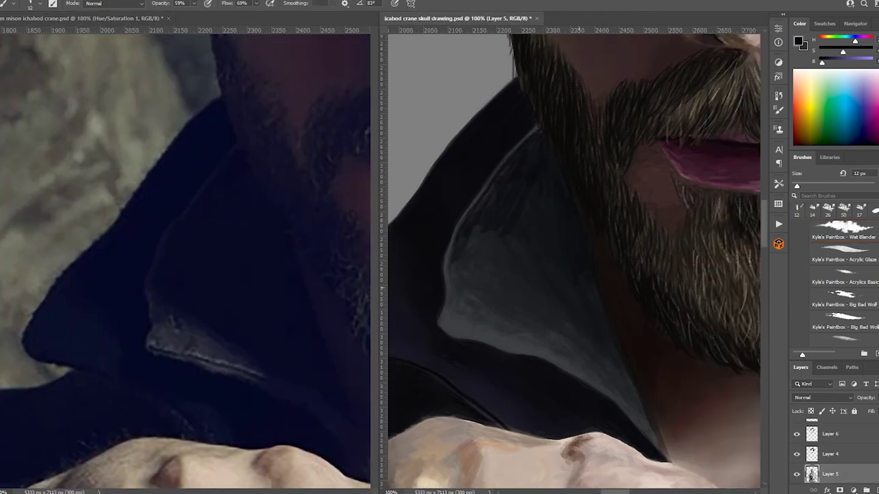
left_click_drag(554, 247, 494, 237)
left_click_drag(522, 275, 618, 405)
left_click_drag(460, 234, 584, 350)
left_click_drag(480, 192, 597, 326)
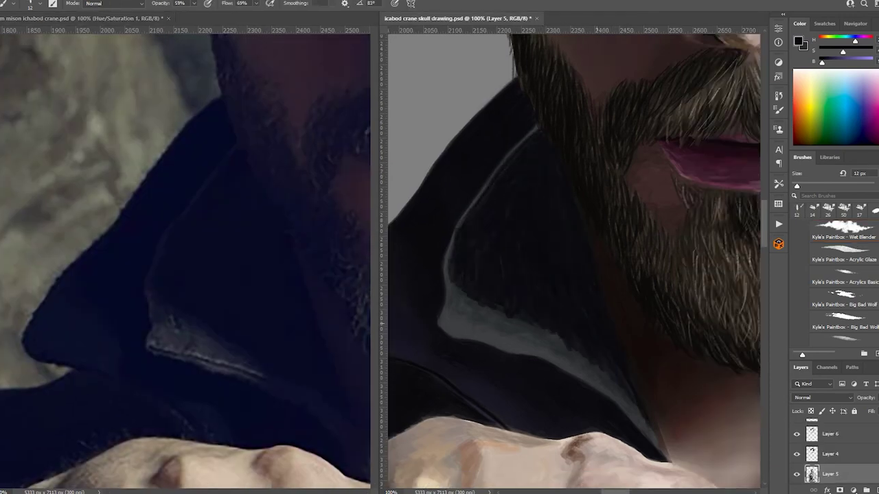
mouse_move(652, 443)
left_mouse_down()
mouse_move(570, 354)
mouse_move(454, 280)
mouse_move(480, 192)
left_mouse_up()
left_click_drag(446, 288, 591, 385)
Smudge the shadow-side shirt collar's shading smooth and paint a dark crease along its lower edge and tip.
key("r")
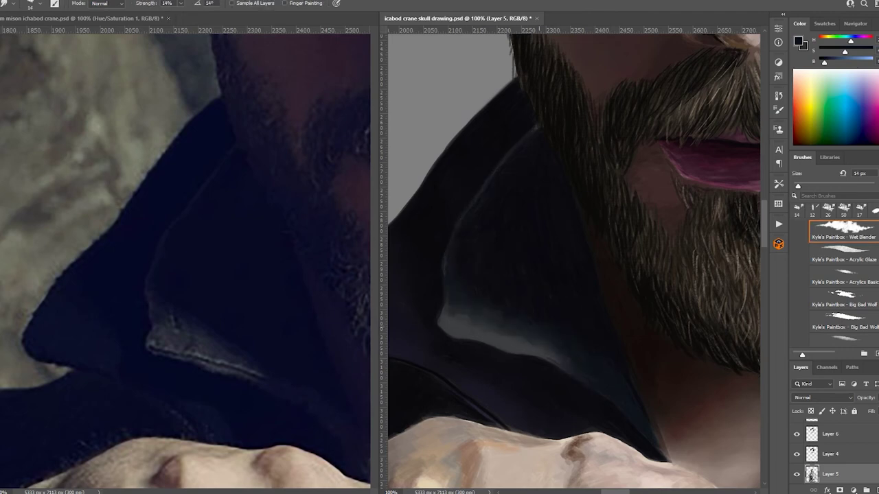
key("b")
mouse_move(443, 328)
left_mouse_down()
mouse_move(561, 361)
mouse_move(535, 352)
left_mouse_up()
mouse_move(446, 303)
left_mouse_down()
mouse_move(442, 320)
mouse_move(467, 337)
left_mouse_up()
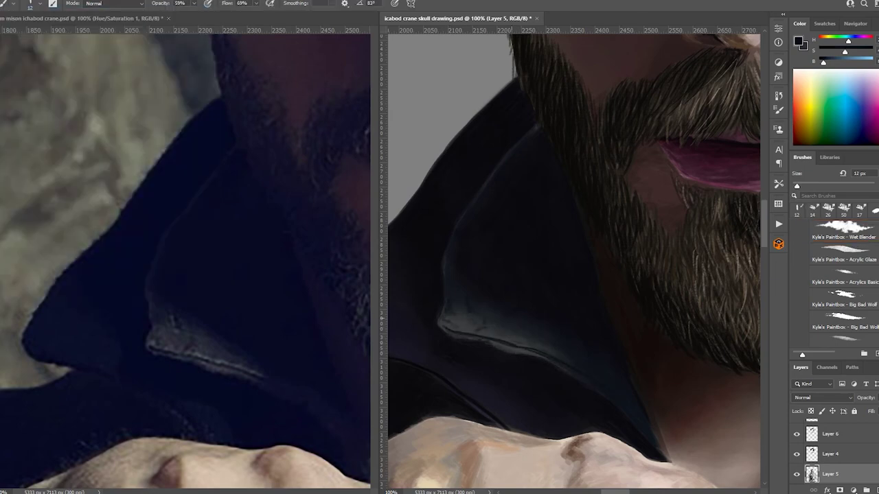
Sample colours near the shadow-side shirt collar's tip and add small fabric texture marks there.
left_click(454, 317, "alt")
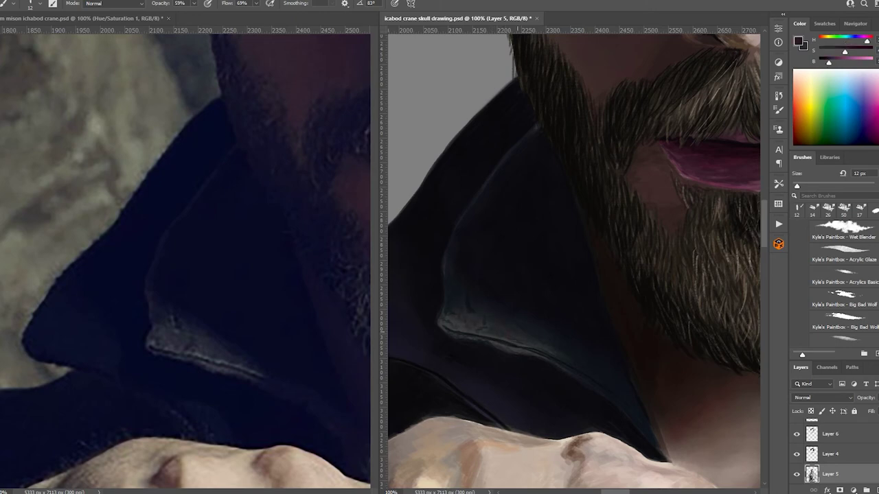
left_click(455, 317, "alt")
left_click(454, 317, "alt")
left_click(454, 317, "alt")
left_click(455, 328, "alt")
Highlight the shadow-side shirt collar's lower hem with pale grey at 24% opacity.
key("2")
key("4")
left_click_drag(486, 333, 559, 358)
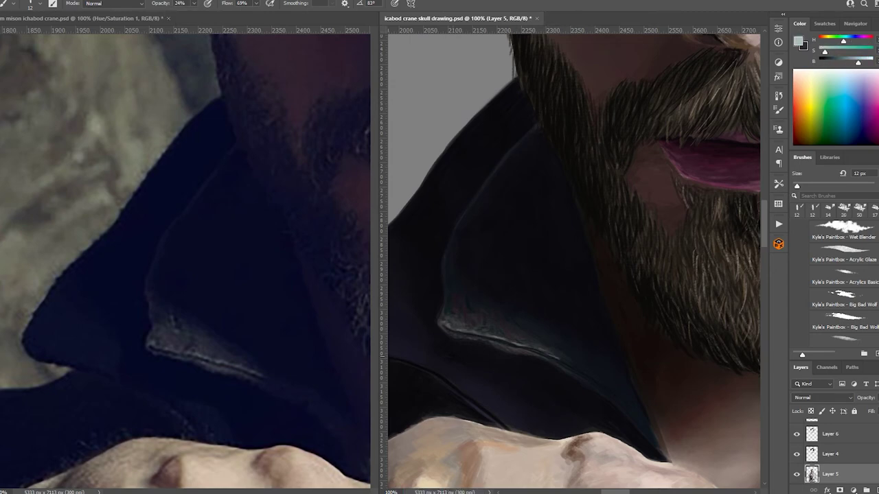
key("r")
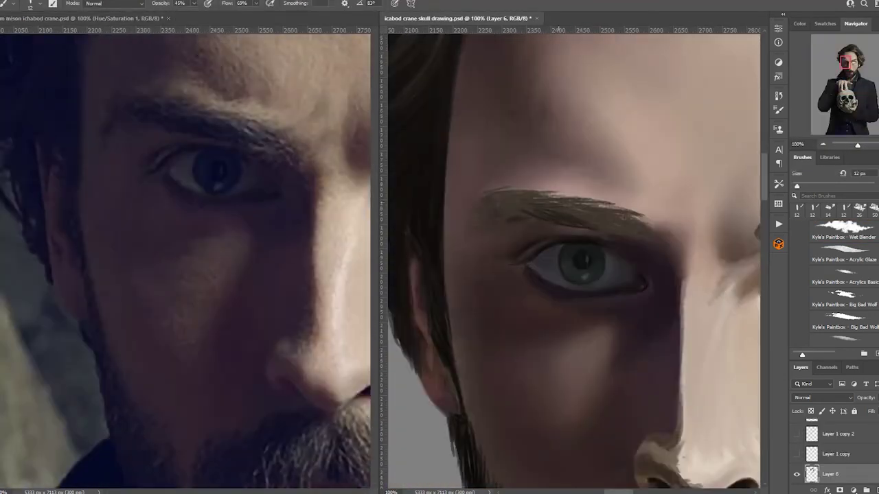
Paint dark hair strokes over the eyebrow above the shadowed eye, following its full length.
mouse_move(625, 218)
left_mouse_down()
mouse_move(500, 206)
mouse_move(526, 210)
left_mouse_up()
mouse_move(470, 227)
left_mouse_down()
mouse_move(492, 212)
mouse_move(661, 235)
left_mouse_up()
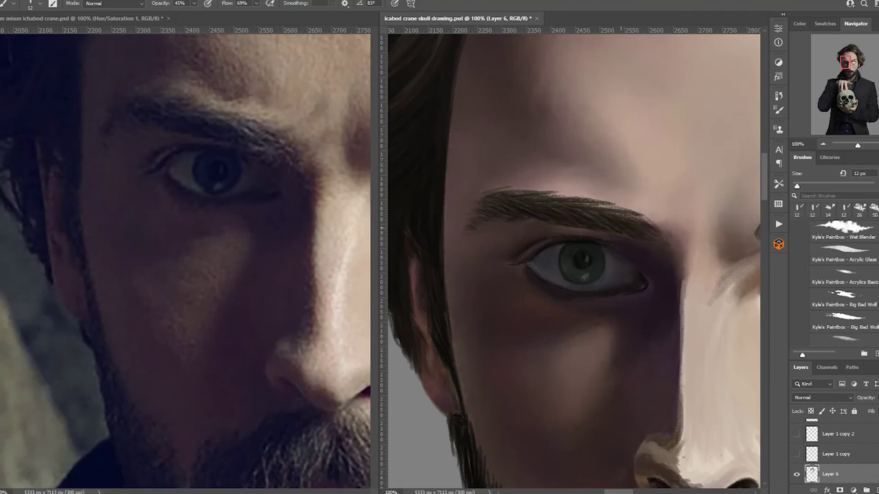
left_click_drag(577, 231, 624, 238)
key("F6")
mouse_move(536, 197)
left_mouse_down()
mouse_move(611, 206)
mouse_move(637, 233)
mouse_move(658, 236)
left_mouse_up()
left_click_drag(589, 227, 617, 210)
Alternate light and dark hairs through the shadowed eyebrow, refining its outer tail and inner end.
key("x")
key("x")
mouse_move(532, 206)
left_mouse_down()
mouse_move(574, 196)
mouse_move(594, 226)
left_mouse_up()
left_click_drag(493, 208, 547, 196)
key("x")
left_click_drag(474, 218, 487, 215)
left_click_drag(591, 206, 663, 245)
left_click_drag(591, 234, 609, 234)
Paint dark hair strokes along the raised eyebrow above the unpainted eye.
left_click(855, 23)
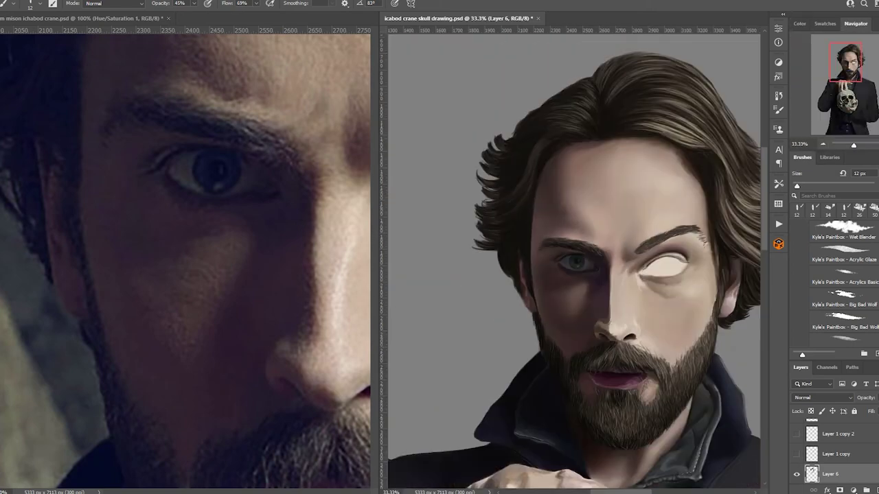
left_click_drag(574, 261, 426, 275)
left_click_drag(635, 215, 678, 189)
left_click_drag(661, 205, 727, 165)
left_click_drag(618, 219, 669, 186)
left_click_drag(618, 275, 556, 278)
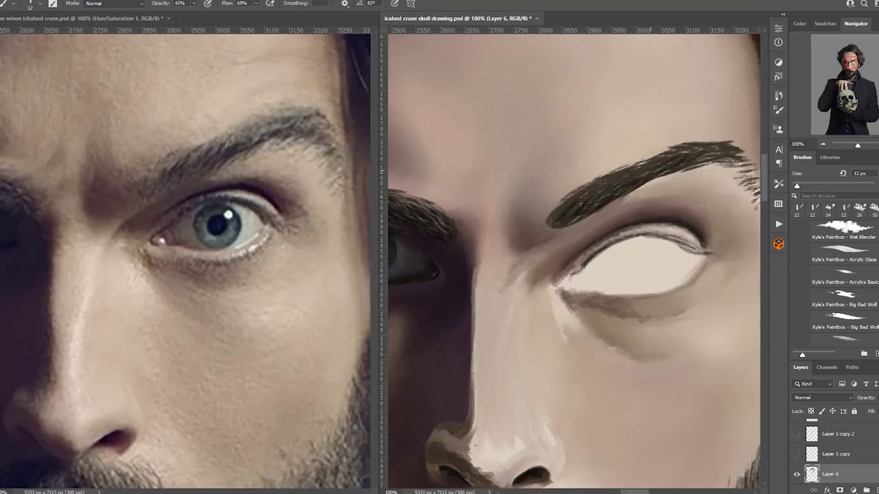
key("F6")
left_click_drag(556, 223, 640, 176)
mouse_move(582, 209)
left_mouse_down()
mouse_move(598, 193)
mouse_move(595, 180)
left_mouse_up()
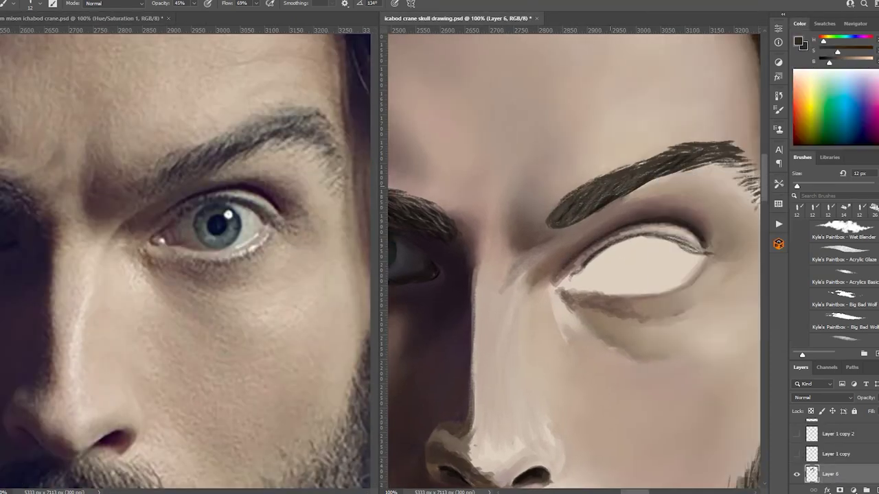
Layer light and dark hairs through the raised eyebrow, from its inner end to its arch.
key("x")
mouse_move(559, 218)
left_mouse_down()
mouse_move(656, 156)
mouse_move(712, 145)
left_mouse_up()
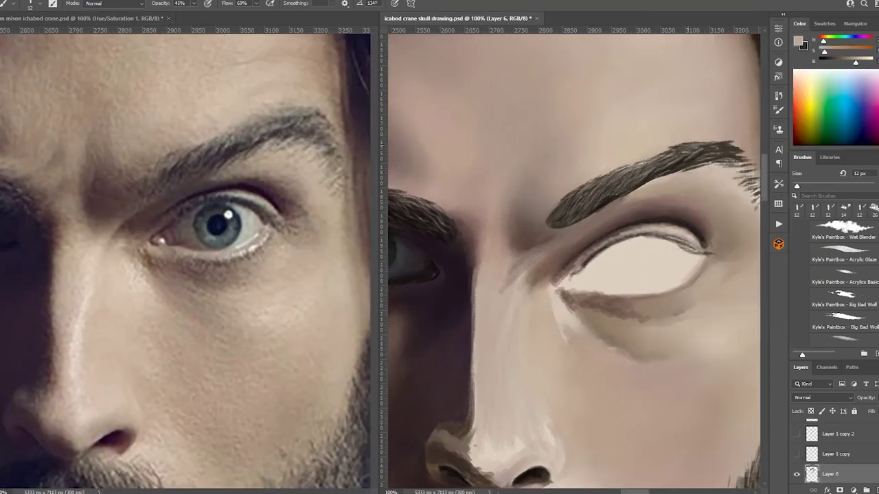
left_click_drag(677, 167, 729, 143)
left_click_drag(641, 180, 740, 146)
key("x")
mouse_move(585, 203)
left_mouse_down()
mouse_move(731, 148)
mouse_move(664, 176)
left_mouse_up()
mouse_move(569, 227)
left_mouse_down()
mouse_move(620, 198)
mouse_move(753, 164)
mouse_move(739, 137)
left_mouse_up()
Add fine hairs along the upper edge of the raised eyebrow to soften its outline.
key("x")
left_click_drag(624, 165, 722, 132)
left_click_drag(588, 195, 638, 180)
left_click_drag(692, 158, 725, 150)
left_click_drag(577, 190, 548, 210)
mouse_move(630, 162)
left_mouse_down()
mouse_move(562, 190)
mouse_move(600, 173)
left_mouse_up()
Paint loose hairs at the raised eyebrow's inner end, swapping between the light and dark colours.
key("x")
right_click(583, 170)
left_click_drag(546, 199, 535, 225)
key("x")
left_click_drag(579, 186, 541, 224)
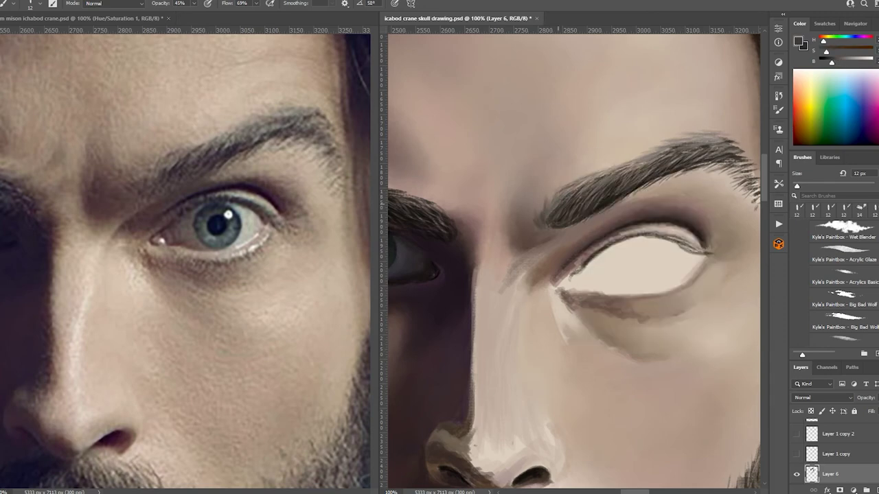
Fill the inner half of the raised eyebrow with more alternating light and dark hairs.
key("x")
mouse_move(603, 172)
left_mouse_down()
mouse_move(562, 184)
mouse_move(660, 160)
left_mouse_up()
left_click_drag(562, 211, 618, 173)
left_click_drag(587, 206, 652, 166)
key("x")
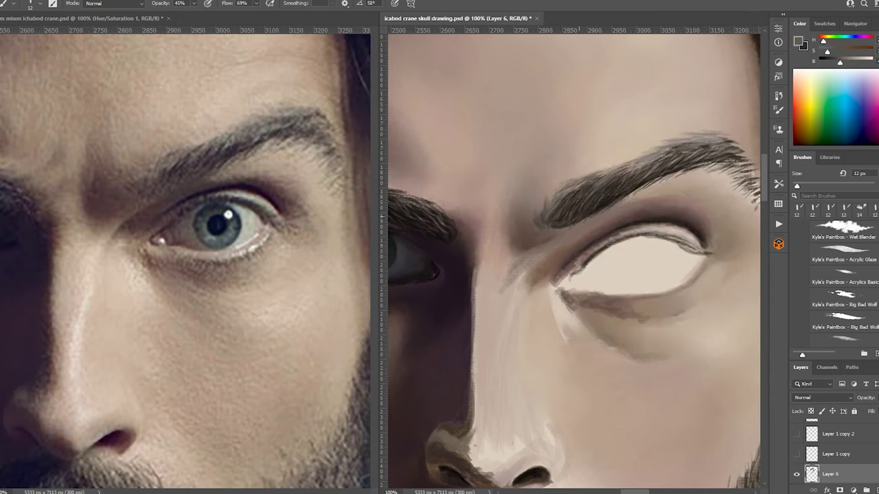
left_click_drag(578, 221, 611, 199)
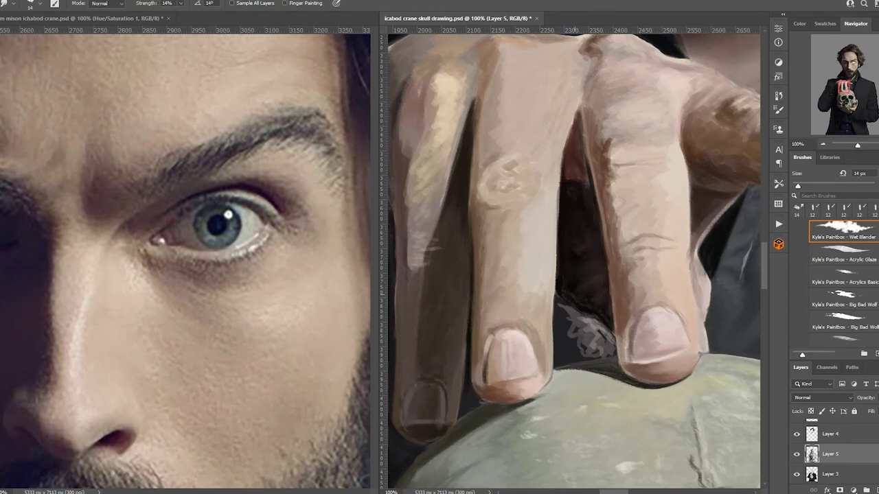
Blend the dark gap between the upright fingers, the knuckle, the outstretched finger and the adjoining upright finger with the 14 px Wet Blender.
left_click_drag(574, 302, 603, 347)
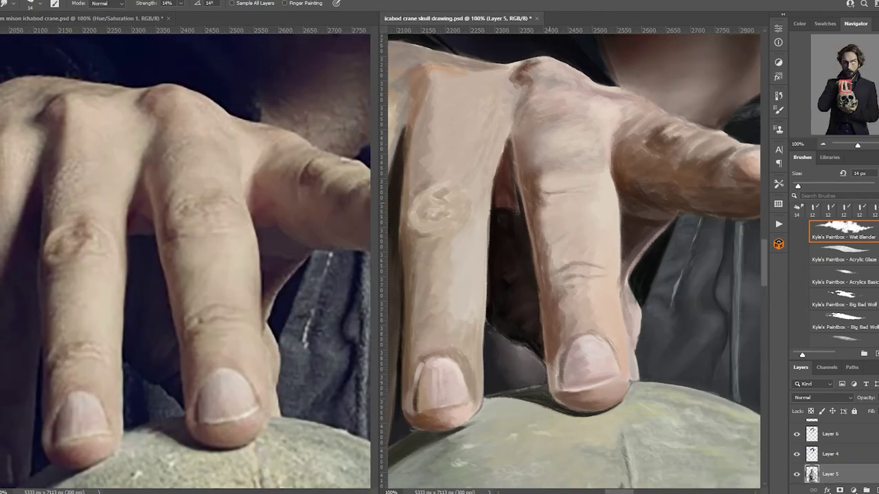
mouse_move(522, 96)
left_mouse_down()
mouse_move(604, 117)
mouse_move(631, 155)
mouse_move(676, 160)
left_mouse_up()
left_click_drag(711, 185, 647, 184)
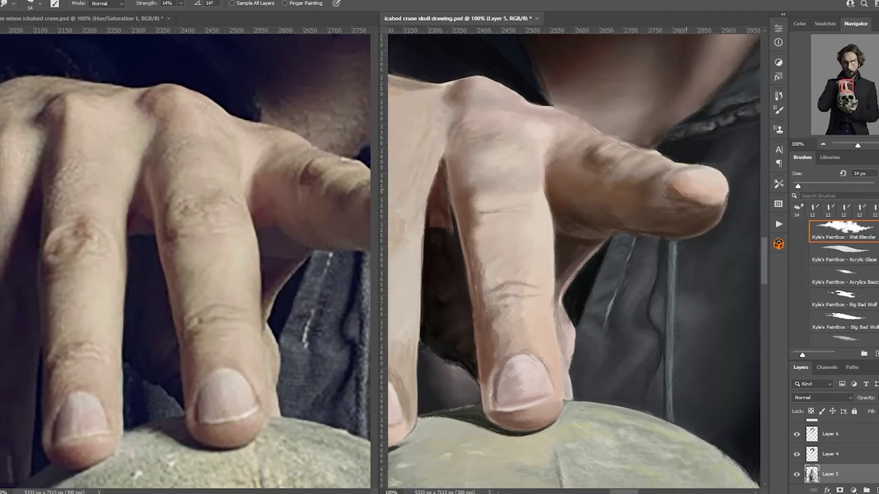
left_click_drag(555, 227, 544, 177)
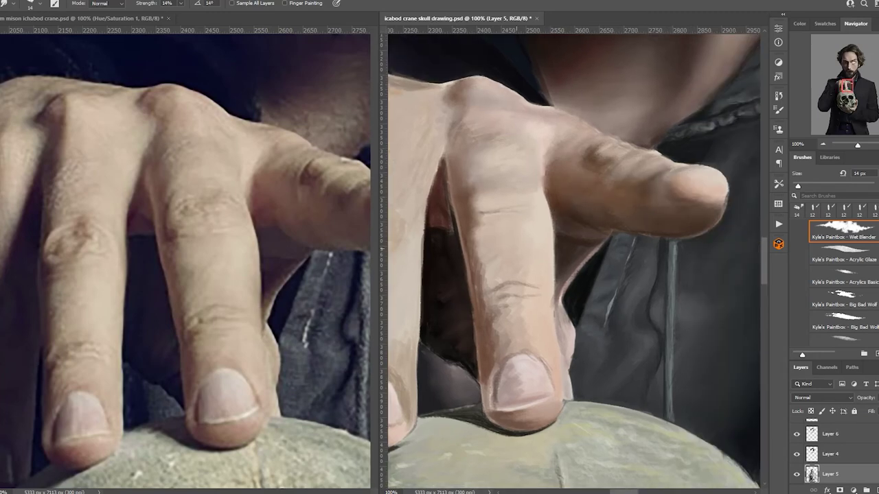
left_click_drag(486, 278, 475, 230)
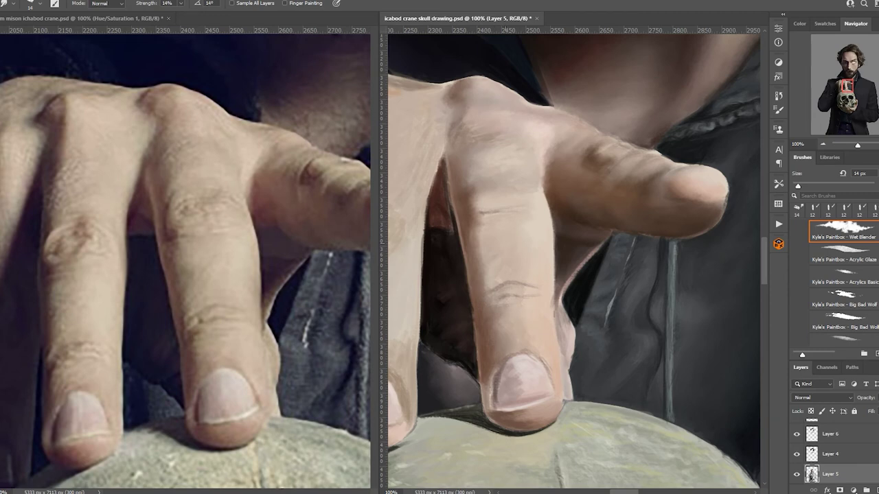
Paint fine creases across the joint of the upright finger nearest the outstretched one and shade its knuckle with a 12 px brush.
key("F6")
key("b")
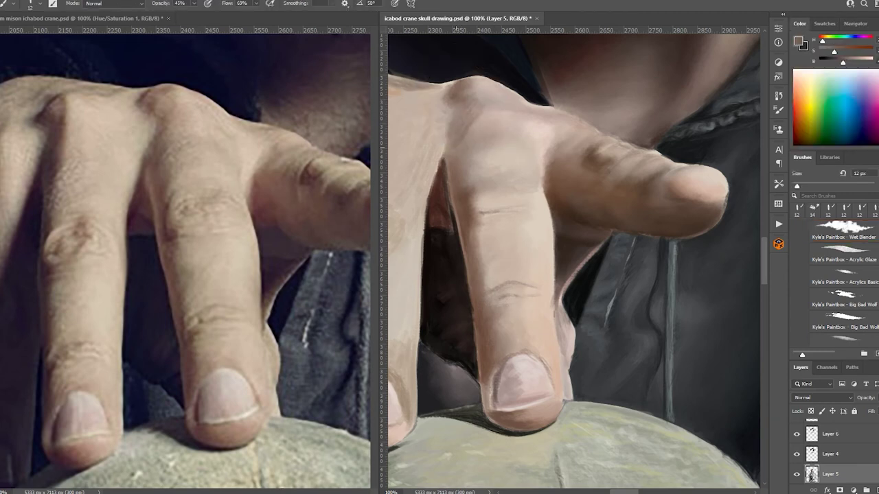
right_click(515, 187)
key("Escape")
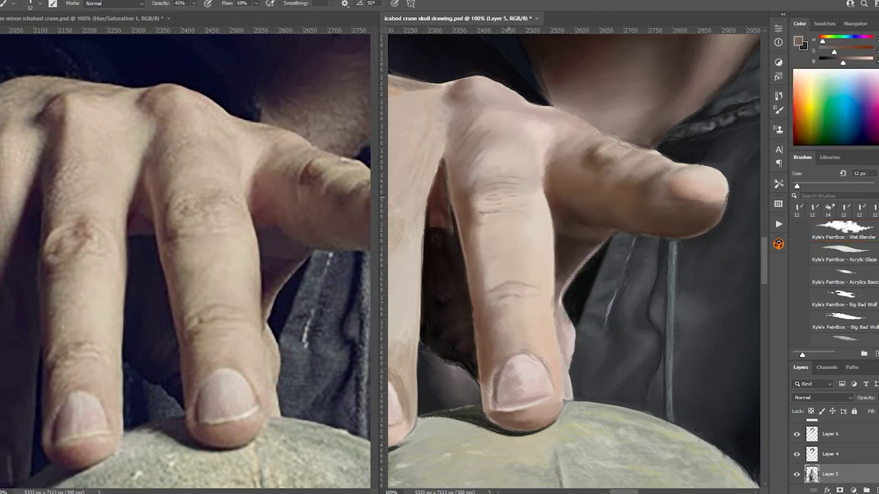
mouse_move(507, 197)
left_mouse_down()
mouse_move(539, 153)
mouse_move(512, 117)
mouse_move(472, 101)
mouse_move(469, 77)
mouse_move(466, 86)
left_mouse_up()
left_click(495, 131, "alt")
left_click(464, 88, "alt")
left_click(473, 82, "alt")
left_click_drag(468, 86, 518, 84)
left_click_drag(534, 109, 558, 111)
Deepen the shadow beneath the outstretched finger and along the dark gap between the two lit upright fingers.
left_click(580, 282, "alt")
mouse_move(553, 208)
left_mouse_down()
mouse_move(554, 258)
mouse_move(592, 231)
left_mouse_up()
mouse_move(583, 237)
left_mouse_down()
mouse_move(610, 241)
mouse_move(566, 283)
left_mouse_up()
left_click_drag(473, 272, 472, 380)
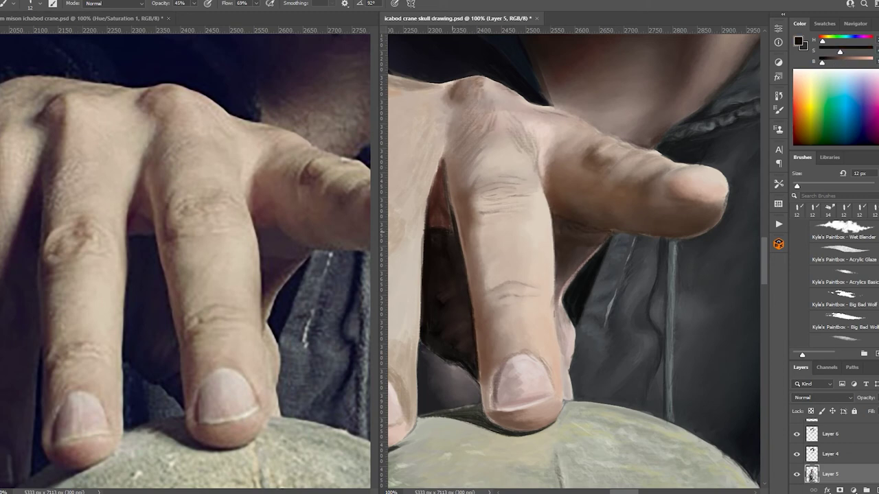
left_click_drag(443, 198, 440, 231)
Shade the gap-side edge of the finger nearest the outstretched one, layer skin tones over its knuckle and length, and blend them.
left_click(485, 305, "alt")
left_click_drag(483, 307, 508, 378)
left_click_drag(473, 230, 475, 302)
left_click_drag(481, 281, 481, 310)
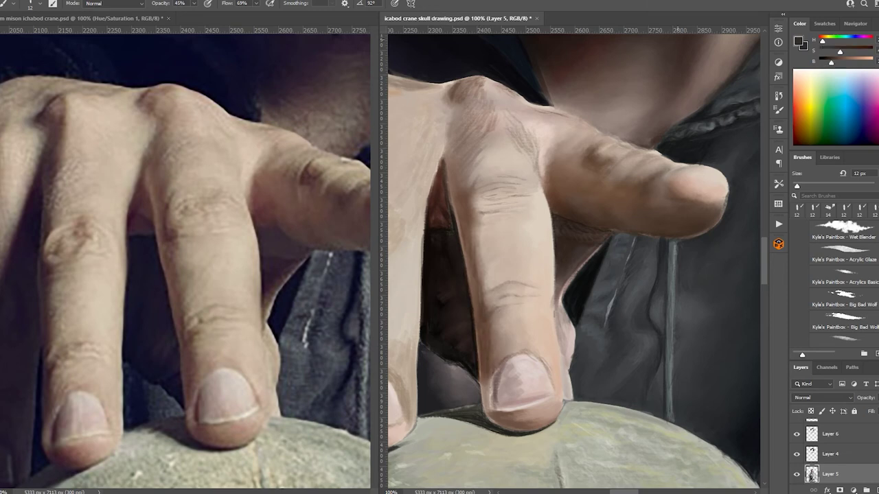
left_click(502, 157, "alt")
mouse_move(480, 149)
left_mouse_down()
mouse_move(529, 169)
mouse_move(526, 160)
left_mouse_up()
mouse_move(484, 247)
left_mouse_down()
mouse_move(506, 262)
mouse_move(501, 287)
left_mouse_up()
mouse_move(483, 214)
left_mouse_down()
mouse_move(512, 224)
mouse_move(489, 255)
left_mouse_up()
key("r")
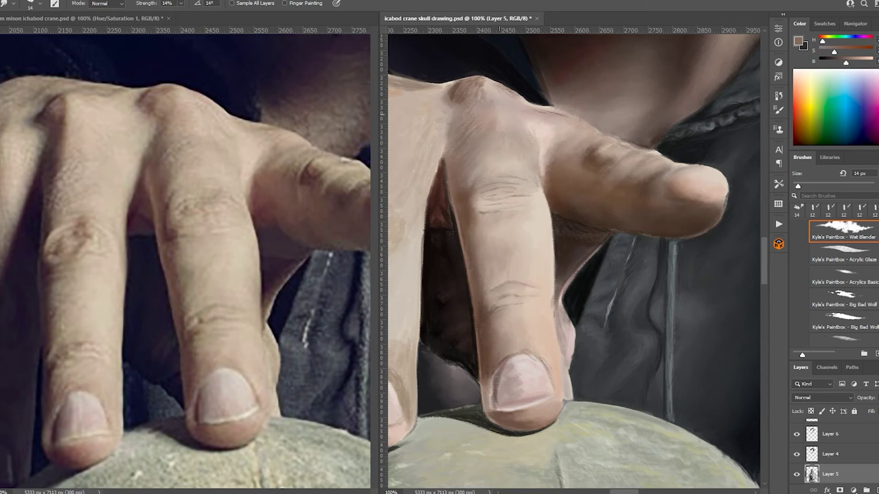
Paint dark contours on the middle upright finger, down its shadowed side, around its joint and nail, and across the crease above the nail.
scroll(573, 258, "left", 3)
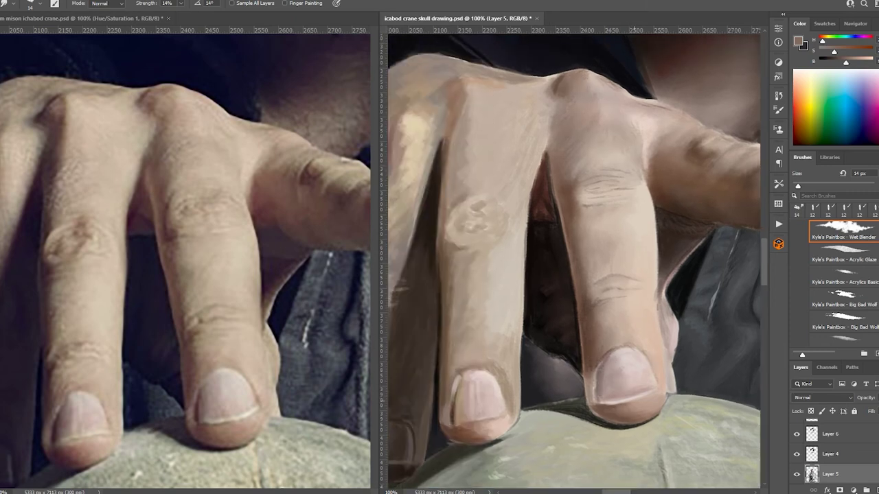
key("b")
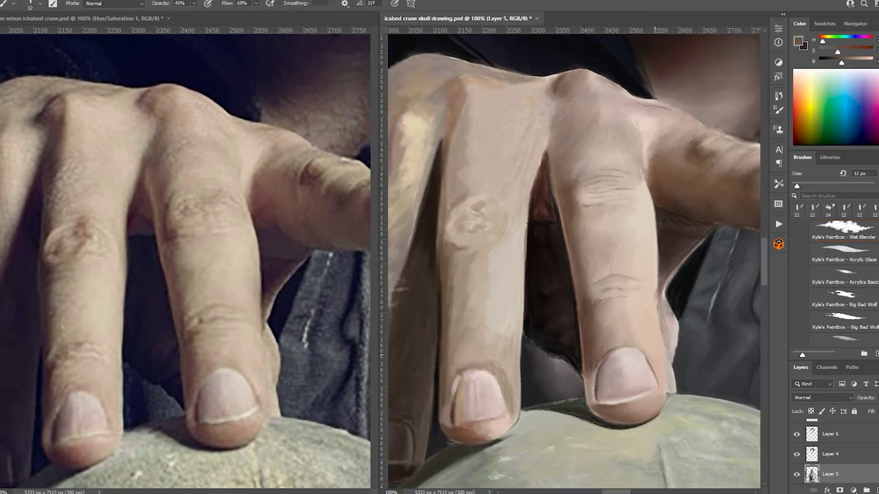
right_click(640, 312)
key("Return")
scroll(185, 265, "left", 3)
left_click_drag(453, 237, 456, 281)
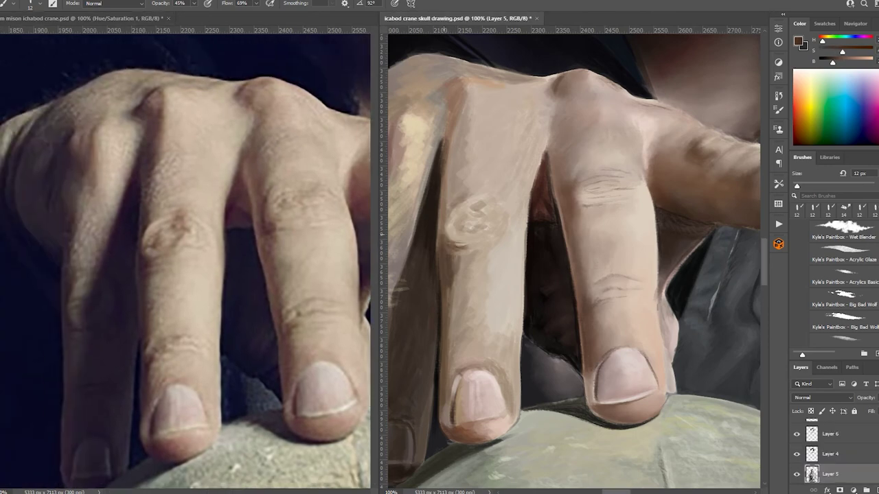
left_click_drag(443, 214, 454, 390)
mouse_move(468, 322)
left_mouse_down()
mouse_move(501, 334)
mouse_move(471, 342)
left_mouse_up()
left_click_drag(453, 304, 456, 345)
Layer sampled browns up the middle finger's shadowed side from the joint to the knuckle, hatching into the lit skin.
left_click(453, 288, "alt")
left_click_drag(452, 274, 453, 302)
mouse_move(445, 253)
left_mouse_down()
mouse_move(450, 373)
mouse_move(445, 190)
mouse_move(453, 103)
left_mouse_up()
left_click(446, 206, "alt")
left_click_drag(452, 204, 447, 104)
mouse_move(462, 148)
left_mouse_down()
mouse_move(462, 104)
mouse_move(440, 110)
mouse_move(459, 168)
left_mouse_up()
left_click(477, 206, "alt")
mouse_move(464, 199)
left_mouse_down()
mouse_move(487, 206)
mouse_move(460, 232)
mouse_move(486, 240)
mouse_move(466, 269)
mouse_move(475, 325)
mouse_move(456, 141)
left_mouse_up()
left_click(474, 220, "alt")
left_click_drag(477, 191, 469, 89)
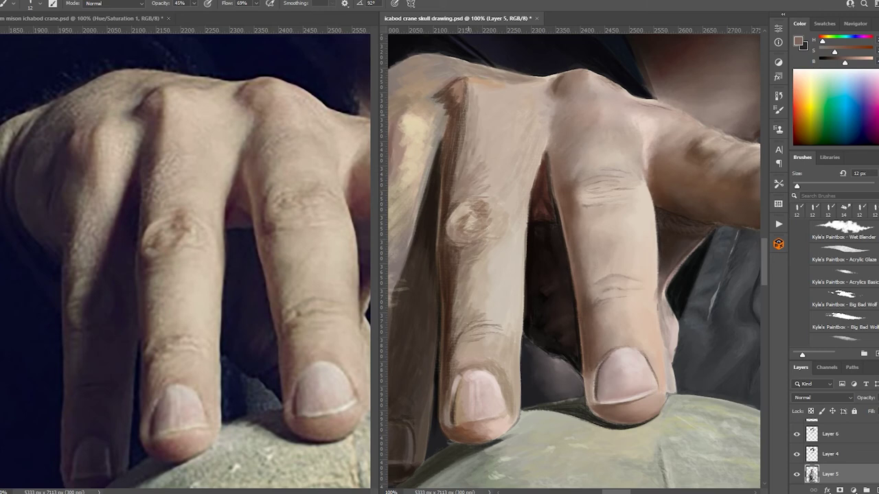
Add sampled skin tones along the middle finger's lit edge and around its joint and nail.
left_click(508, 384, "alt")
left_click_drag(508, 381, 510, 405)
left_click_drag(514, 328, 516, 278)
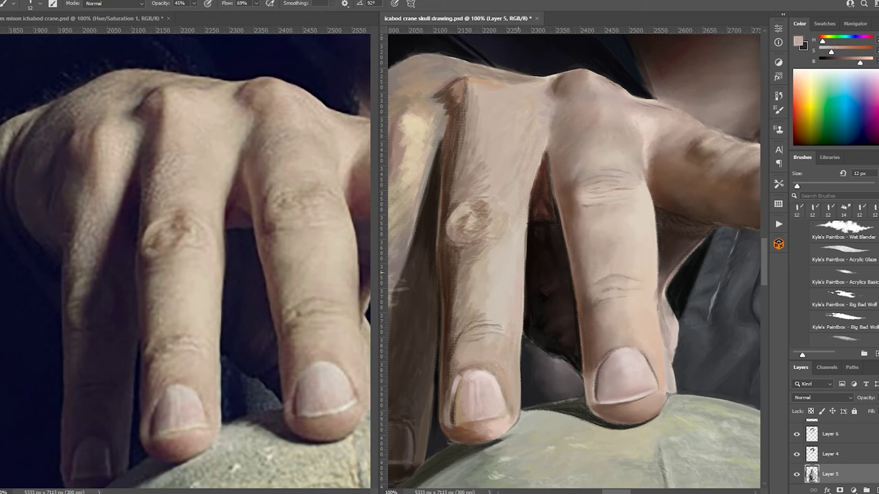
left_click(454, 218, "alt")
mouse_move(450, 215)
left_mouse_down()
mouse_move(459, 222)
mouse_move(504, 213)
left_mouse_up()
left_click_drag(505, 222, 510, 230)
left_click(453, 385, "alt")
left_click_drag(447, 375, 460, 401)
left_click(453, 388, "alt")
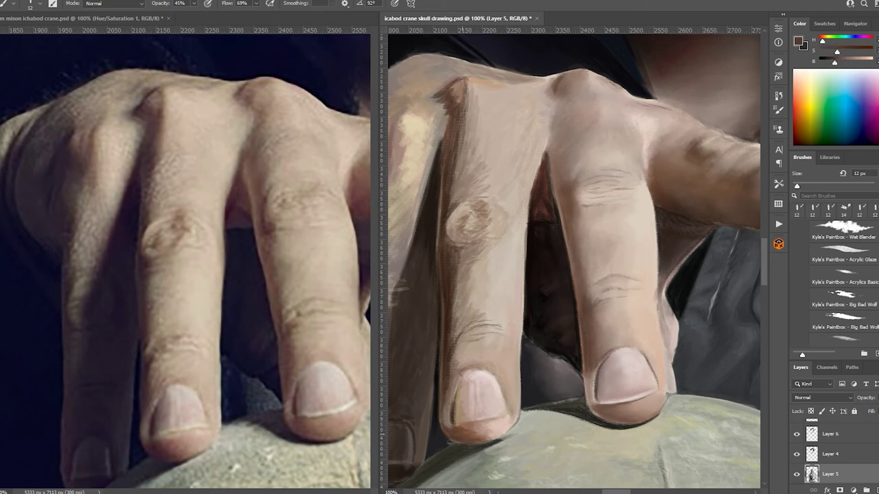
Blend the middle finger's shading from the knuckle through the joint to the fingertip with the 14 px Wet Blender.
key("r")
left_click_drag(467, 103, 456, 206)
left_click_drag(481, 189, 489, 196)
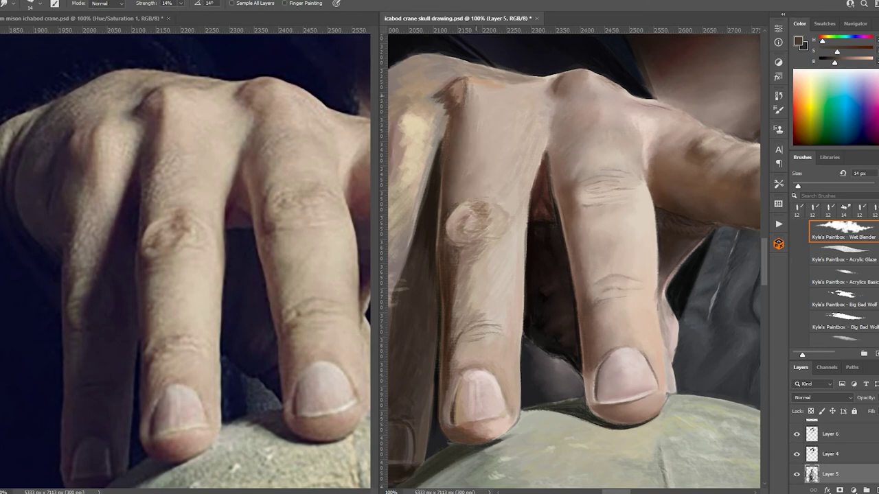
left_click_drag(467, 82, 443, 134)
left_click_drag(474, 216, 453, 241)
left_click_drag(458, 263, 460, 335)
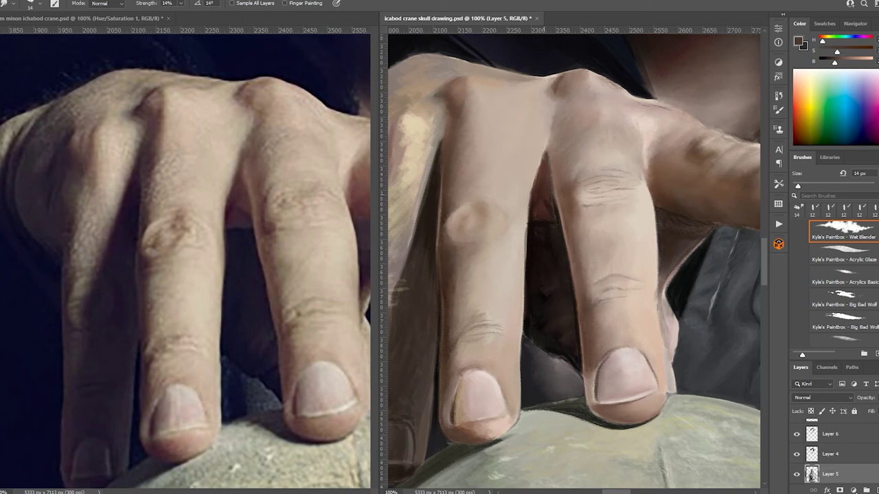
Redraw the wrinkles on the middle finger's joint and add light streaks to its nail with the 12 px brush.
key("b")
right_click(510, 319)
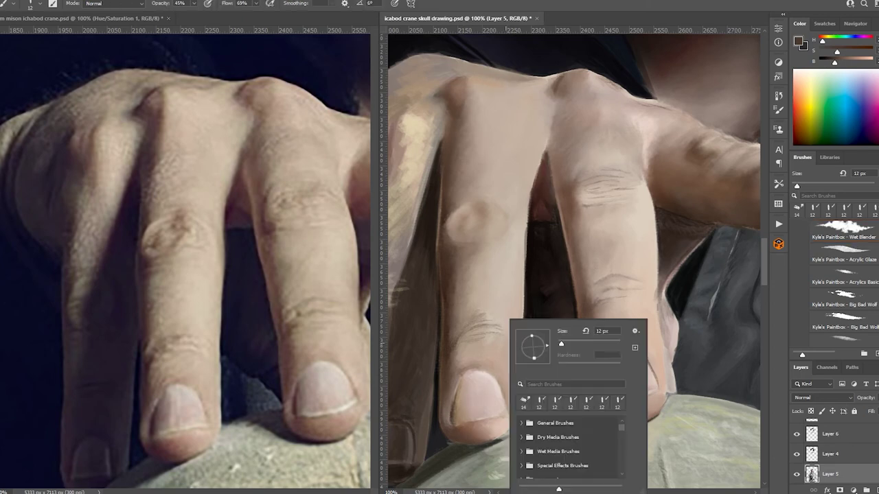
key("Escape")
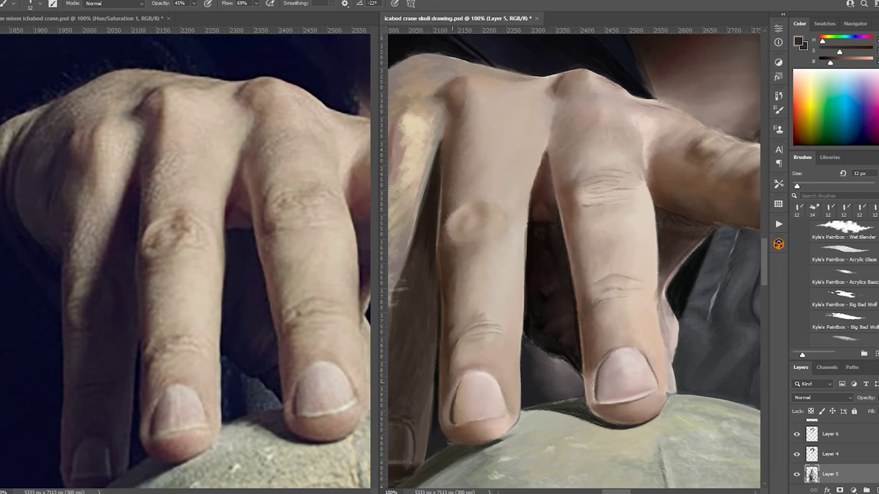
left_click(589, 314, "alt")
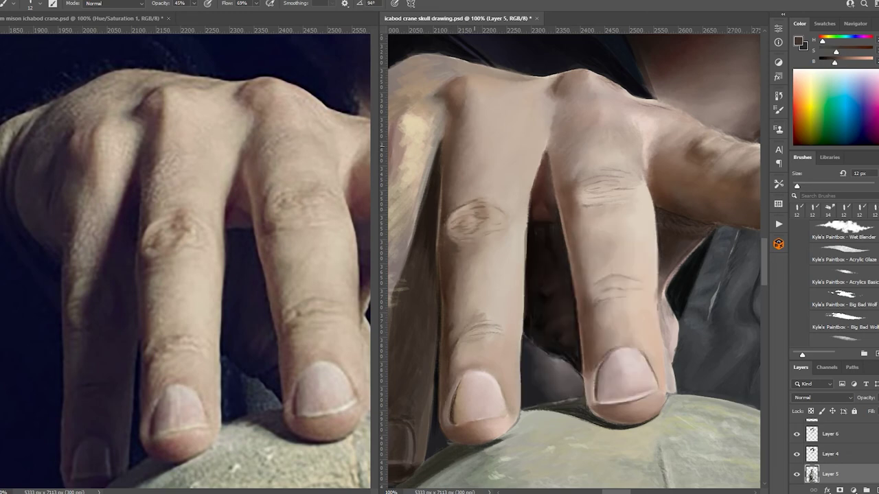
left_click(474, 342, "alt")
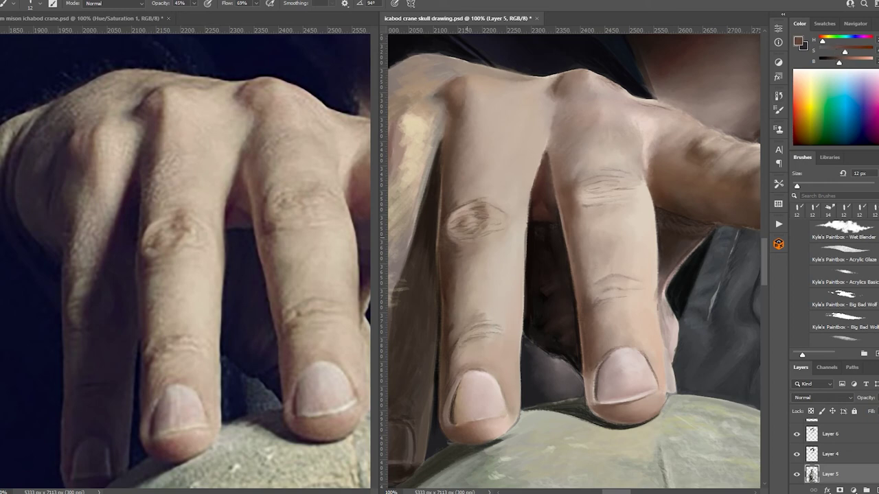
left_click(472, 225, "alt")
left_click(472, 382, "alt")
left_click_drag(472, 380, 472, 414)
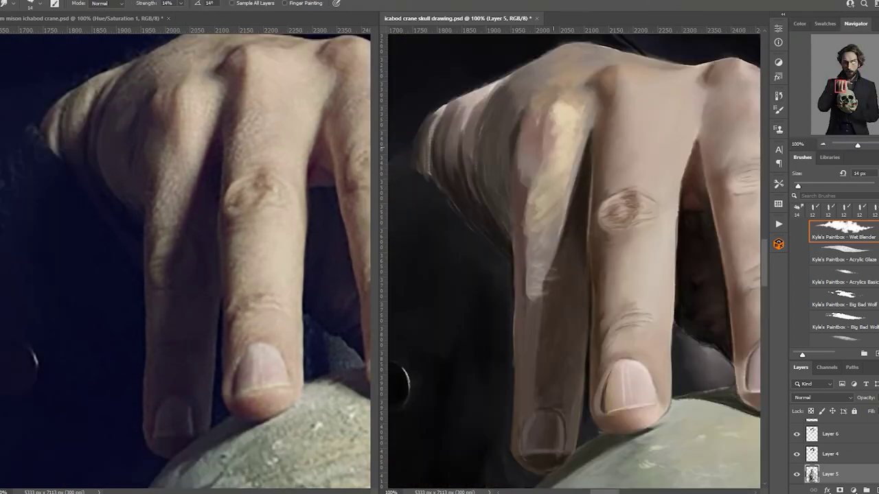
Soften the pale patch on the shadowed outer finger and darken the finger's outer edge with the 12 px brush.
left_click_drag(557, 204, 567, 253)
key("b")
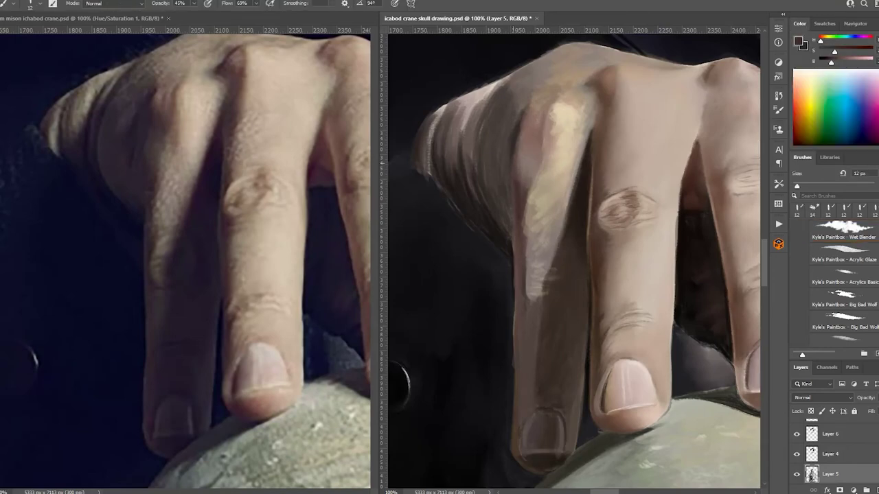
scroll(573, 258, "down", 1)
left_click_drag(527, 219, 515, 409)
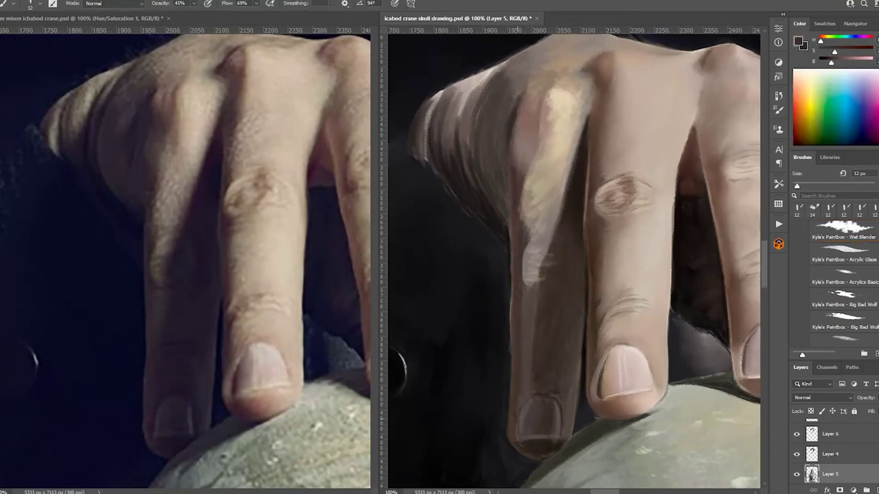
Darken the lower length of the shadowed outer finger with long sampled brown strokes down to the nail.
left_click(516, 409, "alt")
left_click_drag(519, 259, 516, 317)
left_click_drag(531, 347, 537, 396)
left_click_drag(574, 325, 553, 390)
left_click_drag(576, 245, 556, 346)
left_click_drag(552, 235, 542, 286)
left_click_drag(547, 359, 560, 437)
left_click(574, 301, "alt")
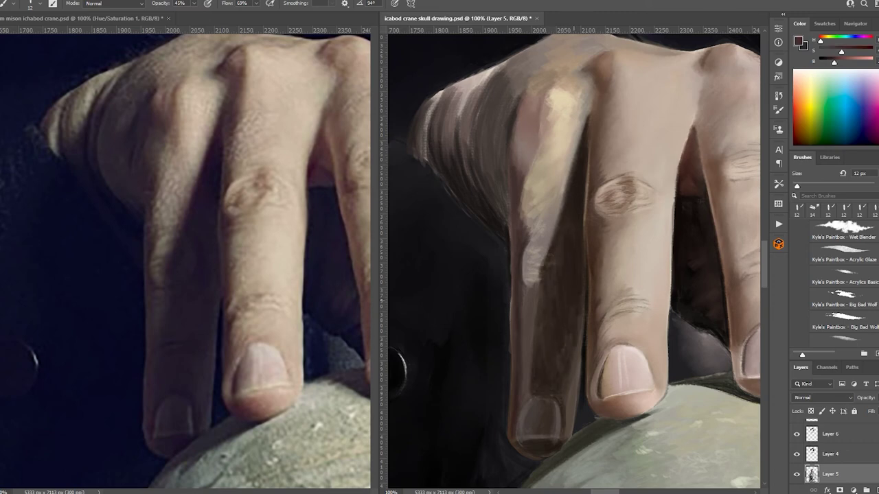
Add reddish-brown strokes below the outer finger's pale patch and along the inner edge of its fingertip.
left_click(527, 286, "alt")
mouse_move(527, 286)
left_mouse_down()
mouse_move(528, 401)
mouse_move(534, 339)
left_mouse_up()
left_click(570, 388, "alt")
left_click_drag(570, 388, 570, 416)
left_click_drag(574, 361, 574, 440)
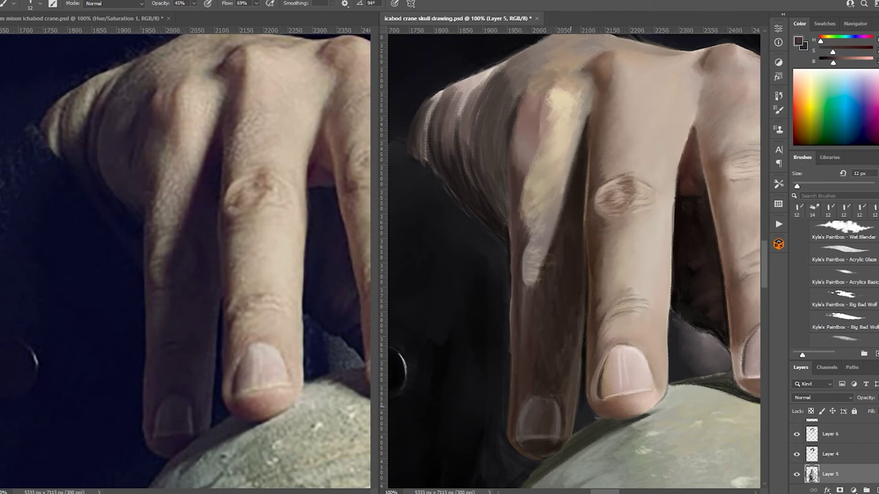
Shade around the outer finger's pale patch and knuckle, and touch up the hollow beside the neighbouring knuckle.
left_click_drag(563, 181, 533, 279)
left_click_drag(572, 158, 553, 218)
mouse_move(540, 96)
left_mouse_down()
mouse_move(519, 134)
mouse_move(515, 170)
left_mouse_up()
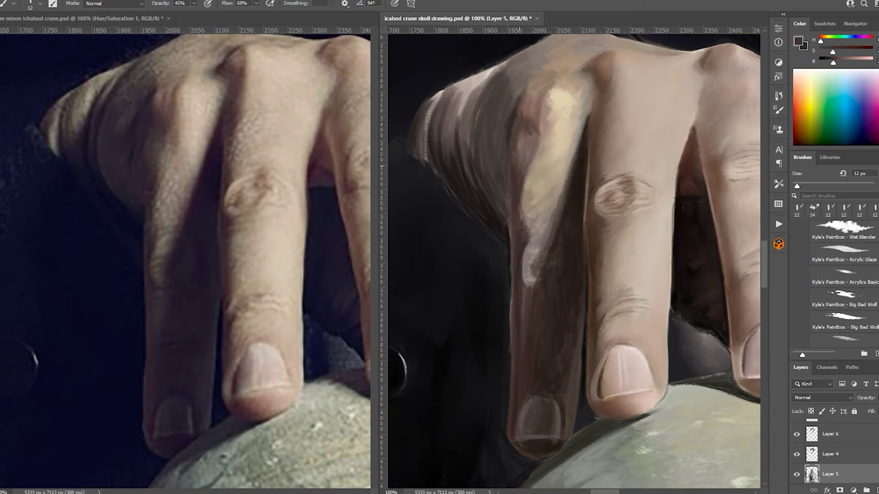
left_click(589, 77, "alt")
left_click(583, 81, "alt")
mouse_move(585, 62)
left_mouse_down()
mouse_move(590, 115)
mouse_move(581, 48)
left_mouse_up()
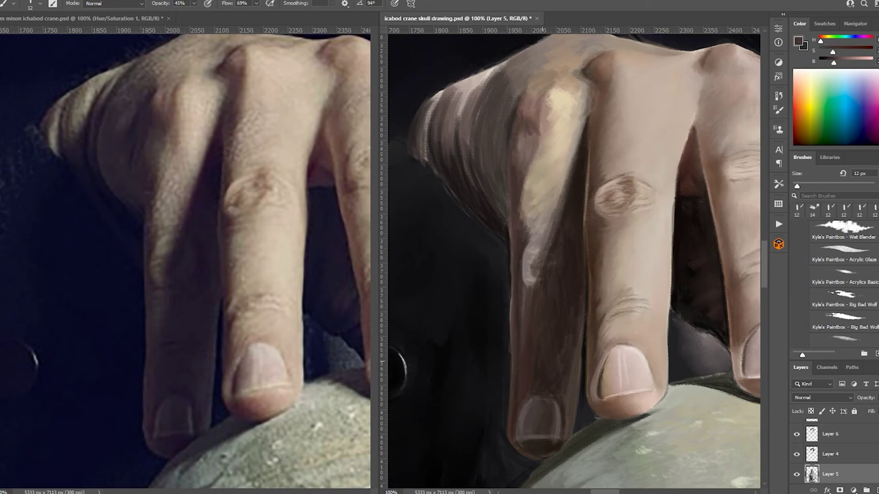
Darken the outer finger's nail and fingertip with sampled browns and reinforce the finger's outer edge.
left_click(581, 55, "alt")
left_click_drag(521, 402, 538, 442)
mouse_move(548, 397)
left_mouse_down()
mouse_move(558, 442)
mouse_move(566, 413)
left_mouse_up()
left_click(557, 404, "alt")
left_click(565, 396, "alt")
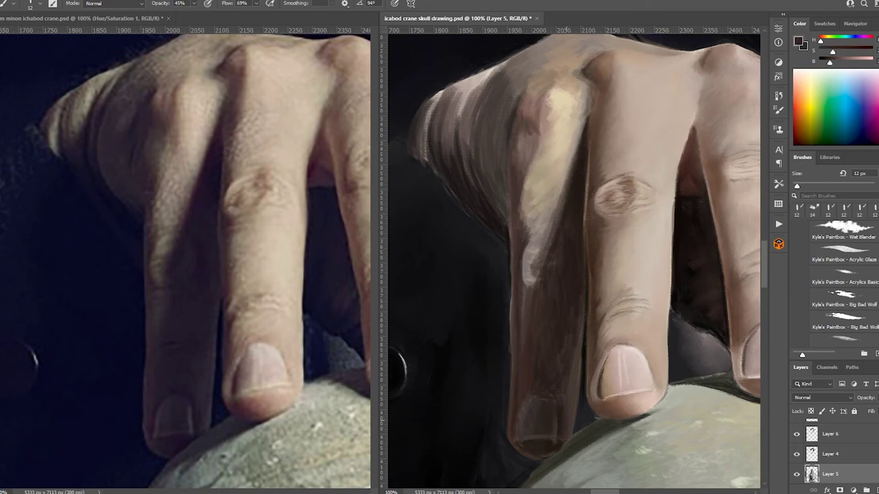
left_click(563, 405, "alt")
left_click(558, 442, "alt")
left_click_drag(510, 277, 510, 414)
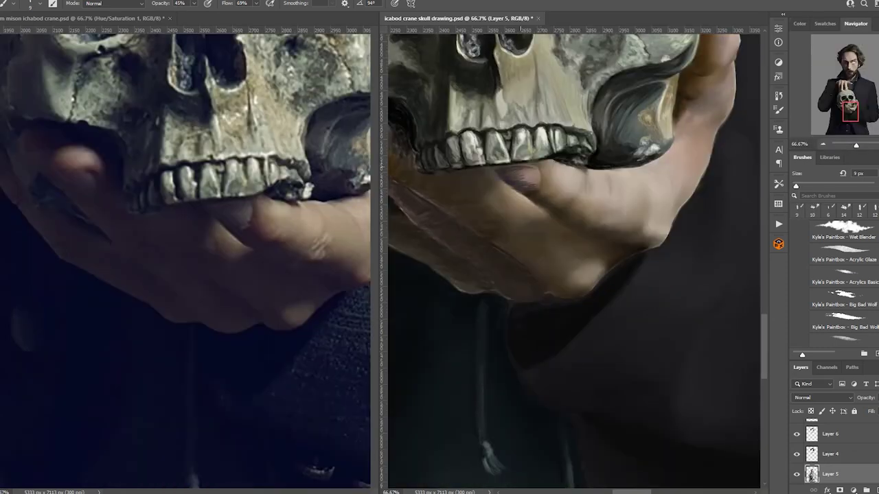
Define the thumbnail under the skull's teeth and paint dark contours along the thumb's lower edge with a 14 px brush.
left_click_drag(508, 171, 523, 181)
mouse_move(539, 169)
left_mouse_down()
mouse_move(545, 194)
mouse_move(583, 206)
mouse_move(557, 184)
mouse_move(593, 222)
mouse_move(639, 245)
left_mouse_up()
key("F6")
left_click(597, 219, "alt")
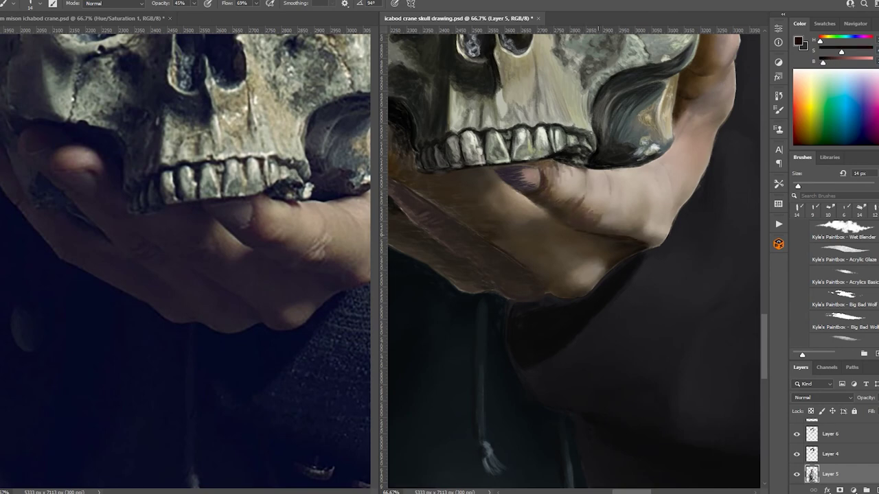
mouse_move(561, 223)
left_mouse_down()
mouse_move(521, 192)
mouse_move(583, 230)
left_mouse_up()
left_click_drag(220, 206, 165, 185)
mouse_move(597, 240)
left_mouse_down()
mouse_move(659, 223)
mouse_move(654, 203)
left_mouse_up()
Hatch sampled skin tones across the thumb and its base on the hand holding the skull.
mouse_move(645, 242)
left_mouse_down()
mouse_move(677, 195)
mouse_move(610, 172)
left_mouse_up()
left_click(659, 206, "alt")
left_click_drag(645, 187, 617, 170)
left_click(631, 180, "alt")
mouse_move(668, 161)
left_mouse_down()
mouse_move(639, 176)
mouse_move(678, 200)
mouse_move(655, 217)
left_mouse_up()
mouse_move(596, 173)
left_mouse_down()
mouse_move(561, 195)
mouse_move(605, 207)
left_mouse_up()
left_click_drag(612, 199, 622, 215)
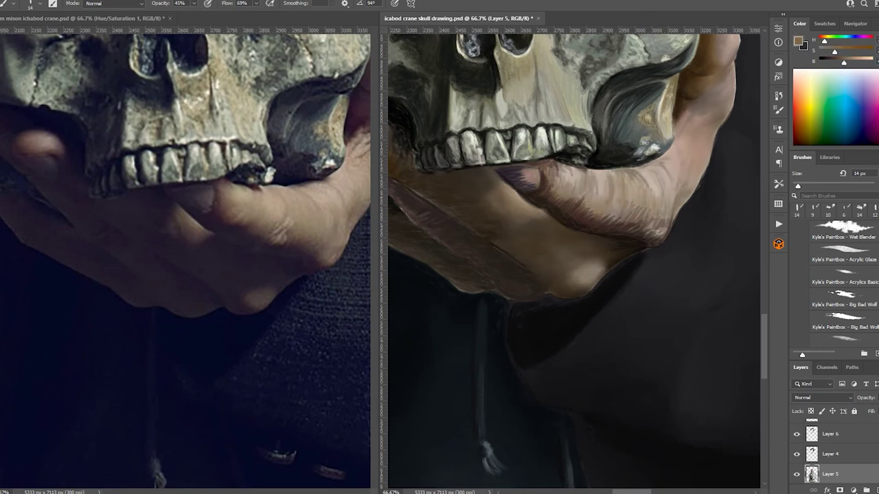
Layer lighter sampled strokes over the middle of the thumb and along its upper edge beneath the skull.
left_click(617, 206, "alt")
left_click(604, 219, "alt")
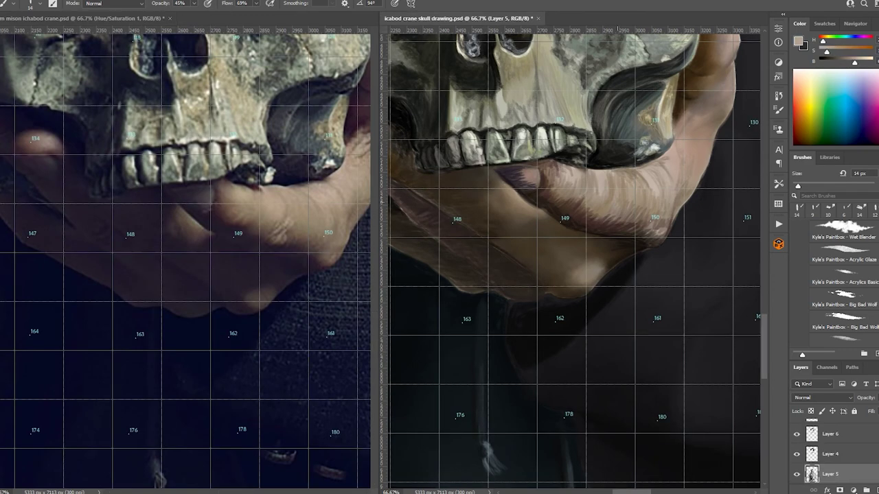
left_click(607, 221, "alt")
left_click(583, 172, "alt")
mouse_move(576, 169)
left_mouse_down()
mouse_move(589, 176)
mouse_move(579, 183)
mouse_move(603, 195)
left_mouse_up()
left_click(577, 176, "alt")
left_click(597, 179, "alt")
left_click_drag(640, 173, 659, 195)
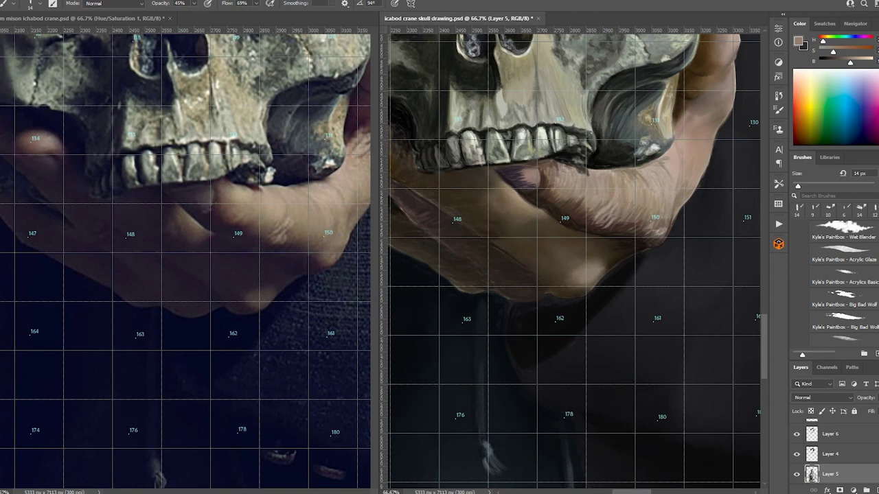
Darken the thumbnail with a sampled tone and blend the thumb's strokes using the Wet Blender at 10 px.
left_click(652, 185, "alt")
left_click_drag(521, 172, 538, 182)
left_click(843, 230)
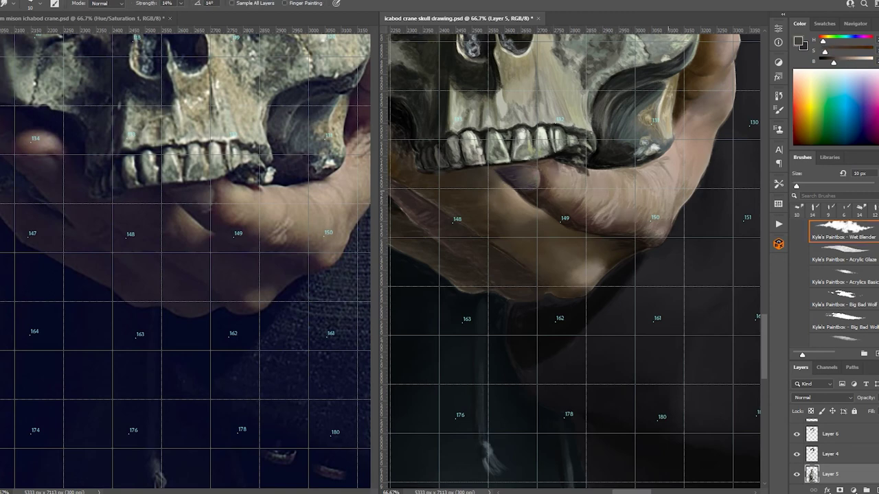
Darken the palm below the thumb with sampled brown tones, using a 14 px brush around the lighter knuckle.
key("b")
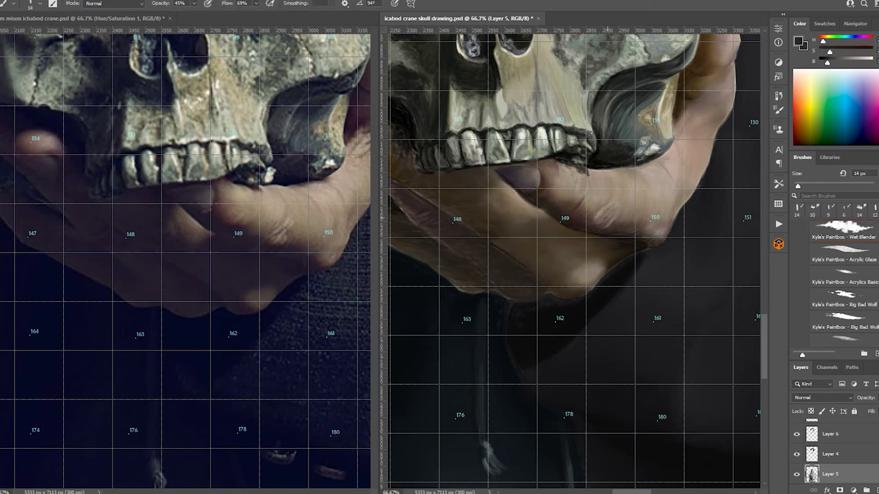
left_click(601, 212, "alt")
left_click_drag(568, 221, 555, 229)
left_click_drag(612, 230, 571, 265)
left_click_drag(554, 214, 515, 261)
left_click_drag(553, 243, 497, 279)
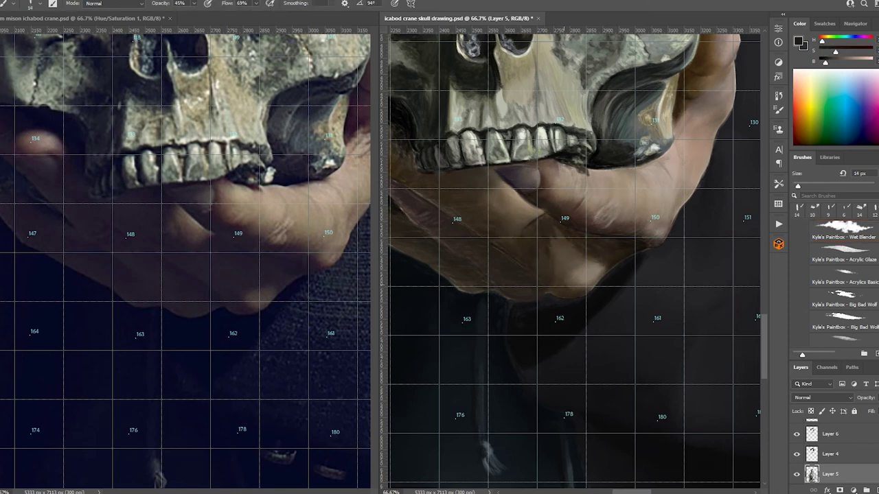
left_click_drag(558, 271, 568, 287)
mouse_move(602, 231)
left_mouse_down()
mouse_move(569, 273)
mouse_move(577, 282)
left_mouse_up()
left_click_drag(560, 233, 541, 273)
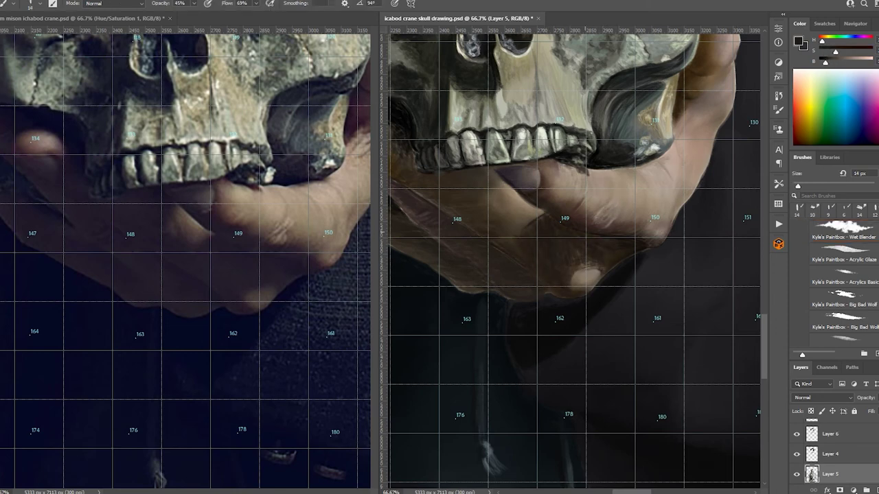
Stroke brown skin tones across the fingers beneath the skull's teeth and over the knuckle highlight.
left_click_drag(489, 172, 495, 206)
left_click_drag(412, 192, 480, 219)
left_click_drag(494, 212, 512, 248)
left_click_drag(495, 193, 521, 222)
left_click_drag(598, 271, 574, 286)
left_click_drag(518, 187, 501, 204)
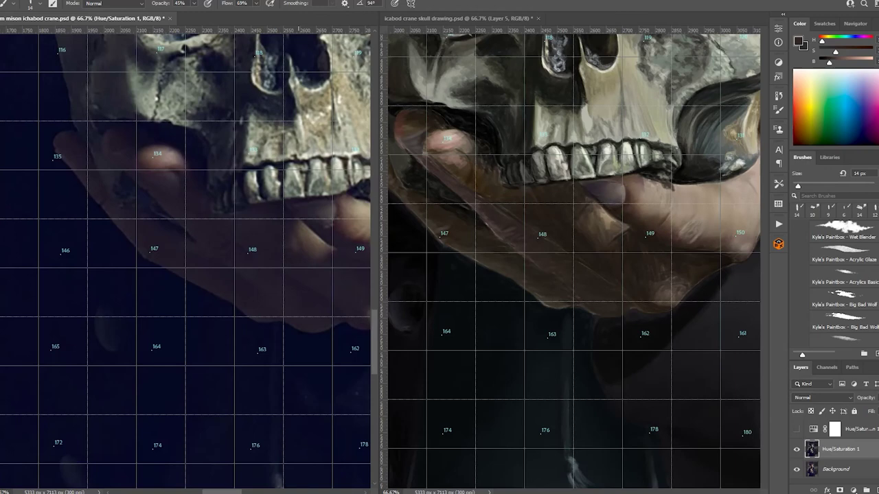
Return to the skull drawing and layer sampled pink and brown tones over the fingertip at marker 134.
key("ctrl+Tab")
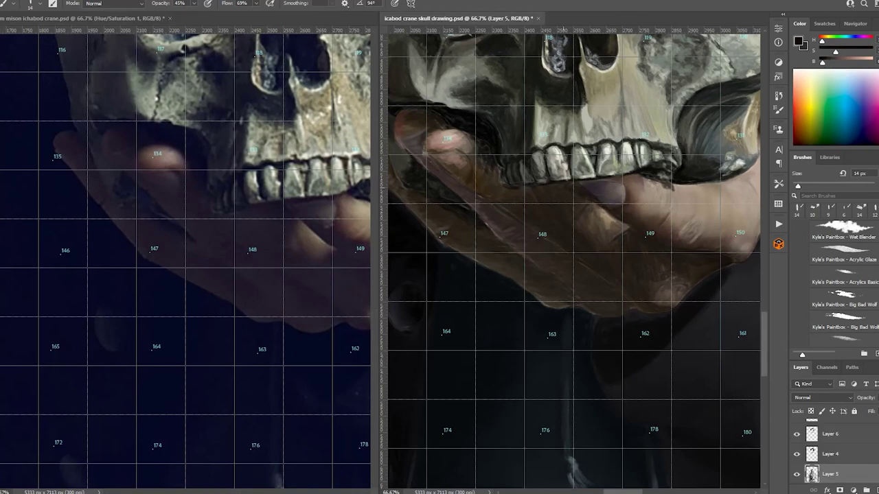
left_click_drag(499, 166, 482, 198)
left_click(488, 179, "alt")
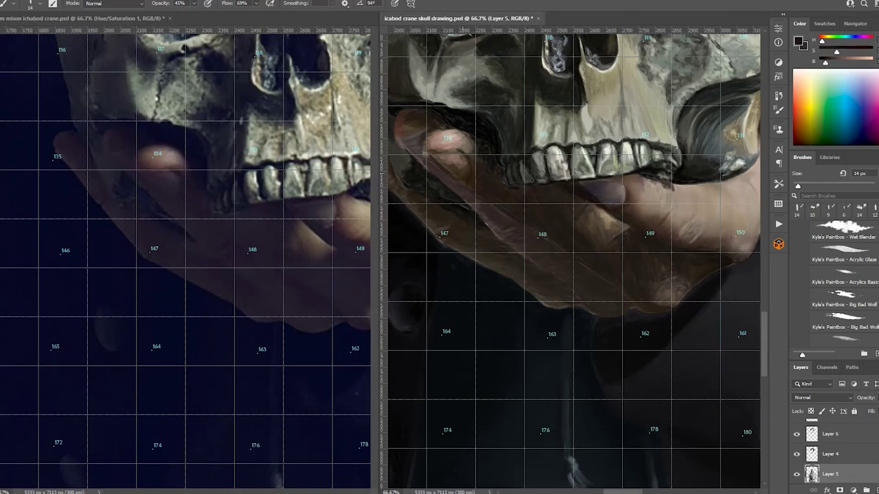
left_click(430, 141, "alt")
mouse_move(427, 137)
left_mouse_down()
mouse_move(433, 162)
mouse_move(444, 147)
mouse_move(469, 147)
mouse_move(456, 140)
mouse_move(466, 171)
left_mouse_up()
left_click(440, 141, "alt")
left_click(446, 136, "alt")
left_click(448, 139, "alt")
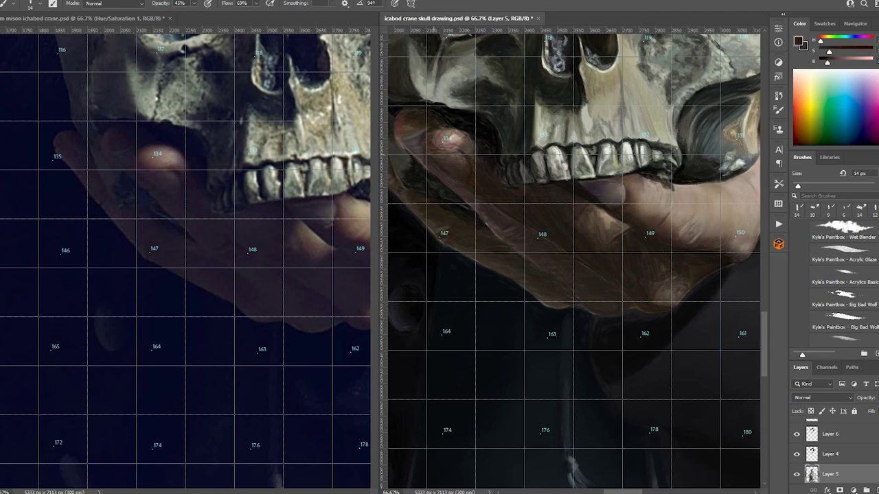
Blend the fingertip, fingers and palm with the Wet Blender at 18 px, touching up tones with a 14 px brush.
key("r")
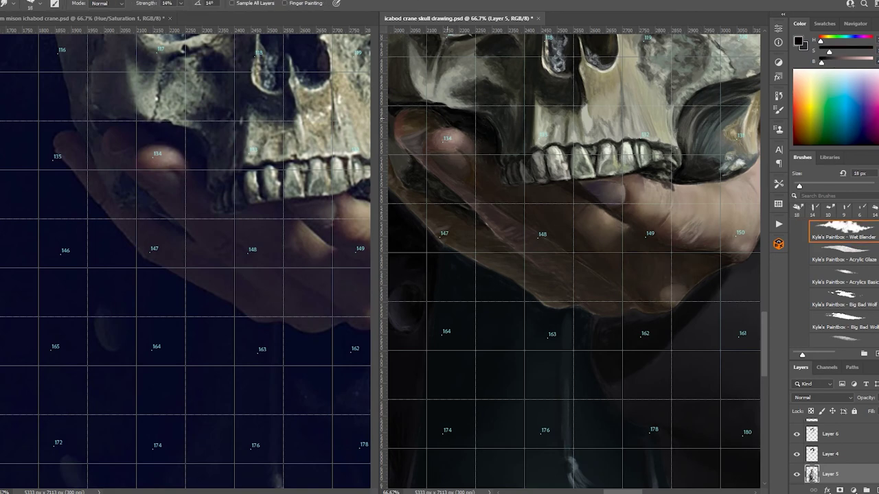
key("b")
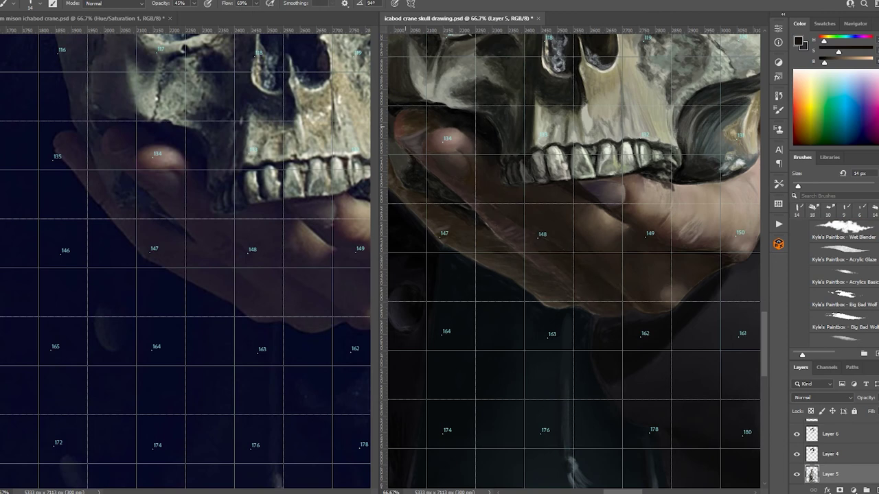
key("r")
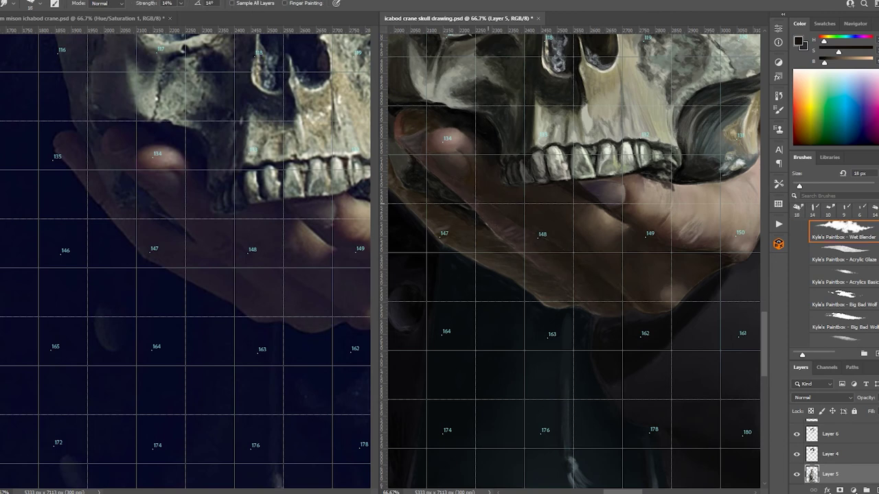
left_click_drag(570, 261, 622, 250)
Repaint and smooth the outermost finger and the hand's lower edge, alternating the 14 px brush and 18 px Wet Blender.
key("b")
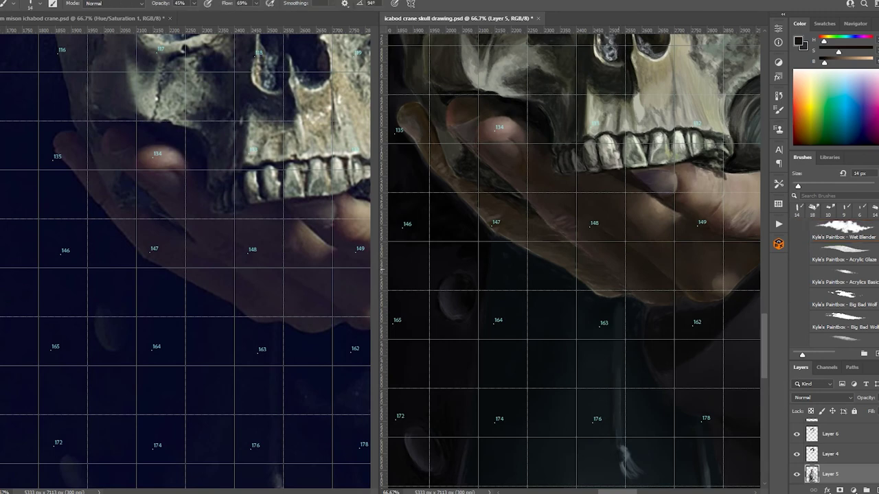
key("r")
key("b")
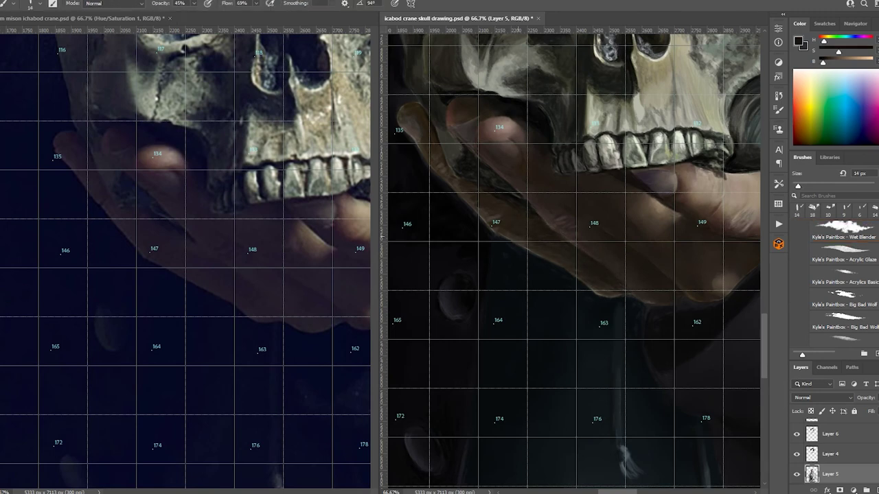
key("r")
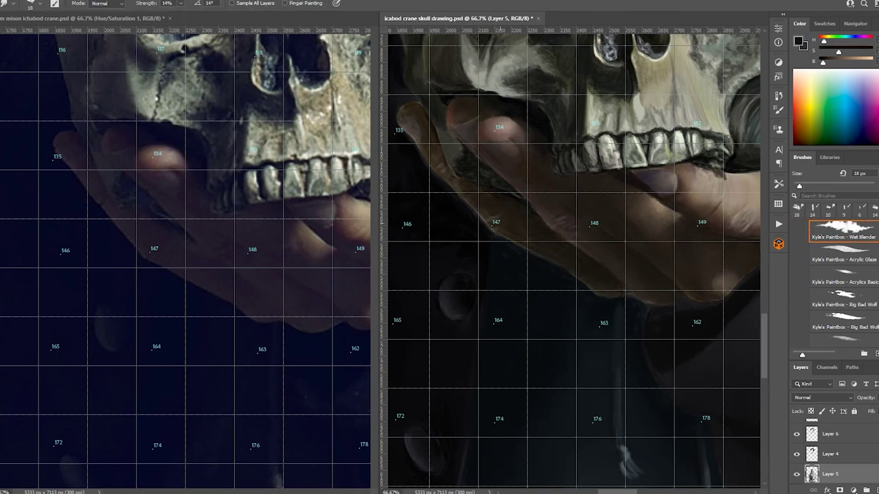
key("b")
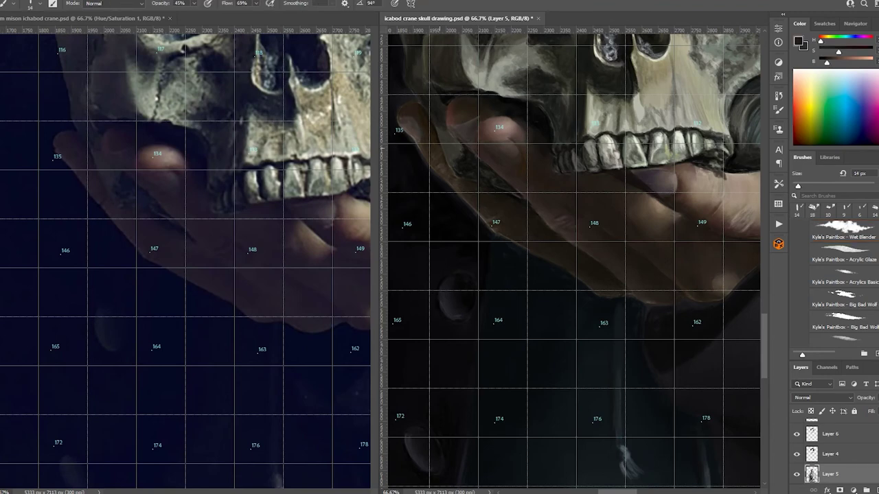
Darken the outer fingertip at marker 135 and the hand's outer edge with sampled shadow tones, and hide the drawing's grid.
left_click(412, 129, "alt")
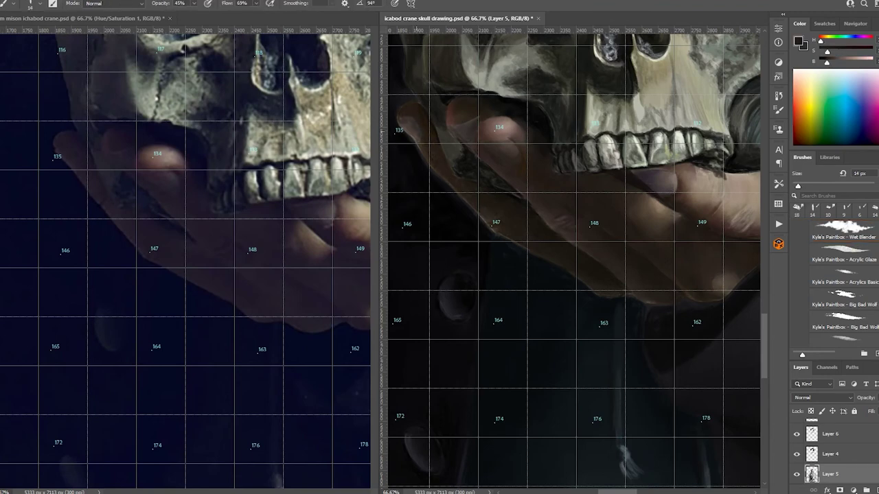
left_click(411, 130, "alt")
left_click_drag(409, 113, 453, 110)
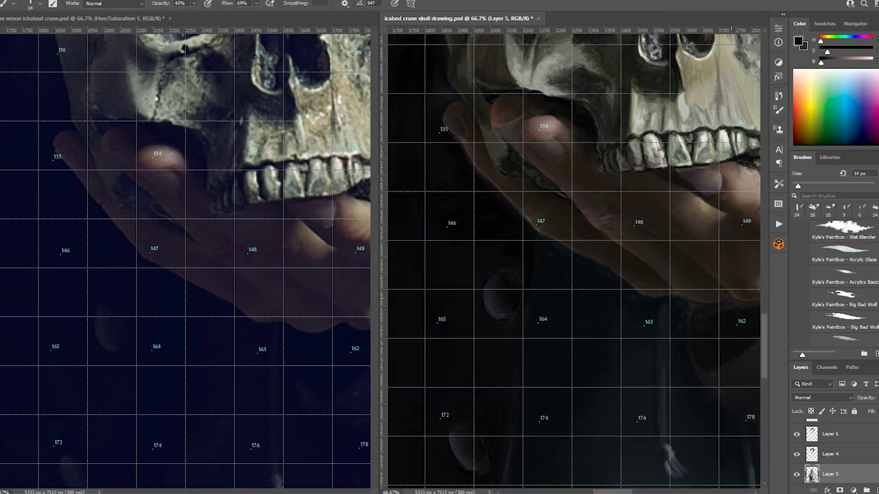
left_click_drag(494, 206, 413, 190)
left_click_drag(459, 205, 508, 251)
left_click(447, 254, "alt")
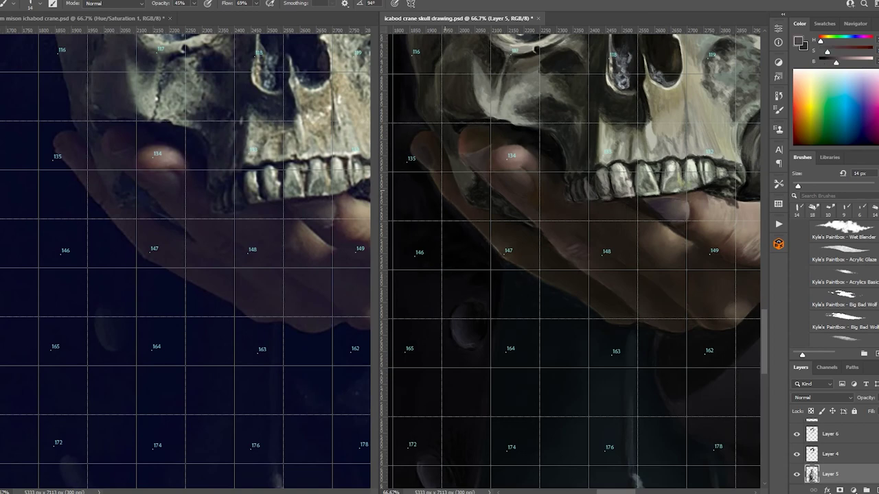
key("d")
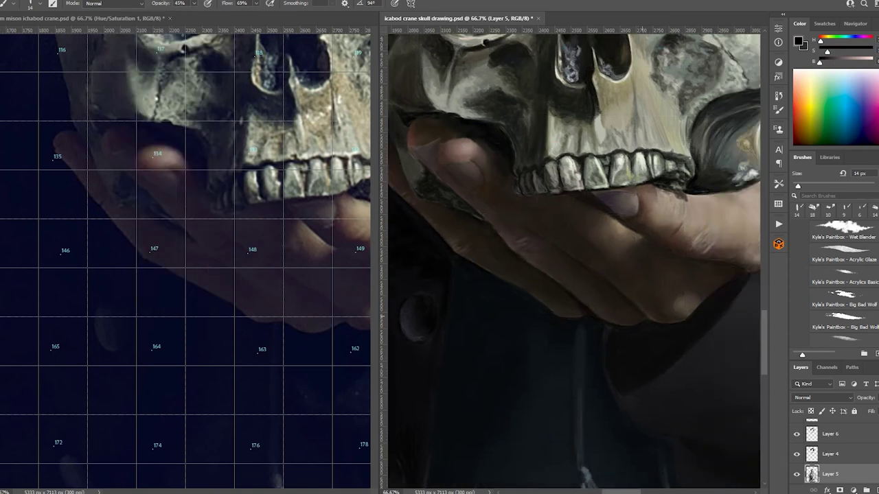
scroll(570, 261, "right", 2)
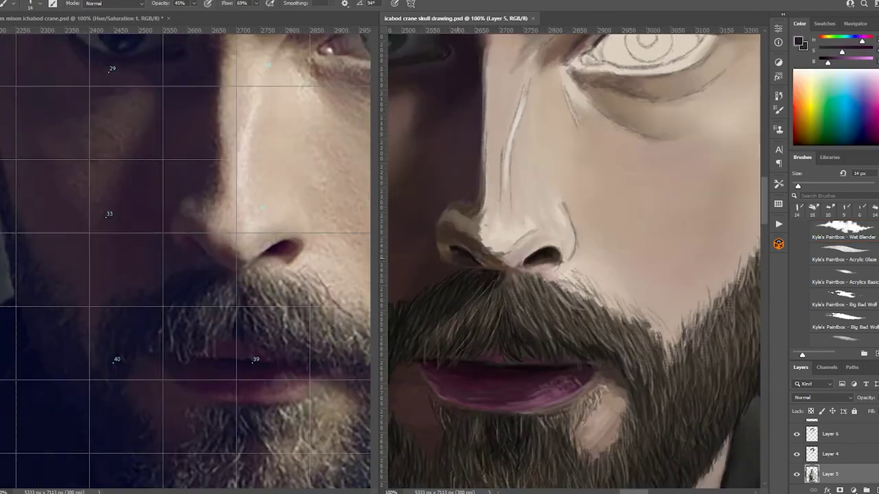
Paint sampled purple-brown and pink tones over the shadowed nostril and the underside of the nose tip.
left_click(447, 254, "alt")
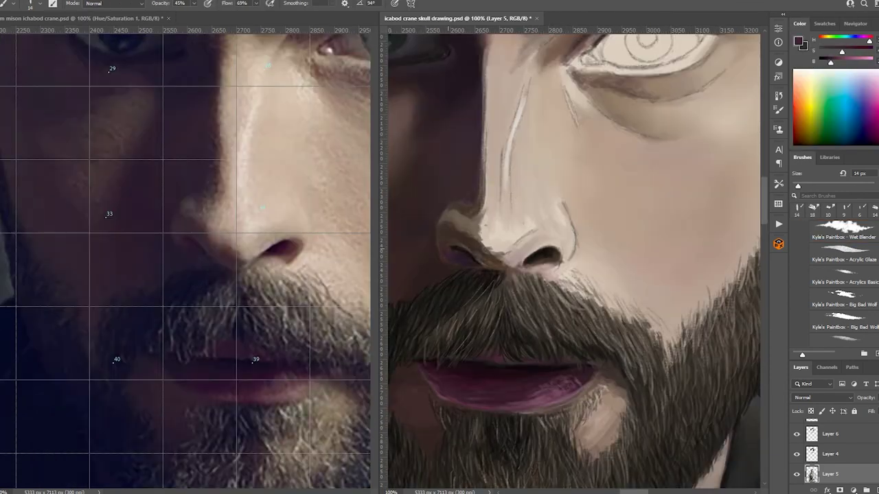
left_click(449, 259, "alt")
left_click(443, 243, "alt")
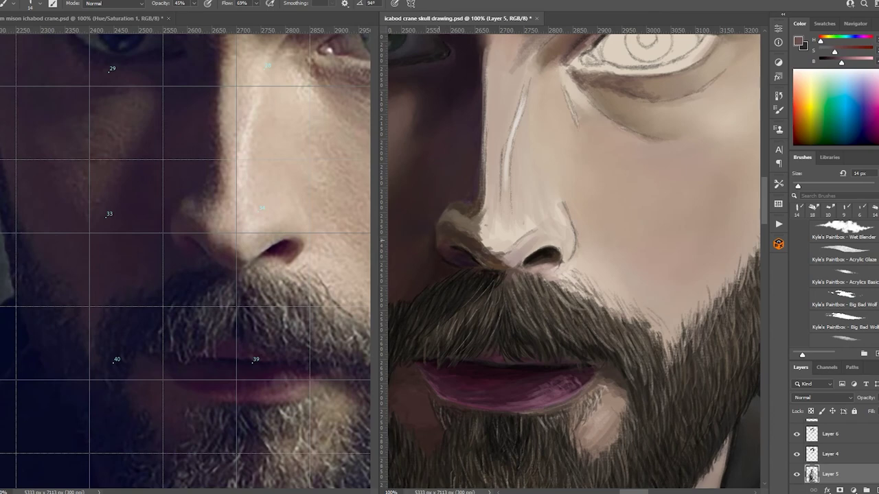
mouse_move(444, 226)
left_mouse_down()
mouse_move(515, 265)
mouse_move(482, 231)
mouse_move(484, 213)
left_mouse_up()
left_click(484, 260, "alt")
left_click(506, 251, "alt")
left_click(501, 248, "alt")
left_click(486, 235, "alt")
left_click(491, 226, "alt")
left_click_drag(537, 244, 509, 261)
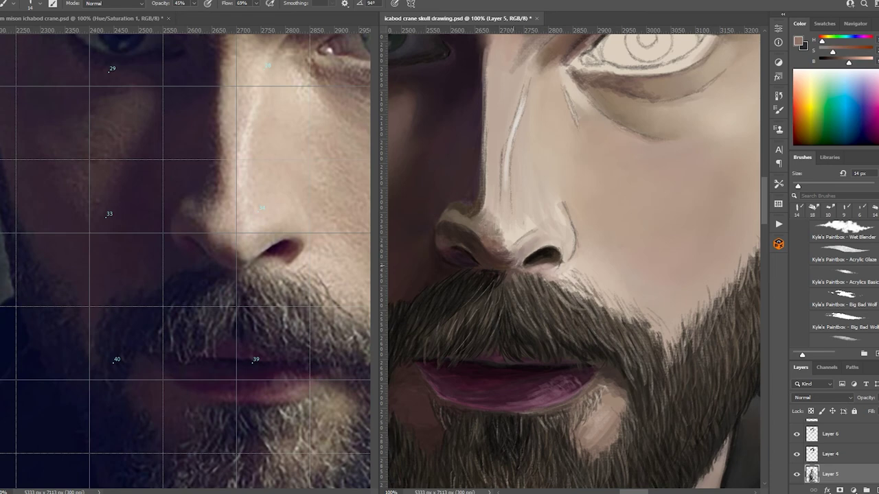
Shade the lit nostril and its wing with reddish-brown tones sampled around the opening.
mouse_move(553, 231)
left_mouse_down()
mouse_move(515, 250)
mouse_move(536, 243)
mouse_move(570, 254)
left_mouse_up()
left_click(542, 237, "alt")
left_click(559, 237, "alt")
mouse_move(575, 218)
left_mouse_down()
mouse_move(566, 261)
mouse_move(529, 256)
mouse_move(543, 257)
mouse_move(521, 264)
mouse_move(565, 267)
left_mouse_up()
left_click(565, 226, "alt")
left_click(558, 251, "alt")
left_click(535, 257, "alt")
left_click(560, 251, "alt")
left_click(560, 251, "alt")
left_click(560, 254, "alt")
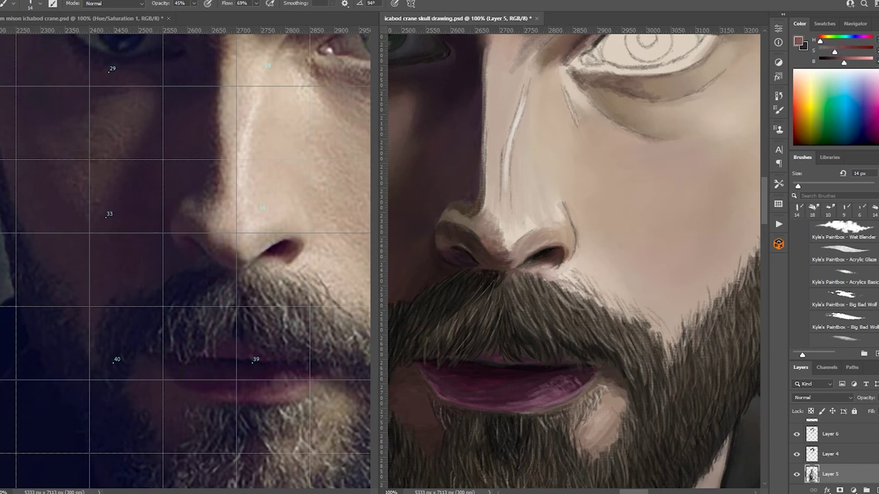
Deepen the nostril rim and layer sampled midtones along the upper crease of the lit nose wing.
left_click(540, 263, "alt")
mouse_move(561, 209)
left_mouse_down()
mouse_move(557, 225)
mouse_move(539, 227)
left_mouse_up()
left_click(556, 206, "alt")
left_click(543, 219, "alt")
Hatch sampled skin tones down the lit side of the nose and around the bridge highlight and tip.
left_click(550, 165, "alt")
mouse_move(557, 154)
left_mouse_down()
mouse_move(543, 198)
mouse_move(506, 245)
mouse_move(503, 146)
left_mouse_up()
left_click(542, 185, "alt")
left_click(533, 220, "alt")
left_click(525, 227, "alt")
left_click(526, 227, "alt")
left_click(511, 206, "alt")
left_click(508, 178, "alt")
Soften the shadow edge along the nose bridge with long vertical strokes of sampled midtones.
left_click_drag(489, 189, 488, 144)
left_click_drag(493, 220, 486, 135)
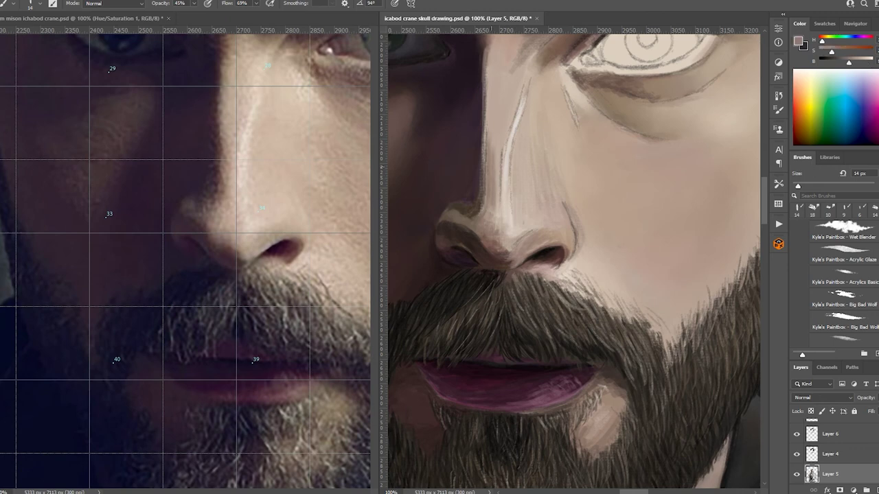
left_click(502, 151, "alt")
left_click_drag(486, 170, 485, 103)
left_click_drag(484, 206, 483, 115)
mouse_move(488, 110)
left_mouse_down()
mouse_move(490, 66)
mouse_move(489, 153)
left_mouse_up()
left_click_drag(509, 95, 501, 141)
mouse_move(496, 126)
left_mouse_down()
mouse_move(495, 225)
mouse_move(463, 226)
left_mouse_up()
Repaint the shadowed nose wing and its upper contour with sampled brown tones.
left_click(497, 199, "alt")
left_click(486, 227, "alt")
left_click(468, 219, "alt")
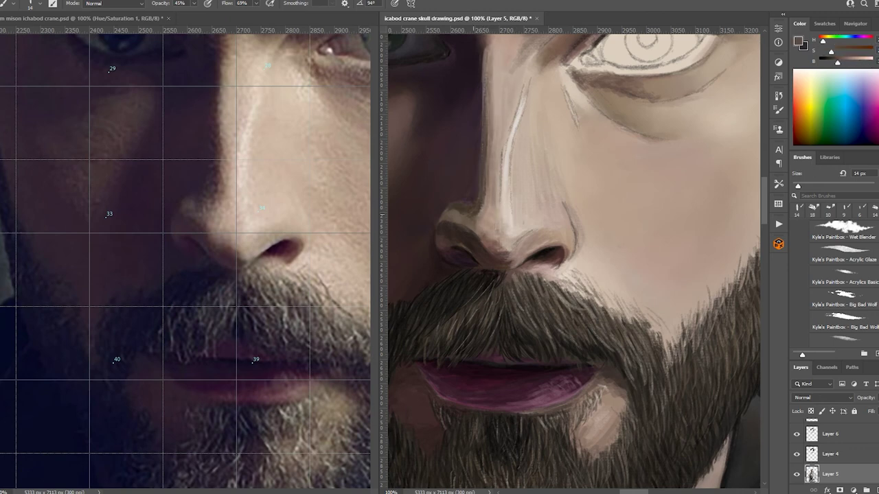
left_click(480, 206, "alt")
mouse_move(480, 165)
left_mouse_down()
mouse_move(480, 202)
mouse_move(442, 219)
mouse_move(441, 230)
left_mouse_up()
left_click(444, 212, "alt")
left_click(445, 214, "alt")
left_click(443, 217, "alt")
left_click(467, 138, "alt")
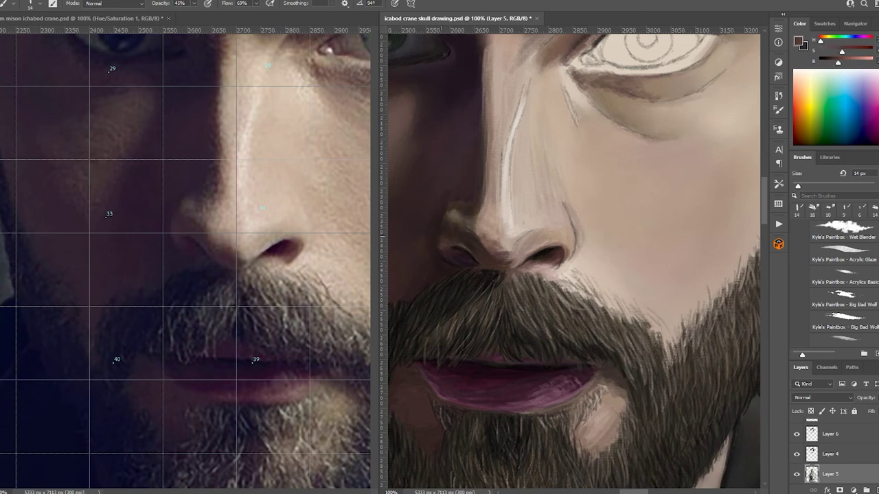
Layer dark sampled strokes along the shadowed side of the nose bridge and remove the sketch lines from the face.
left_click(464, 141, "alt")
mouse_move(469, 118)
left_mouse_down()
mouse_move(455, 161)
mouse_move(483, 219)
left_mouse_up()
left_click(486, 180, "alt")
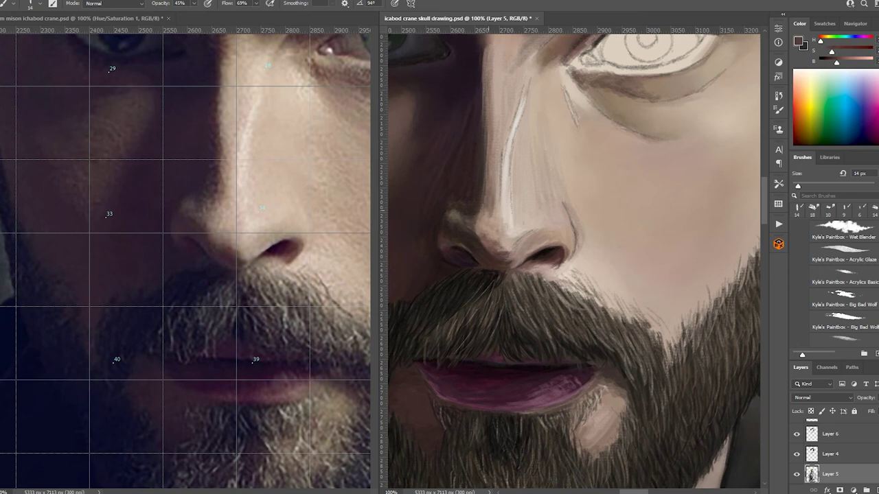
left_click_drag(489, 90, 488, 130)
key("Delete")
left_click(526, 206, "alt")
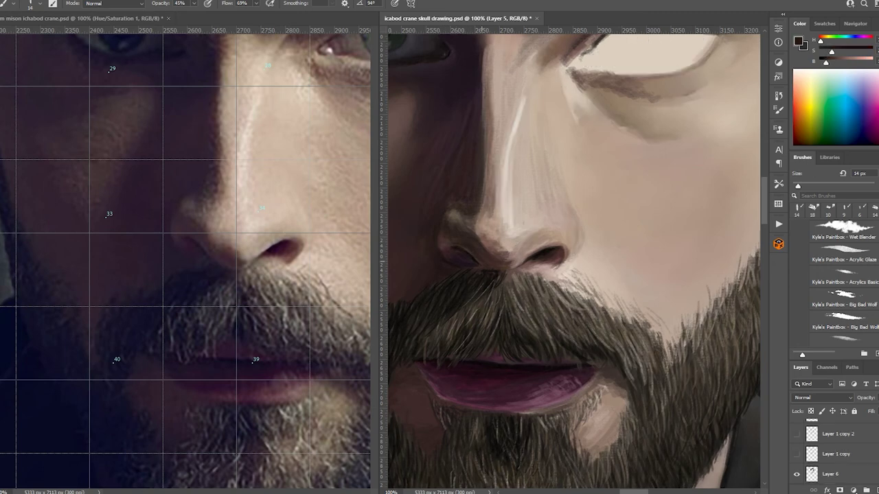
Refine the lit nostril's opening and rim with sampled dark and mid tones.
left_click(532, 254, "alt")
mouse_move(522, 261)
left_mouse_down()
mouse_move(552, 247)
mouse_move(548, 242)
left_mouse_up()
left_click(535, 247, "alt")
left_click(539, 246, "alt")
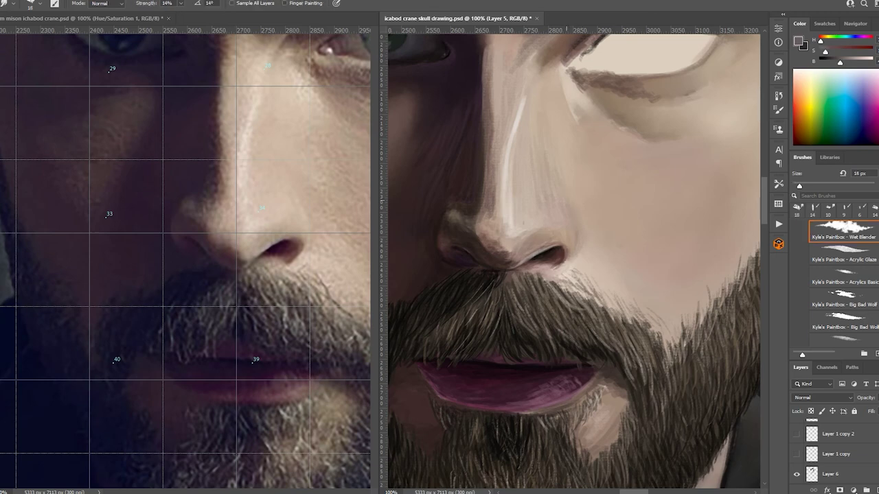
Blend the nose bridge, sides and tip using the Wet Blender at 12 px.
left_click(570, 233, "alt")
key("r")
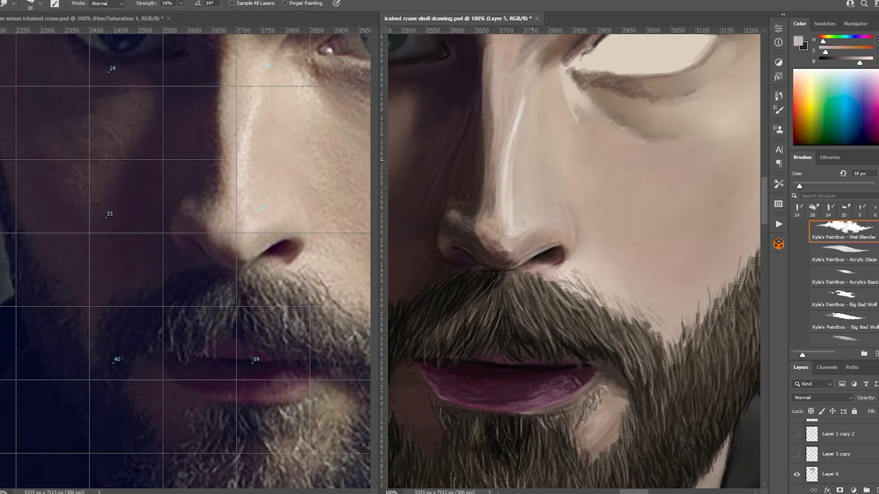
right_click(615, 172)
key("Return")
left_click_drag(482, 55, 489, 120)
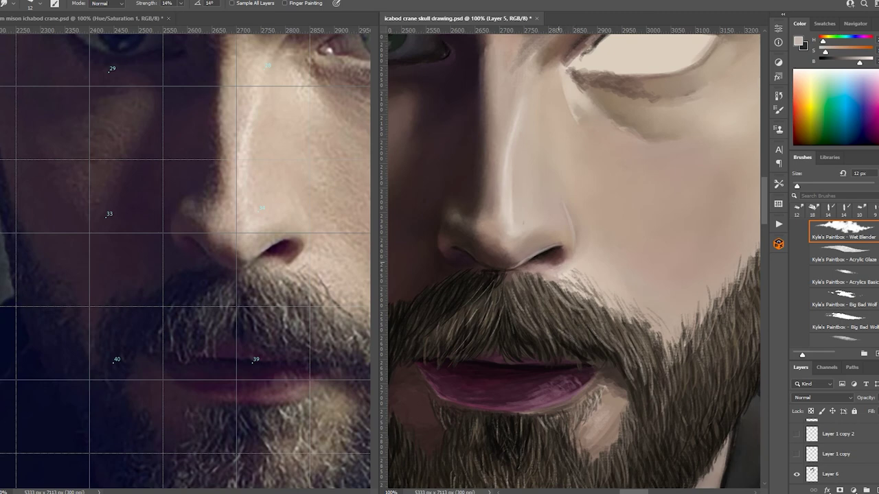
Set the 14 px brush's angle to 142° and blend the lit nostril's edge with the Wet Blender.
key("b")
right_click(564, 257)
key("Return")
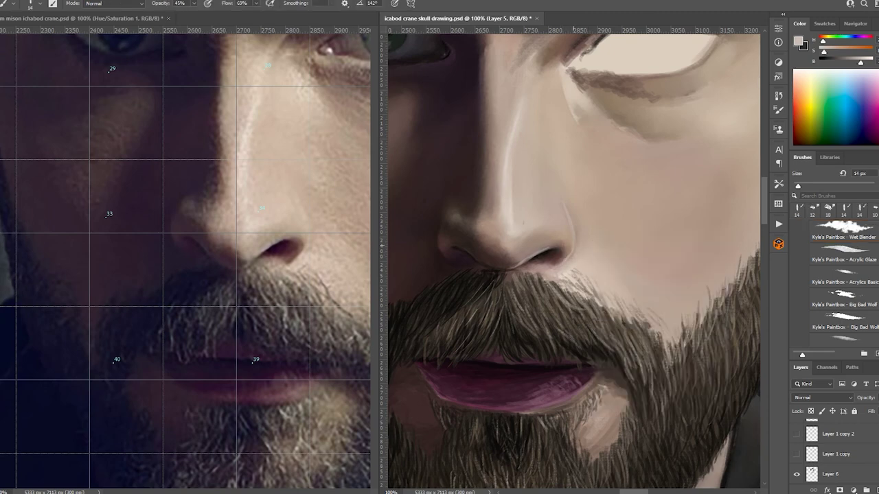
key("r")
left_click_drag(525, 254, 552, 244)
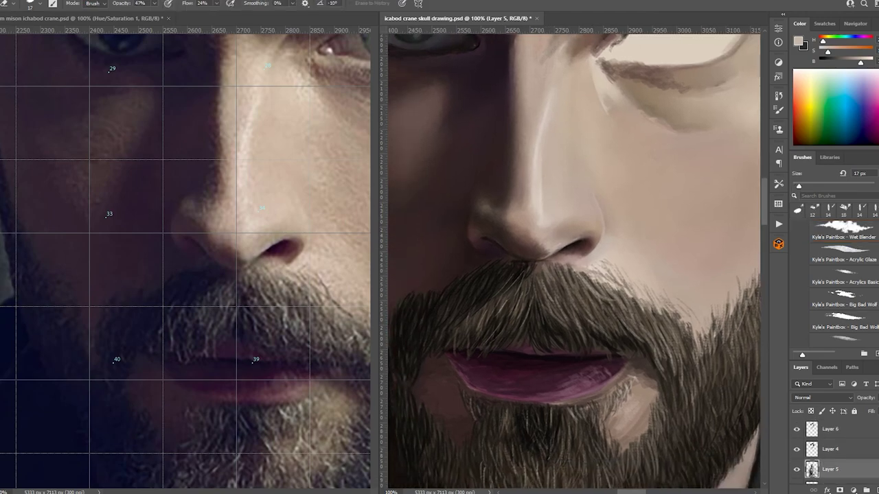
Deepen the lit nostril's opening and rim with sampled dark and mid tones, using the 14 px brush angled at 50°.
key("b")
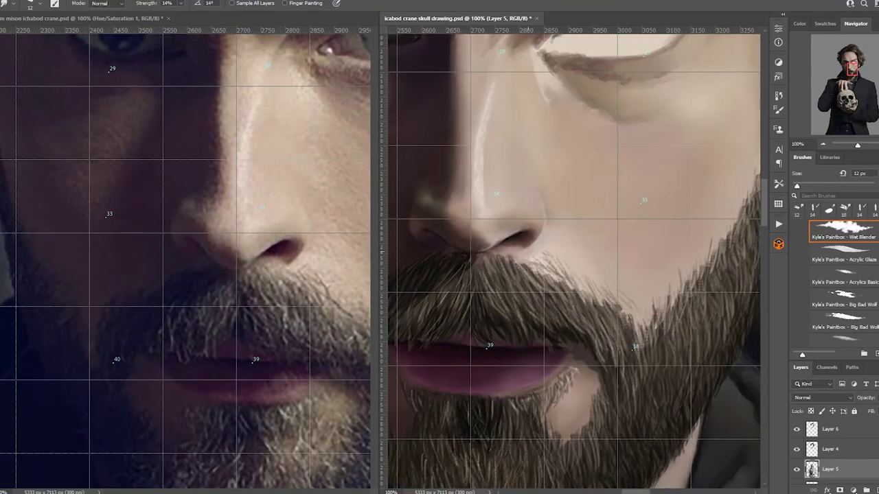
left_click(508, 246, "alt")
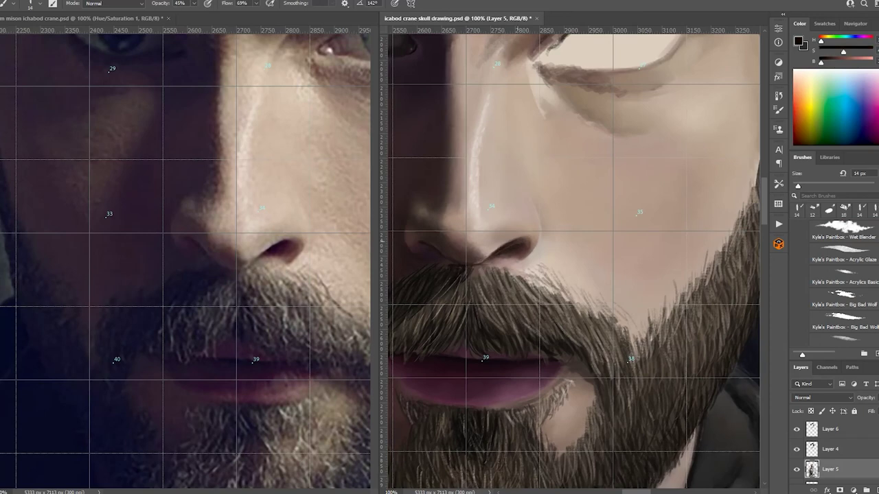
left_click(515, 242, "alt")
left_click(512, 244, "alt")
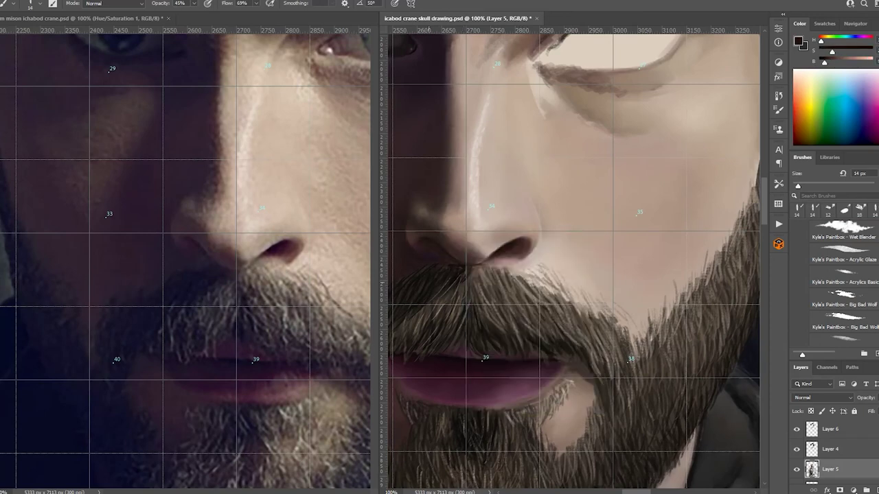
left_click(512, 233, "alt")
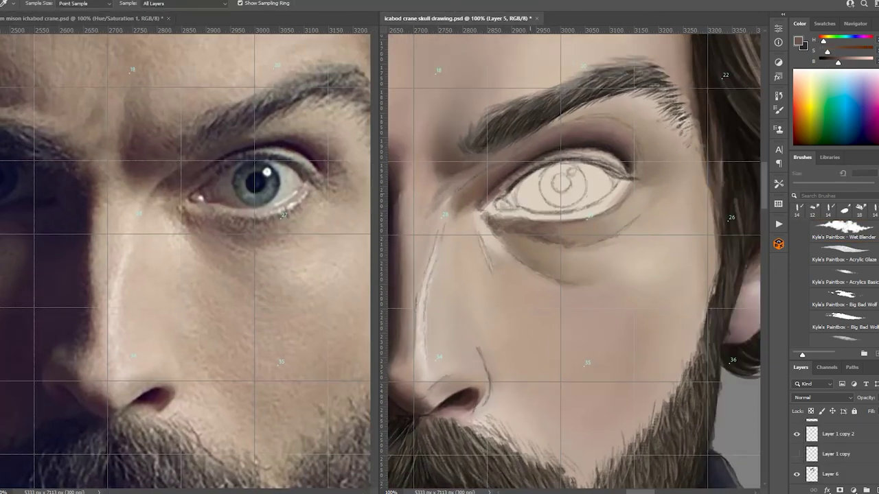
Paint the lit eye's white and inner corner with sampled grey, brown and pale tones, leaving the iris unpainted.
mouse_move(557, 199)
left_mouse_down()
mouse_move(528, 206)
mouse_move(520, 180)
mouse_move(528, 208)
mouse_move(539, 173)
mouse_move(543, 200)
mouse_move(558, 205)
left_mouse_up()
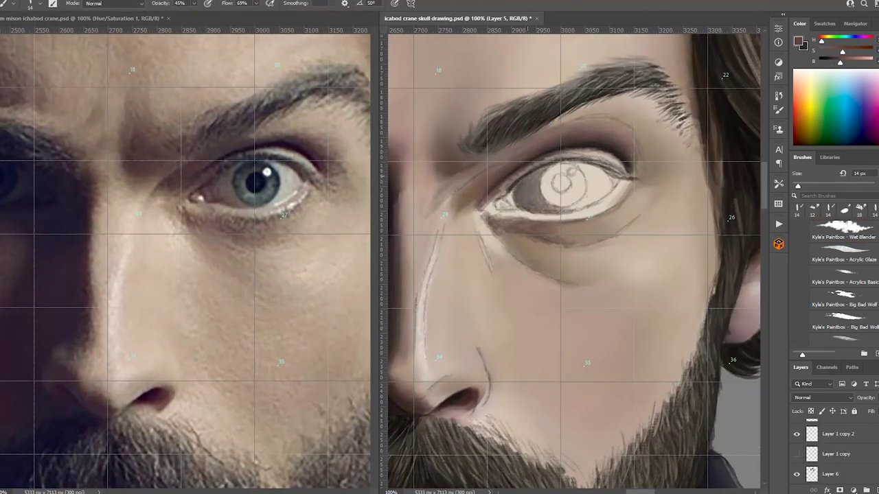
left_click(506, 206, "alt")
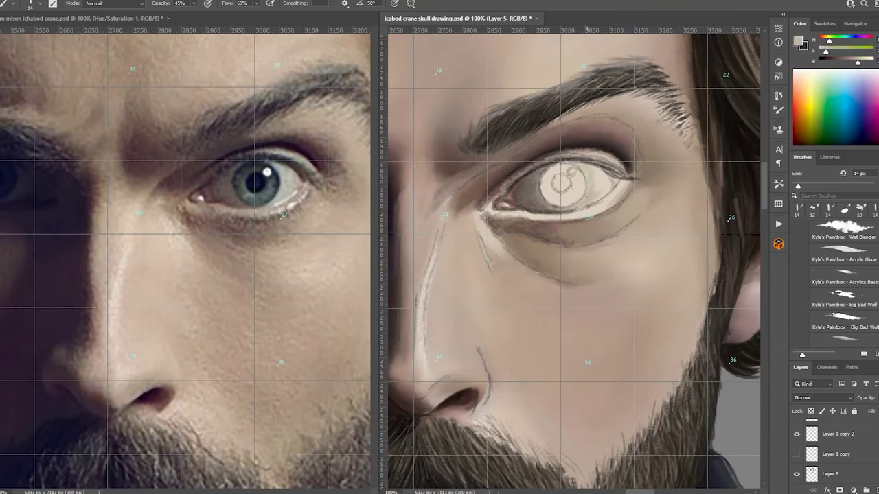
left_click(600, 180, "alt")
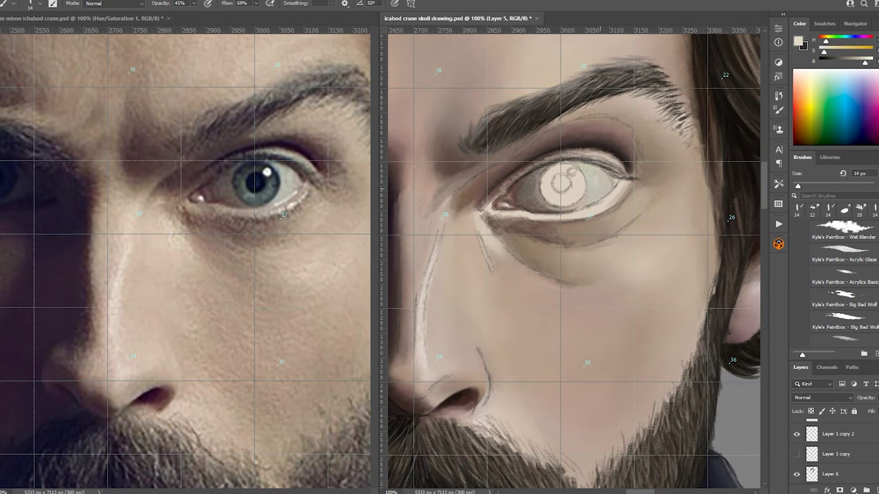
left_click(591, 181, "alt")
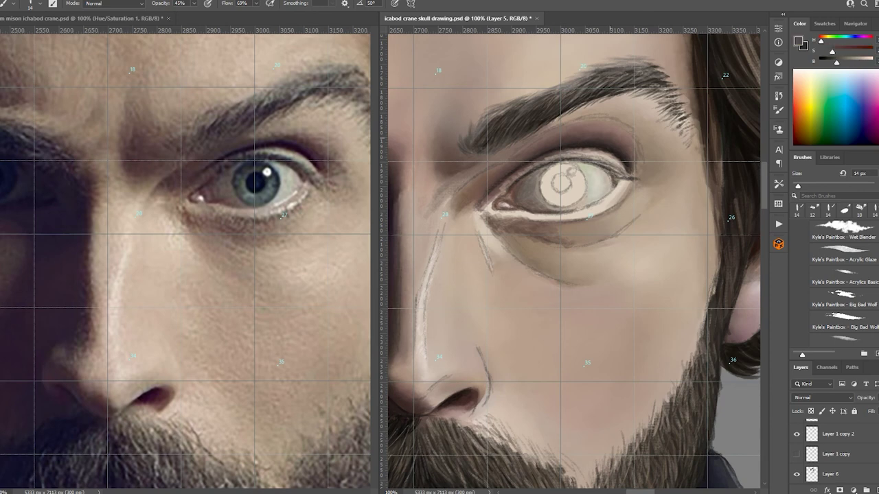
key("x")
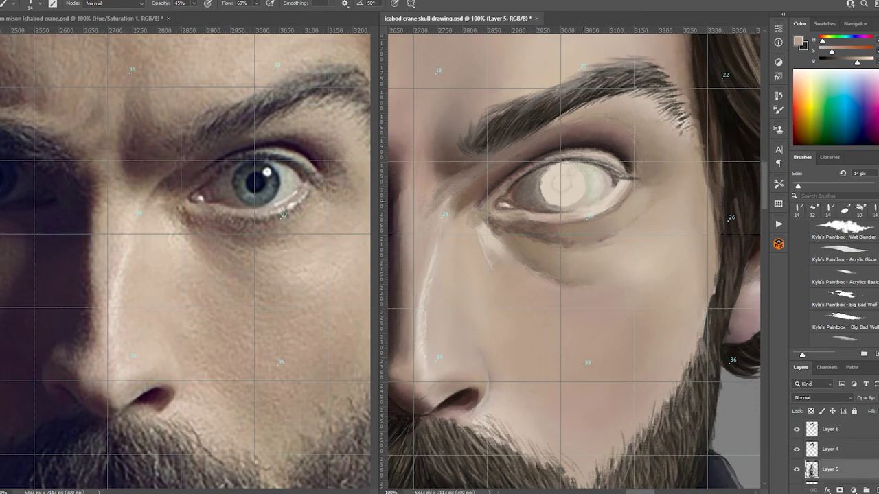
Shade the hollow below the lit eye with sampled tones at 10 px and blend it with the 12 px Wet Blender.
key("bracketleft")
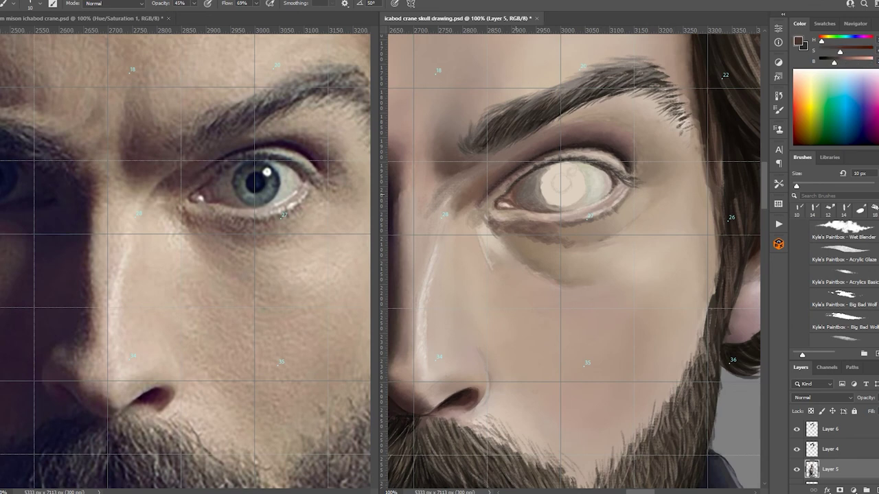
left_click_drag(483, 228, 570, 292)
left_click_drag(505, 277, 539, 251)
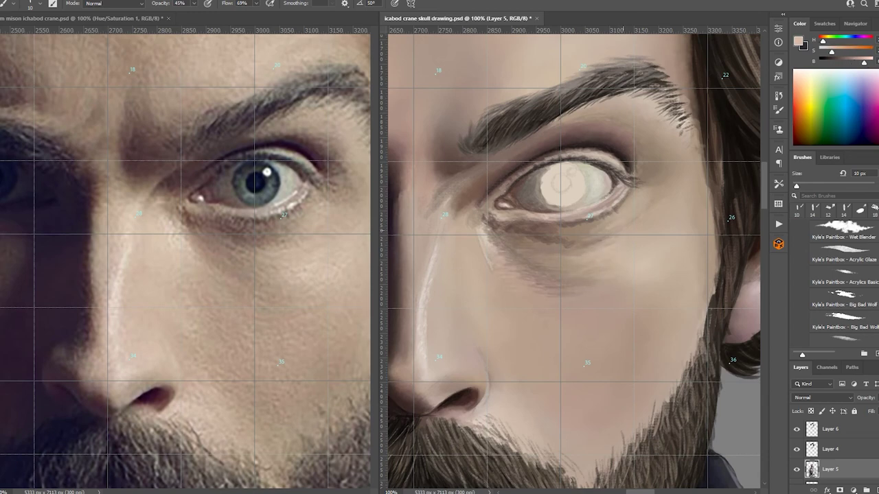
left_click(570, 242, "alt")
left_click_drag(595, 239, 544, 248)
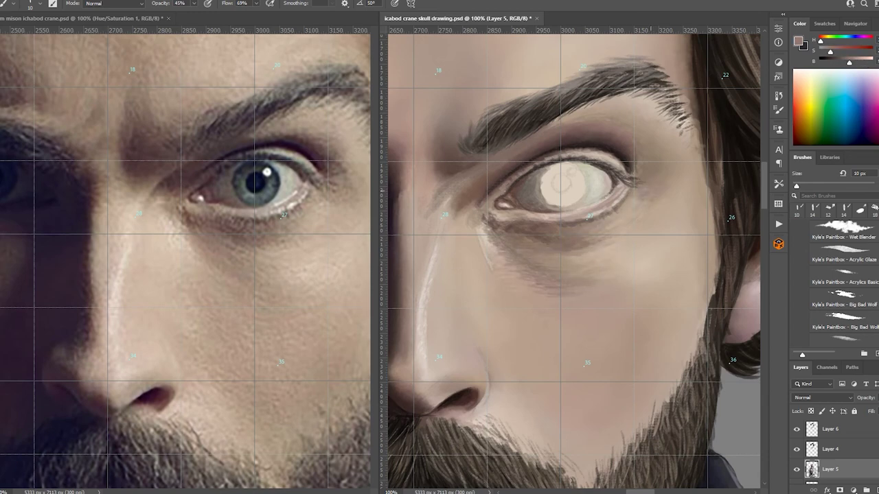
key("r")
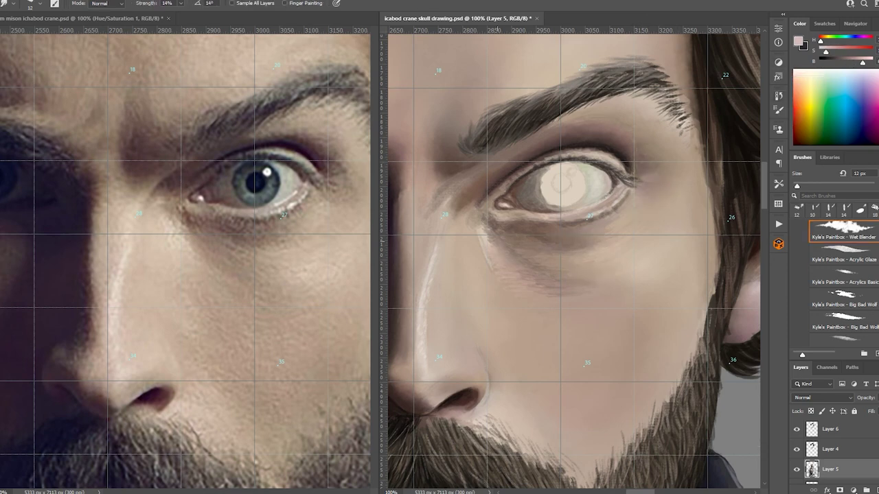
Define the lit eye's lower lid with a dark line and add pale highlights beside the nose and on the upper cheek.
key("b")
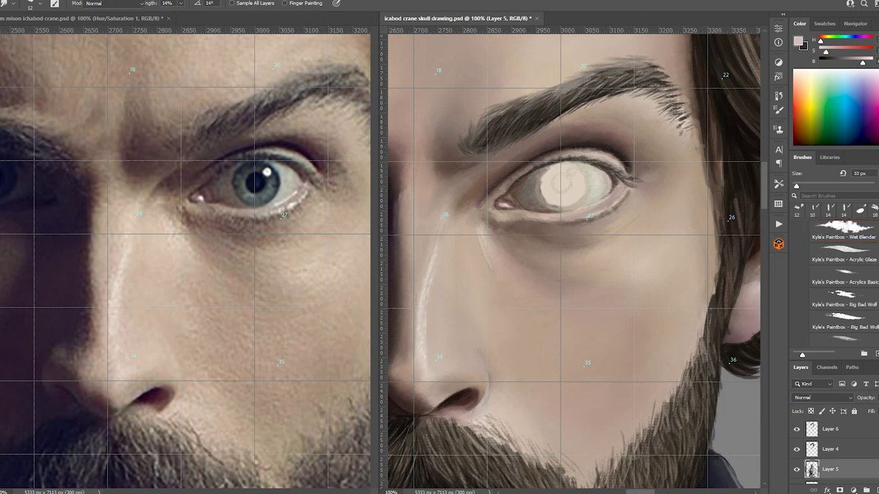
left_click(700, 119, "alt")
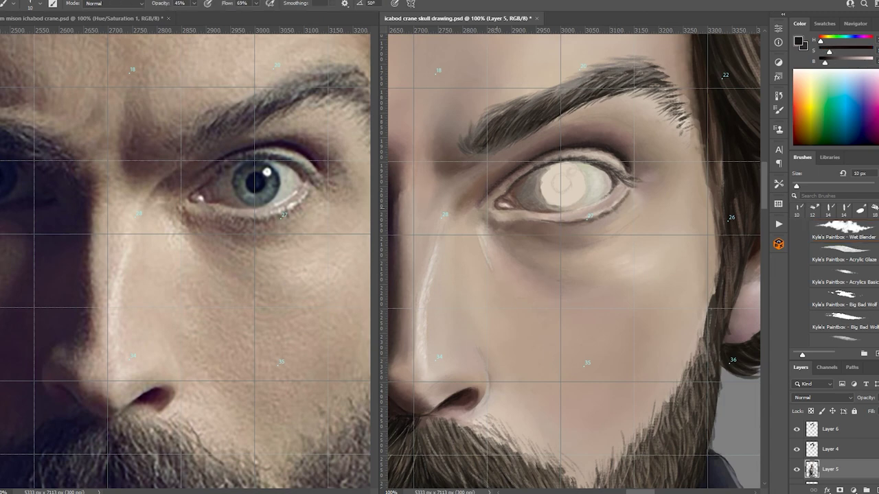
left_click(508, 210, "alt")
left_click(614, 200, "alt")
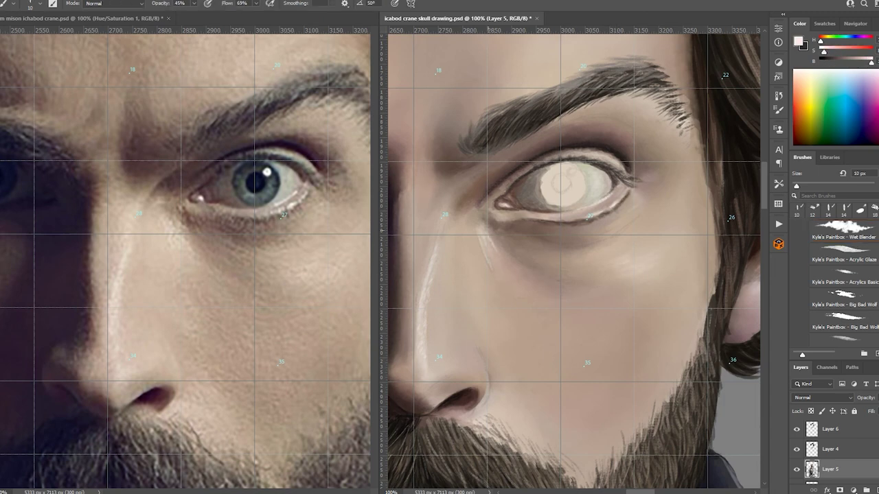
left_click(560, 247, "alt")
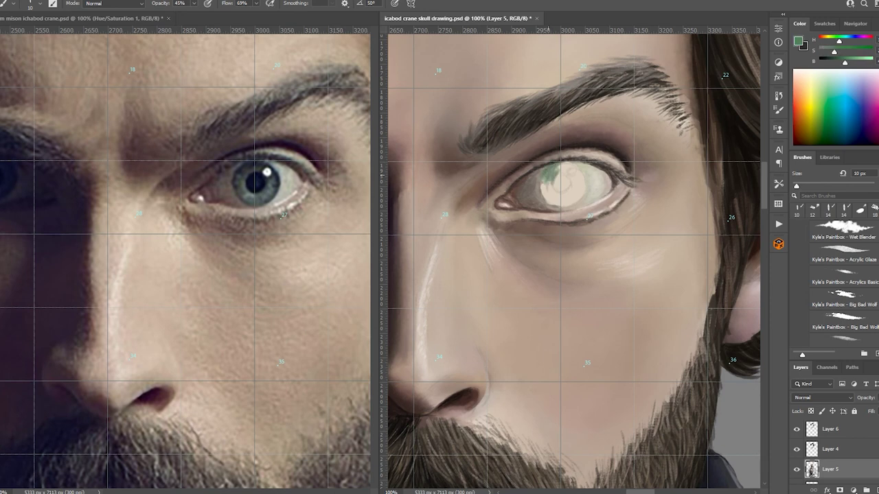
Set the brush opacity to 98% and fill the lit eye's iris with green, leaving the pupil unpainted.
key("9")
key("6")
left_click_drag(547, 177, 576, 206)
mouse_move(573, 168)
left_mouse_down()
mouse_move(584, 202)
mouse_move(607, 196)
mouse_move(592, 201)
left_mouse_up()
Outline the iris with a dark green ring and fill the pupil in black.
left_click(597, 168, "alt")
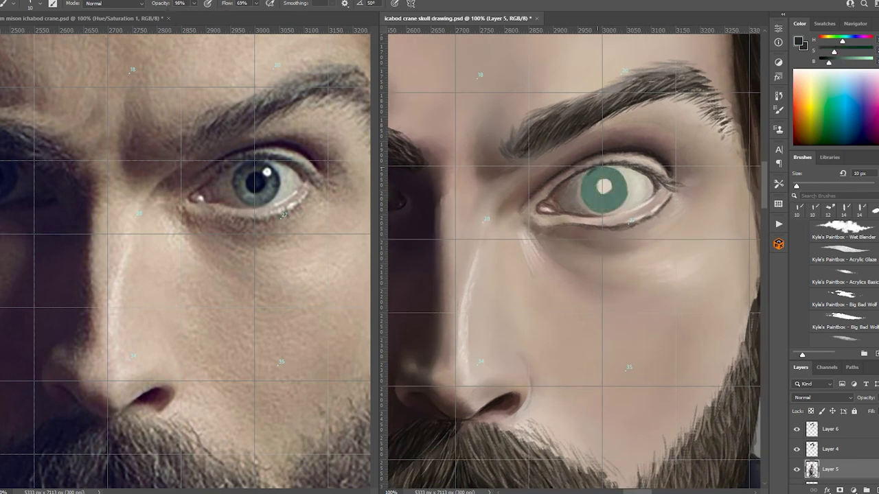
mouse_move(620, 173)
left_mouse_down()
mouse_move(611, 209)
mouse_move(587, 206)
left_mouse_up()
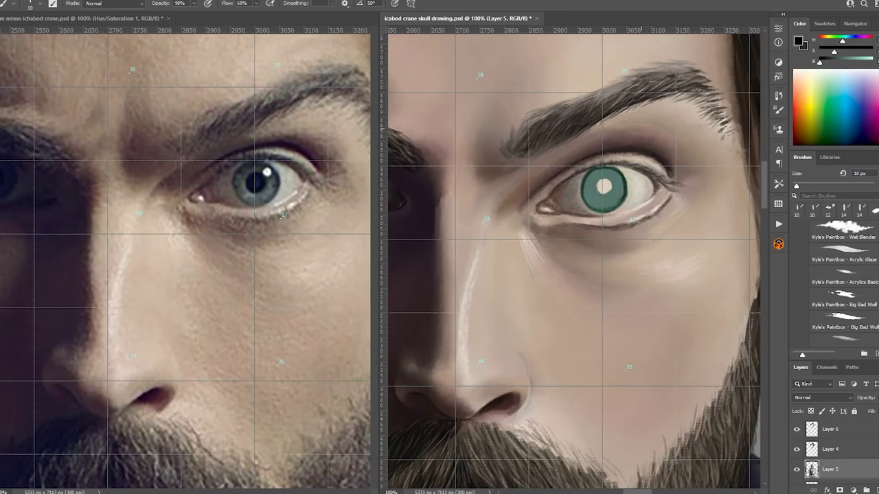
left_click(614, 171, "alt")
left_click_drag(617, 169, 585, 187)
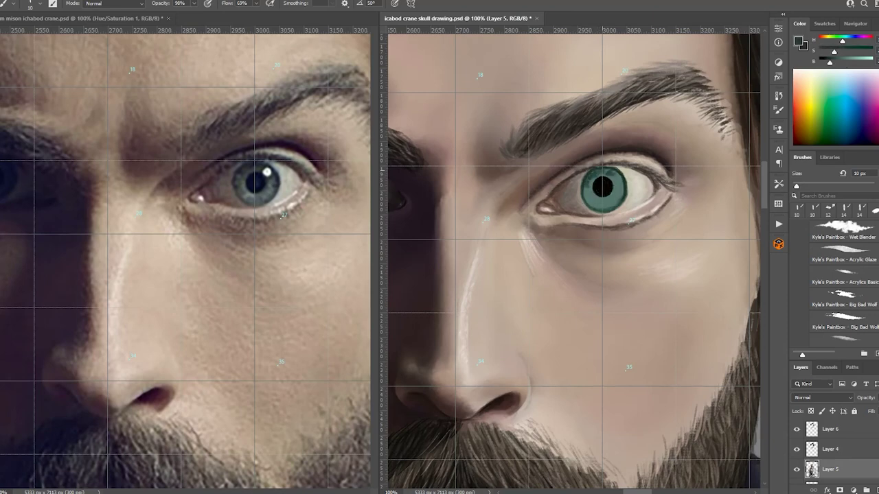
Texture the iris around the pupil with sampled light and dark green strokes at 51% opacity.
left_click(595, 202, "alt")
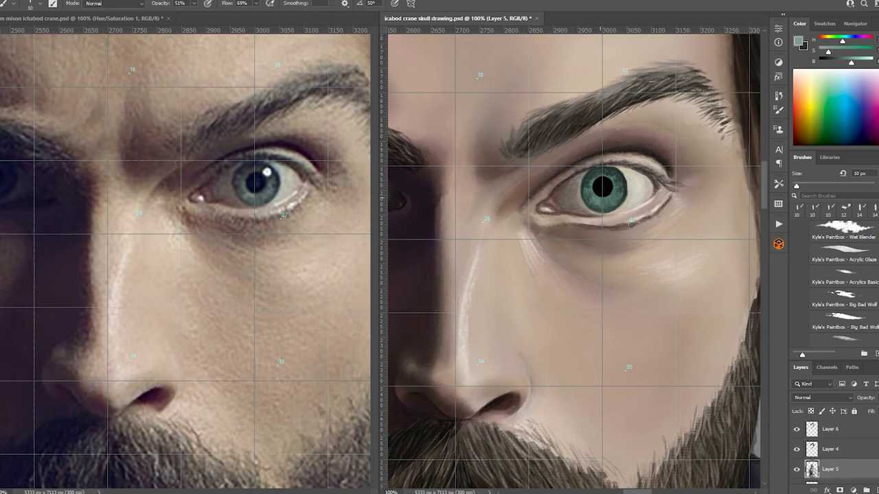
left_click(602, 206, "alt")
left_click(614, 200, "alt")
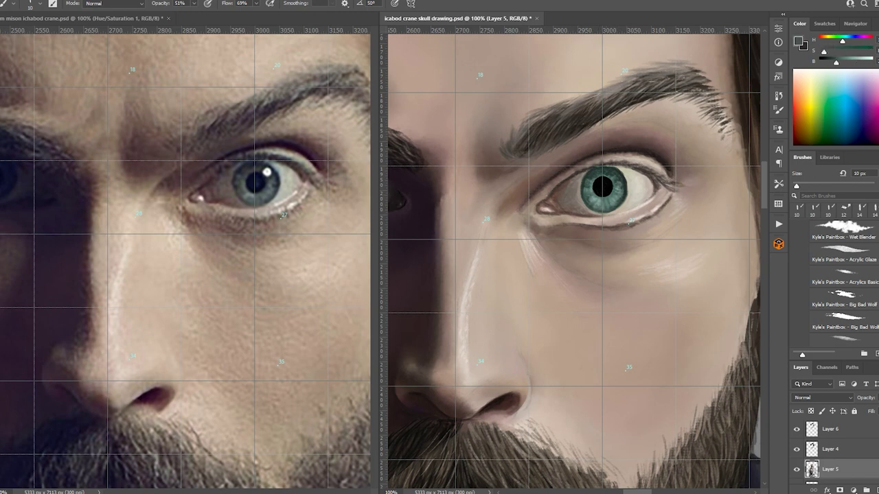
left_click(611, 202, "alt")
left_click(620, 194, "alt")
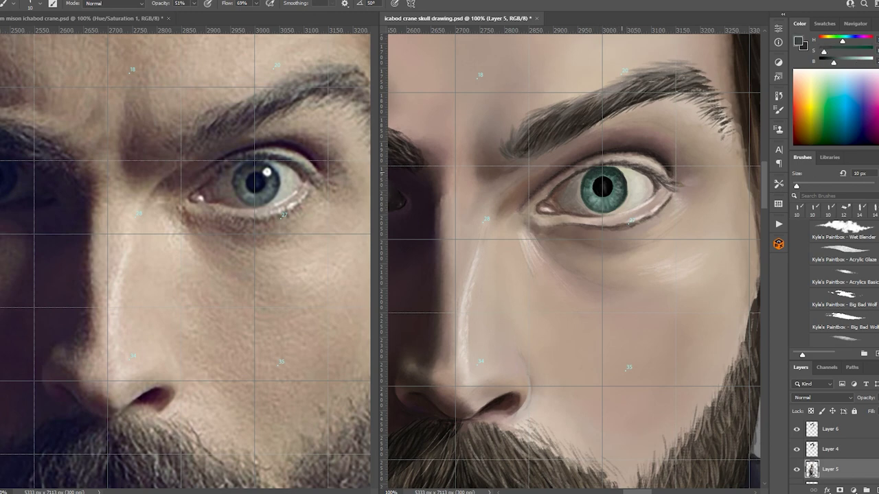
Darken the upper iris, add pale flecks to its lower half and paint a white catchlight beside the pupil.
left_click(610, 167, "alt")
left_click(608, 175, "alt")
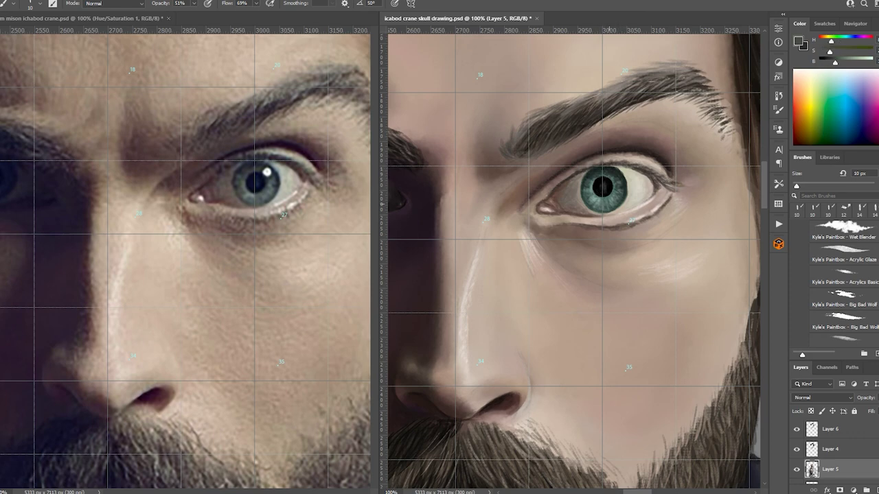
left_click(593, 200, "alt")
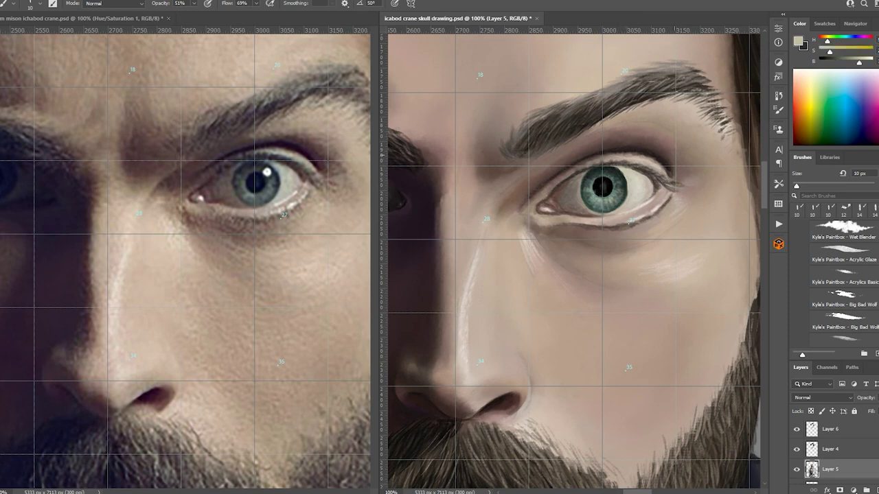
left_click(639, 187, "alt")
left_click(613, 199, "alt")
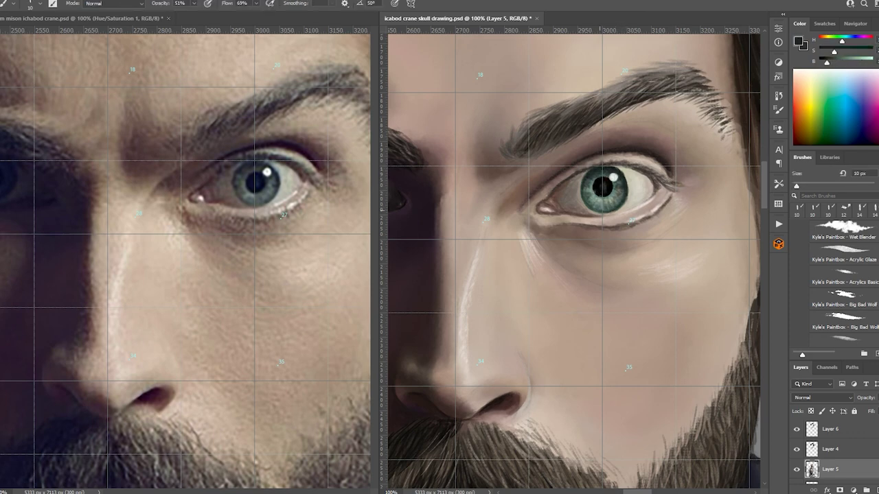
left_click(609, 213, "alt")
Layer dark brown strokes across the inner brow, the side of the nose bridge and the hollow above the upper lid.
left_click(522, 141, "ctrl")
left_click_drag(583, 162, 474, 261)
left_click_drag(528, 96, 453, 182)
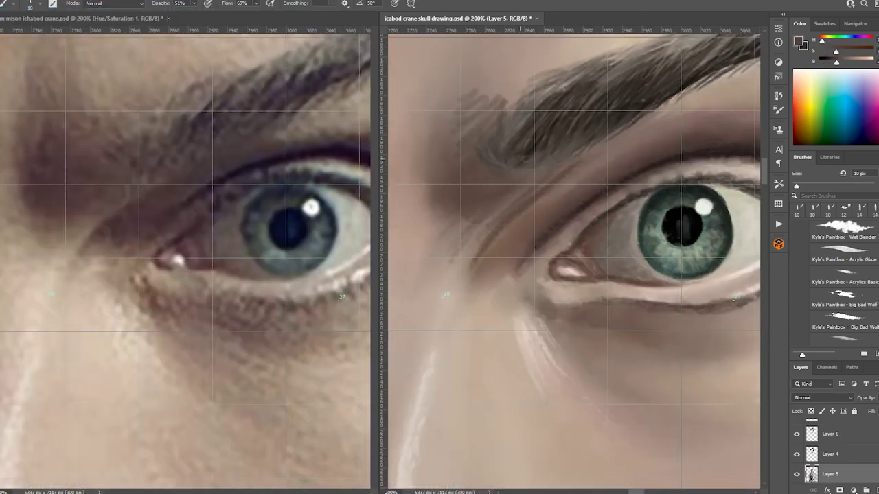
left_click_drag(453, 54, 423, 226)
left_click_drag(467, 103, 426, 237)
left_click_drag(591, 165, 481, 275)
mouse_move(666, 103)
left_mouse_down()
mouse_move(495, 247)
mouse_move(539, 191)
left_mouse_up()
left_click_drag(710, 77, 489, 209)
mouse_move(673, 129)
left_mouse_down()
mouse_move(601, 173)
mouse_move(580, 205)
left_mouse_up()
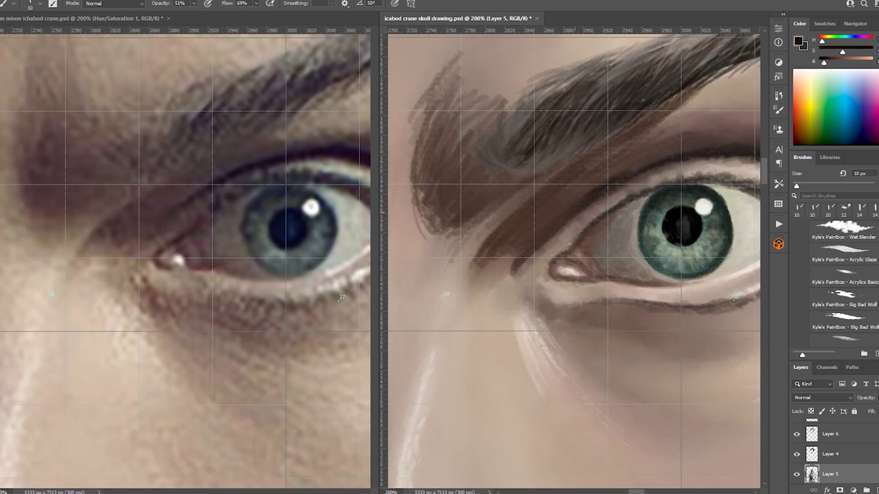
Darken the lit eye's upper lid crease and lash line with sampled near-black strokes.
left_click_drag(735, 146, 613, 181)
left_click_drag(618, 206, 572, 209)
left_click_drag(628, 175, 495, 259)
left_click_drag(701, 160, 577, 200)
left_click_drag(730, 172, 596, 194)
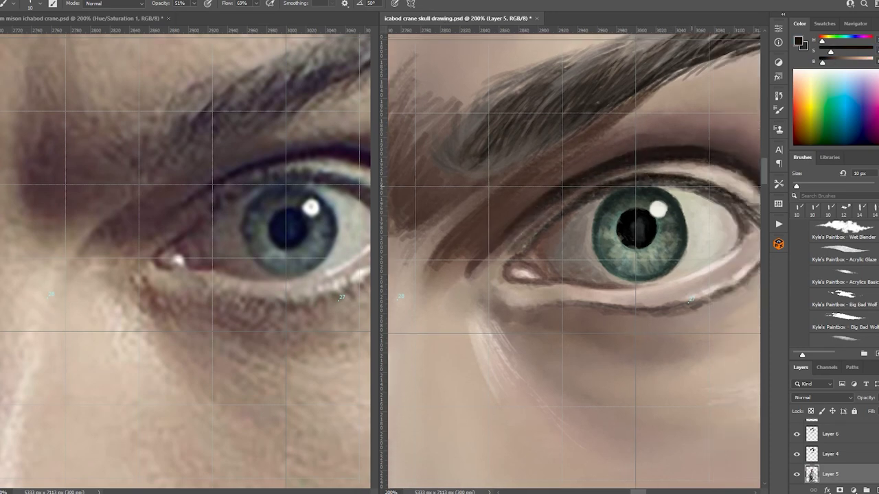
left_click(597, 198, "alt")
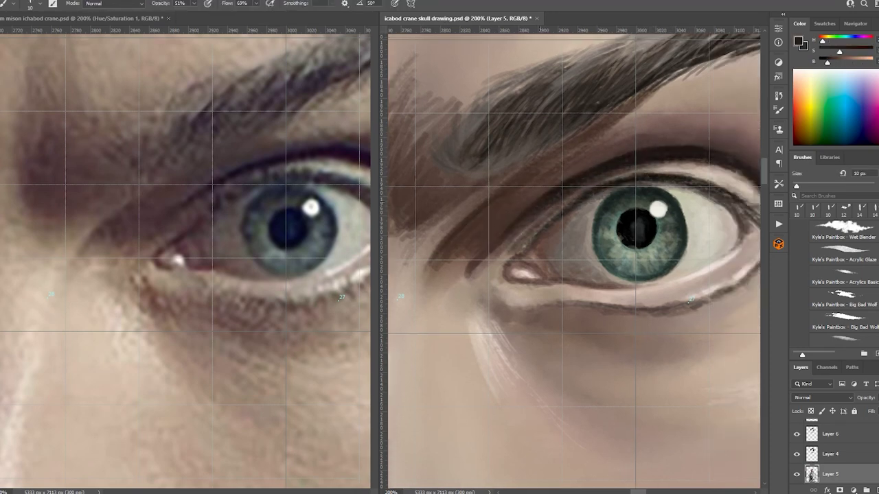
Blend the lit eye's lids and inner corner with the Wet Blender, and clean up the iris edge inside an elliptical selection.
key("r")
left_click_drag(573, 258, 539, 252)
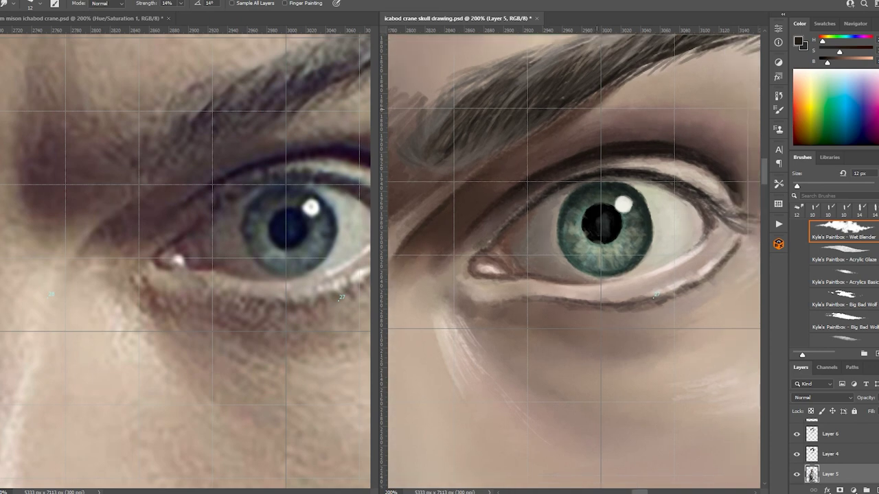
key("m")
left_click_drag(557, 180, 653, 277)
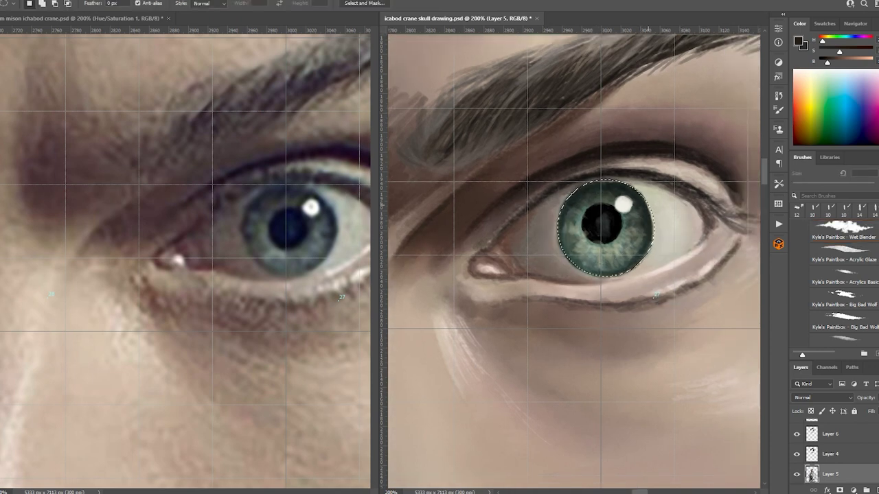
key("b")
key("ctrl+h")
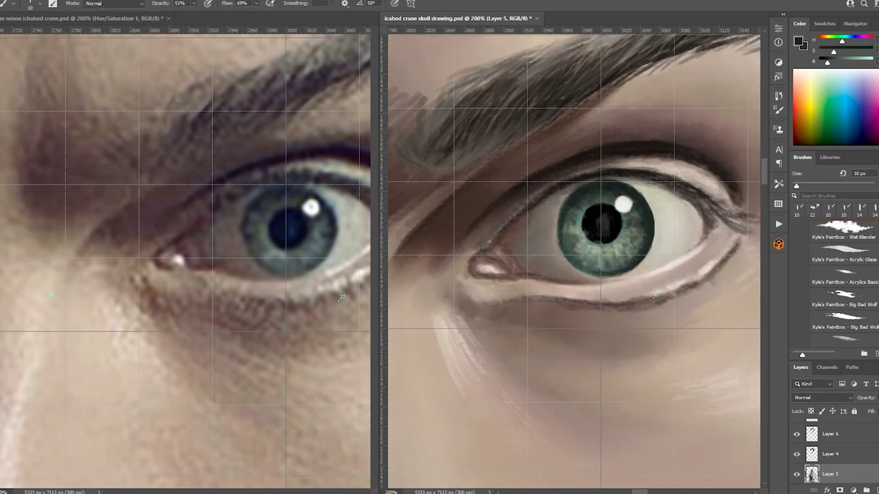
Add further strokes to the shadow between the inner brow and nose bridge and blend it with the 12 px Wet Blender.
scroll(570, 258, "left", 3)
key("r")
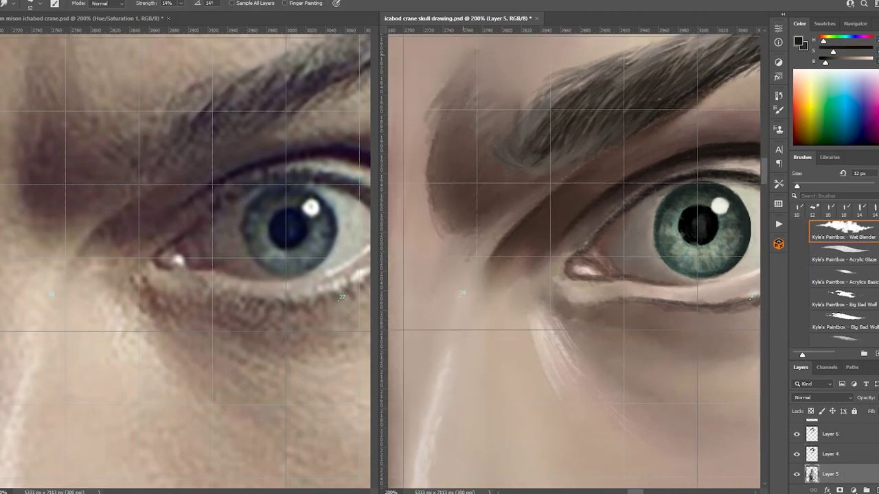
scroll(569, 258, "up", 3)
scroll(569, 257, "left", 3)
key("b")
left_click_drag(587, 360, 522, 240)
mouse_move(542, 281)
left_mouse_down()
mouse_move(481, 158)
mouse_move(440, 227)
left_mouse_up()
key("r")
left_click_drag(604, 370, 518, 323)
left_click_drag(542, 405, 521, 302)
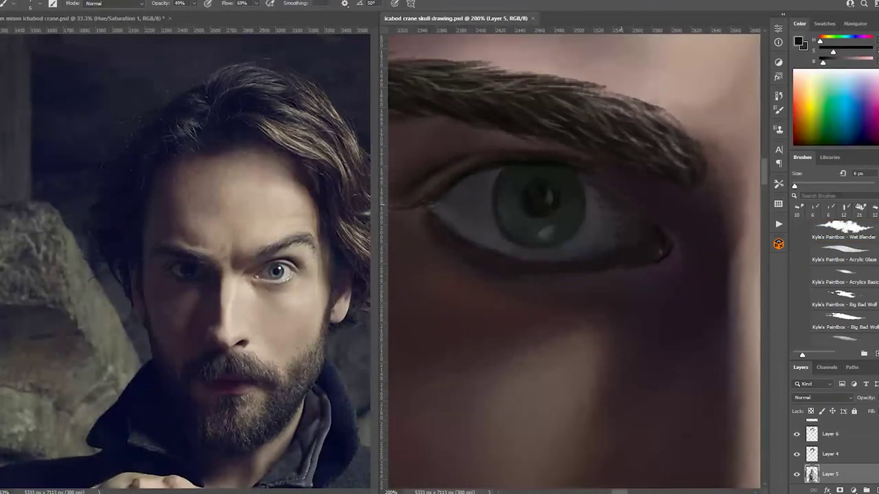
Darken the shaded eye's lower lash line, iris and inner white with sampled colours, and smooth the tones with the 10 px Wet Blender.
left_click_drag(475, 242, 561, 259)
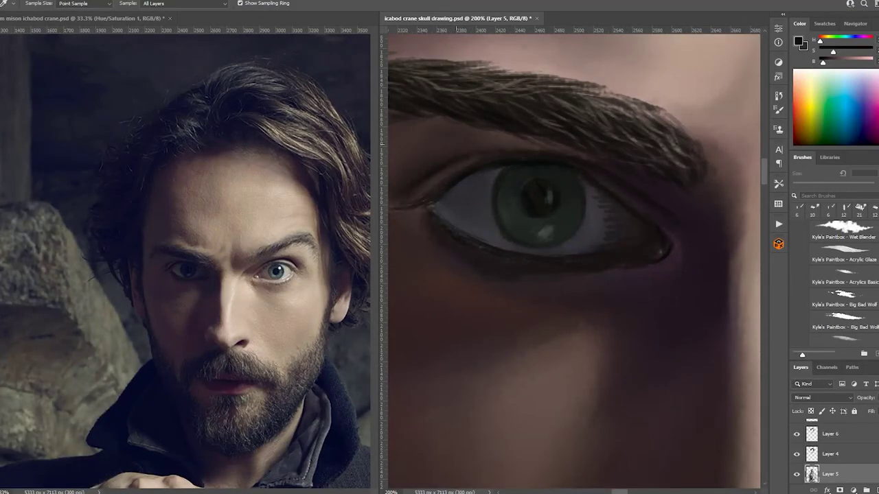
left_click_drag(577, 192, 581, 230)
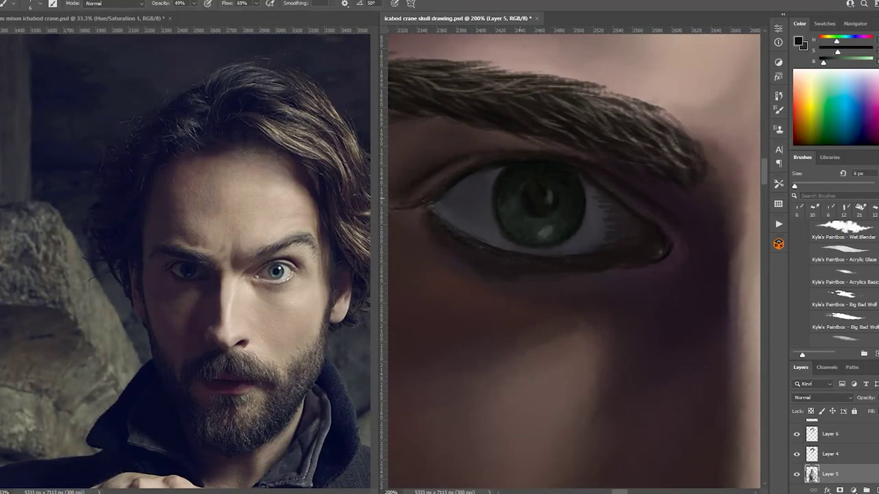
left_click(589, 206, "alt")
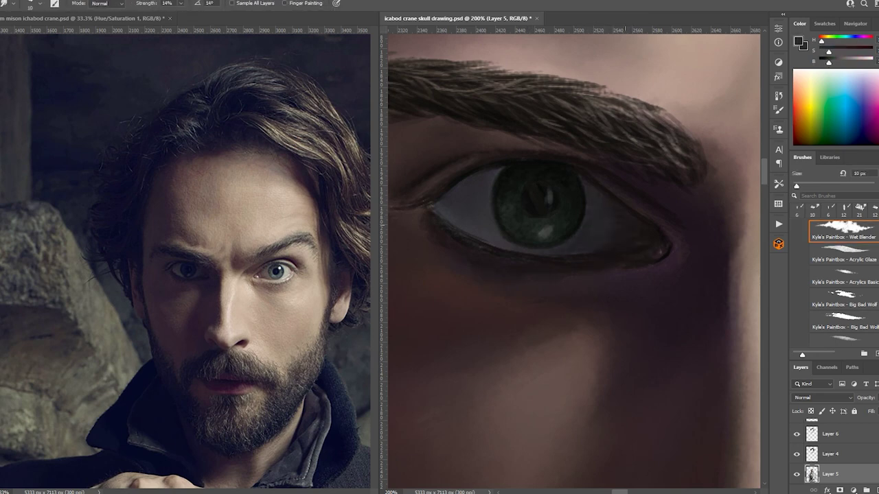
key("r")
scroll(422, 131, "left", 3)
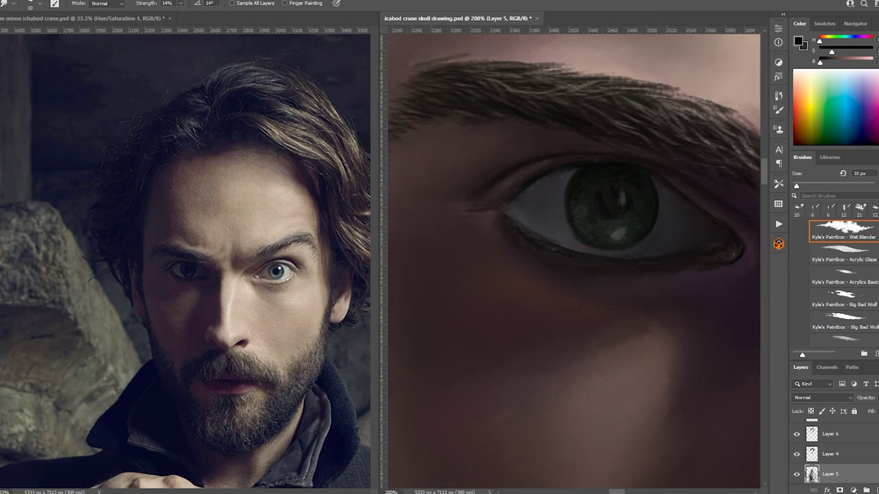
Paint thin, light flyaway strands along the temple and outer edge of the hair on Layer 27 with the 9 px Birch Brush.
key("b")
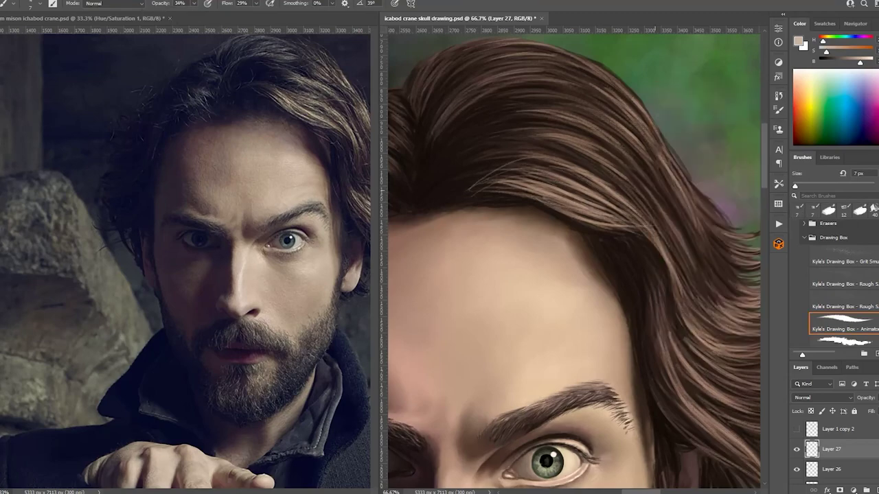
key("period")
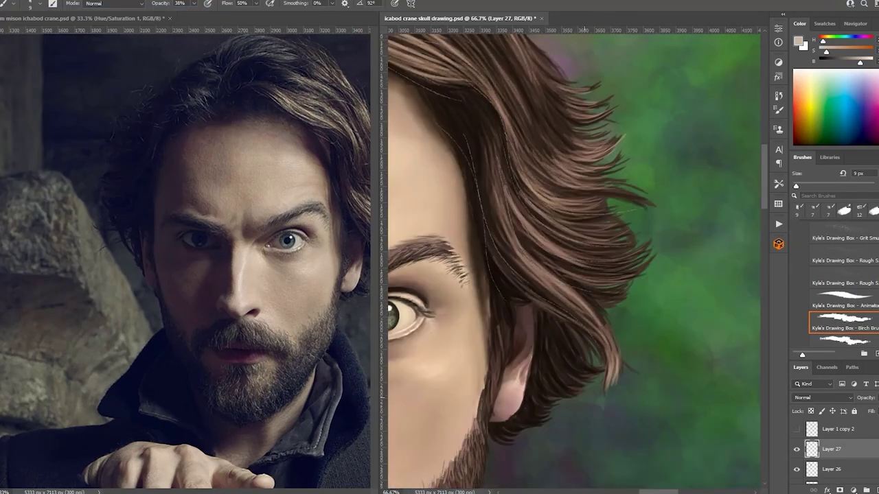